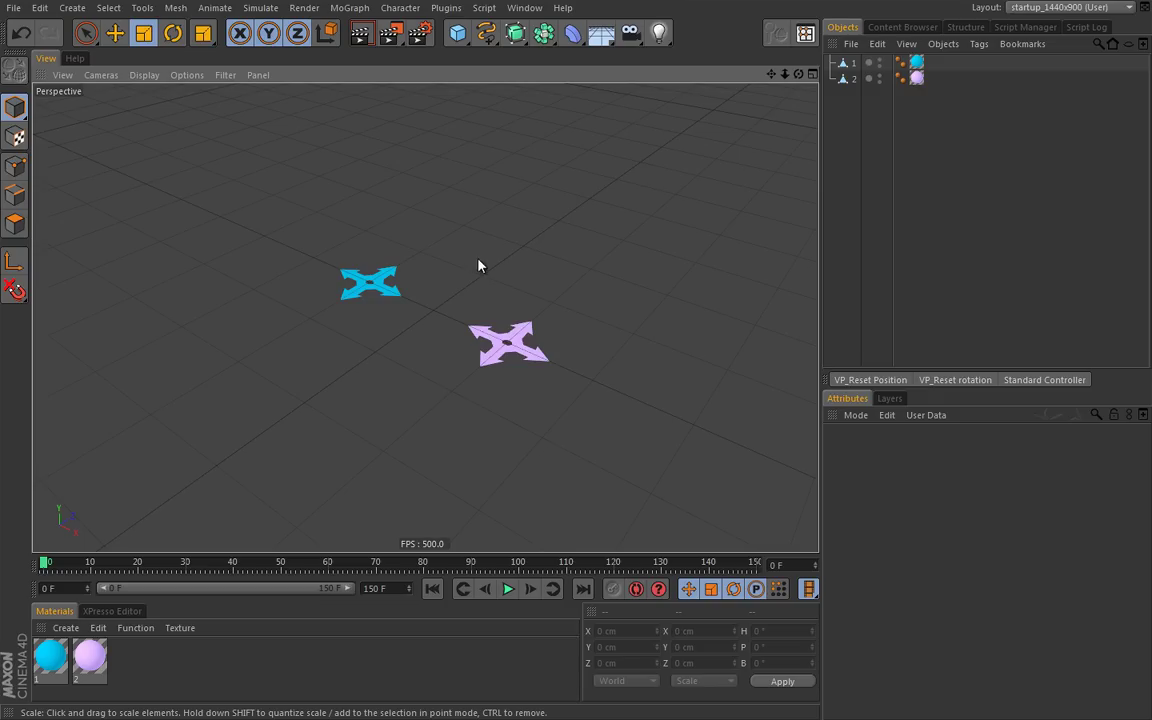
Add a CMotion object to the scene and enable it, keeping its Walk option set to Static.
click(400, 8)
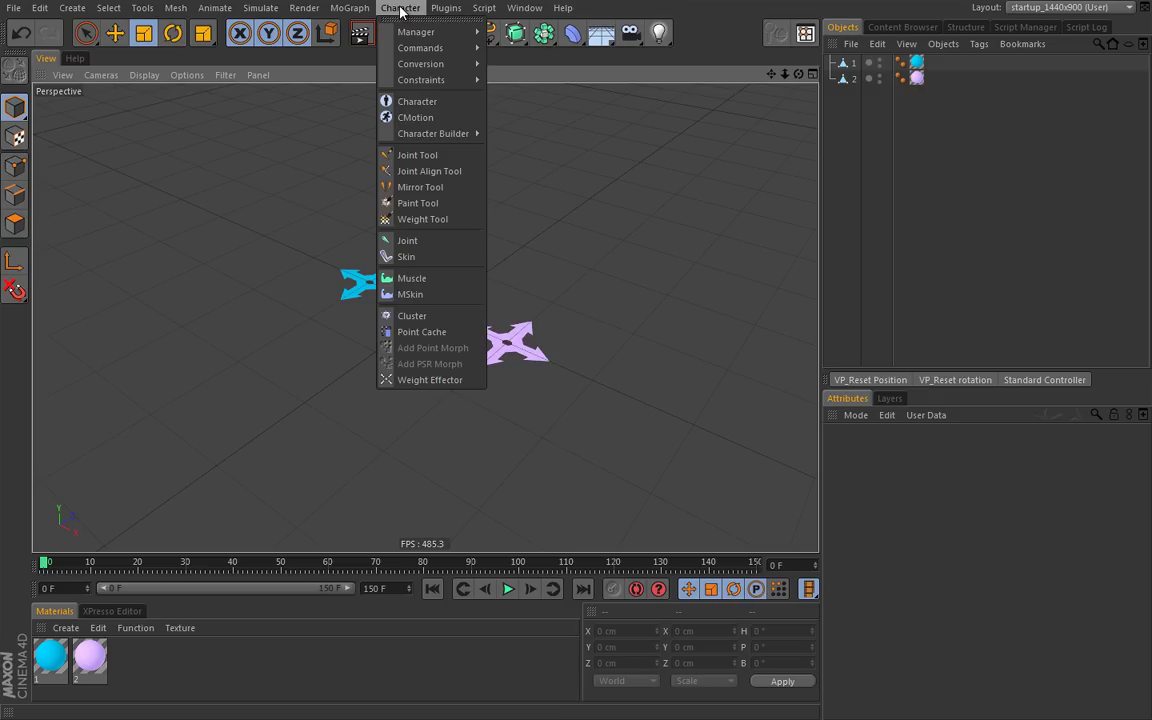
click(410, 118)
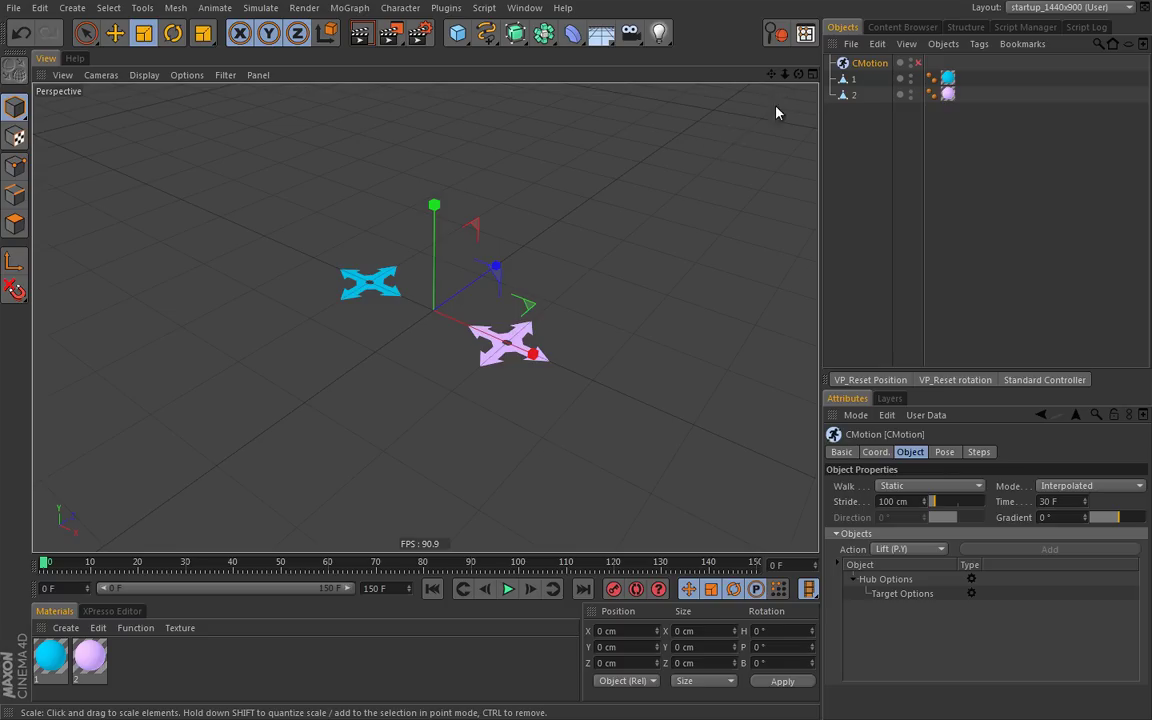
click(919, 63)
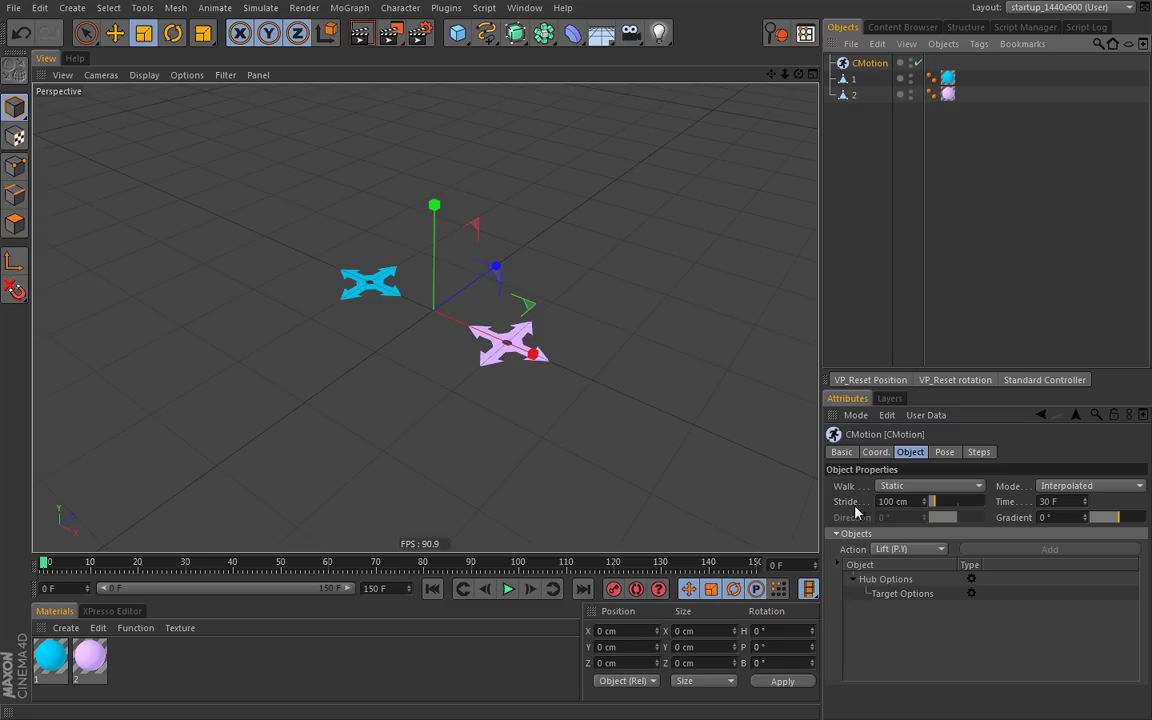
click(975, 490)
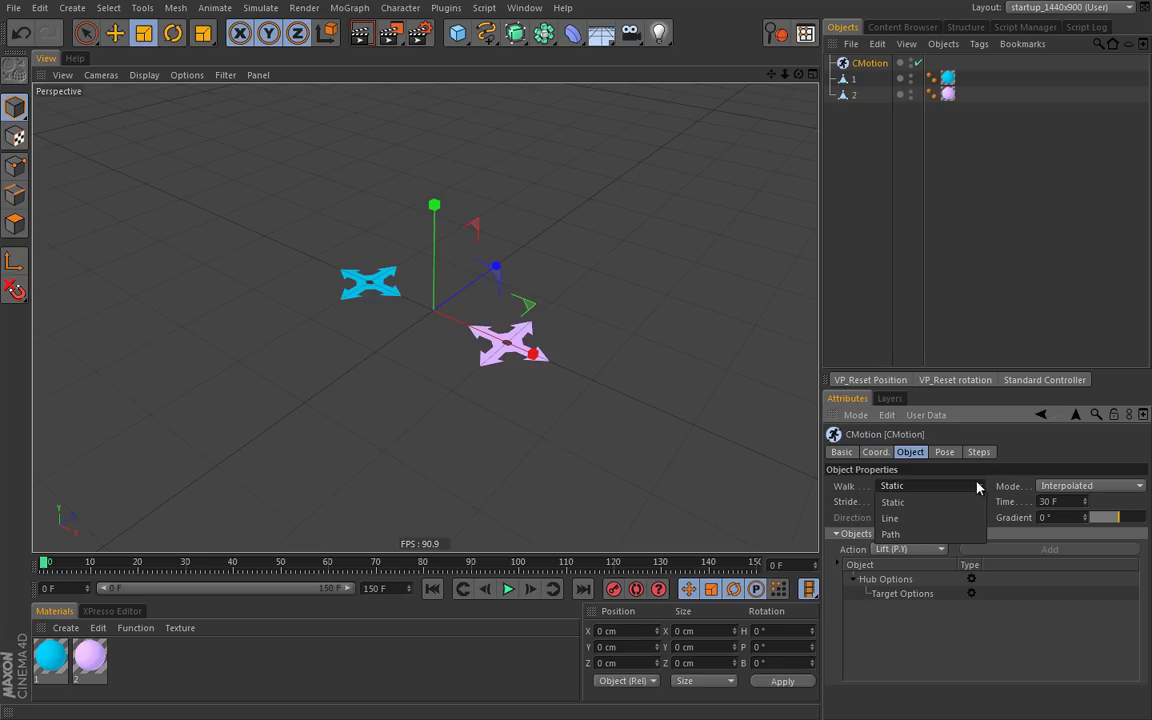
click(975, 487)
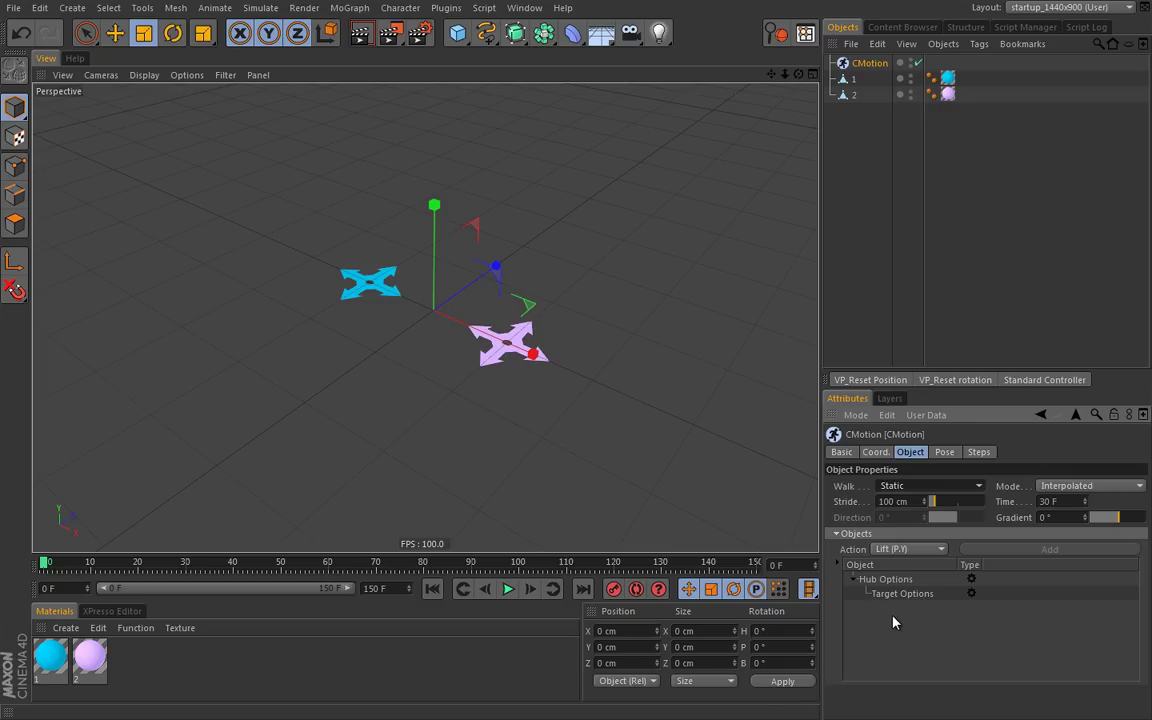
Add object 1 to CMotion's object hierarchy, select it there and look through the available actions.
drag(850, 79, 898, 622)
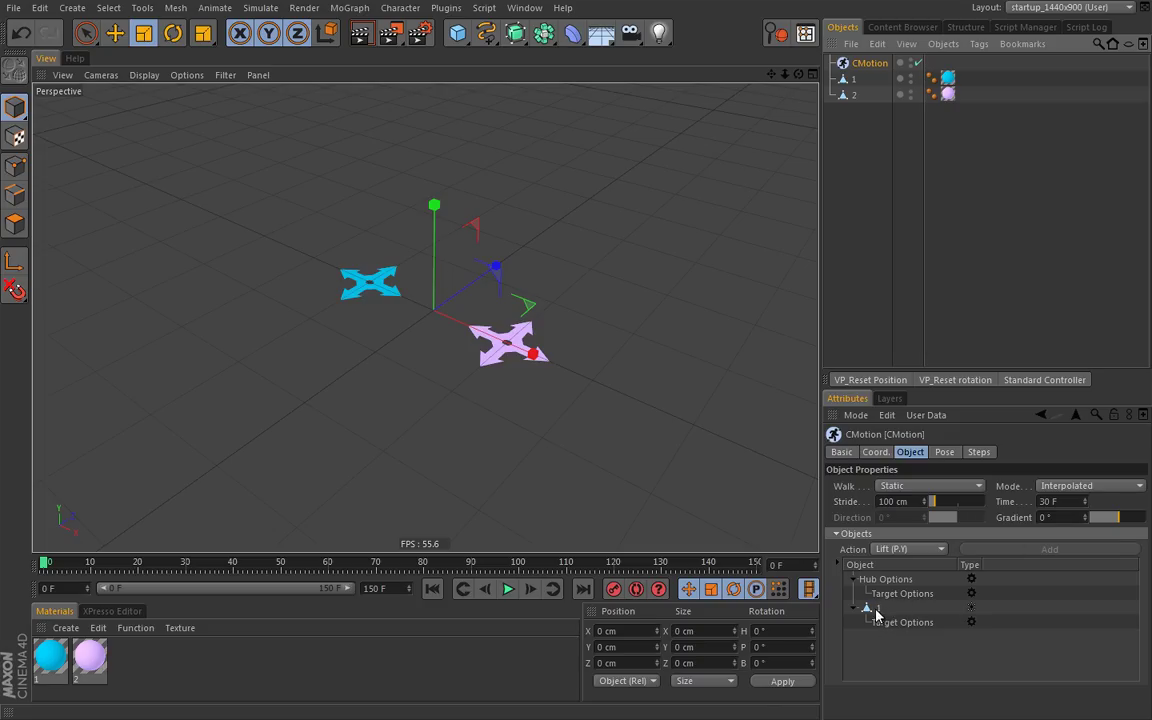
click(876, 612)
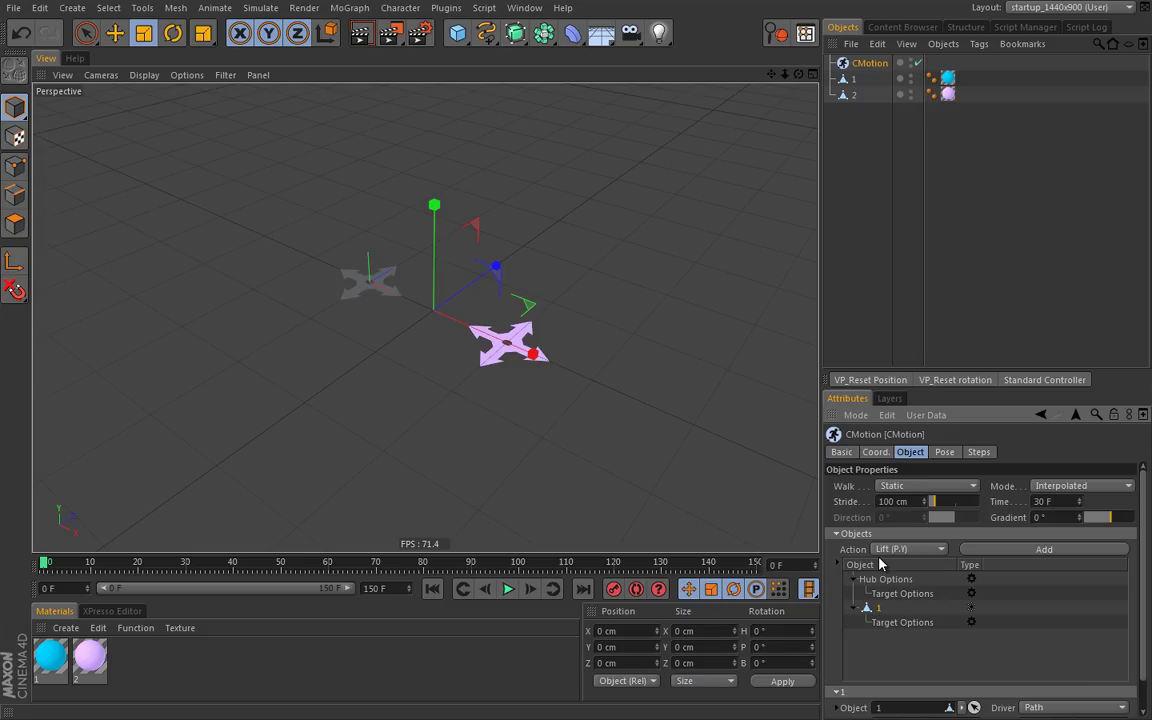
click(931, 550)
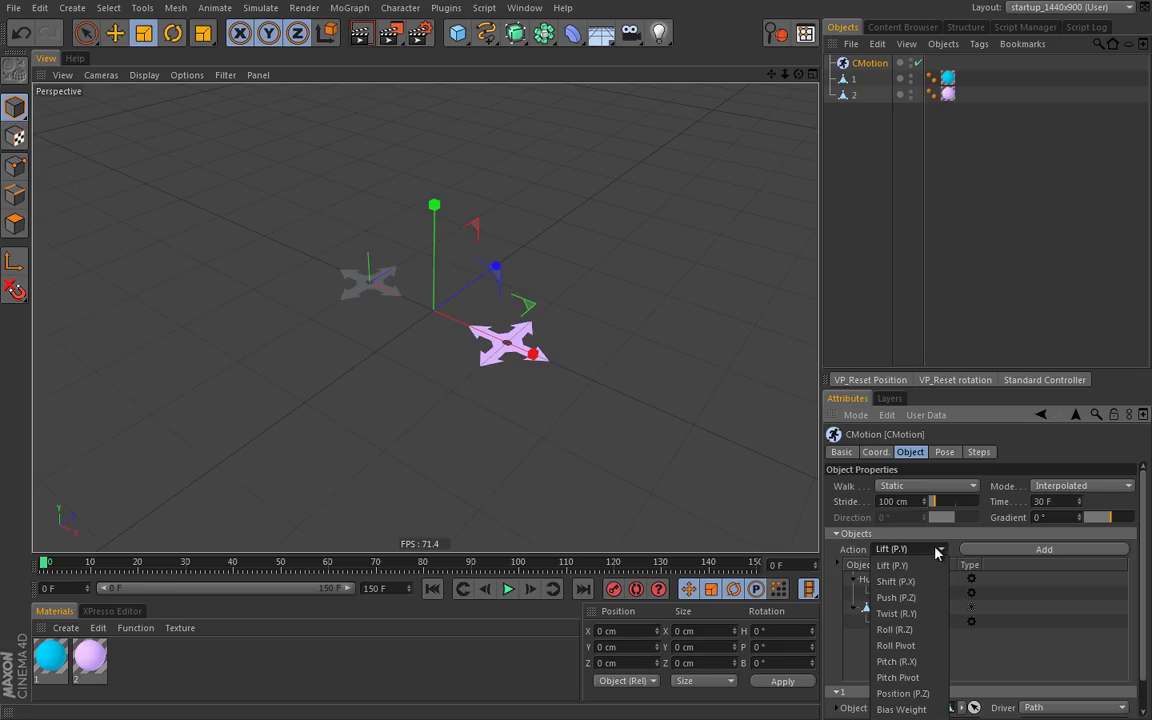
click(939, 552)
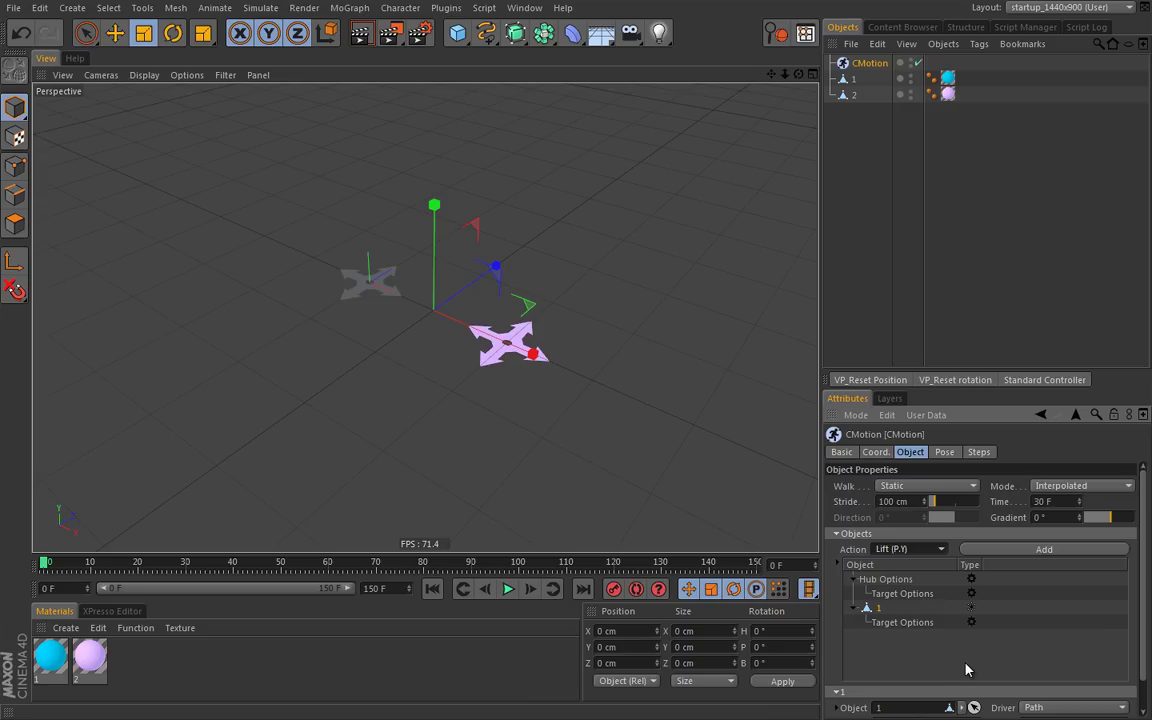
Open a second Attributes manager and dock it beside the perspective view.
click(1143, 414)
drag(1125, 275, 450, 119)
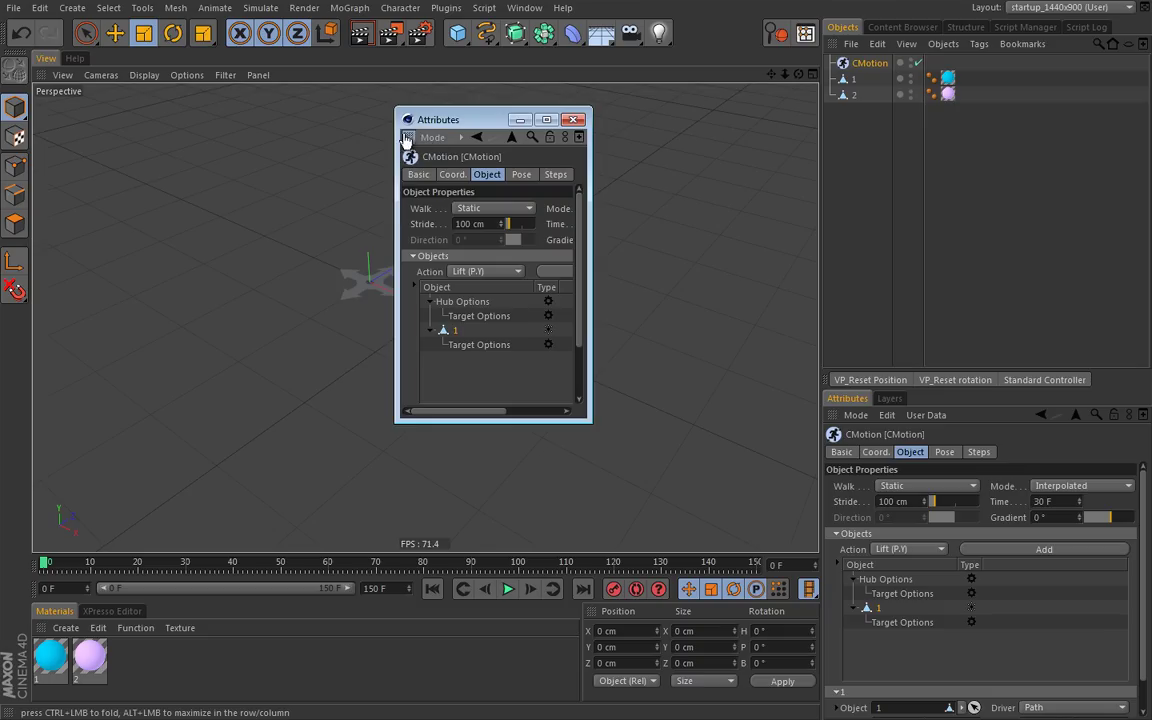
drag(801, 181, 853, 200)
drag(446, 250, 558, 234)
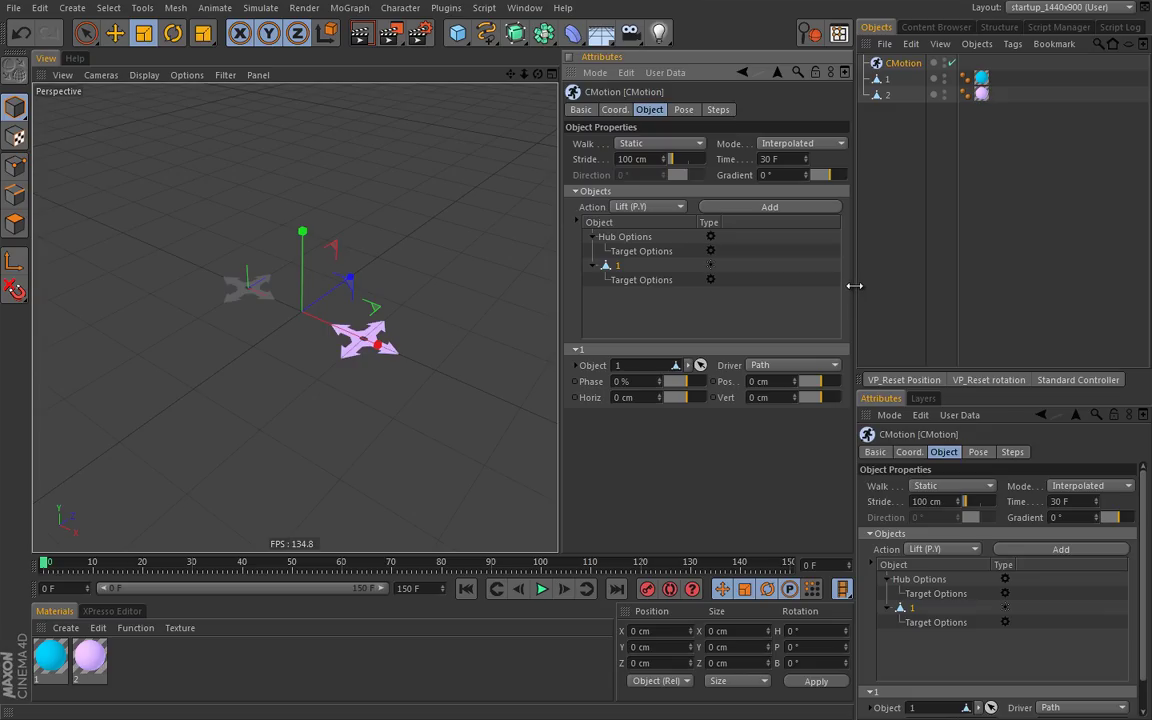
mouse_move(855, 279)
mouse_down()
mouse_move(844, 280)
mouse_move(854, 280)
mouse_up()
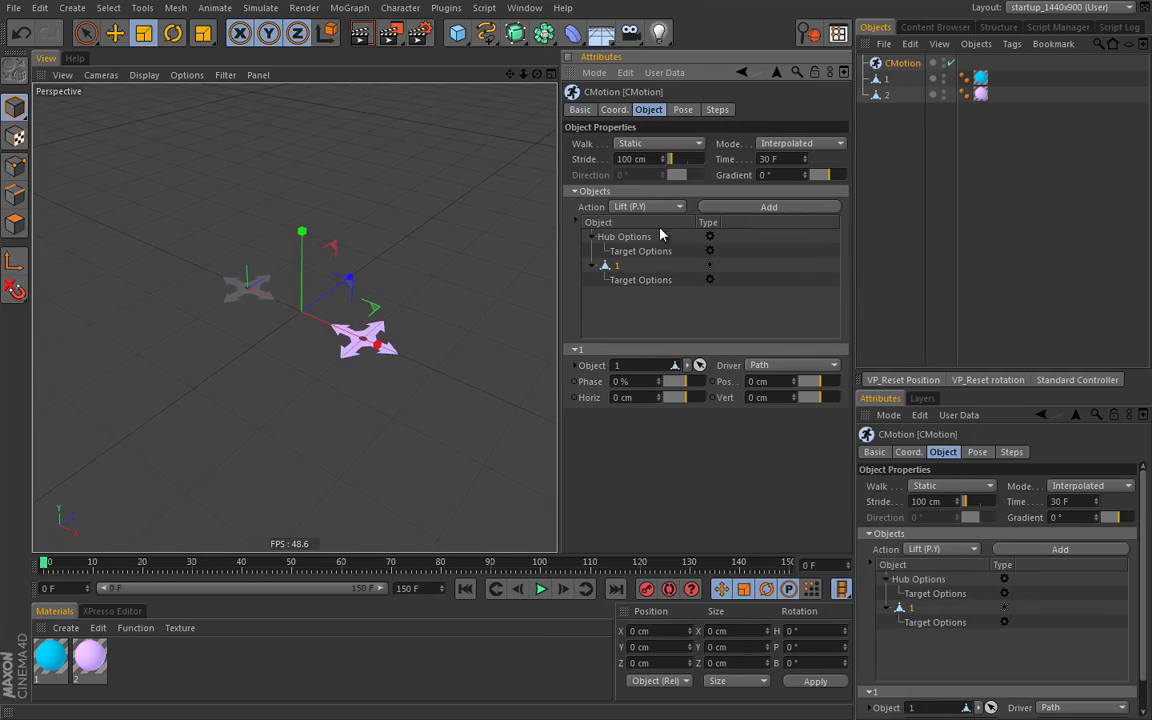
Switch to the Cmotion (User) layout, lock the Attributes manager beside the viewport to CMotion and deselect all objects.
click(1074, 8)
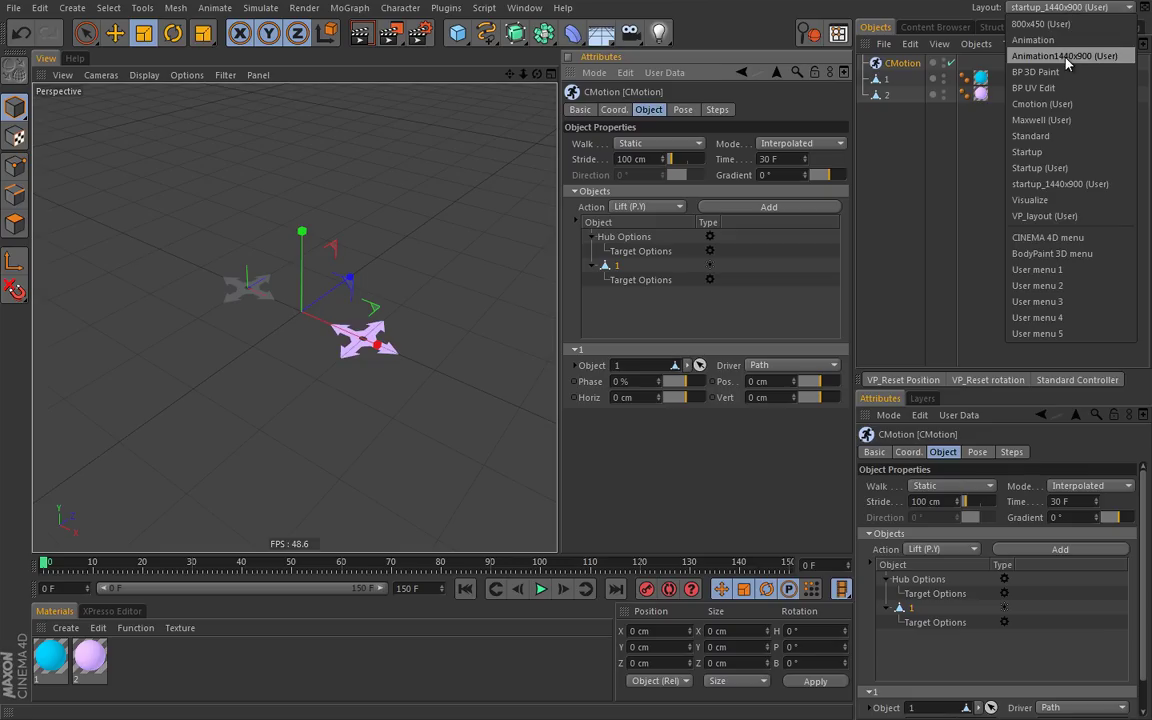
click(1046, 105)
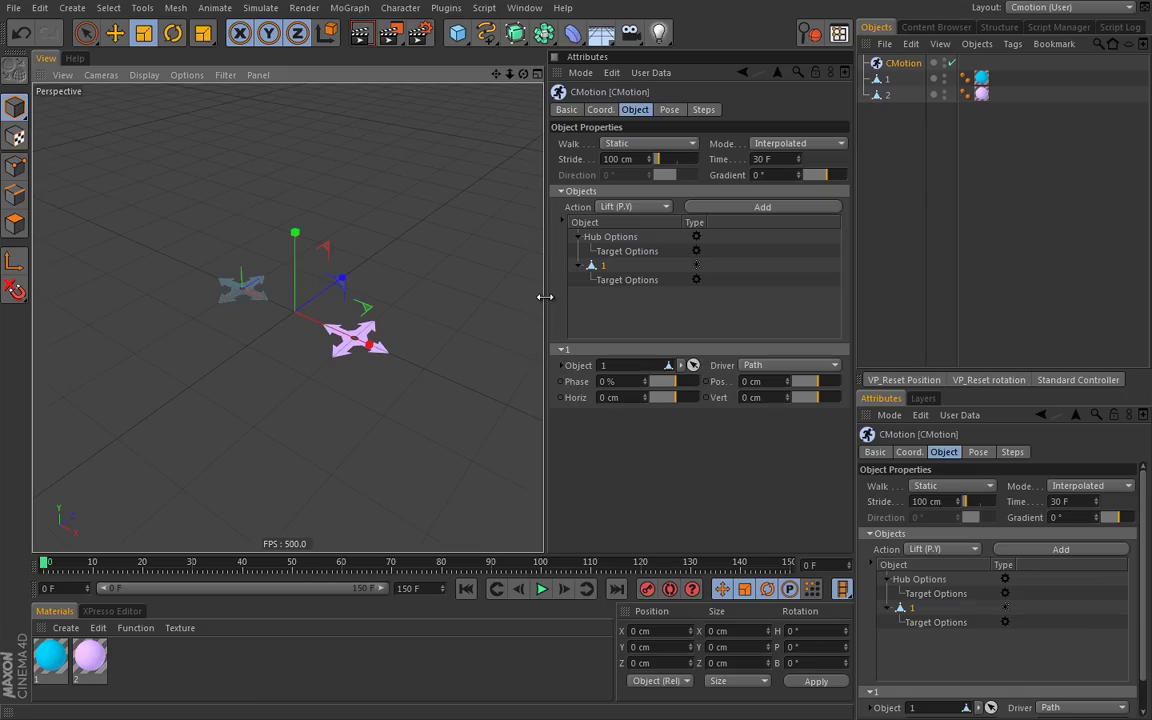
drag(545, 296, 549, 293)
click(1075, 7)
click(1039, 121)
mouse_move(1144, 489)
mouse_down()
mouse_move(1144, 514)
mouse_move(1144, 489)
mouse_up()
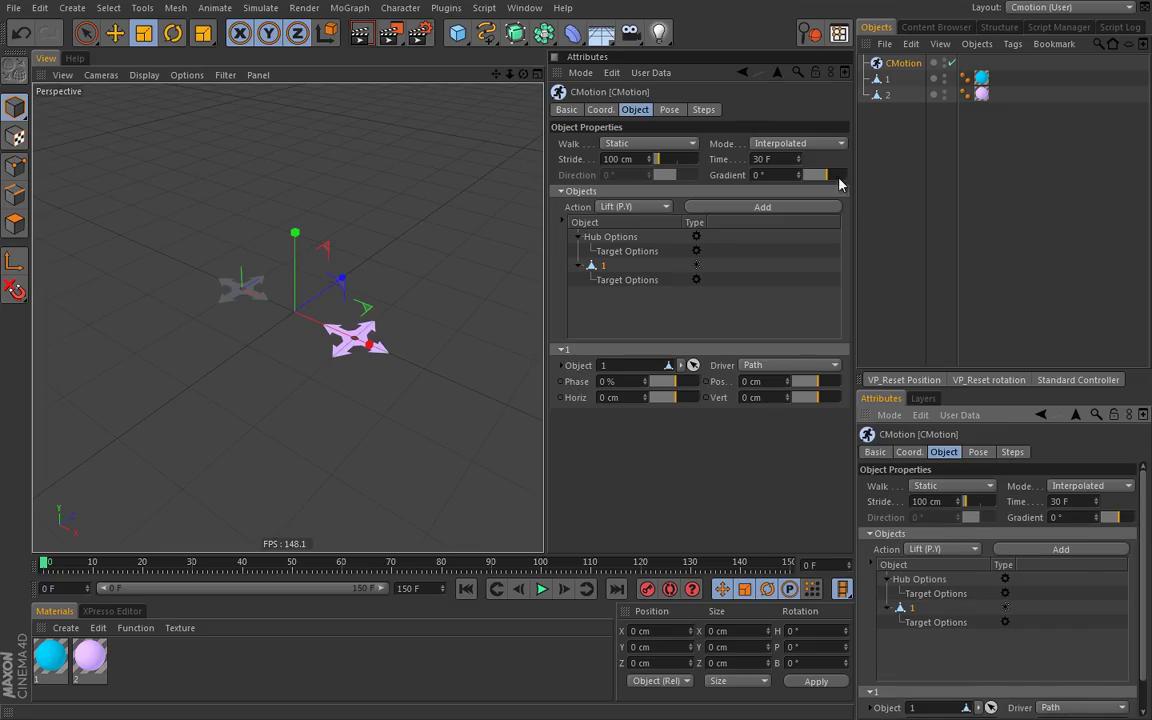
click(816, 73)
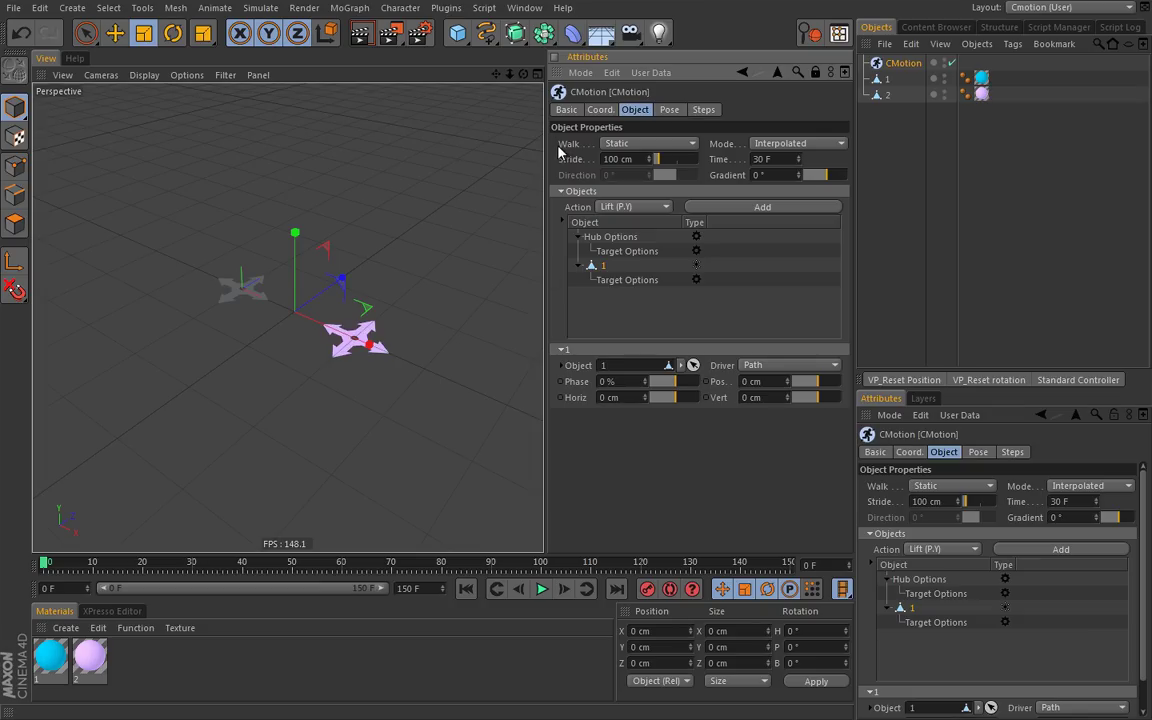
click(886, 144)
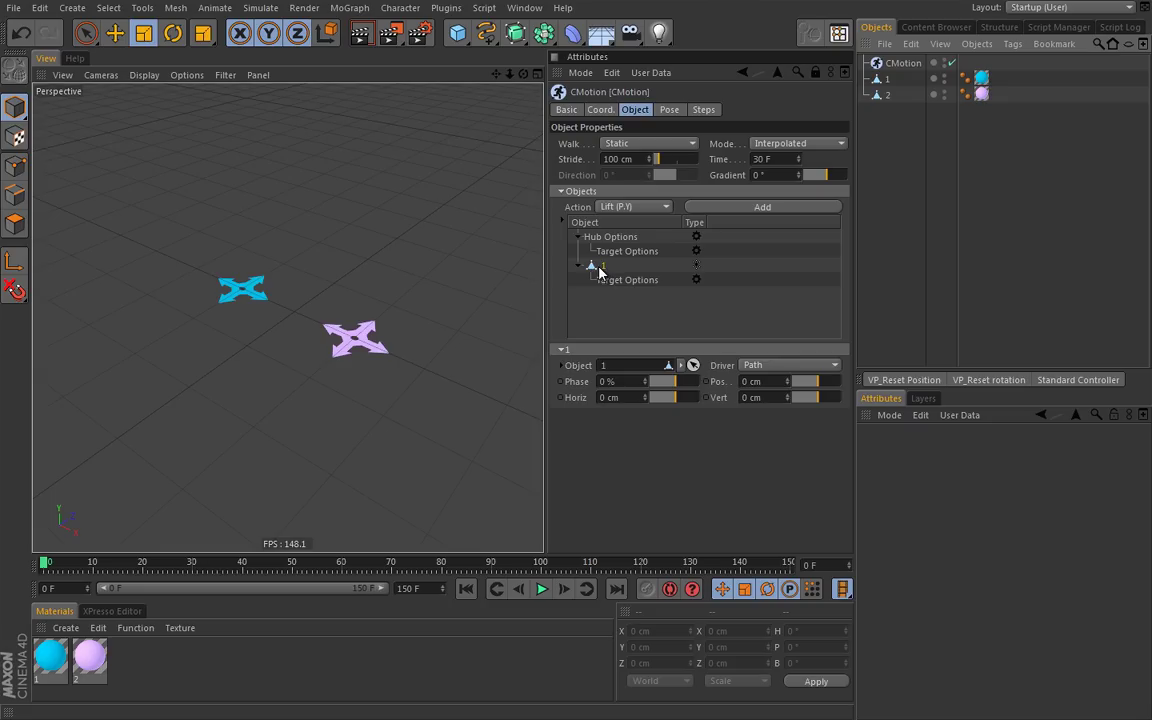
Add a Lift (P.Y) action to object 1 in the CMotion hierarchy.
click(665, 207)
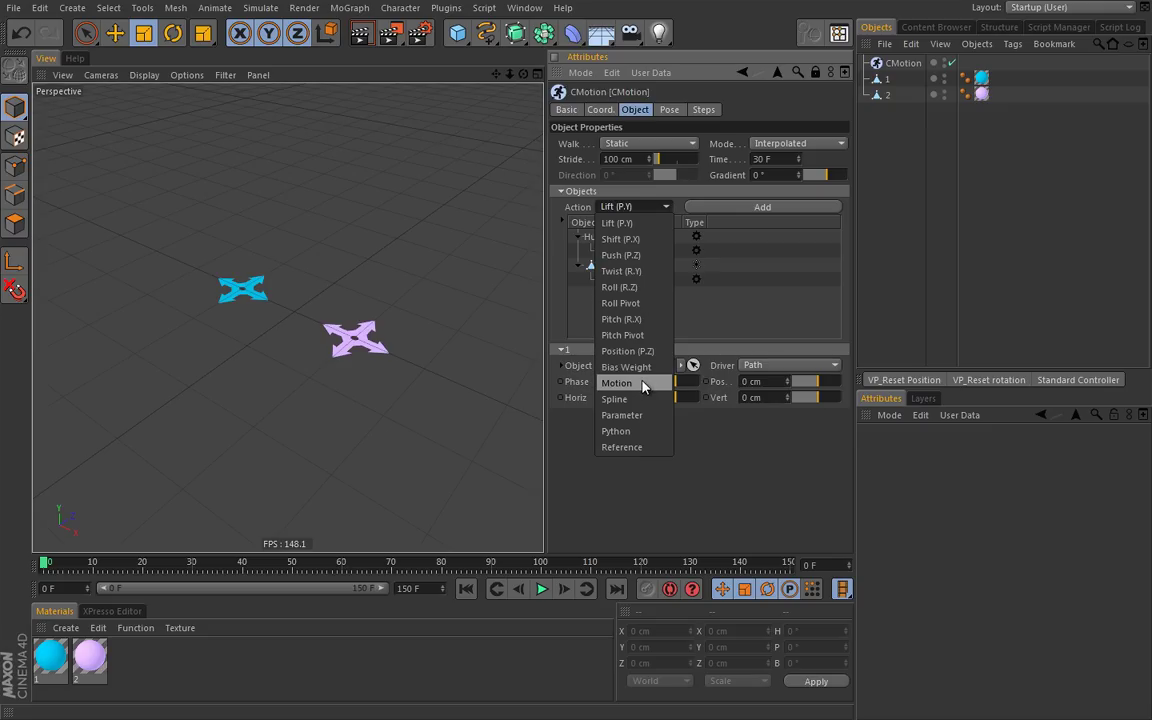
click(619, 225)
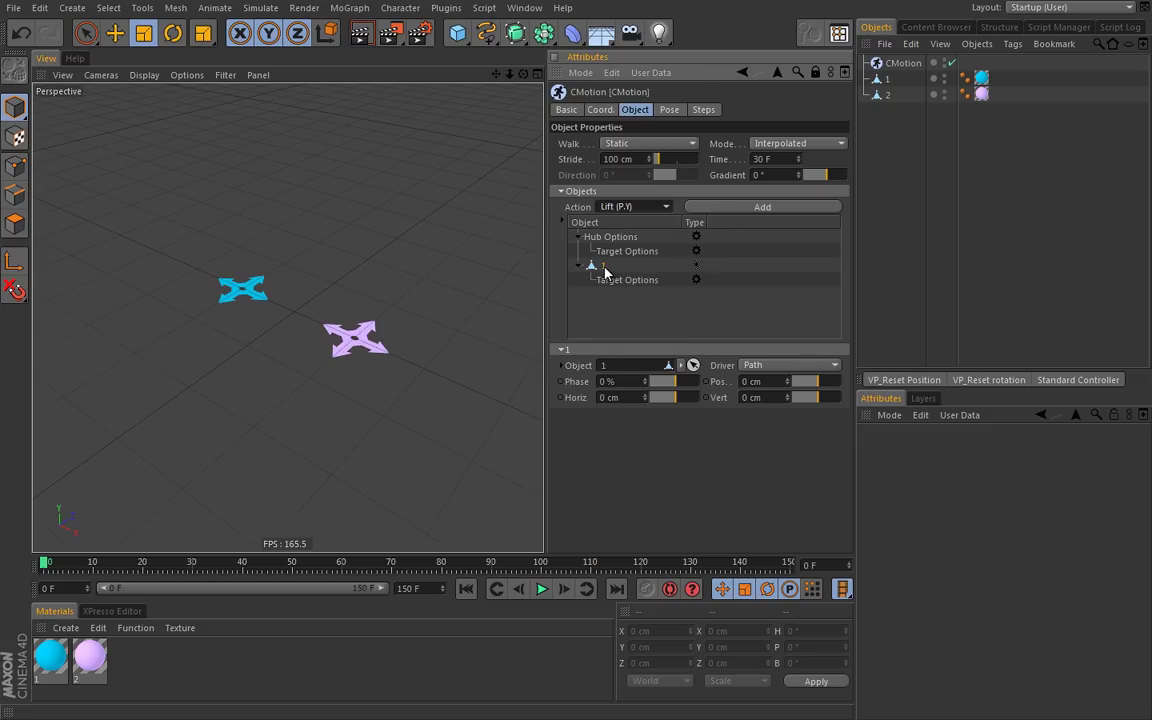
click(760, 208)
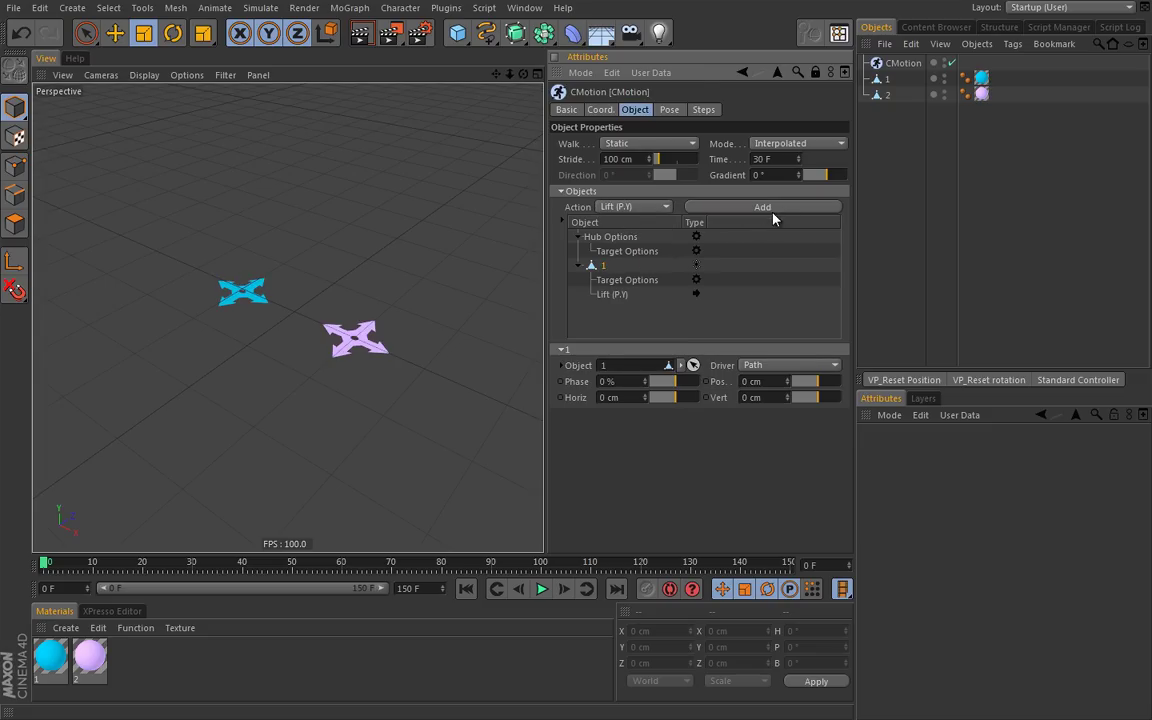
Set the Lift (P.Y) amount of object 1's lift action to 10 cm.
click(618, 296)
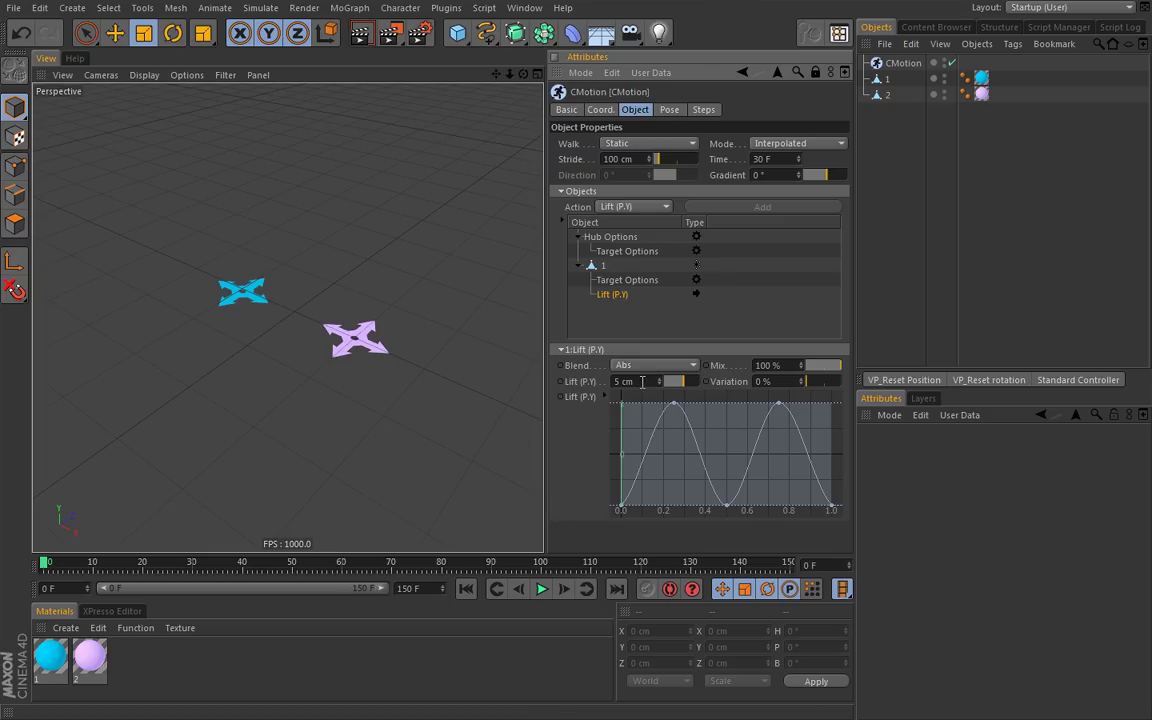
drag(684, 381, 600, 391)
key(Return)
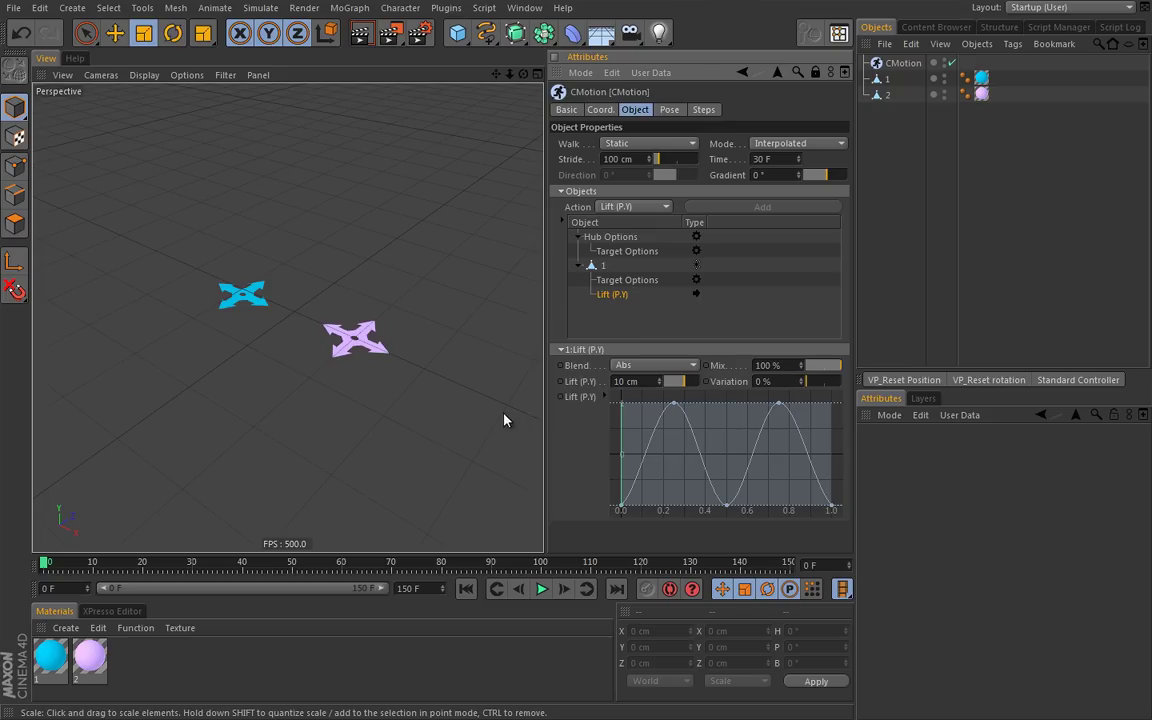
Play the animation, set the CMotion Time to 60 F during playback, and stop it.
click(541, 590)
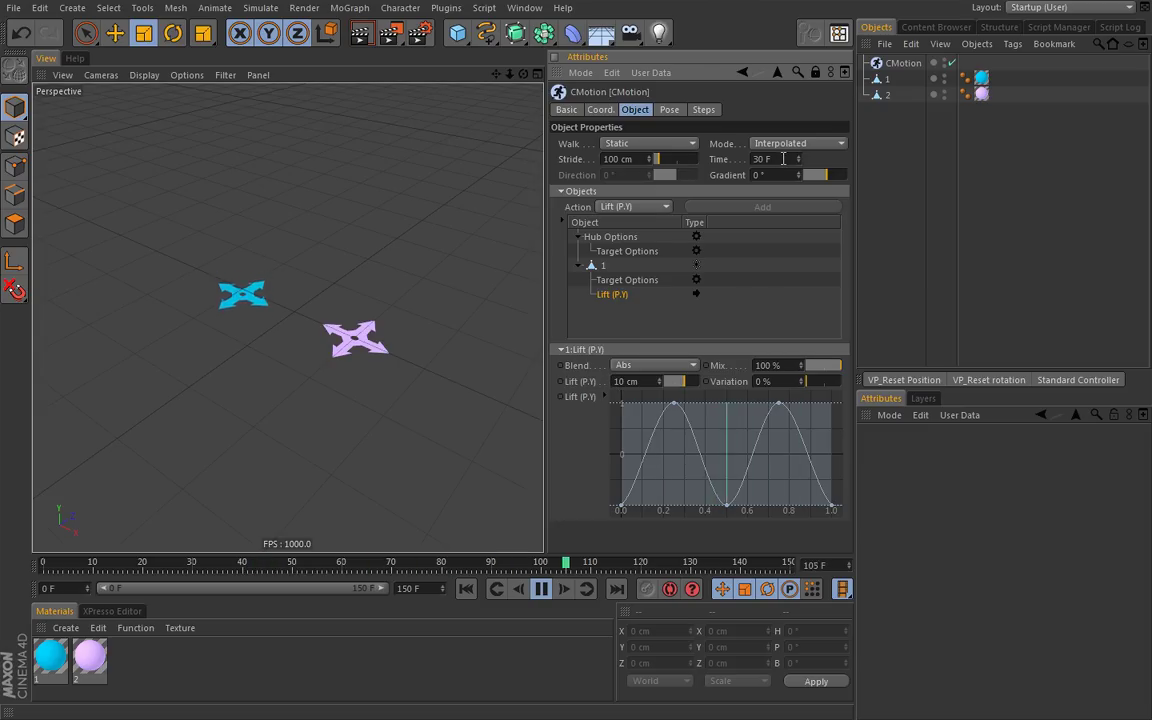
double_click(764, 160)
text(60)
key(Return)
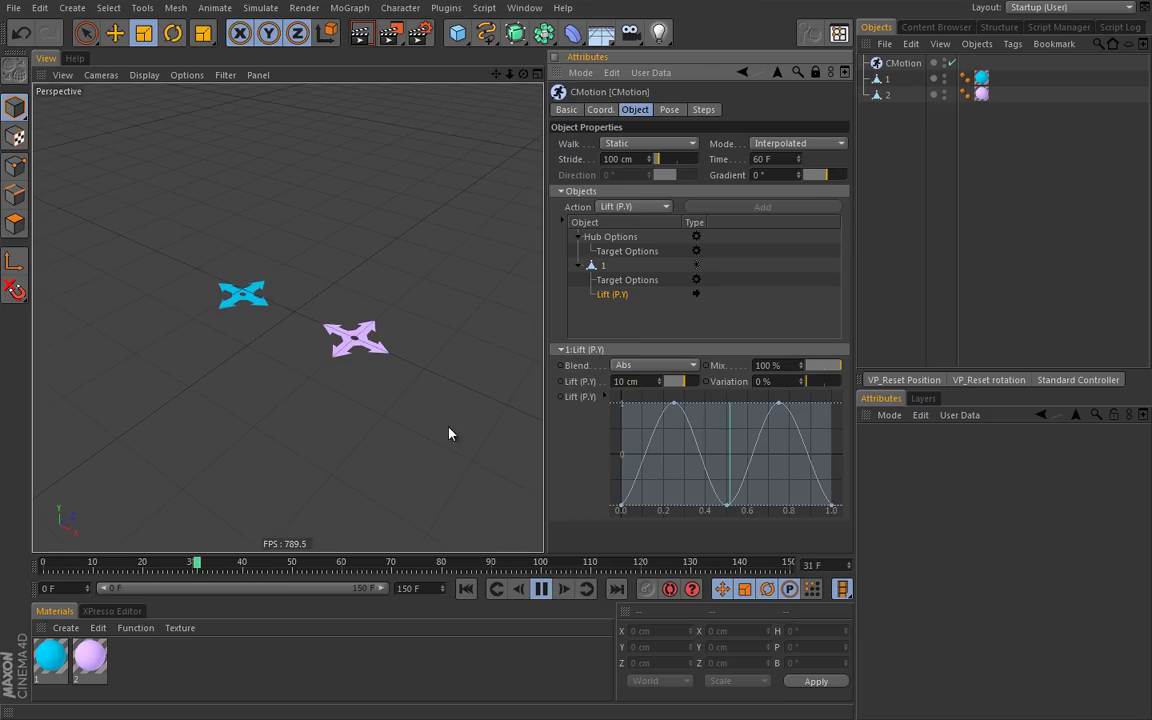
key(F8)
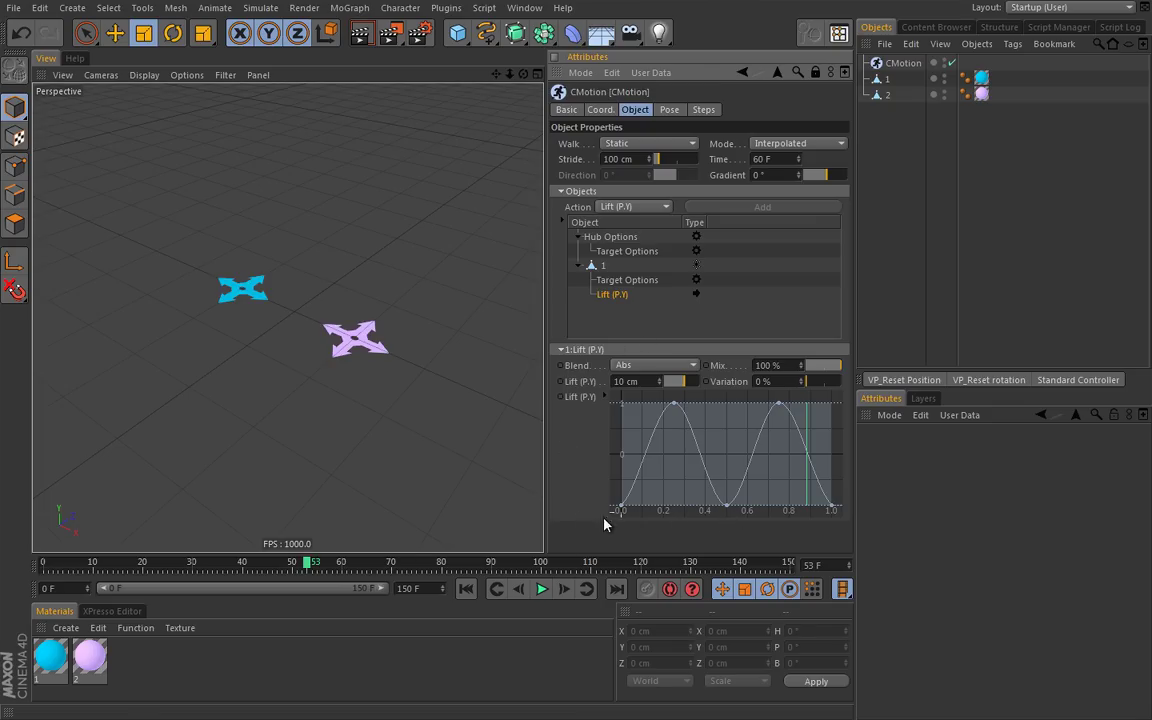
During playback, lower the Lift curve's two peaks and raise its middle point to form a single hump.
click(541, 589)
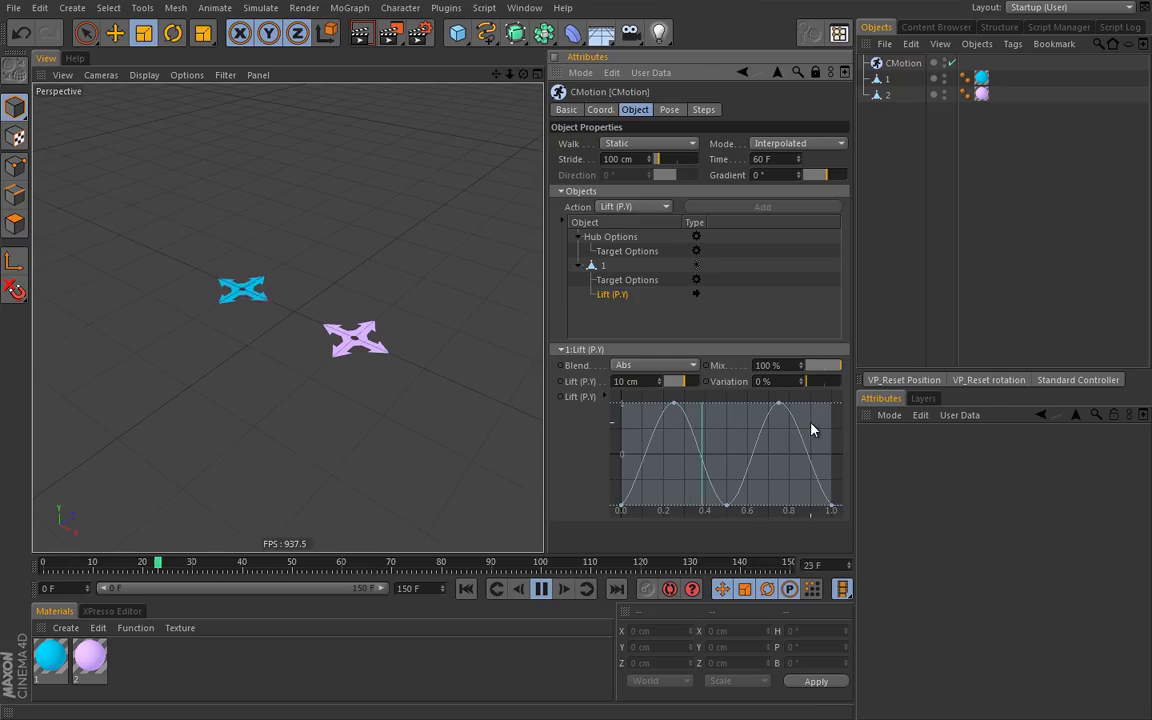
drag(675, 405, 667, 483)
drag(779, 404, 767, 461)
drag(727, 508, 712, 438)
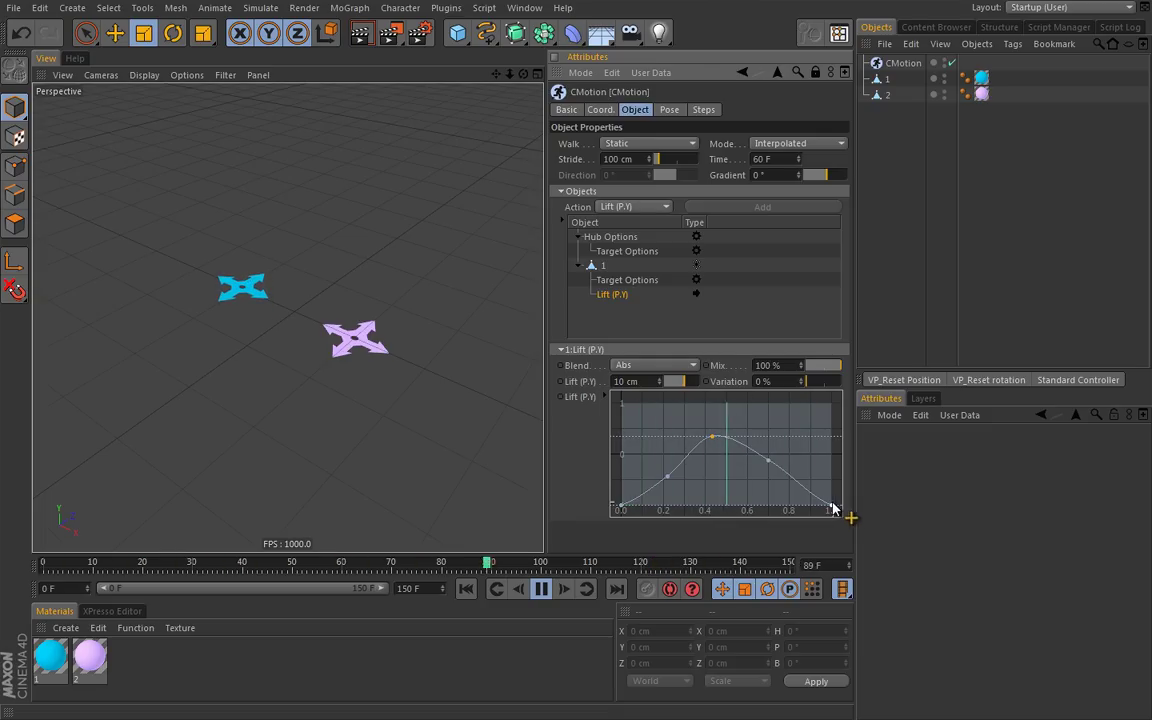
click(549, 588)
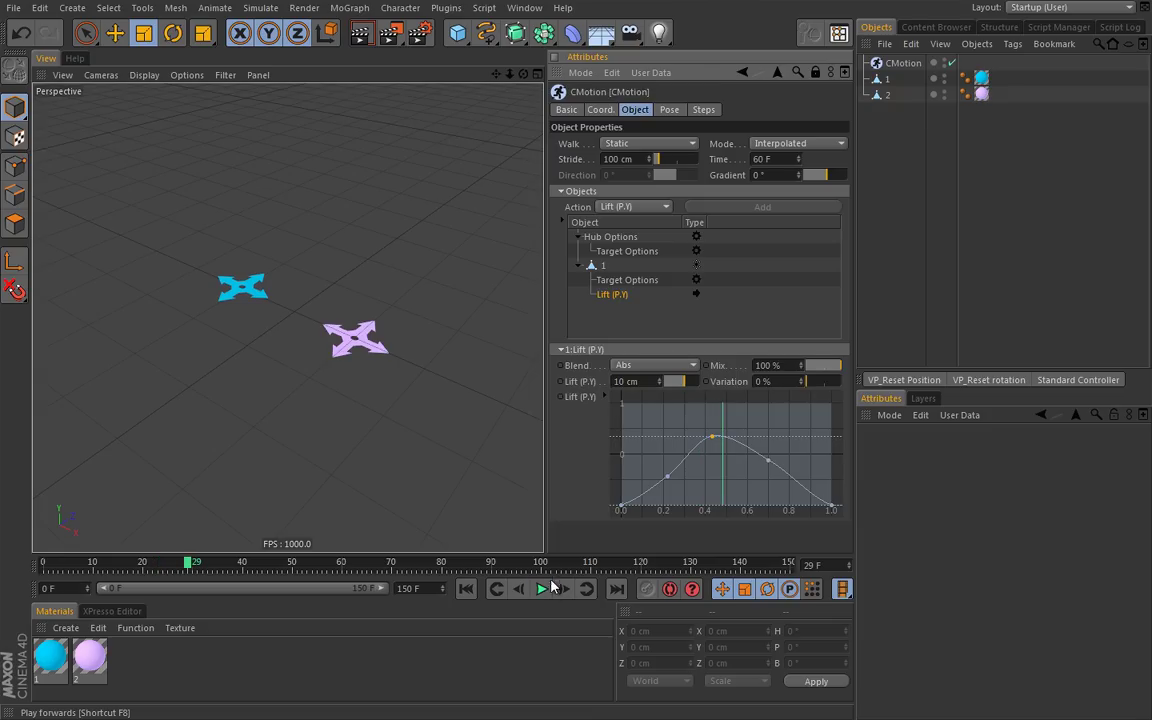
Enable snapping in the Lift curve and move its peak point to about 0.4 horizontally and 0.5 vertically.
right_click(659, 417)
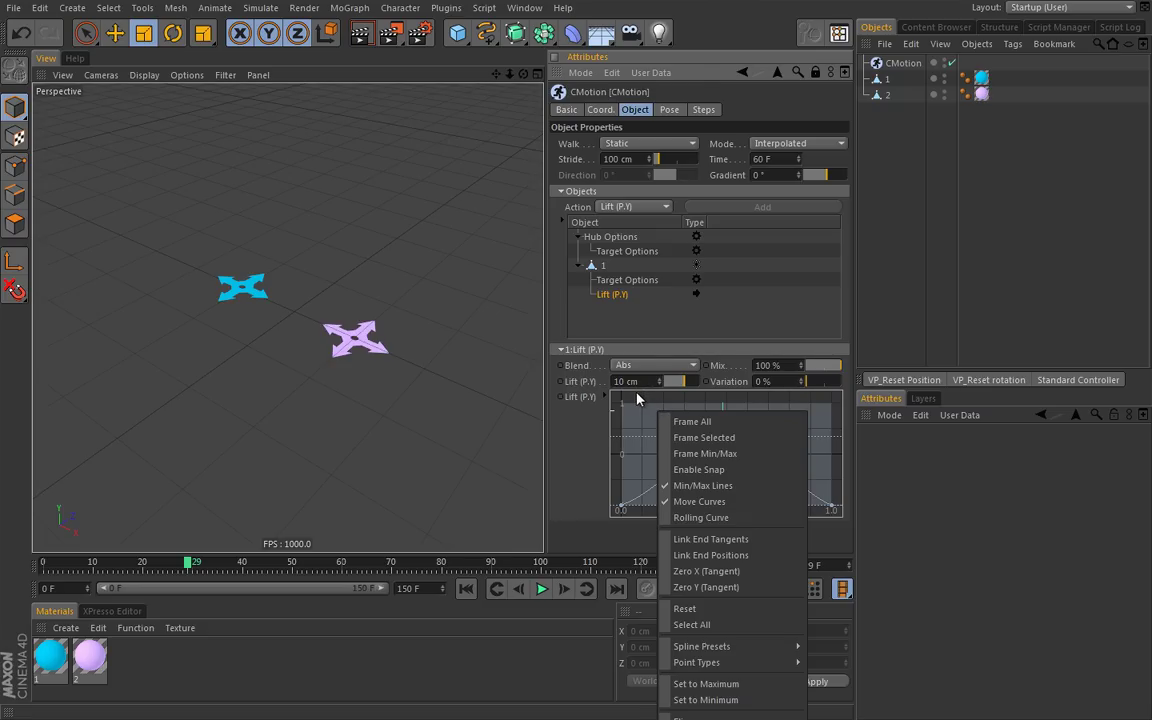
right_click(640, 398)
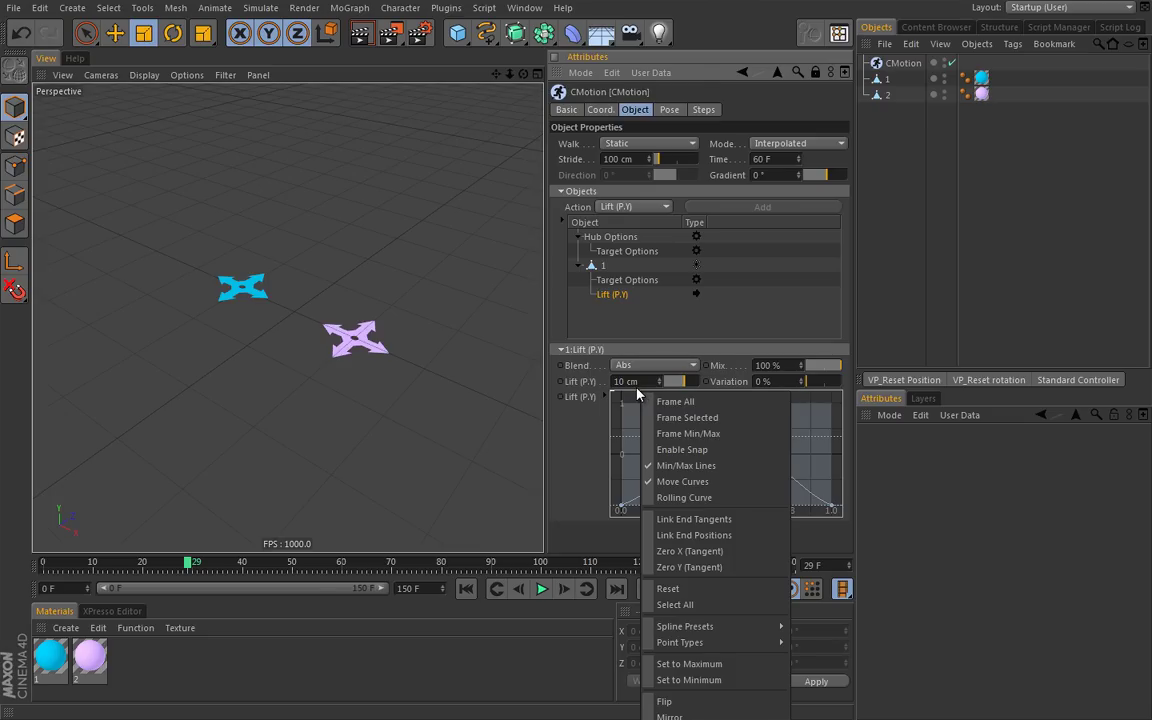
click(676, 450)
mouse_move(710, 437)
mouse_down()
mouse_move(706, 449)
mouse_move(707, 431)
mouse_move(730, 437)
mouse_move(704, 463)
mouse_move(715, 437)
mouse_move(705, 437)
mouse_up()
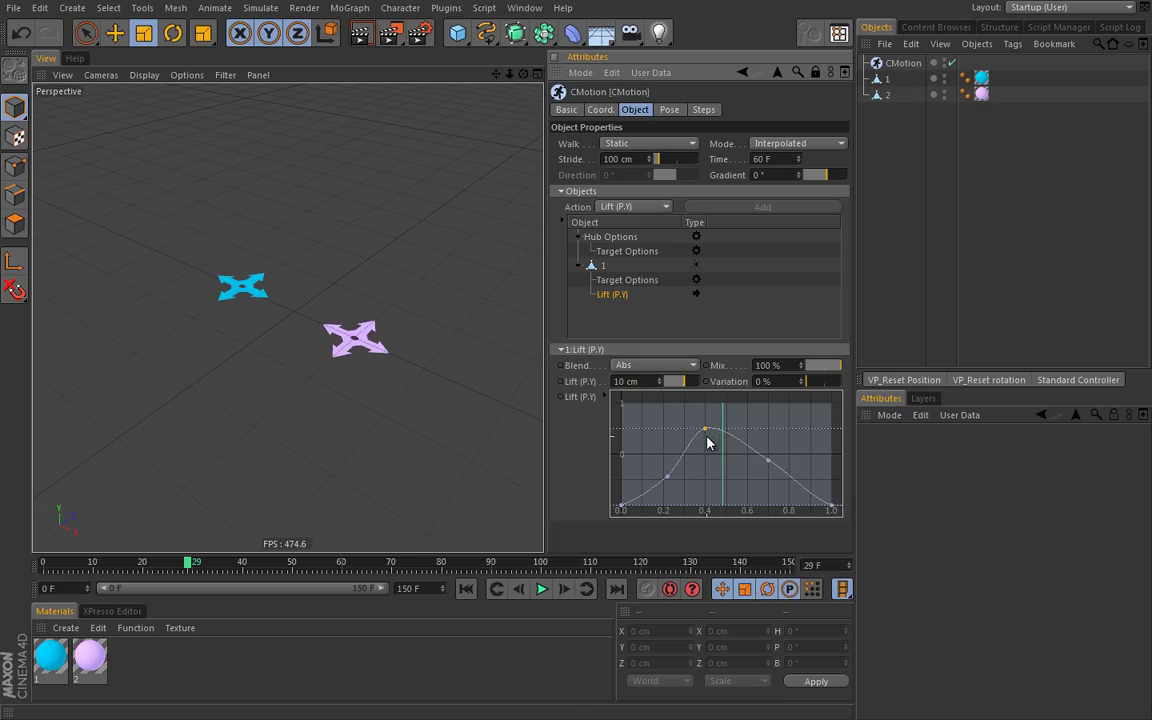
Move the Lift curve's peak point to about 0.45 horizontally and 0.4 vertically in a magnified curve view.
alt+right_drag(699, 455, 724, 438)
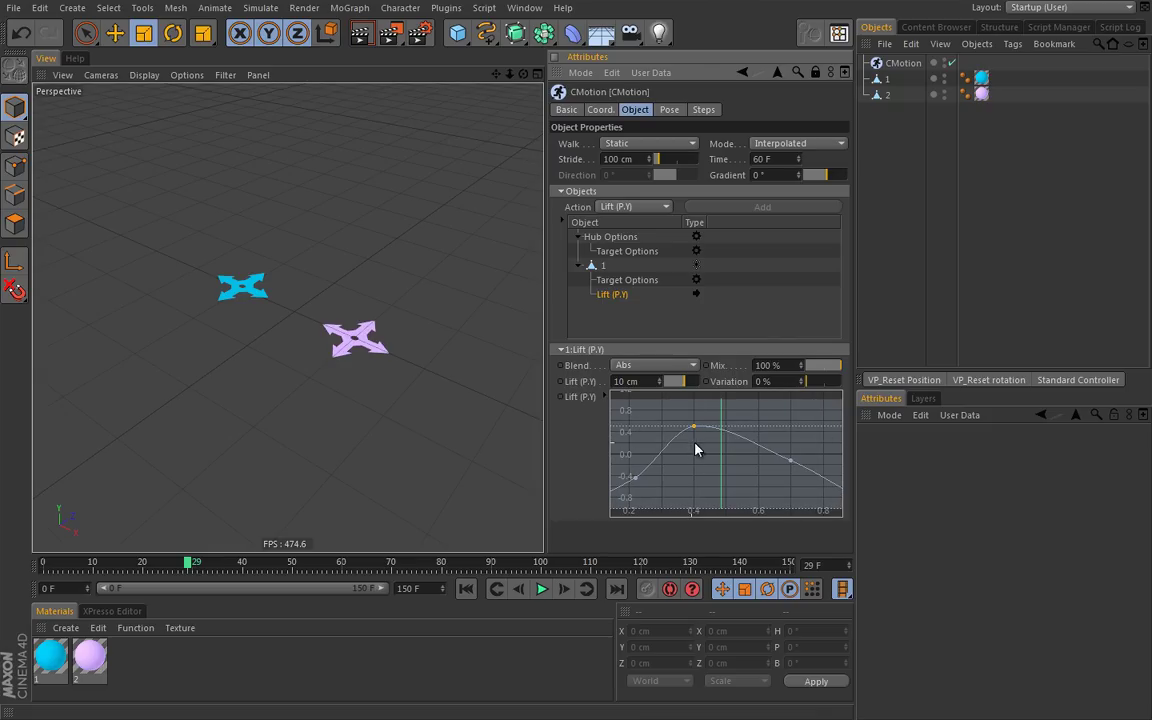
alt+right_drag(686, 452, 758, 445)
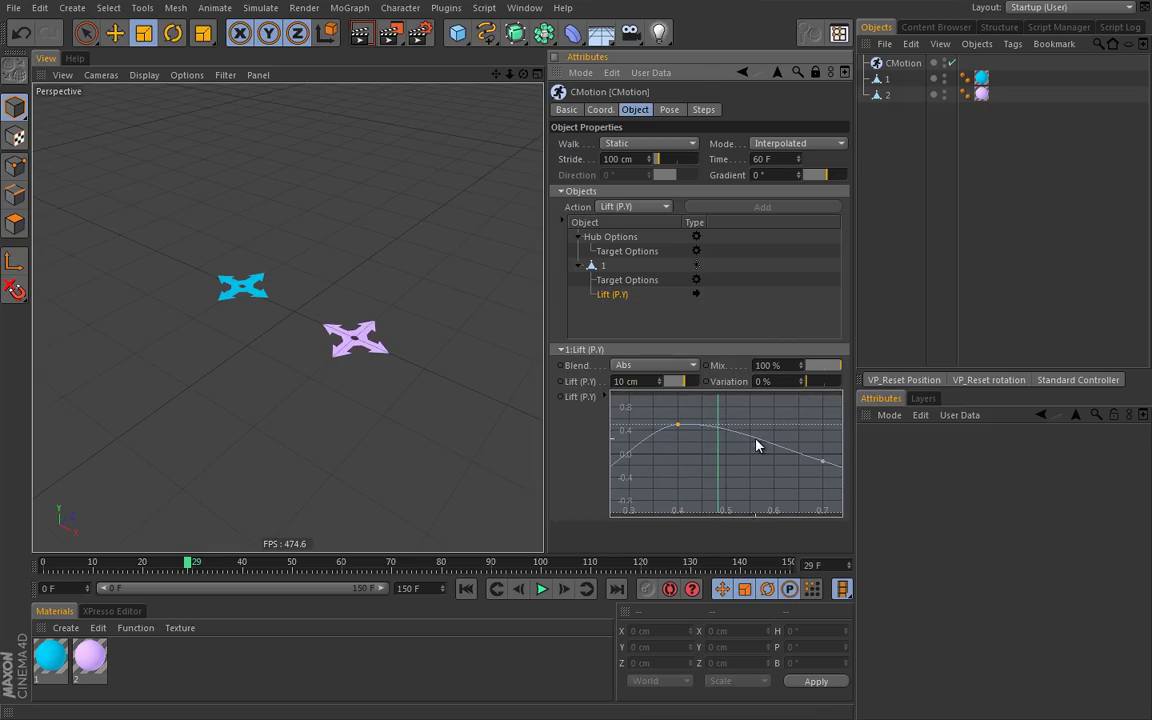
drag(676, 430, 706, 437)
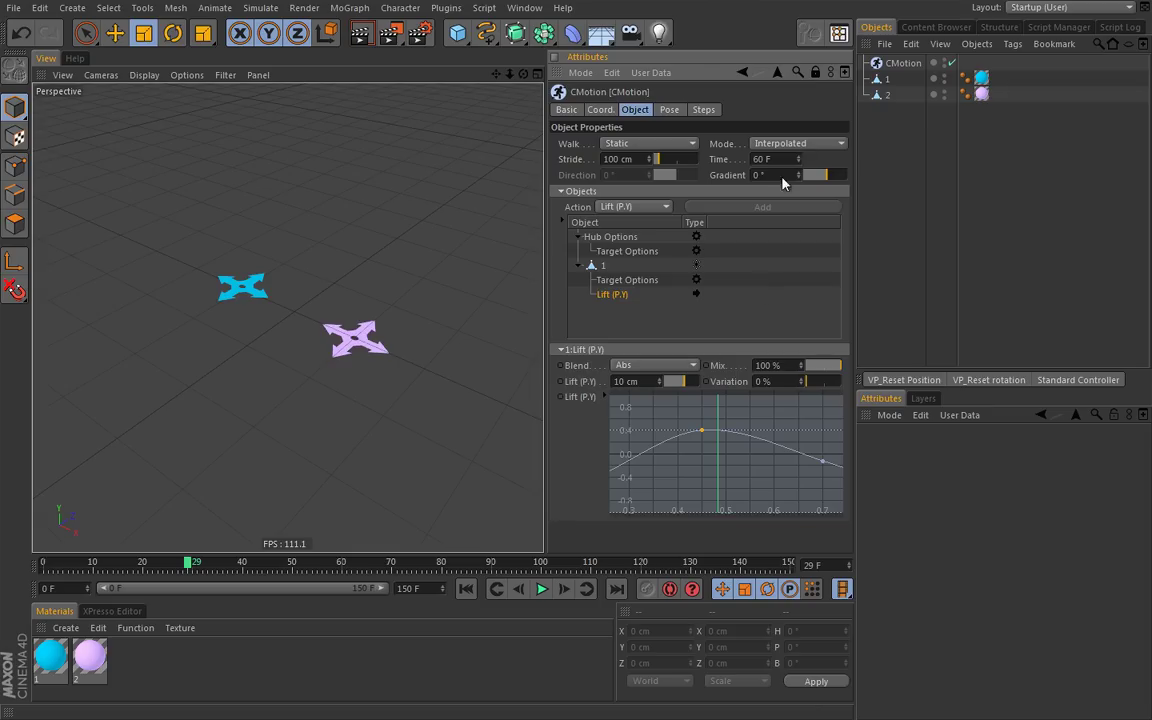
Open the CMotion attributes in a separate floating window, enlarge it and bring the Lift (P.Y) curve into view.
click(845, 73)
drag(790, 1, 222, 10)
drag(380, 303, 524, 367)
drag(513, 196, 513, 288)
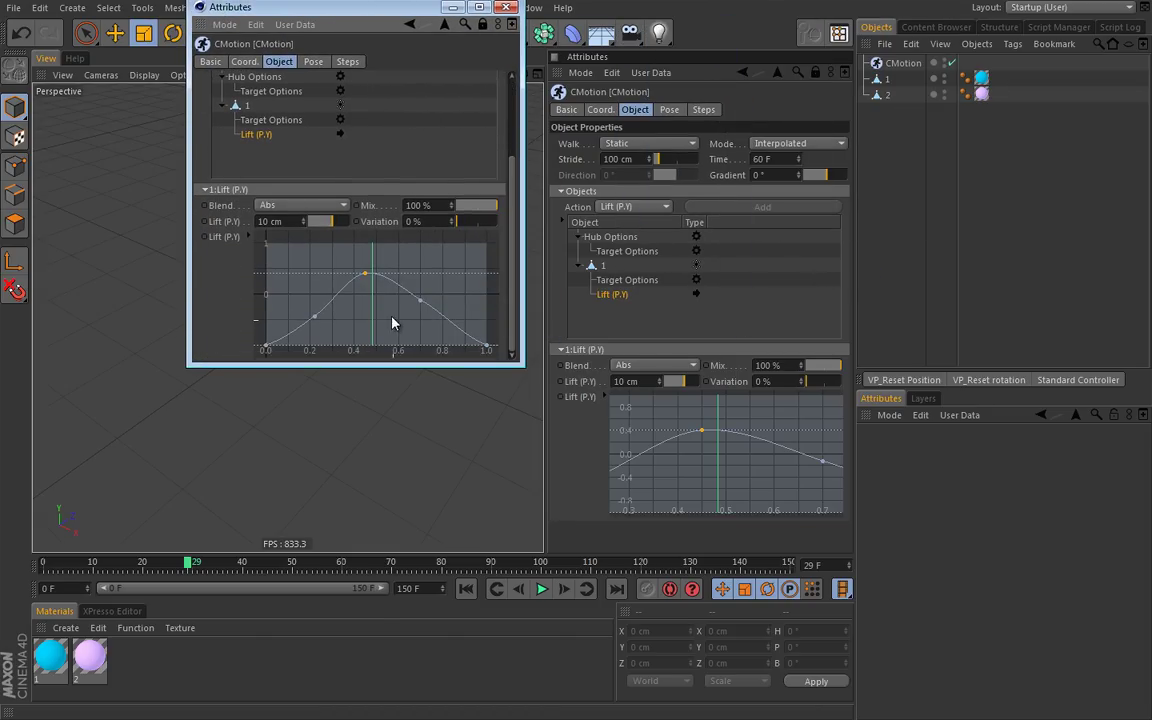
Try linking the Lift (P.Y) curve's end positions, move its last point slightly, and turn the link off again.
right_click(401, 253)
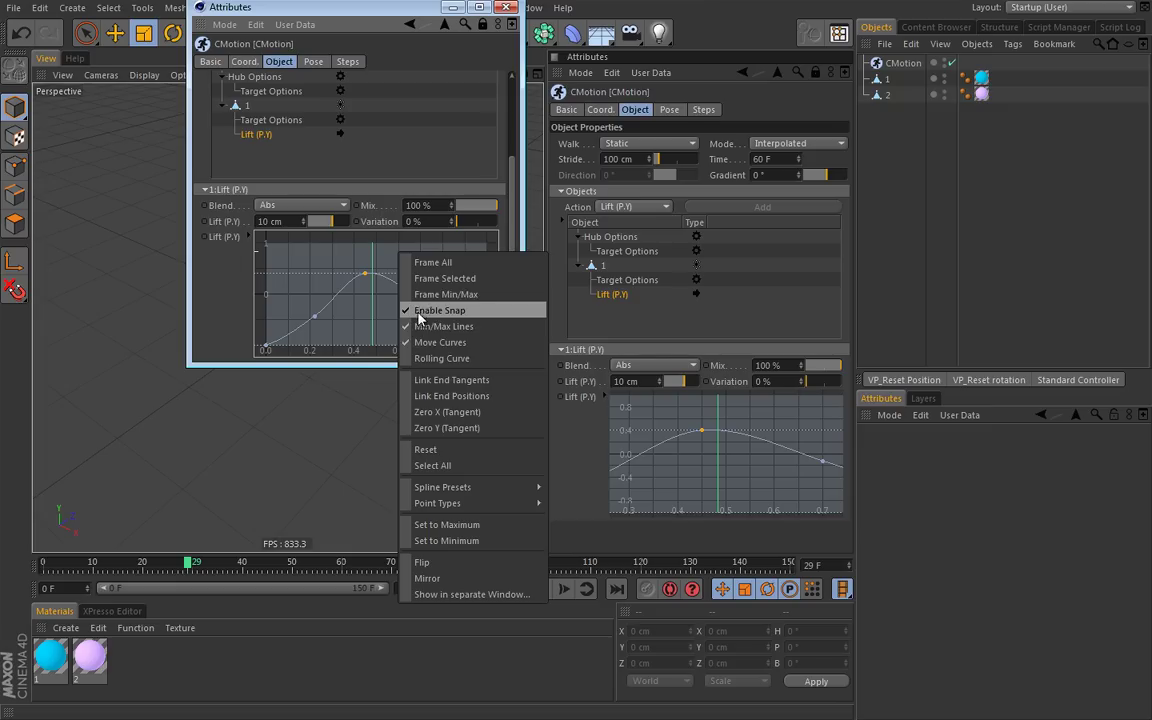
click(423, 396)
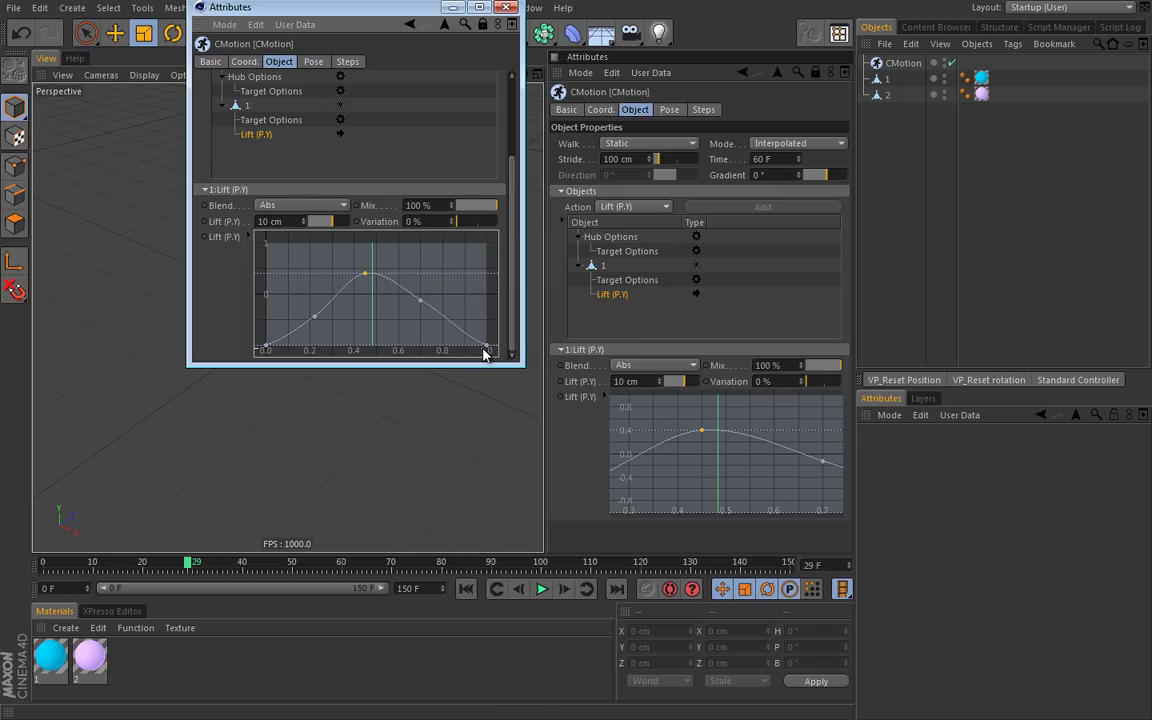
mouse_move(488, 356)
mouse_down()
mouse_move(491, 311)
mouse_move(488, 347)
mouse_up()
right_click(462, 268)
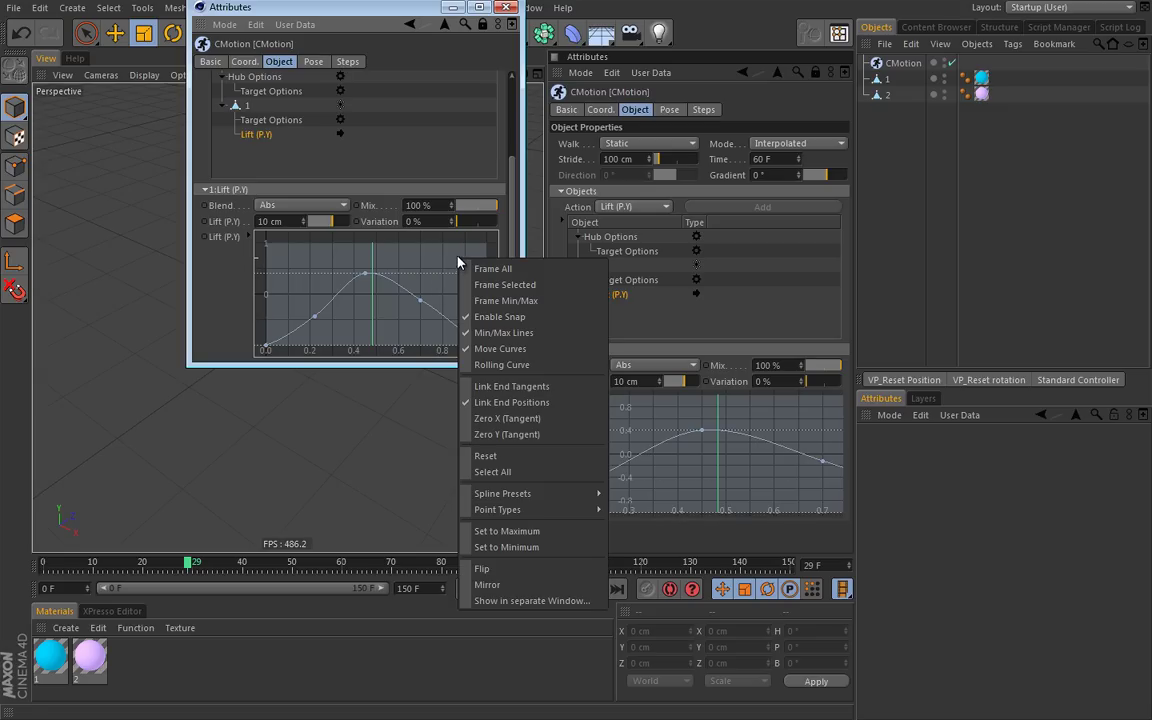
click(480, 403)
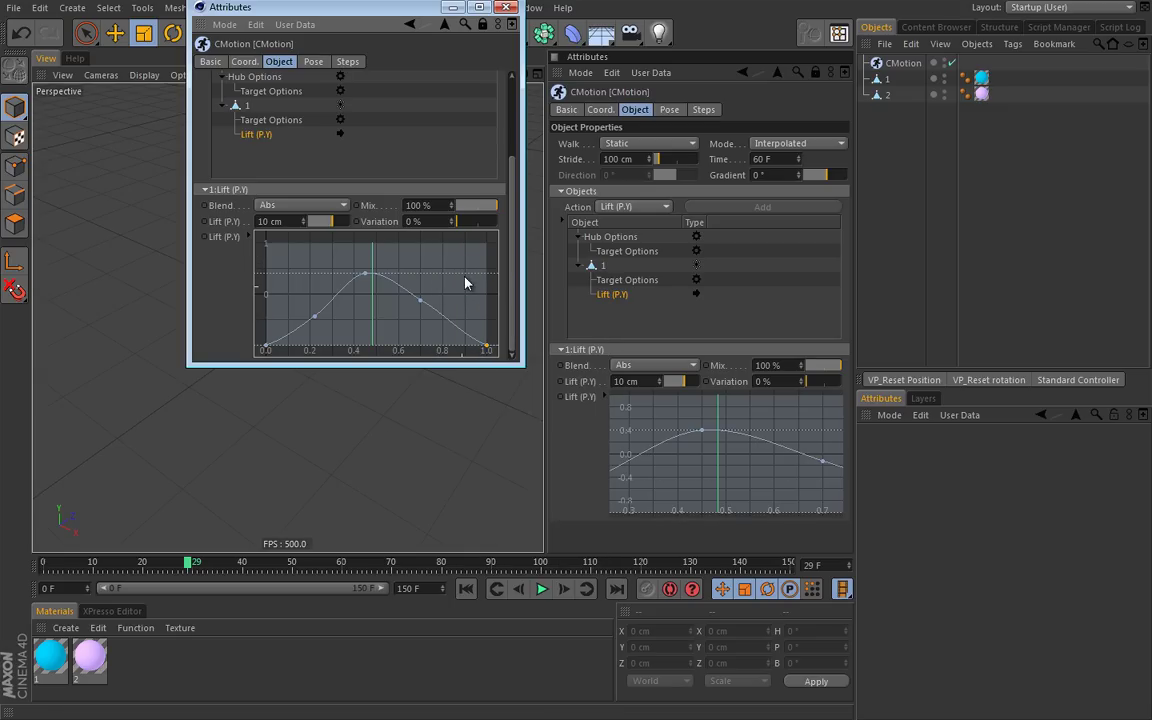
Reset the Lift (P.Y) curve and preview the motion in the viewport, finishing back at frame 0.
right_click(457, 279)
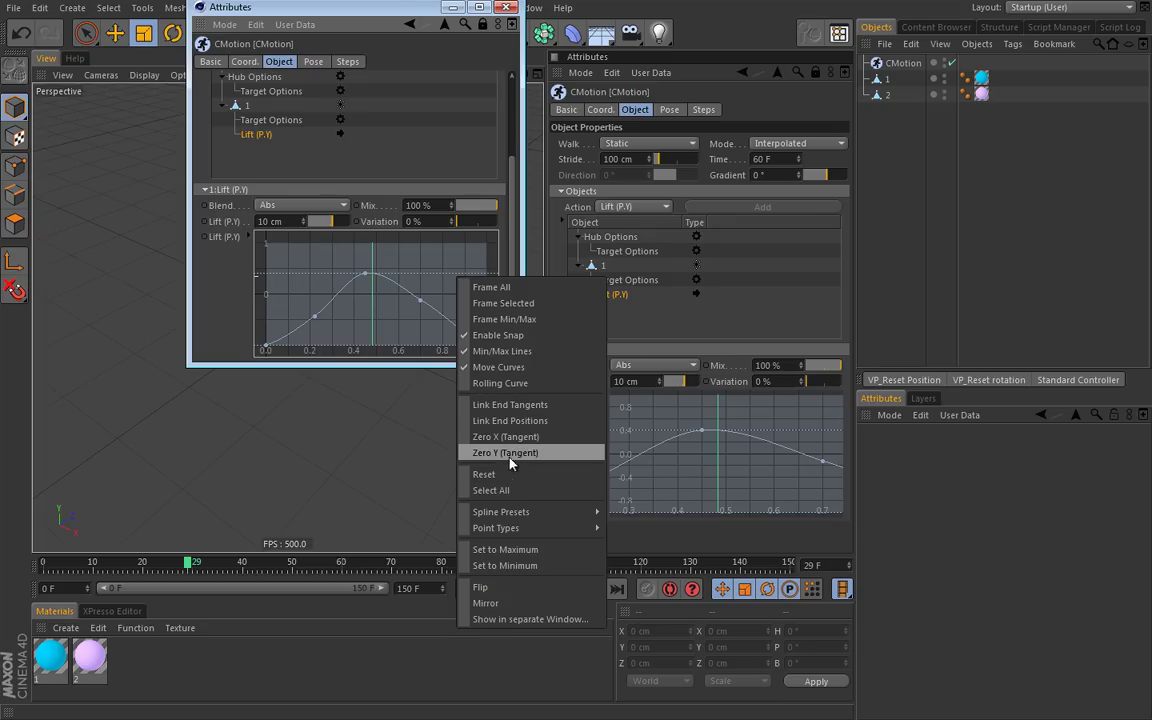
click(488, 474)
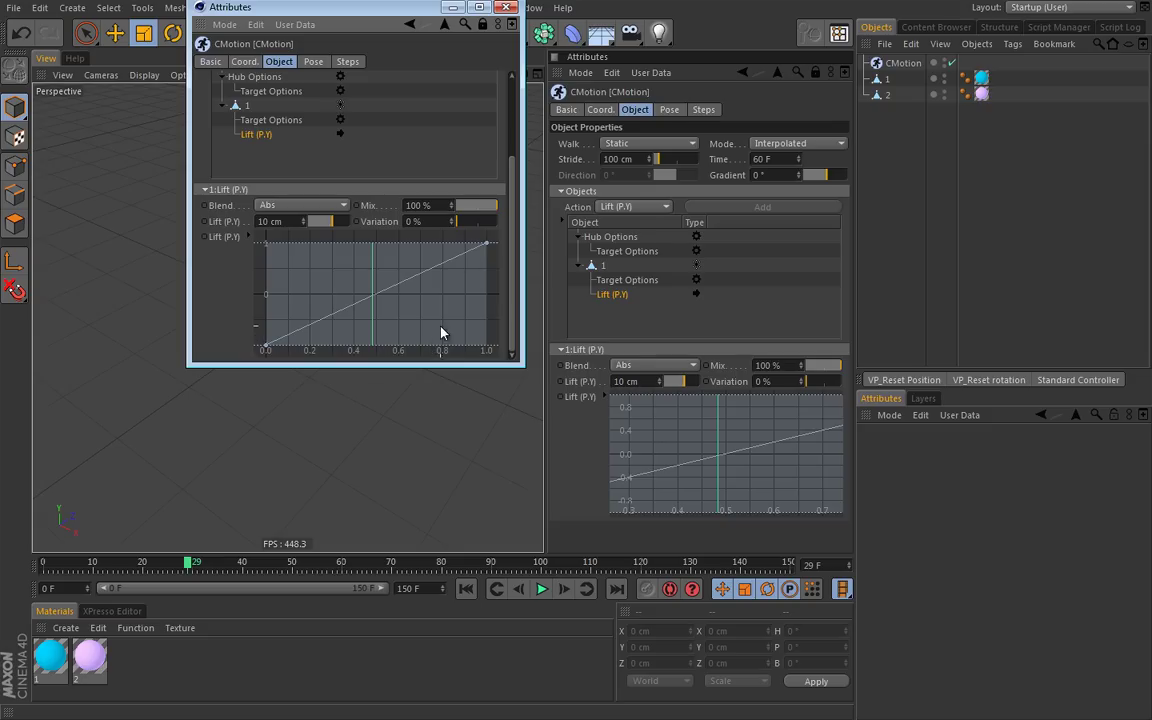
drag(411, 10, 770, 49)
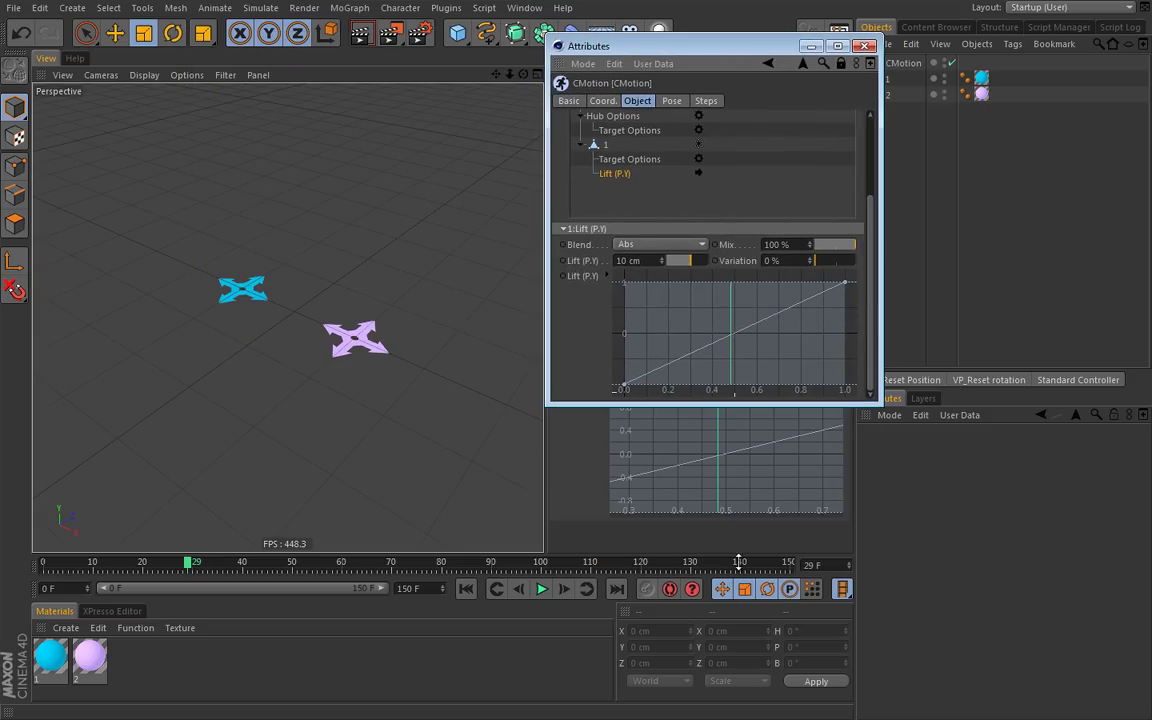
click(541, 589)
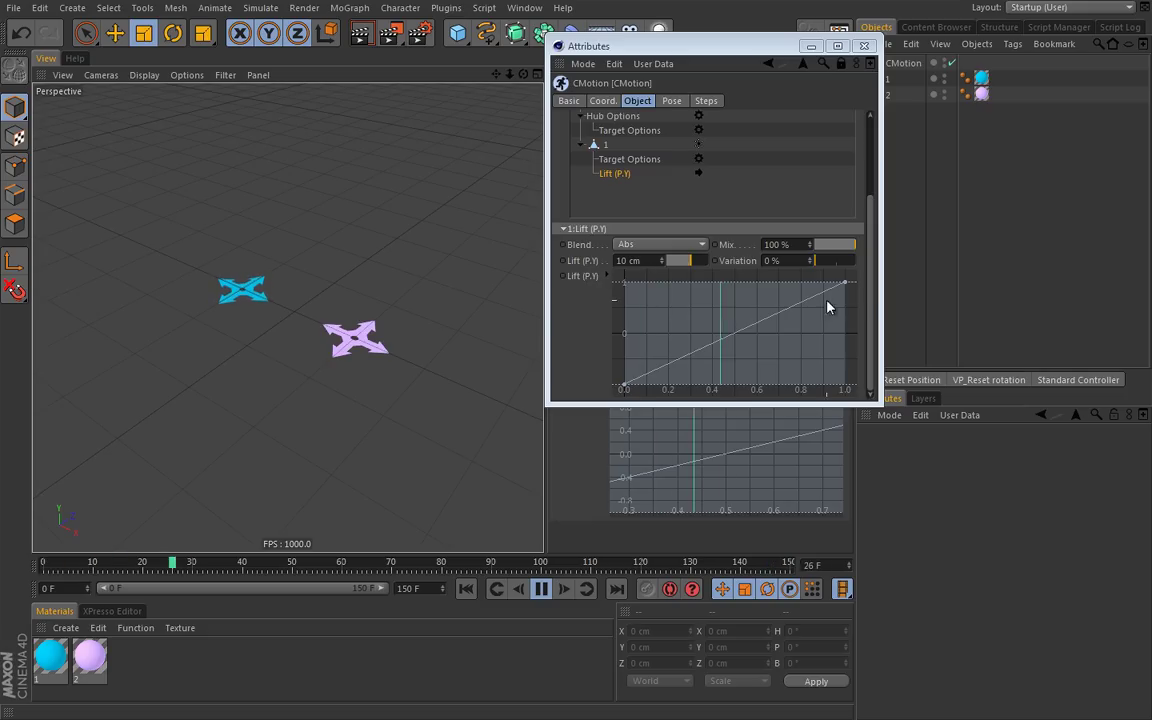
drag(758, 50, 622, 54)
click(541, 588)
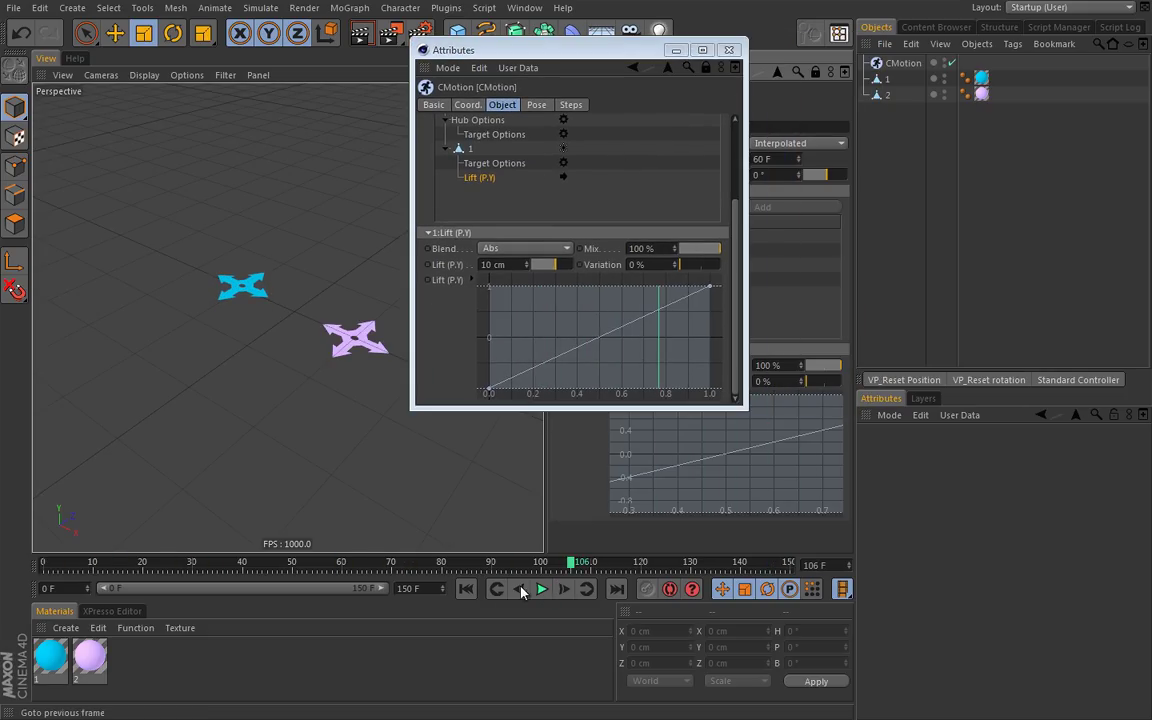
click(466, 588)
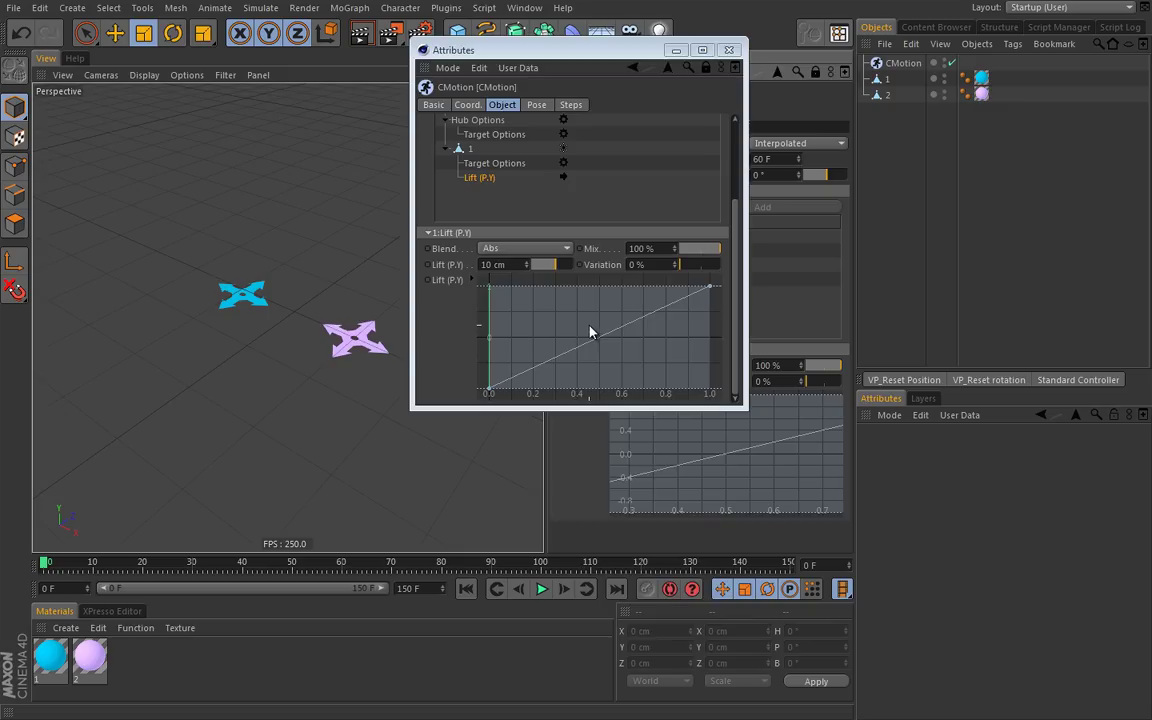
Flip the straight Lift (P.Y) curve and mirror it back.
right_click(572, 300)
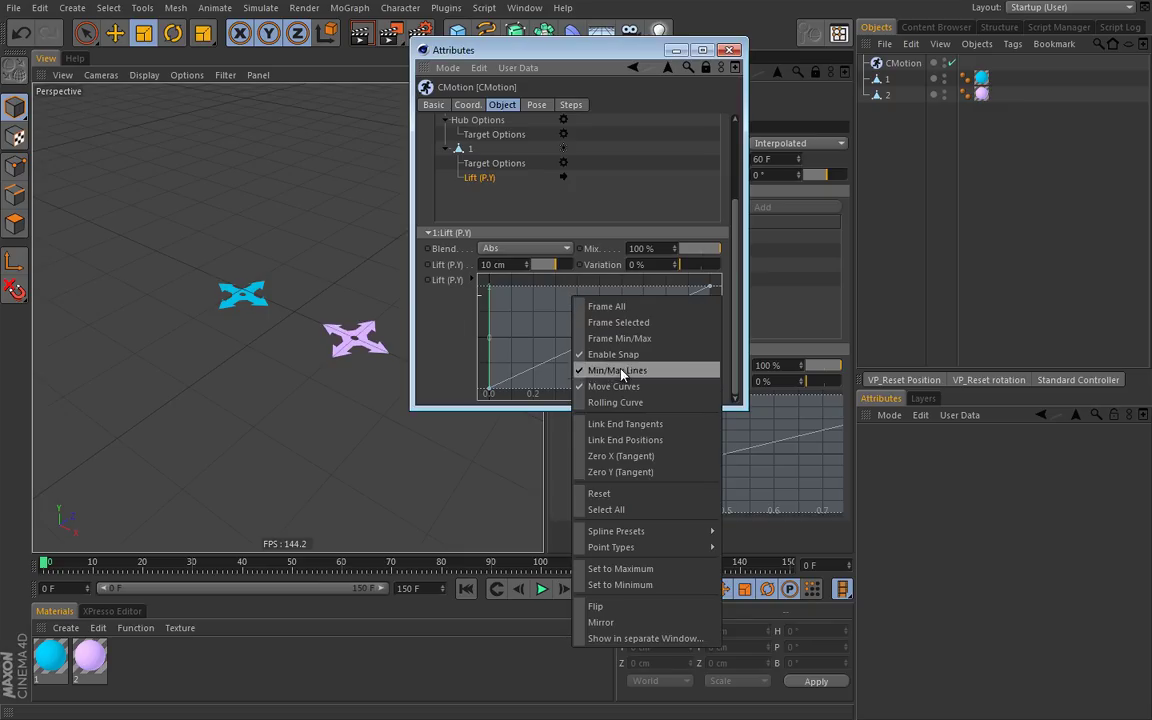
mouse_move(659, 535)
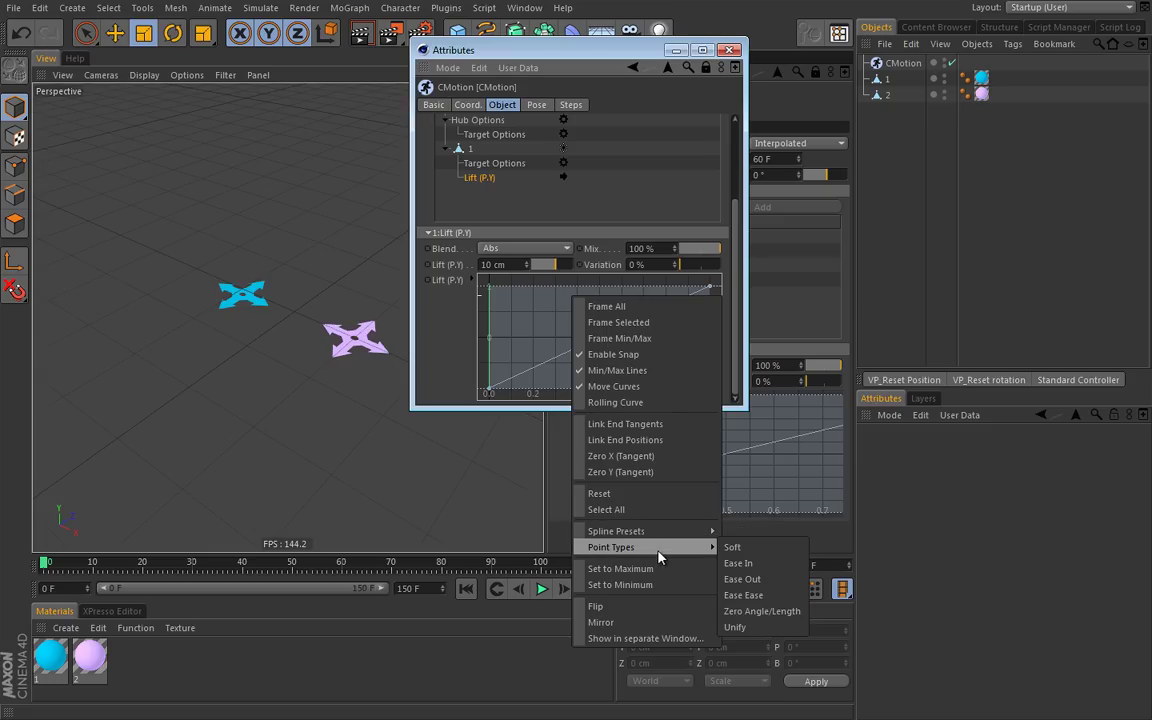
click(616, 606)
right_click(627, 340)
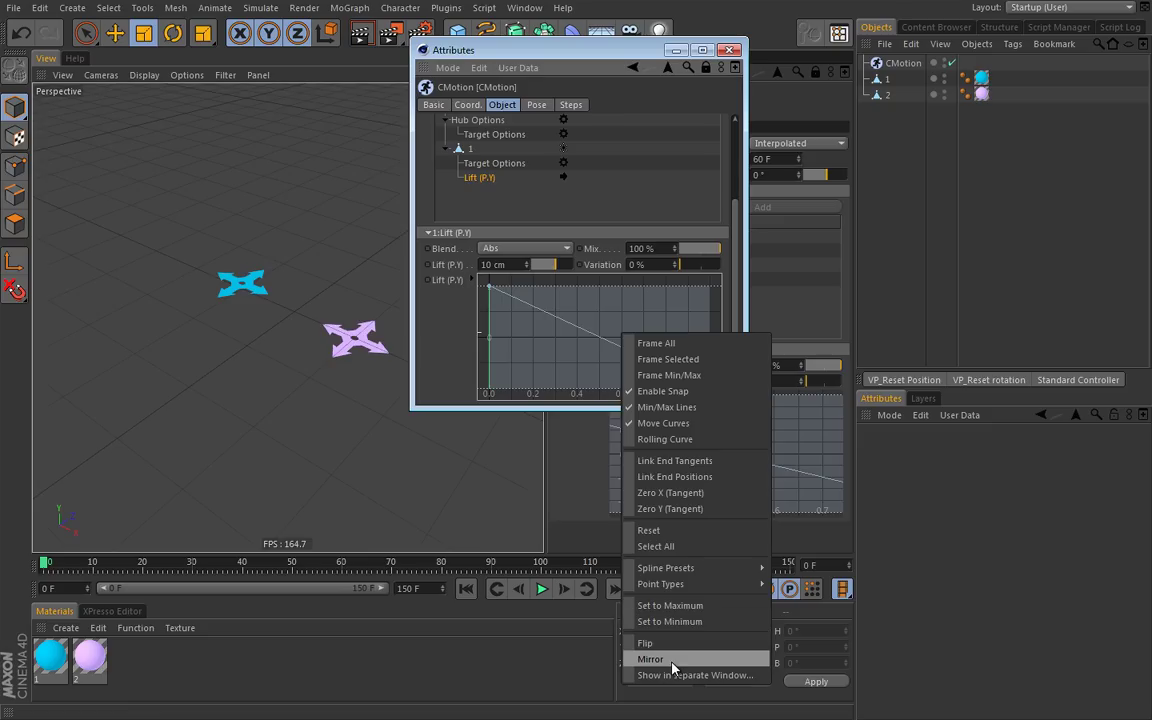
click(646, 659)
Examine the Lift (P.Y) curve in an enlarged separate spline window and close that window.
right_click(606, 315)
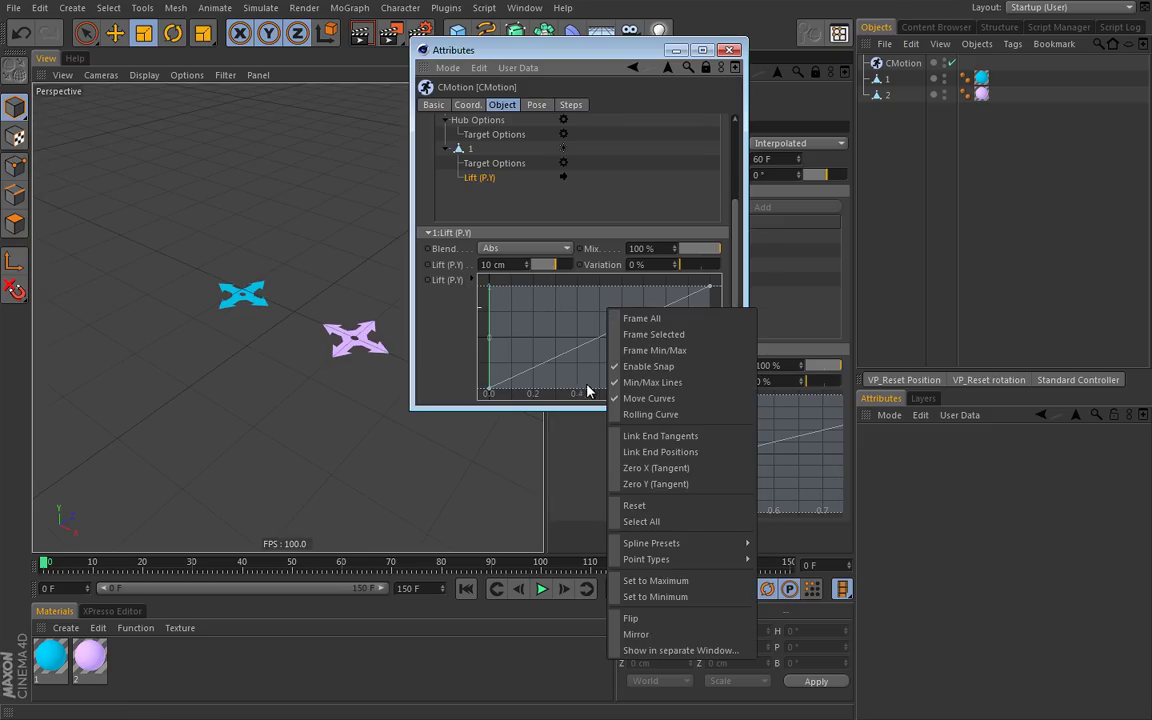
click(684, 651)
drag(713, 401, 288, 269)
drag(490, 565, 829, 643)
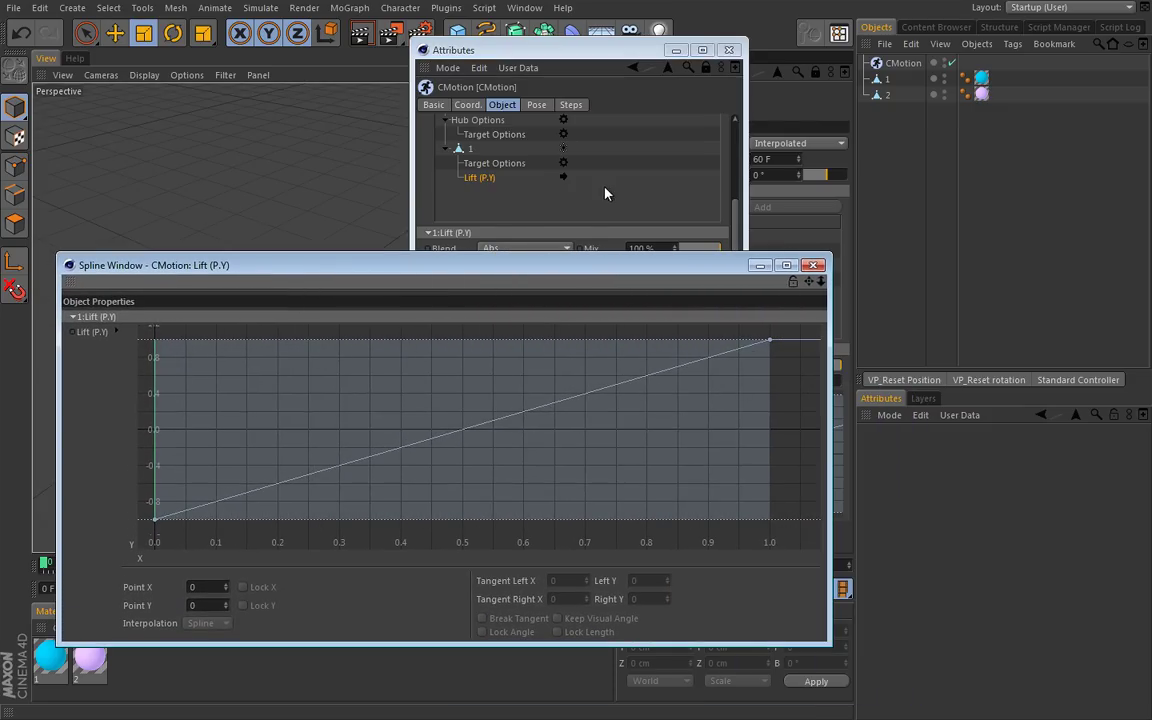
drag(576, 272, 577, 236)
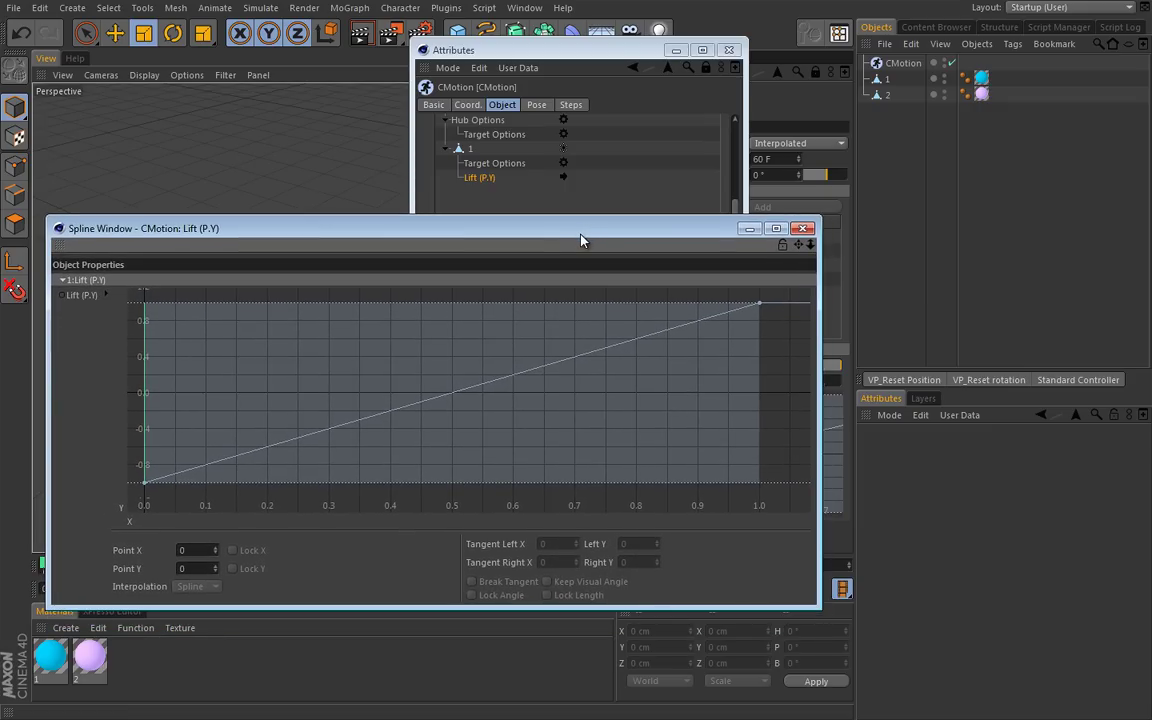
click(803, 230)
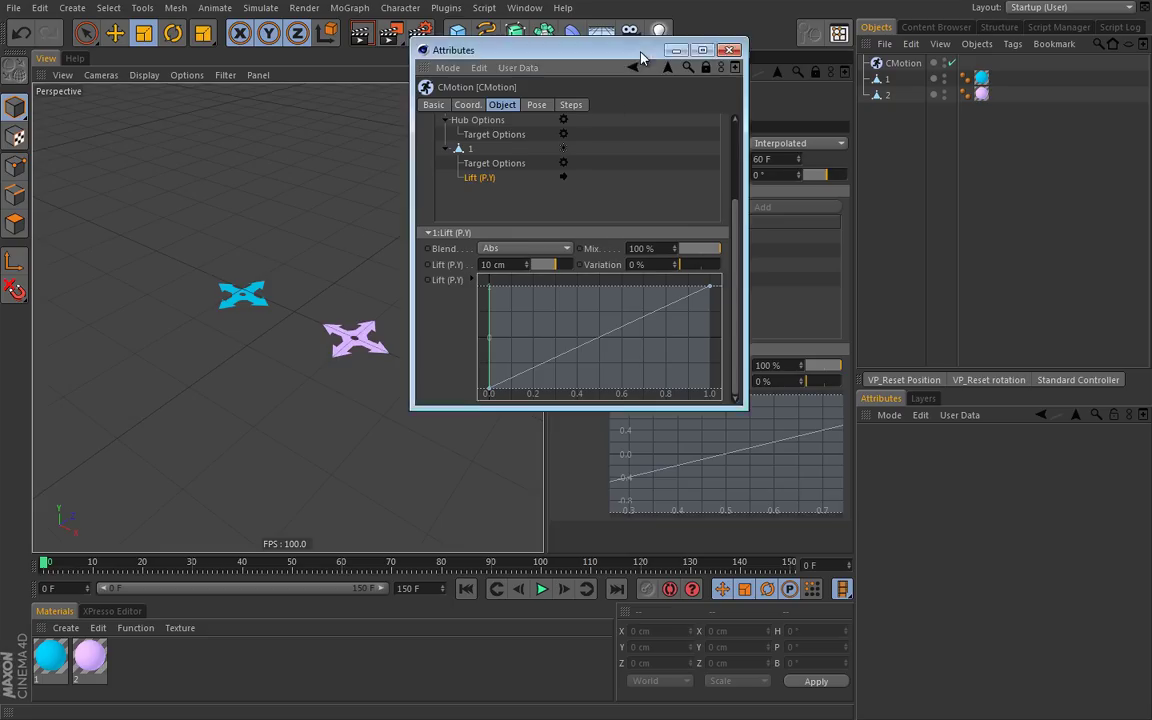
Apply the Sin spline preset to the Lift (P.Y) curve of object 1.
drag(642, 54, 617, 122)
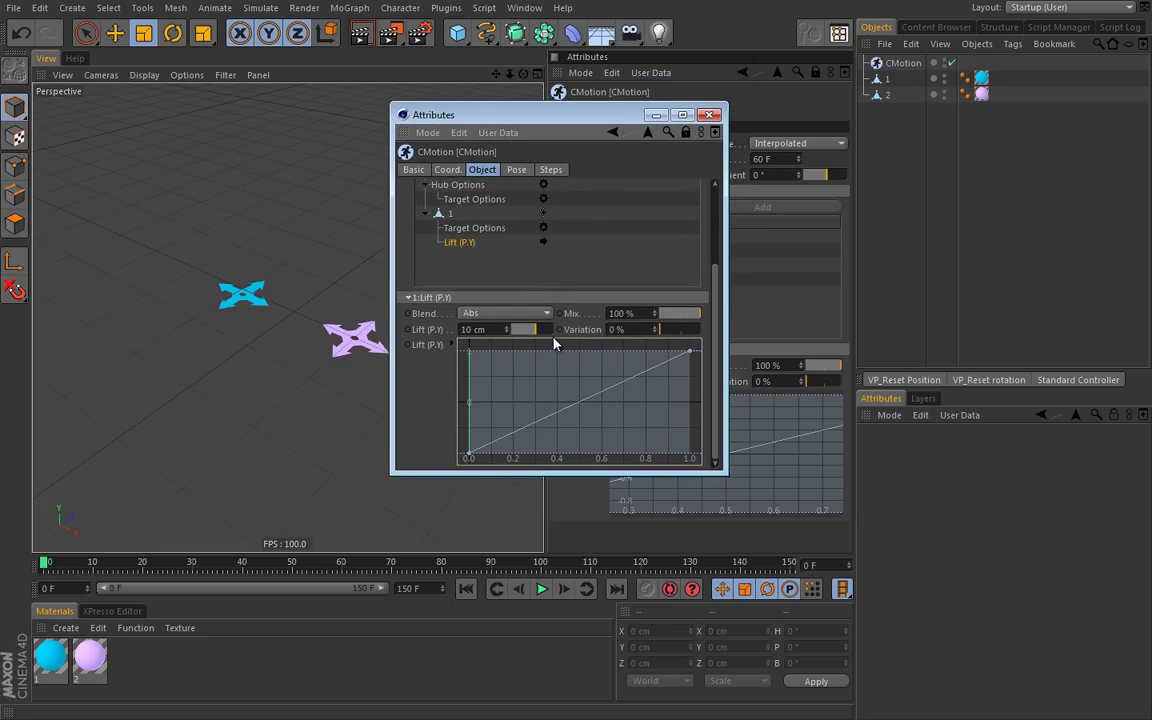
right_click(540, 369)
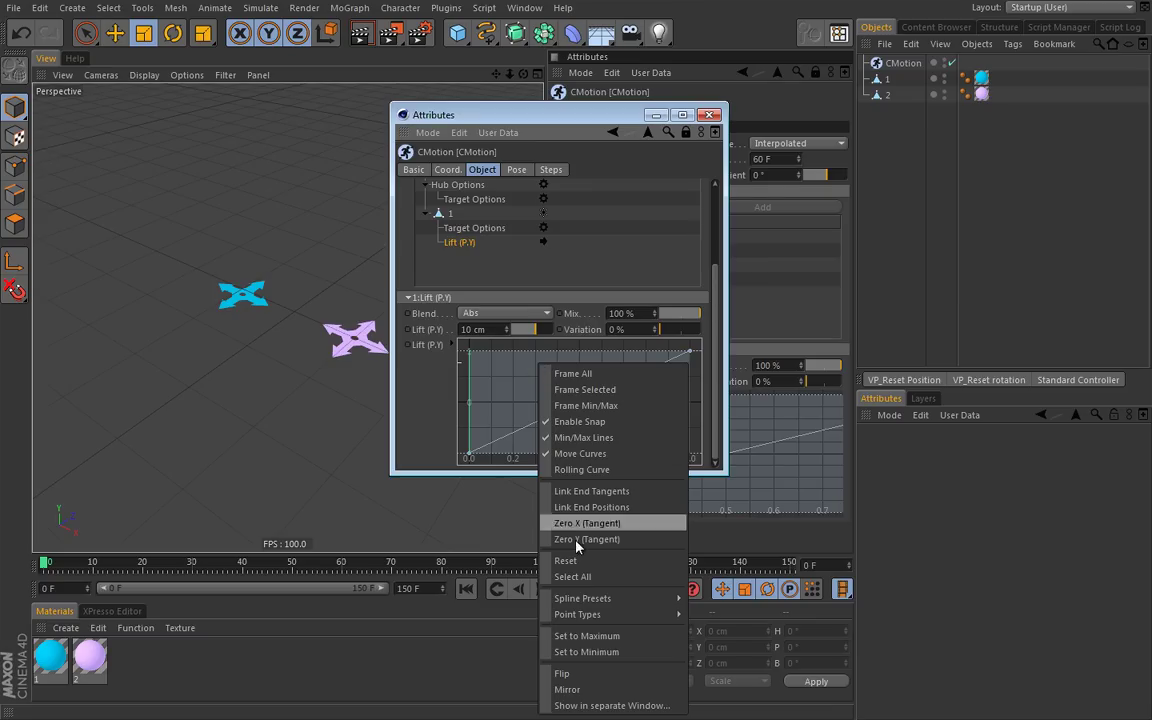
mouse_move(590, 600)
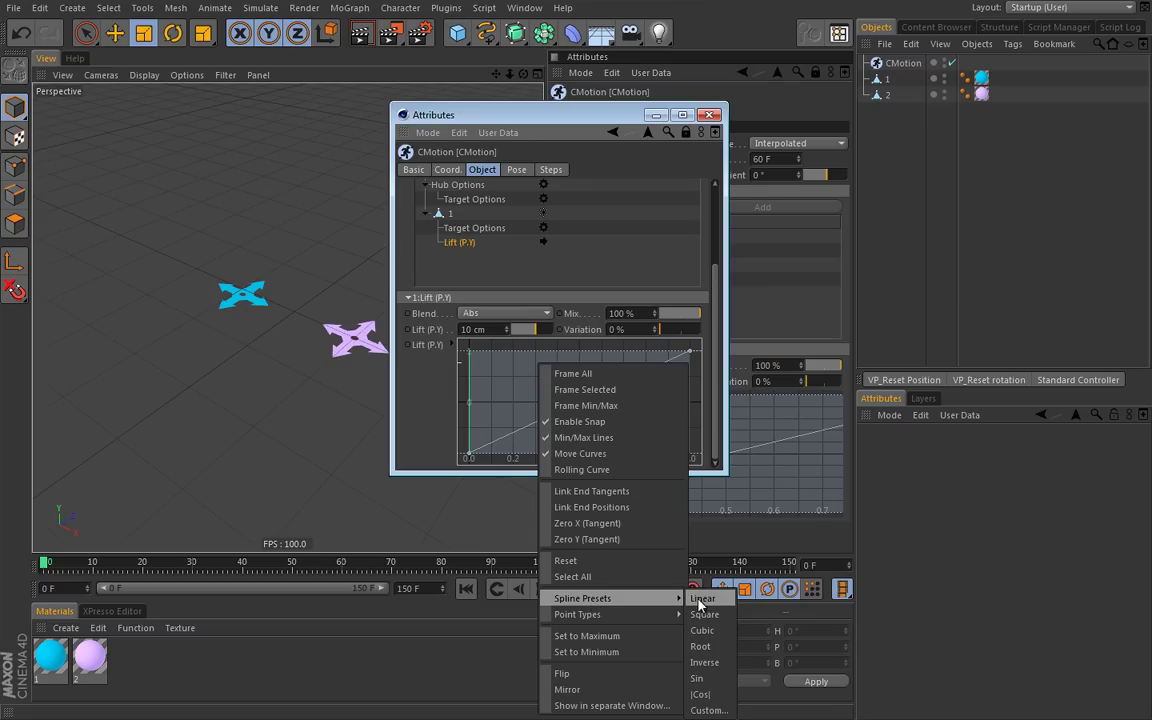
click(700, 679)
Close the floating CMotion attributes window and frame the whole Lift curve in the docked attributes.
drag(600, 116, 957, 59)
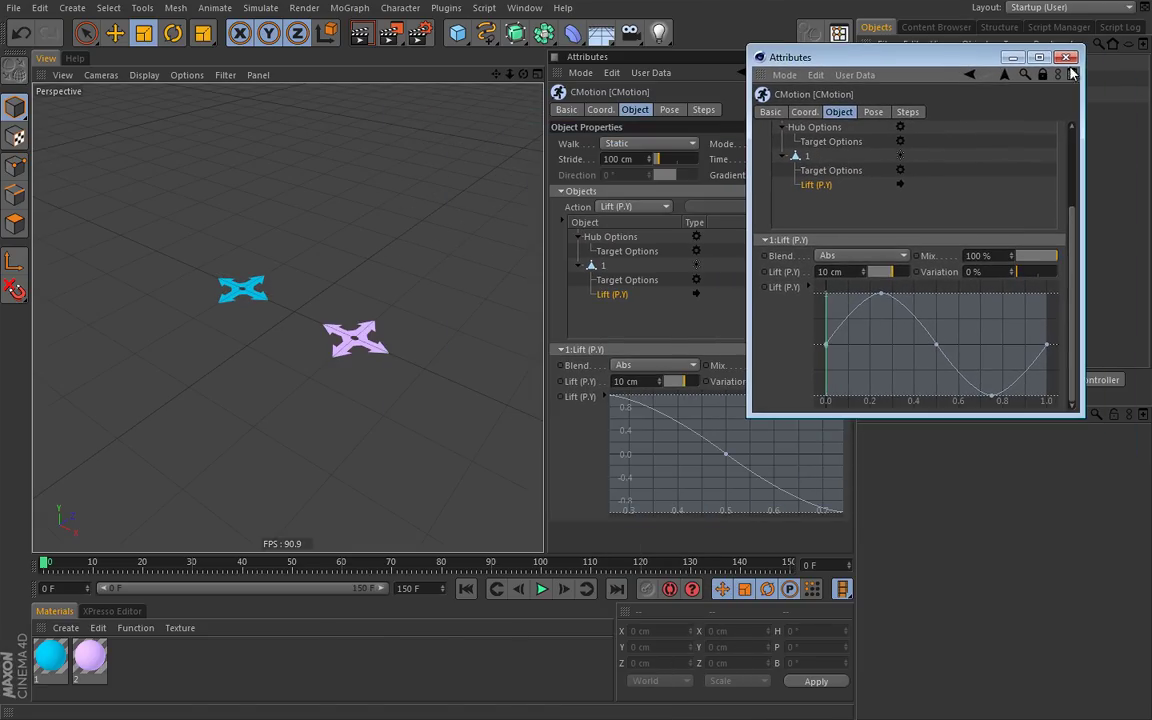
click(1066, 57)
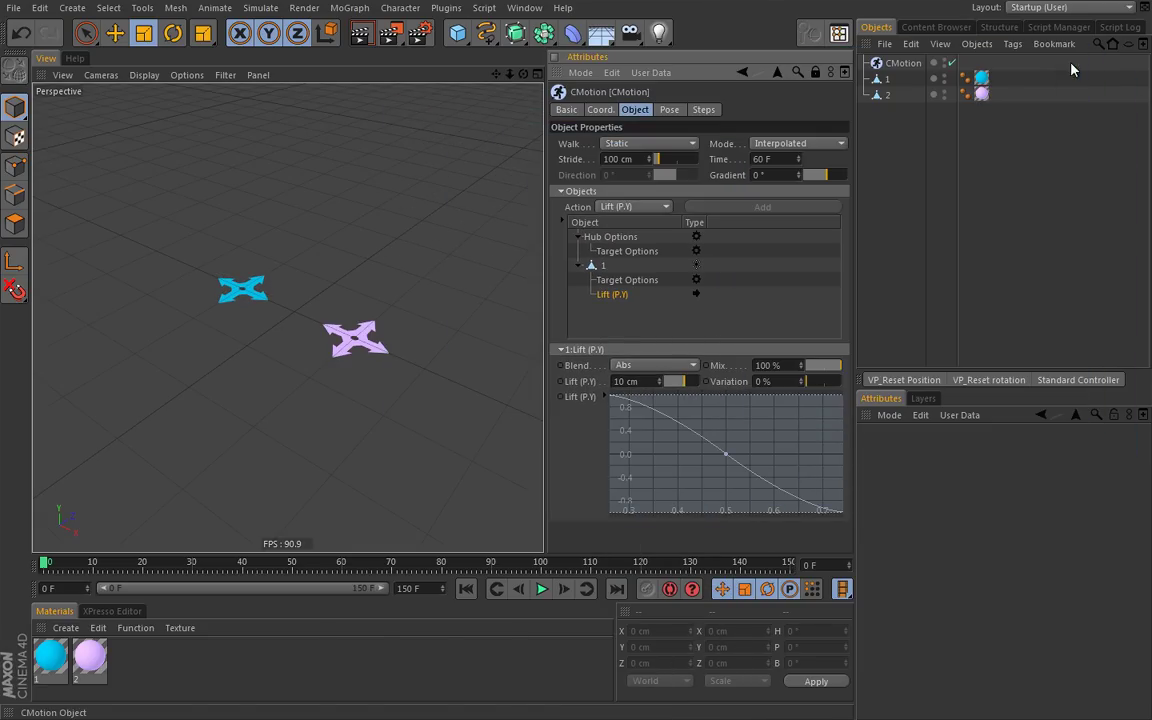
right_click(720, 410)
click(745, 419)
right_click(748, 424)
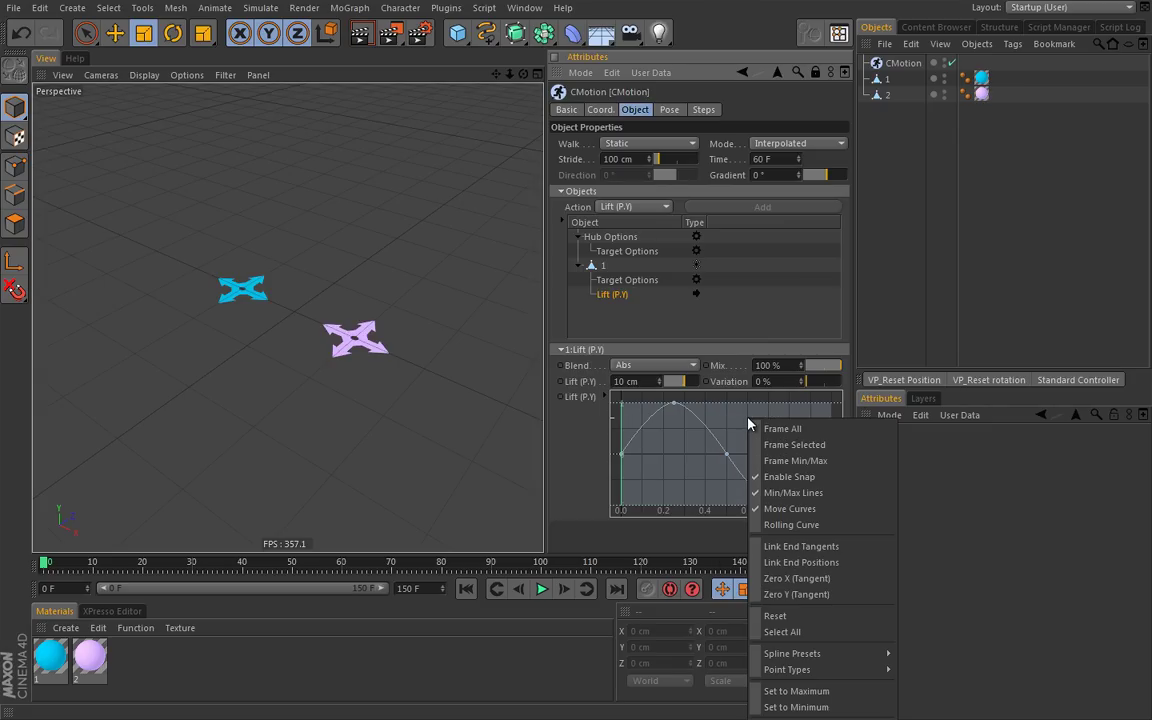
click(906, 458)
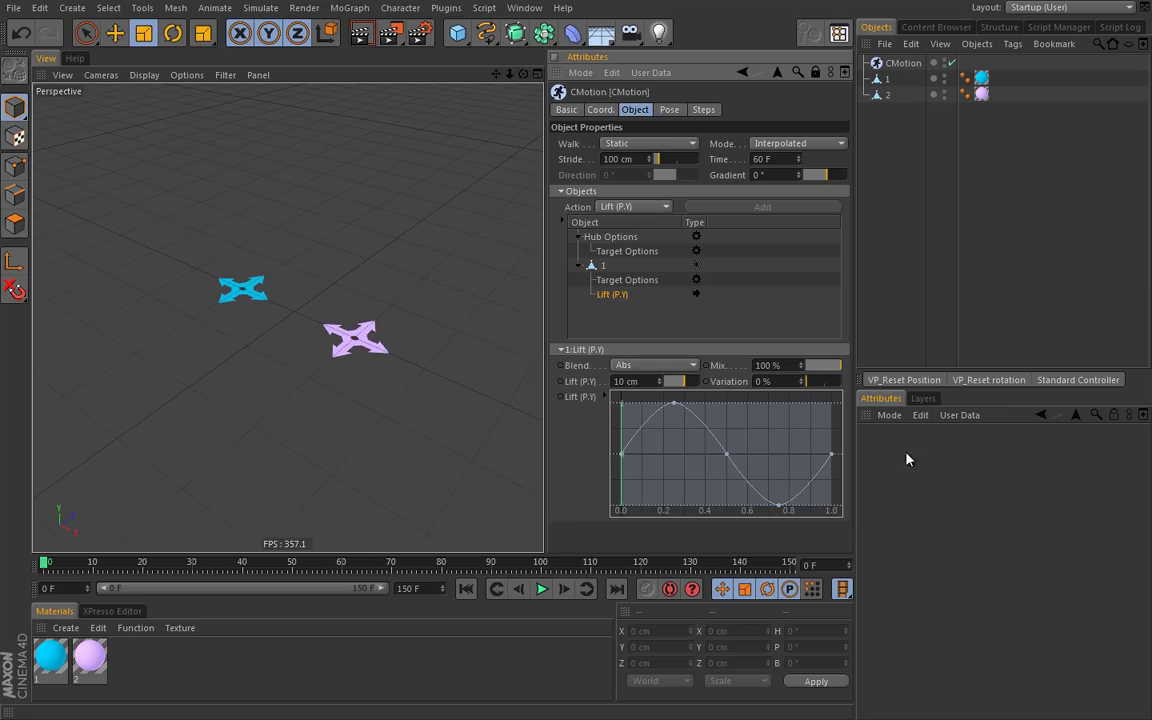
Play the animation with Lift at 100 cm while trying Mix at 27 % and Variation at 100 %, restoring them to 100 % and 0 %.
click(543, 589)
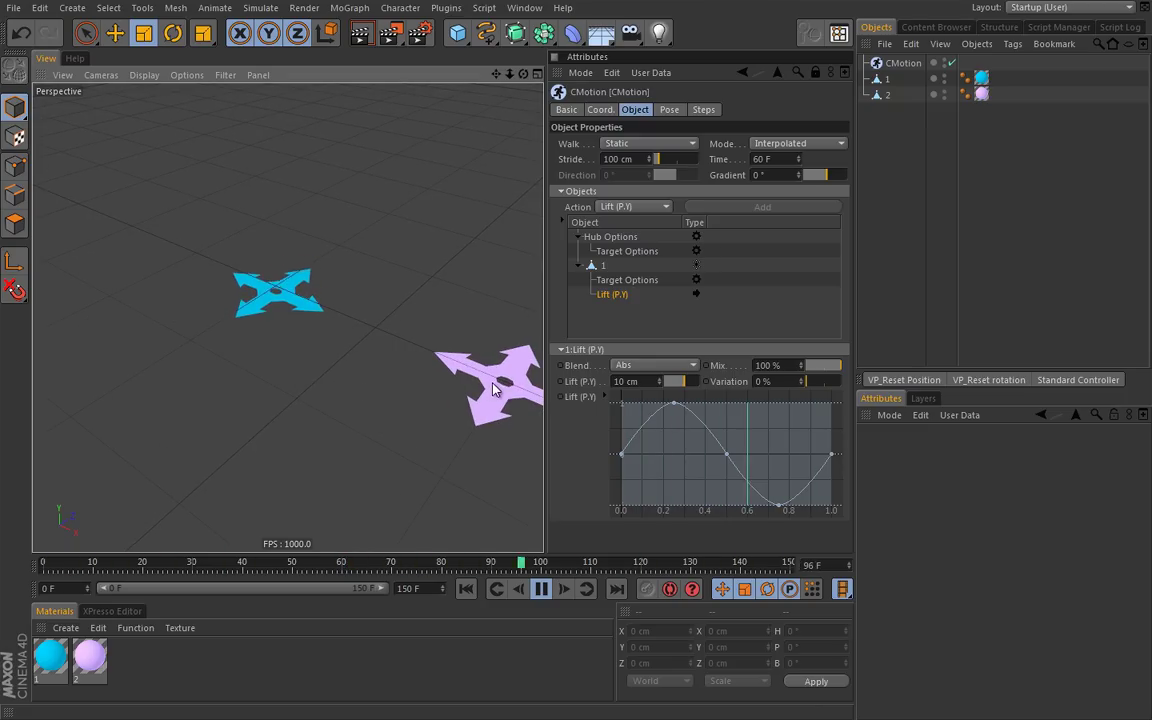
drag(690, 384, 706, 383)
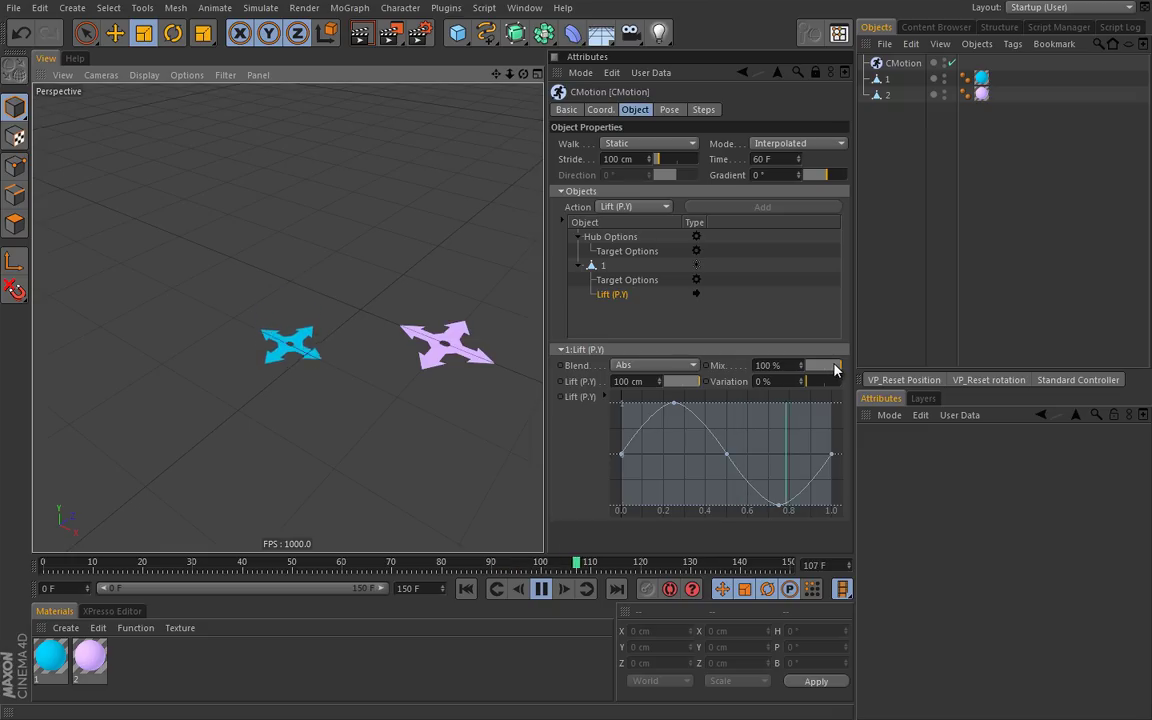
drag(833, 371, 814, 373)
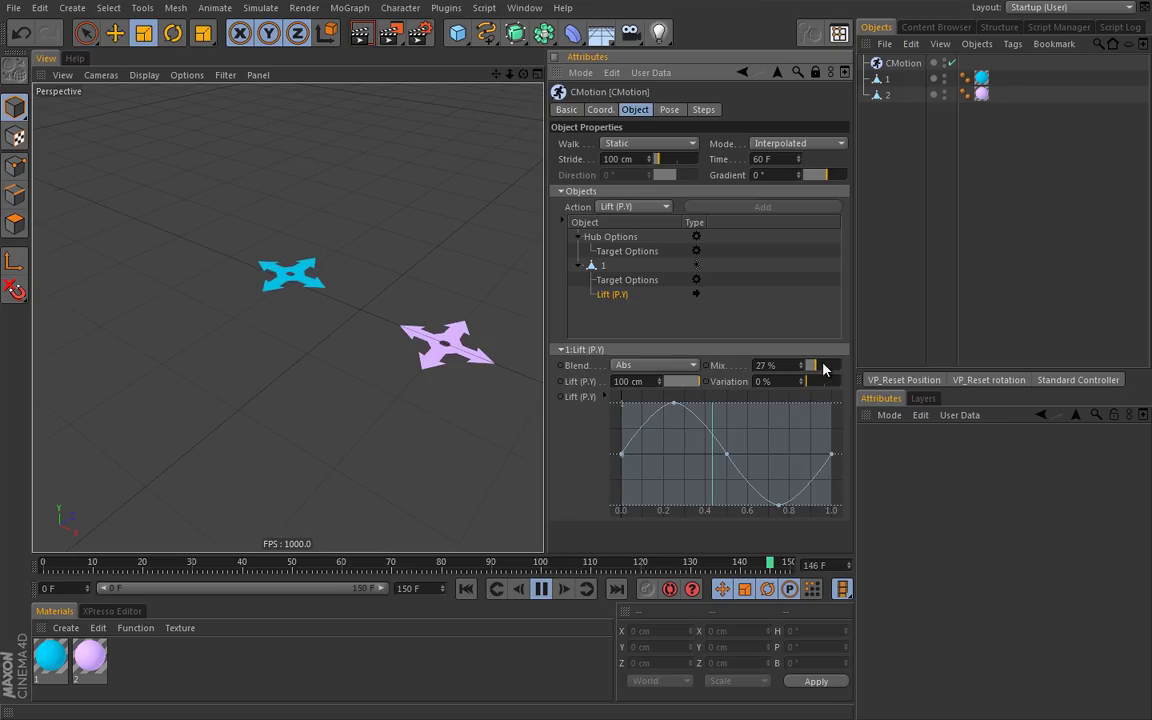
drag(824, 369, 844, 370)
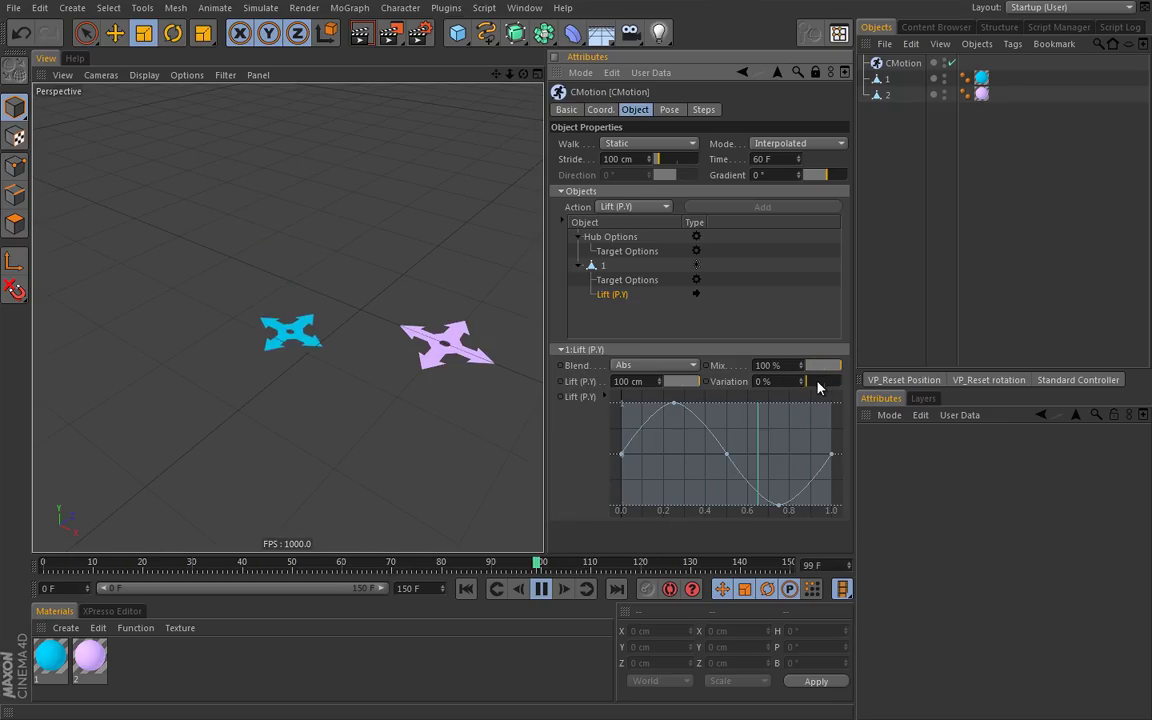
drag(813, 383, 846, 381)
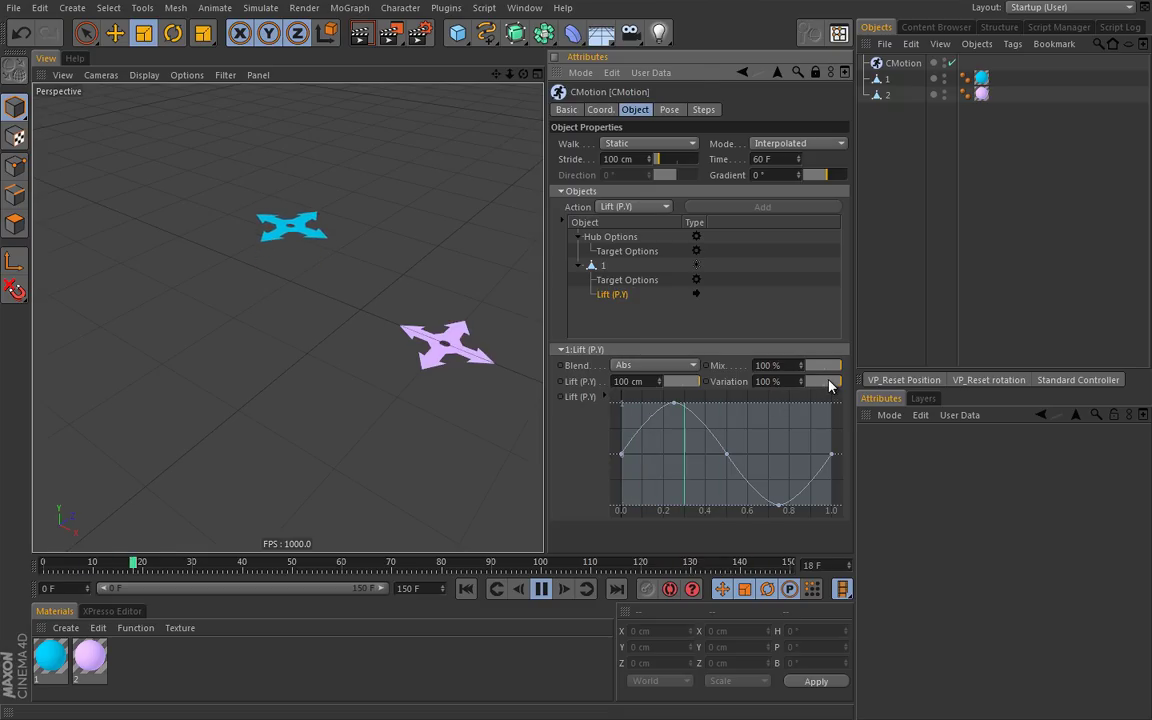
drag(829, 386, 803, 382)
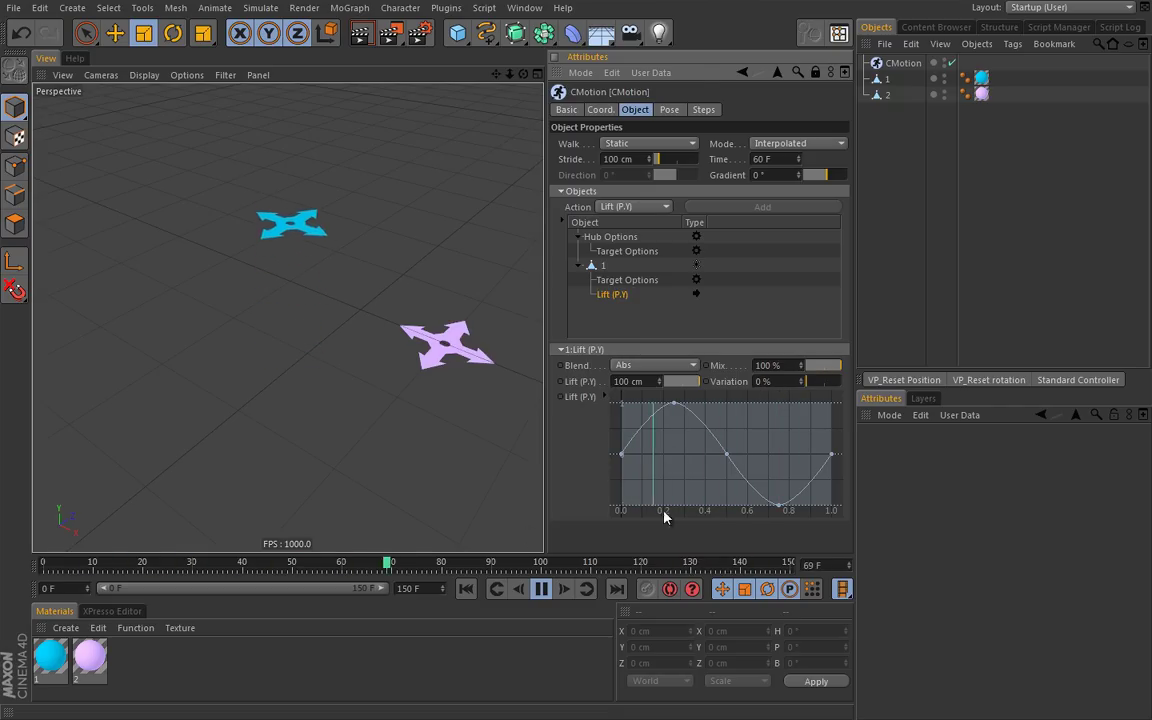
Set the Lift (P.Y) amount to 10 cm and stop the playback.
double_click(620, 381)
text(10)
key(Return)
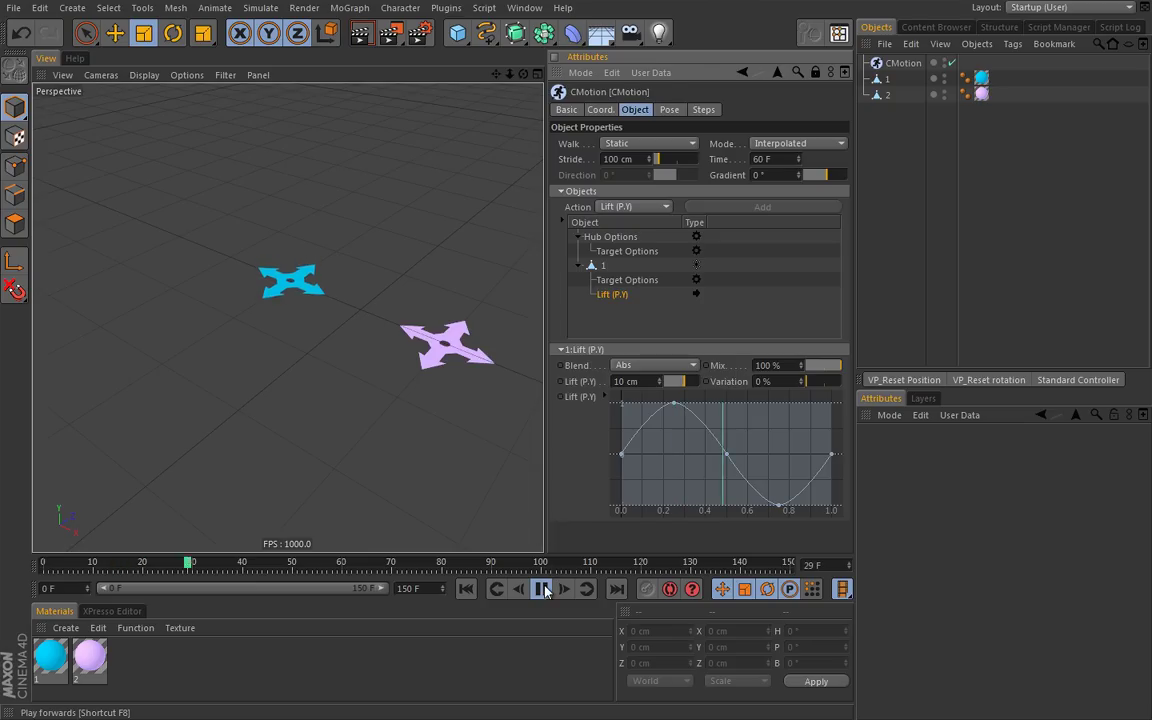
click(543, 589)
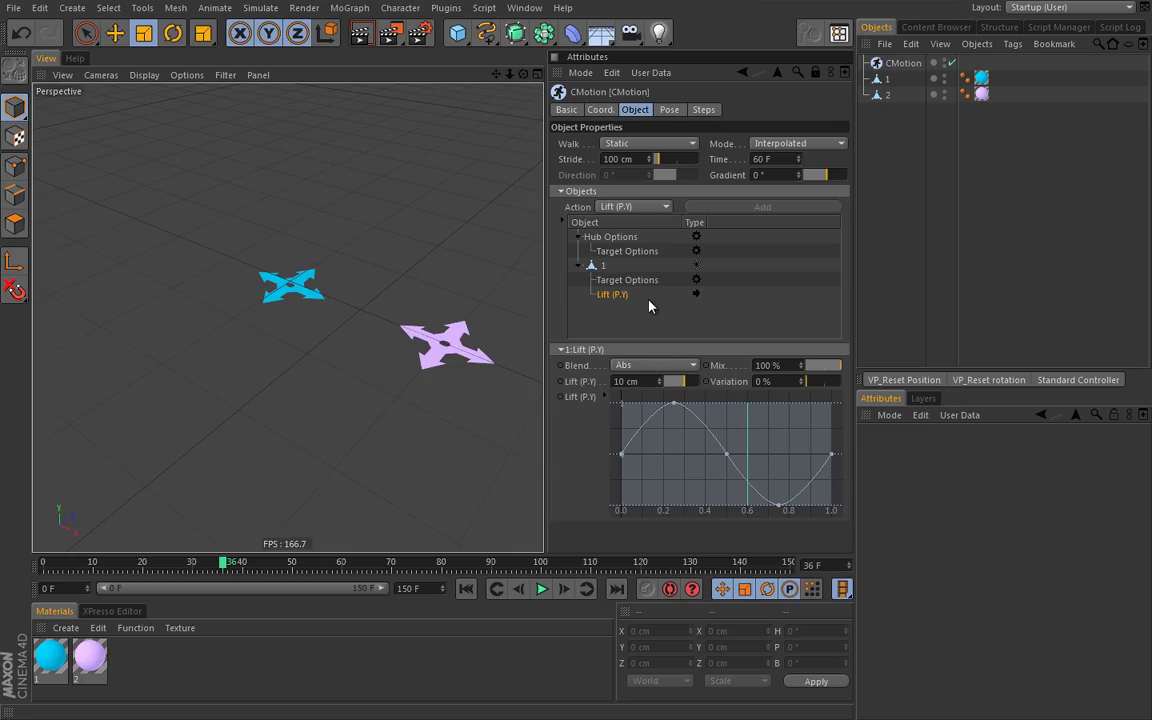
Add a second Lift (P.Y) action to object 1 and open its settings.
click(604, 266)
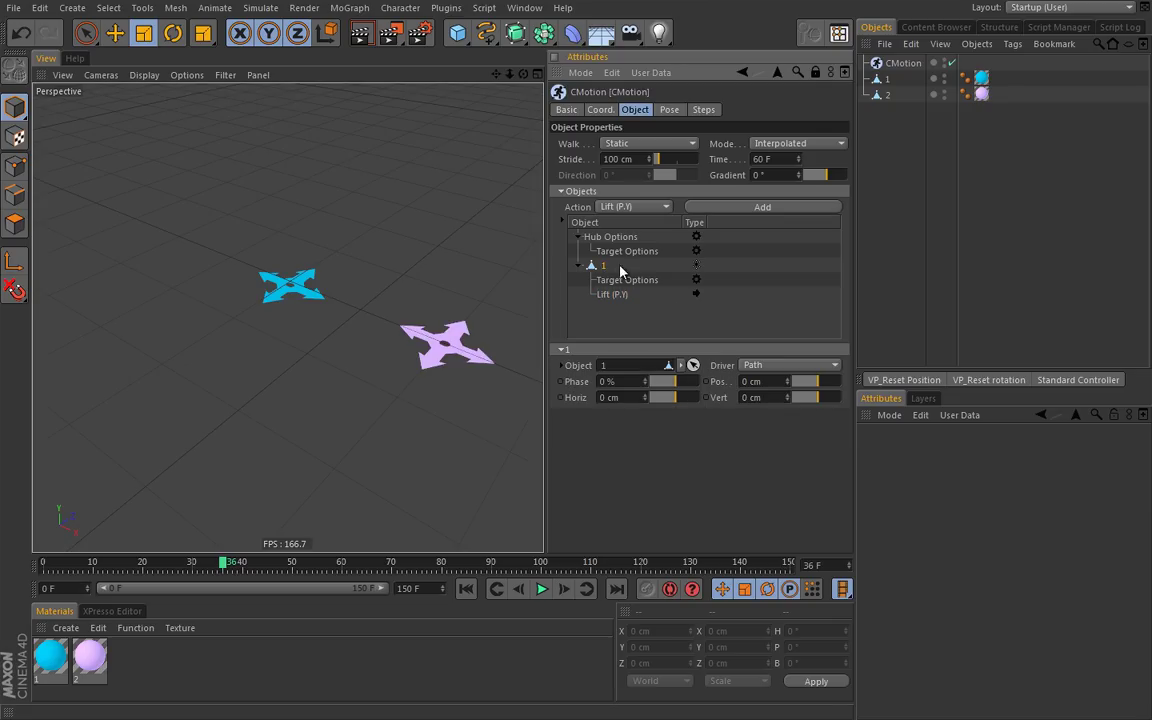
click(744, 209)
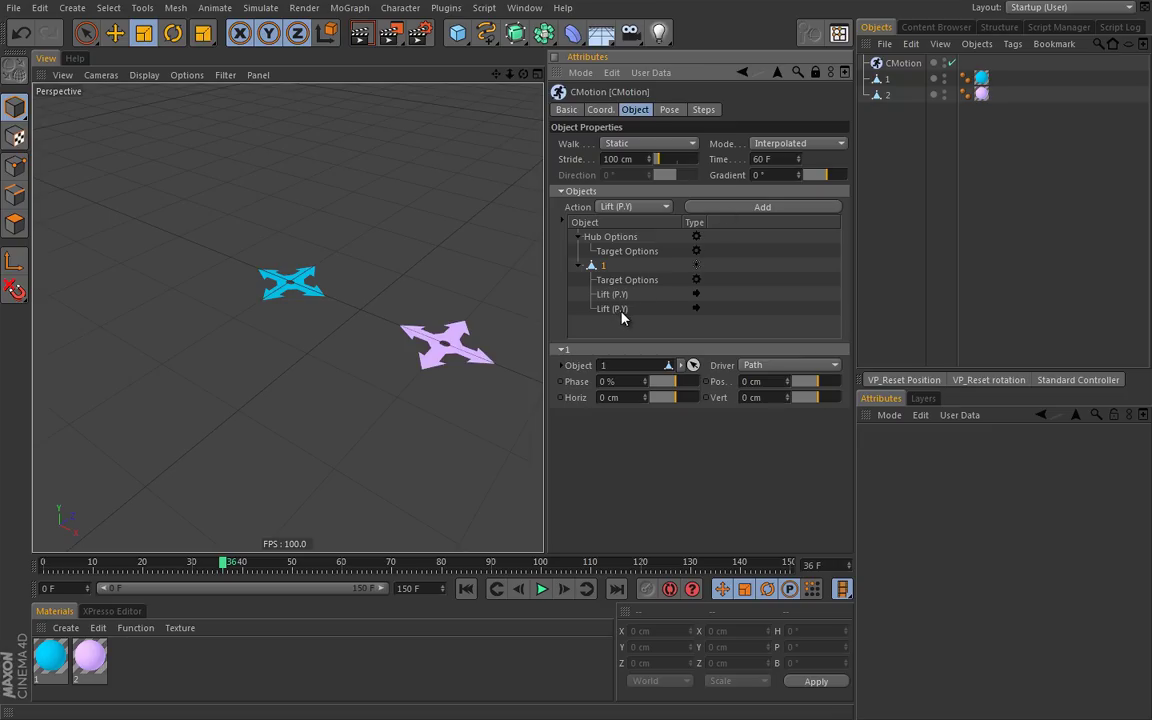
click(618, 309)
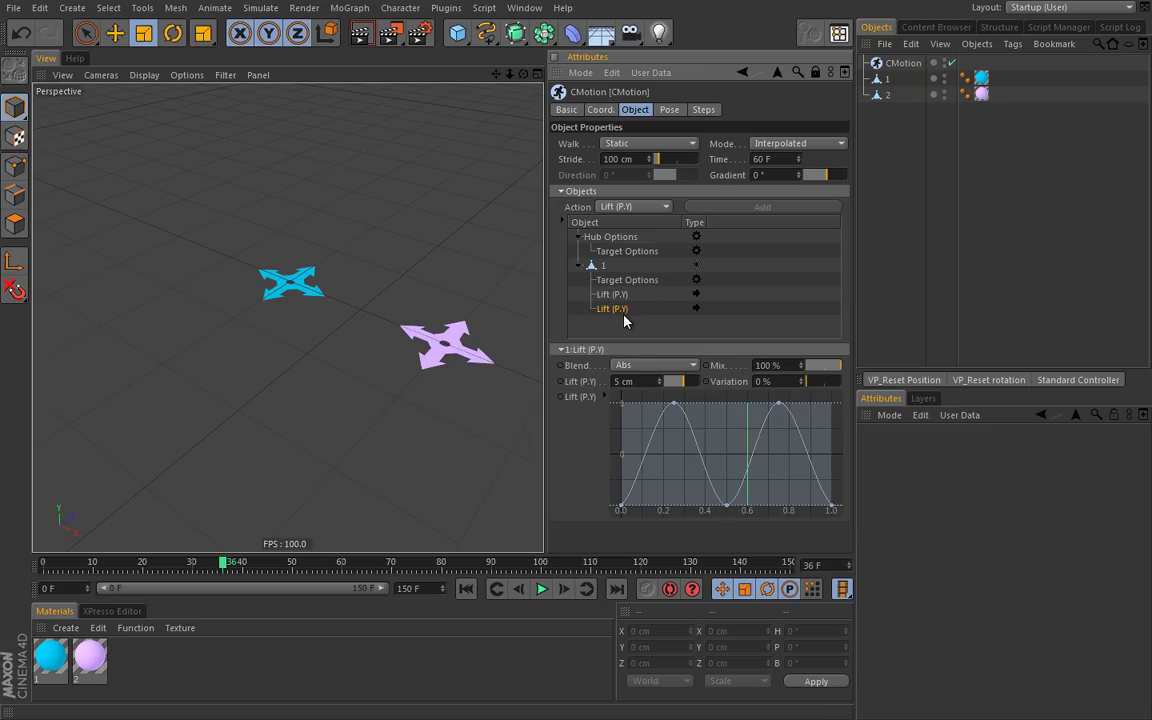
Set the second Lift (P.Y) action's amount to 100 cm, compare it with the first Lift, and look through its Blend modes.
text(100)
key(Return)
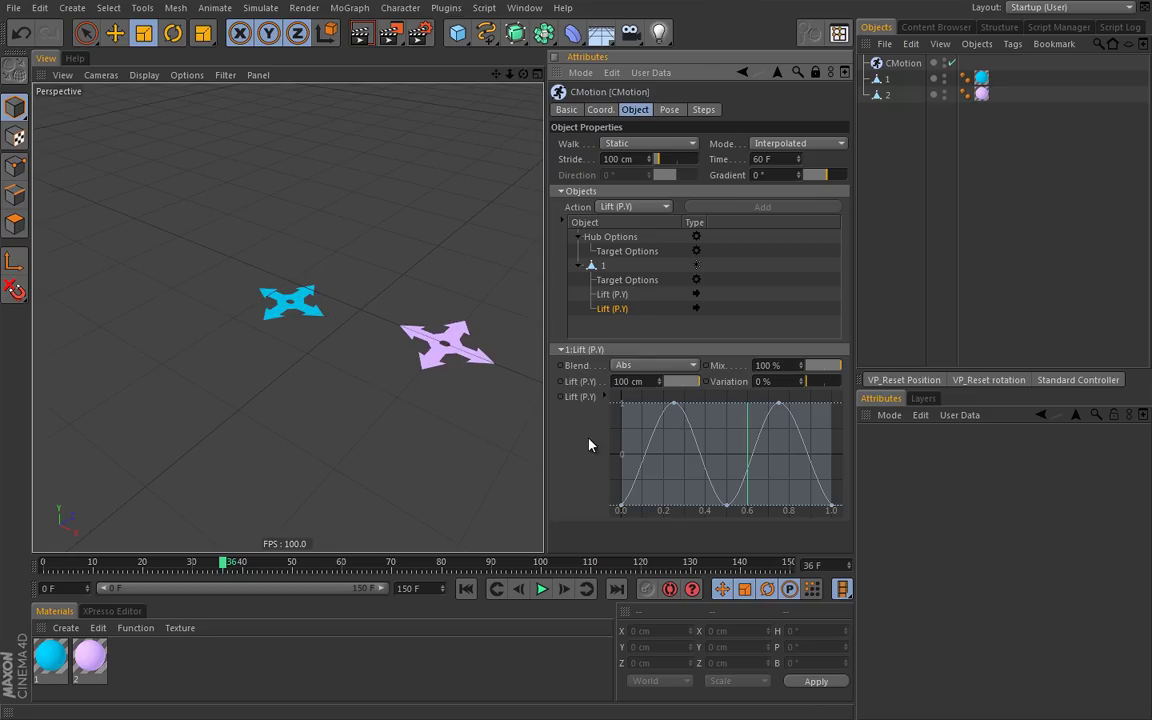
click(624, 296)
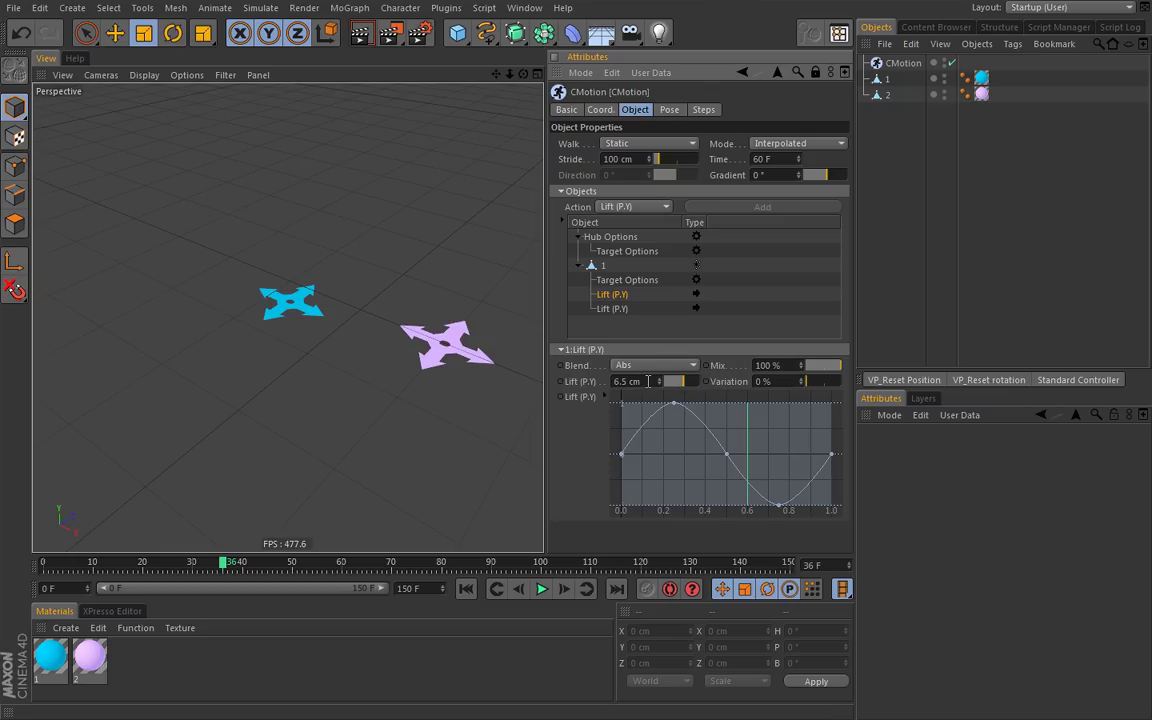
click(624, 309)
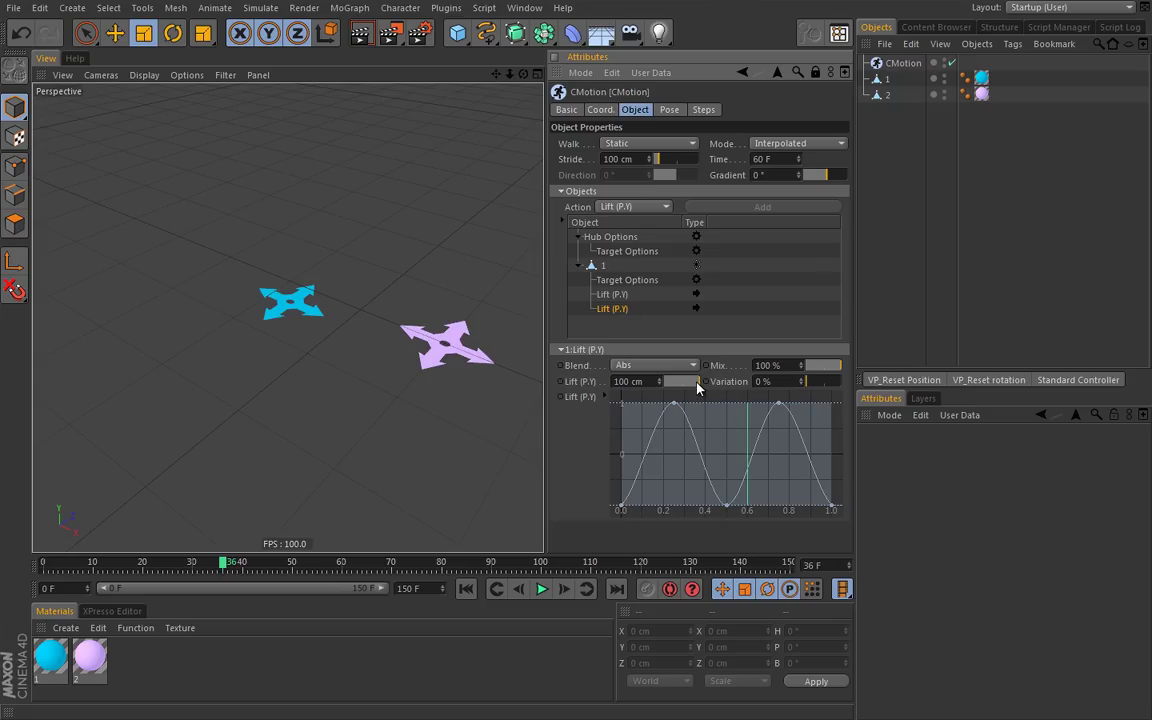
drag(697, 388, 694, 381)
click(648, 365)
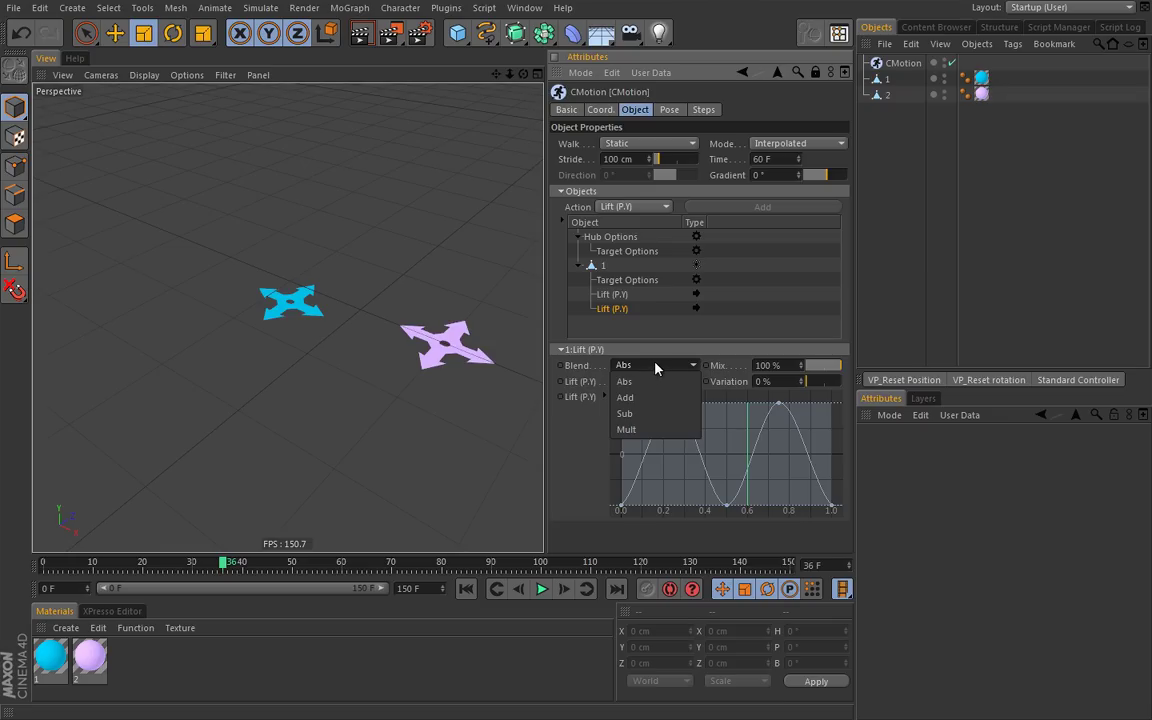
Set the amounts of both the first and second Lift (P.Y) actions to 50 cm.
click(620, 295)
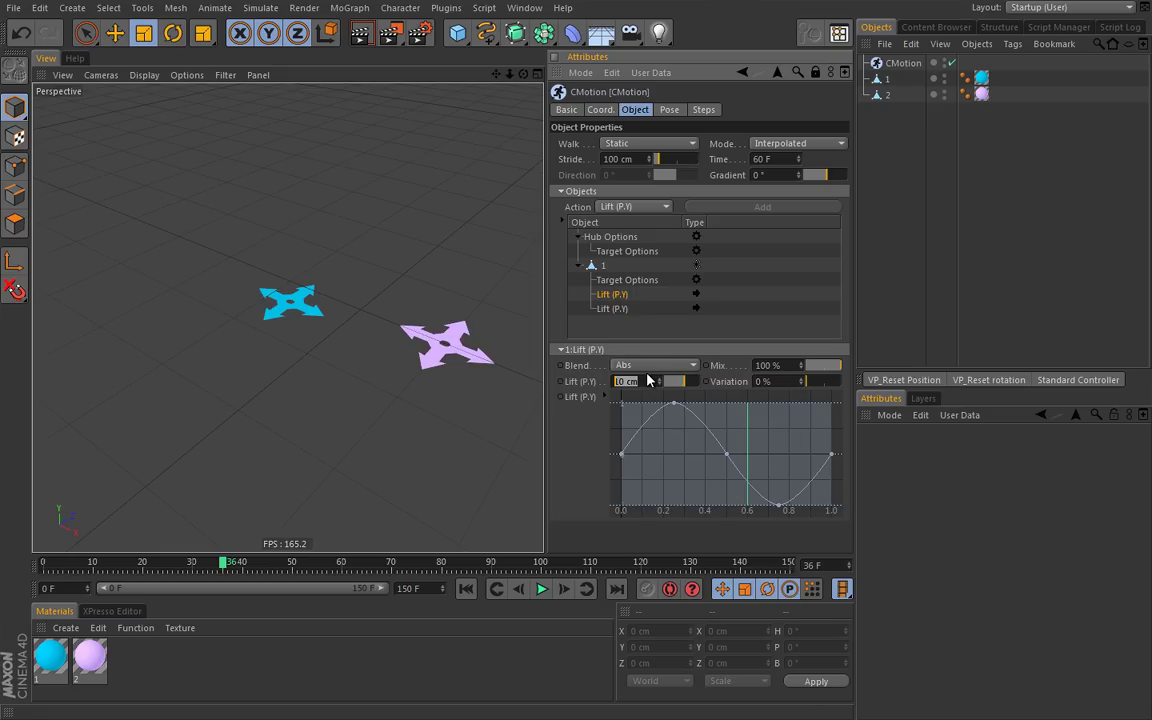
text(50)
key(Return)
click(626, 310)
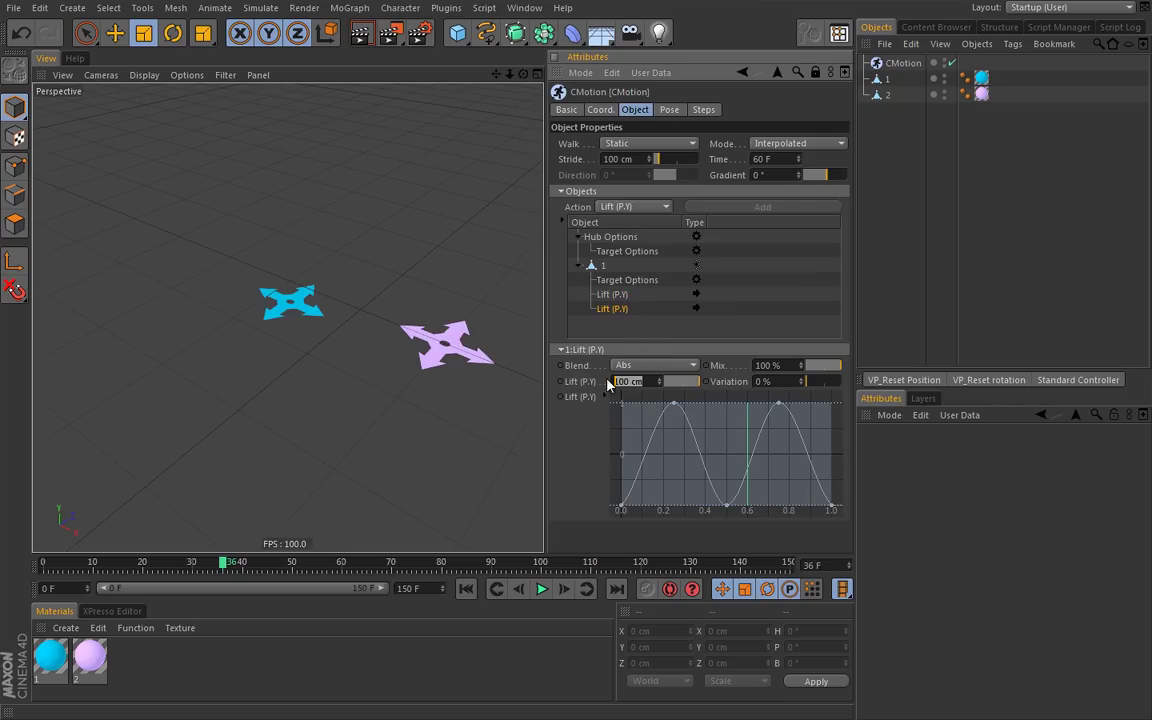
text(50)
key(Return)
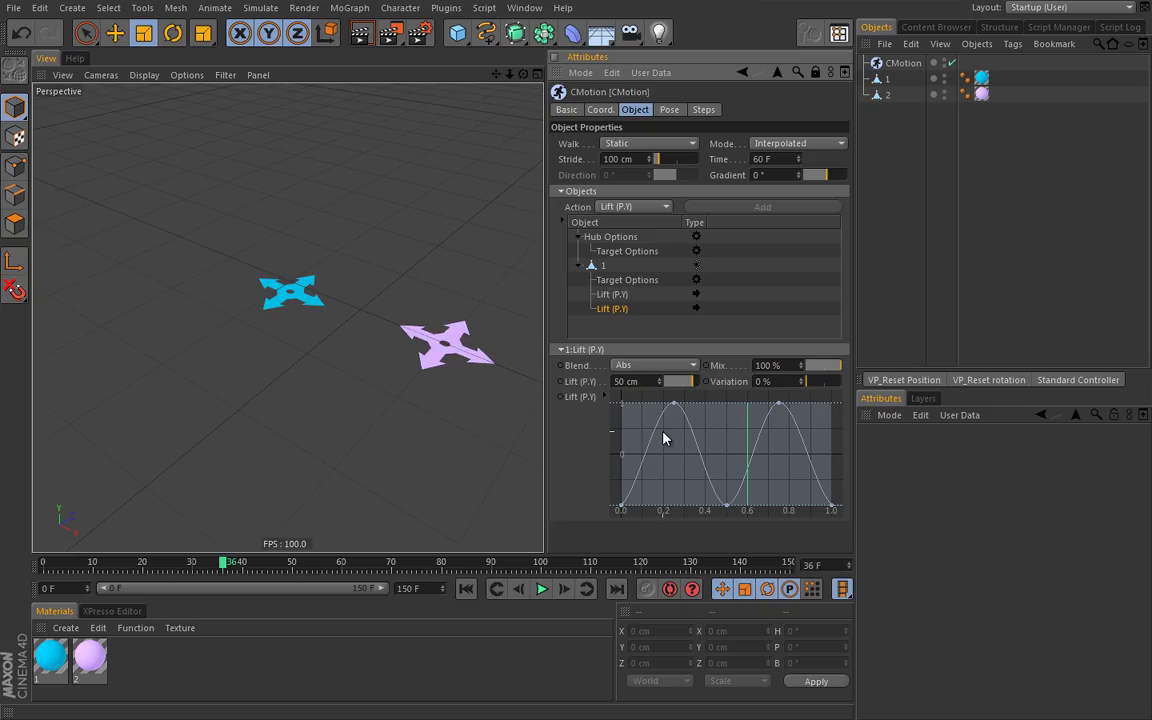
Set the second Lift (P.Y) action's Blend mode to Add, play the animation, and compare the two Lift curves.
click(676, 366)
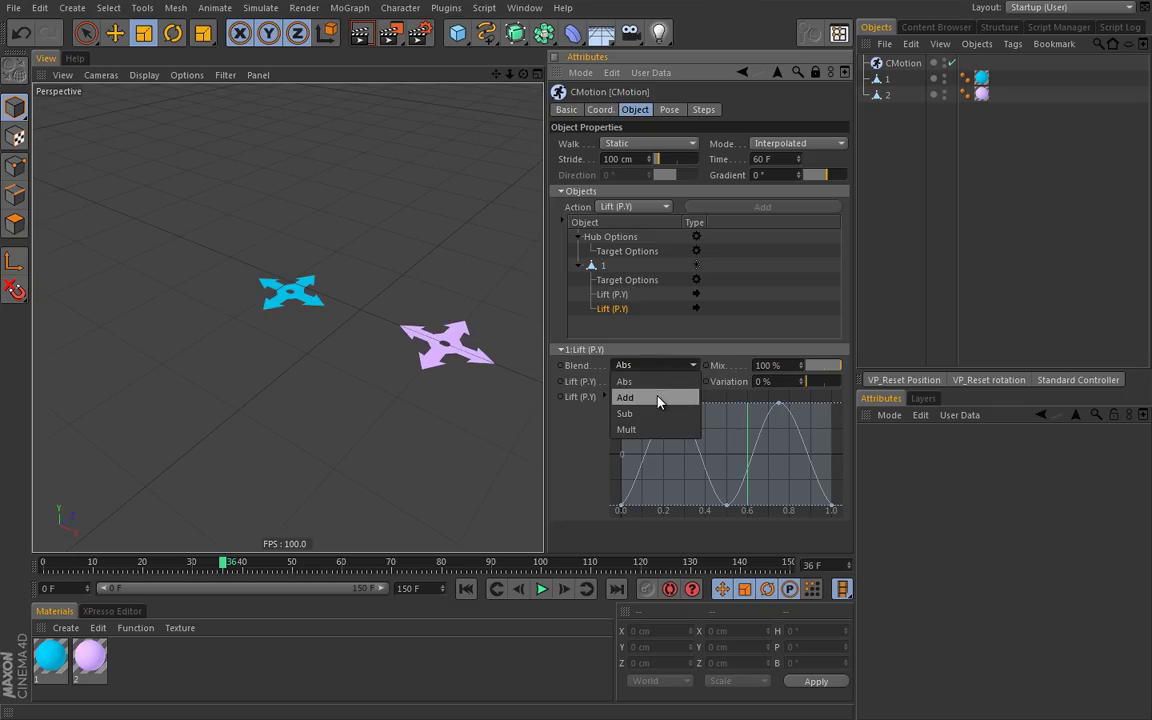
click(658, 399)
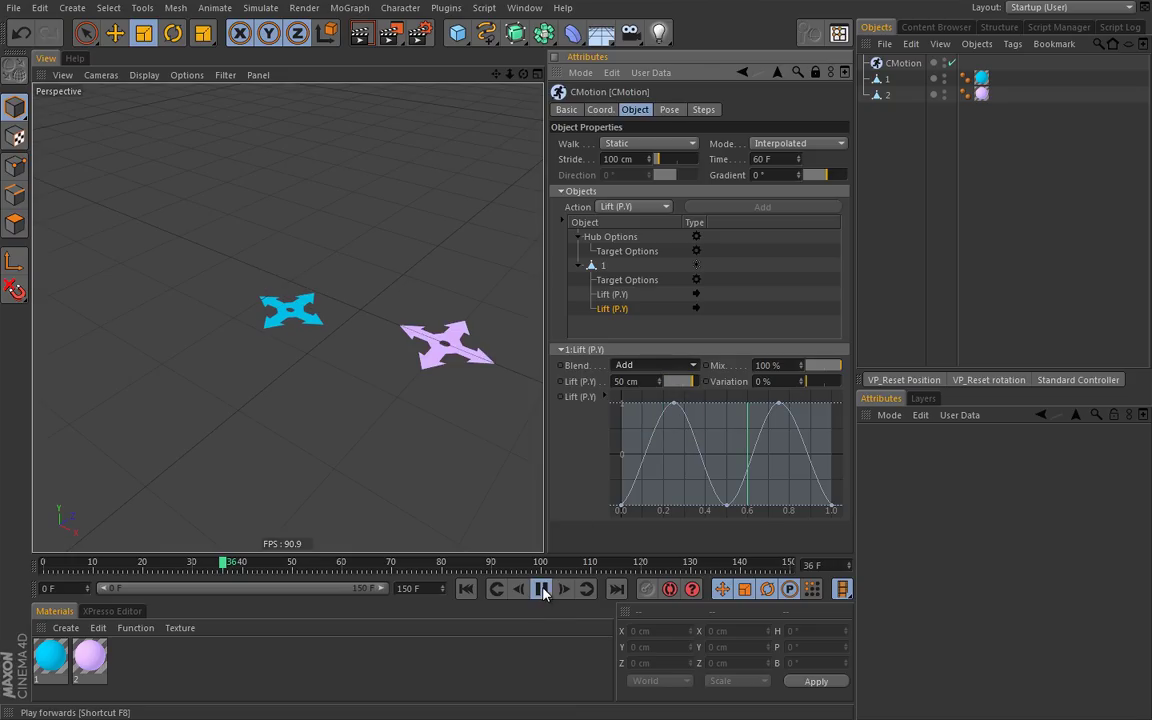
click(621, 295)
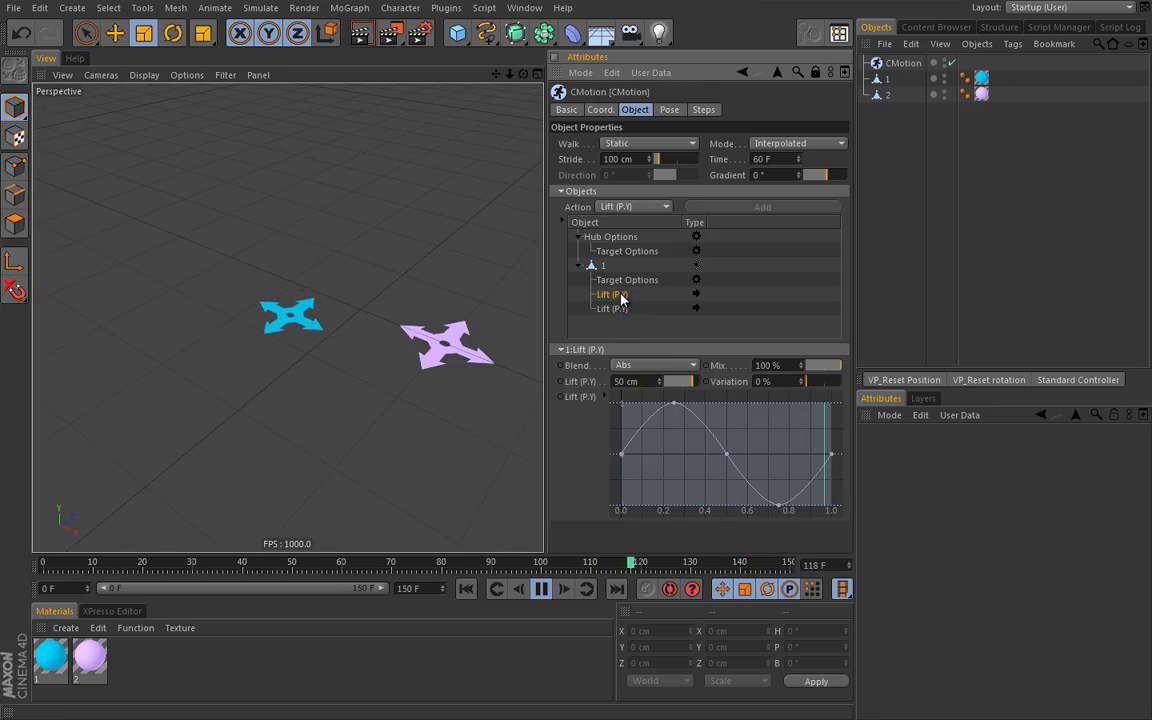
key(Down)
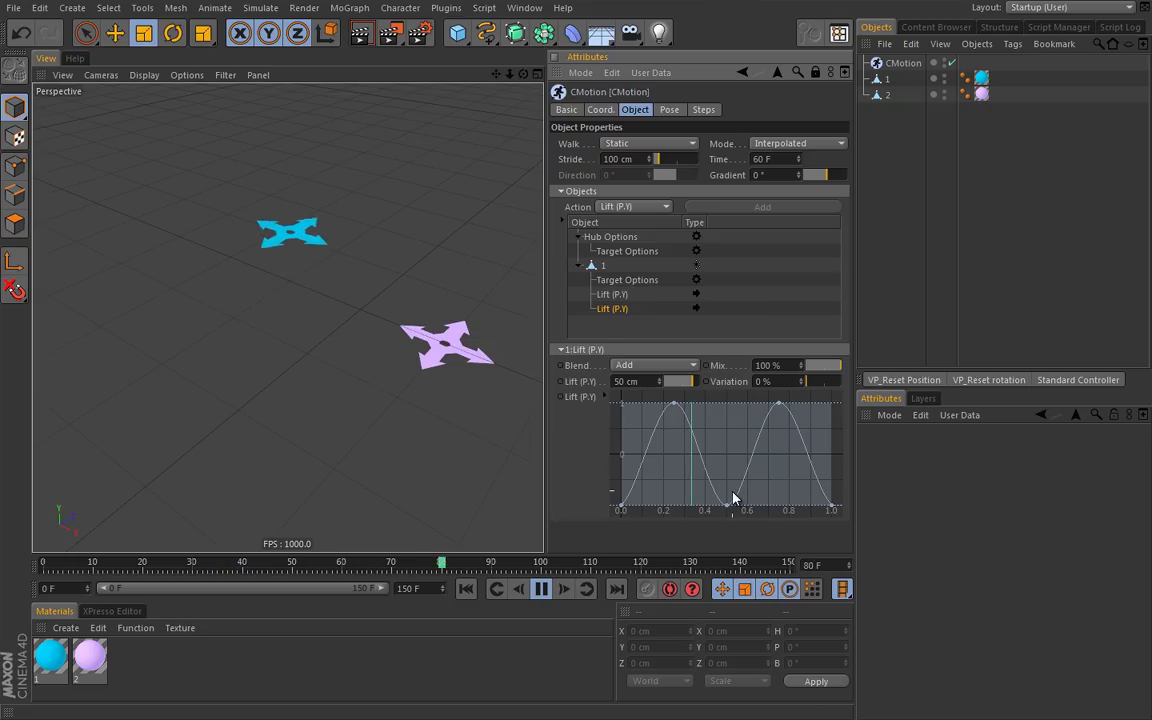
Give both Lift (P.Y) actions the same single-period sine curve using the spline presets.
click(617, 295)
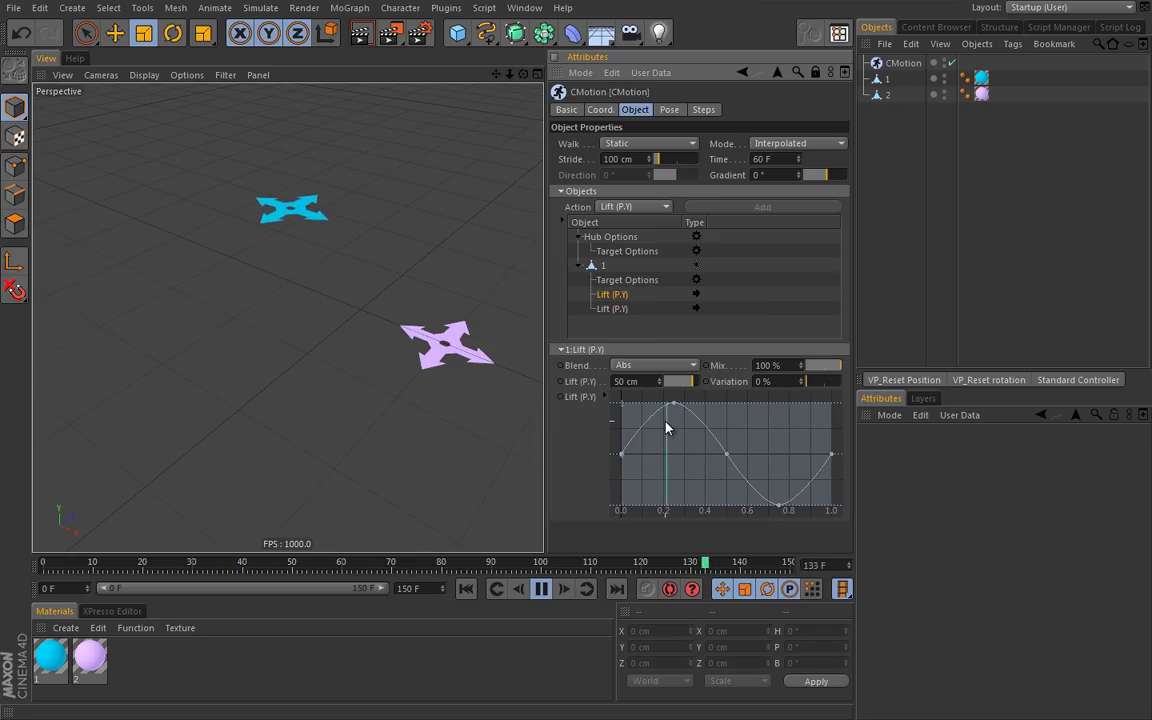
right_click(668, 428)
mouse_move(773, 660)
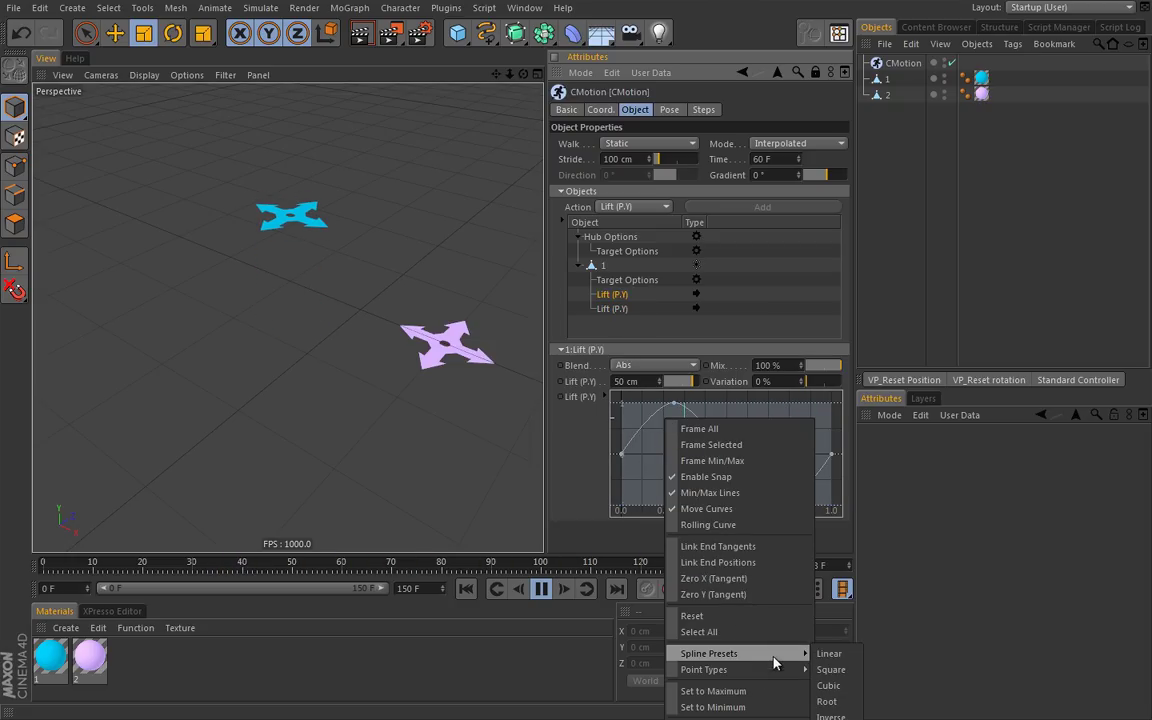
click(830, 700)
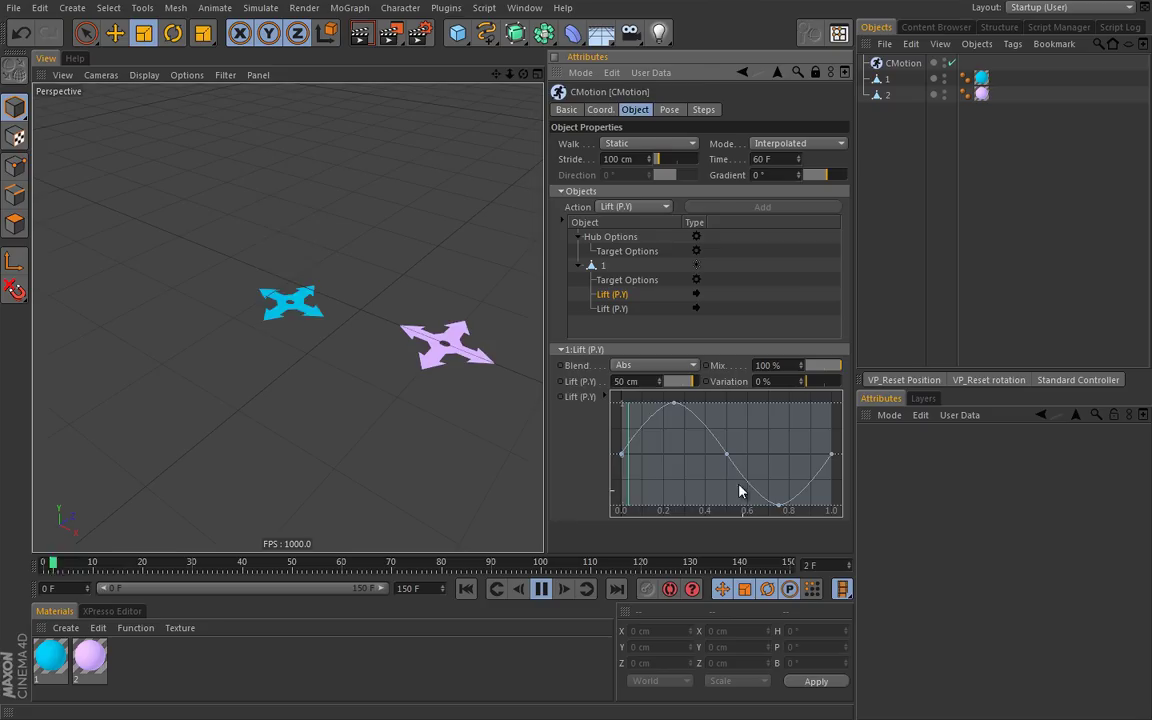
right_click(684, 428)
click(700, 432)
click(680, 308)
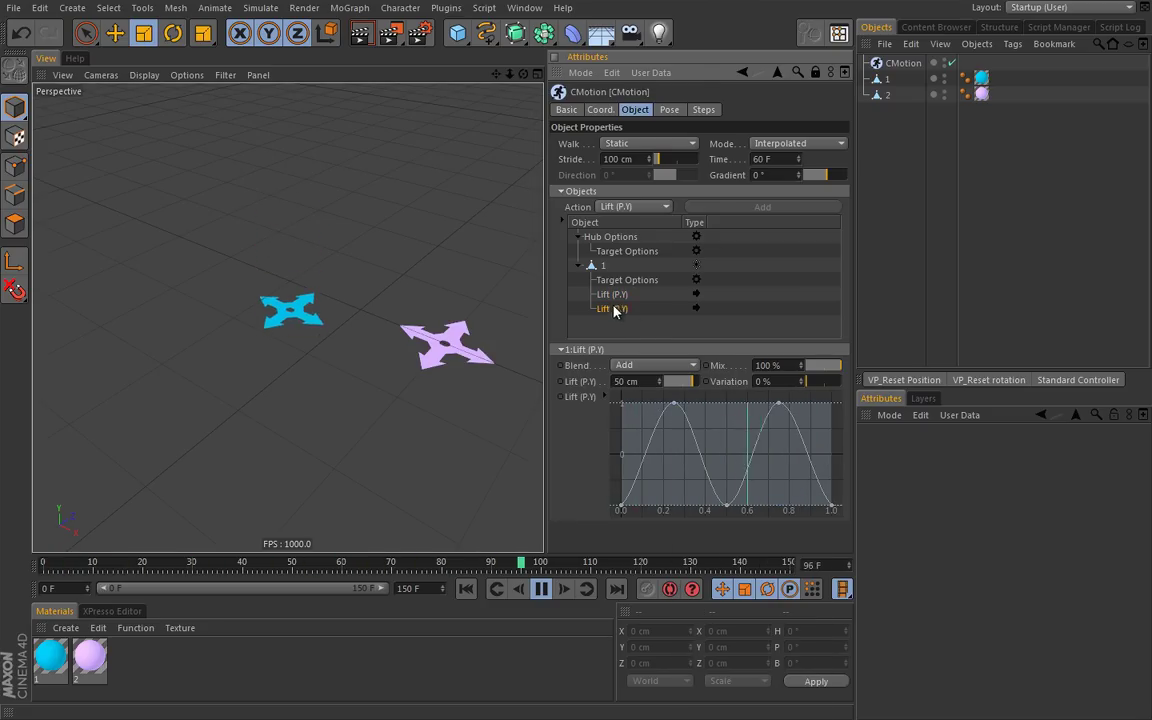
right_click(677, 441)
mouse_move(748, 672)
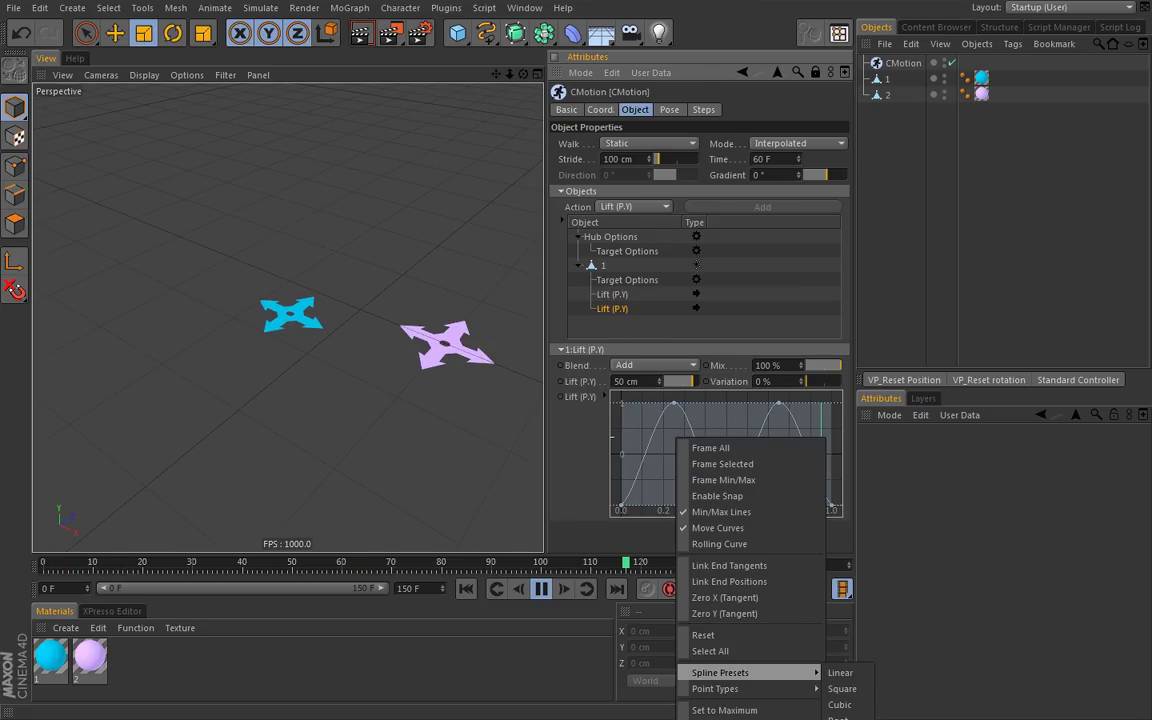
click(841, 716)
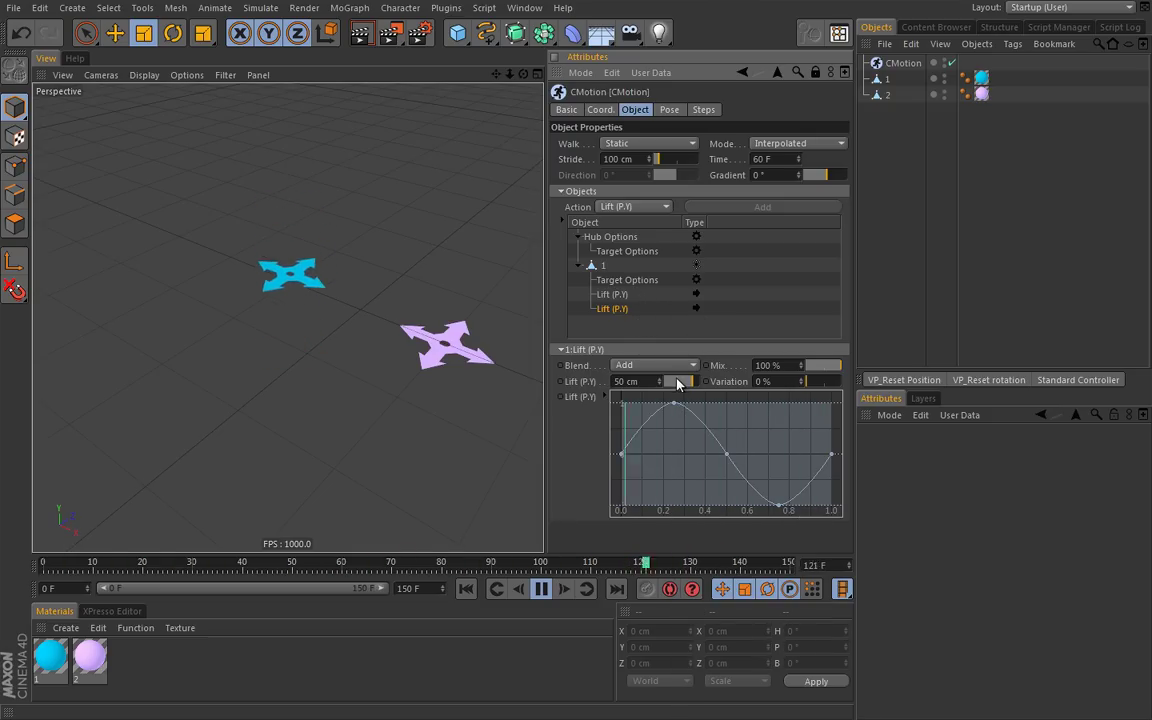
Try the second Lift (P.Y) amount at 0 cm and 63 cm during playback, restoring it to 50 cm.
double_click(642, 381)
text(0)
key(Return)
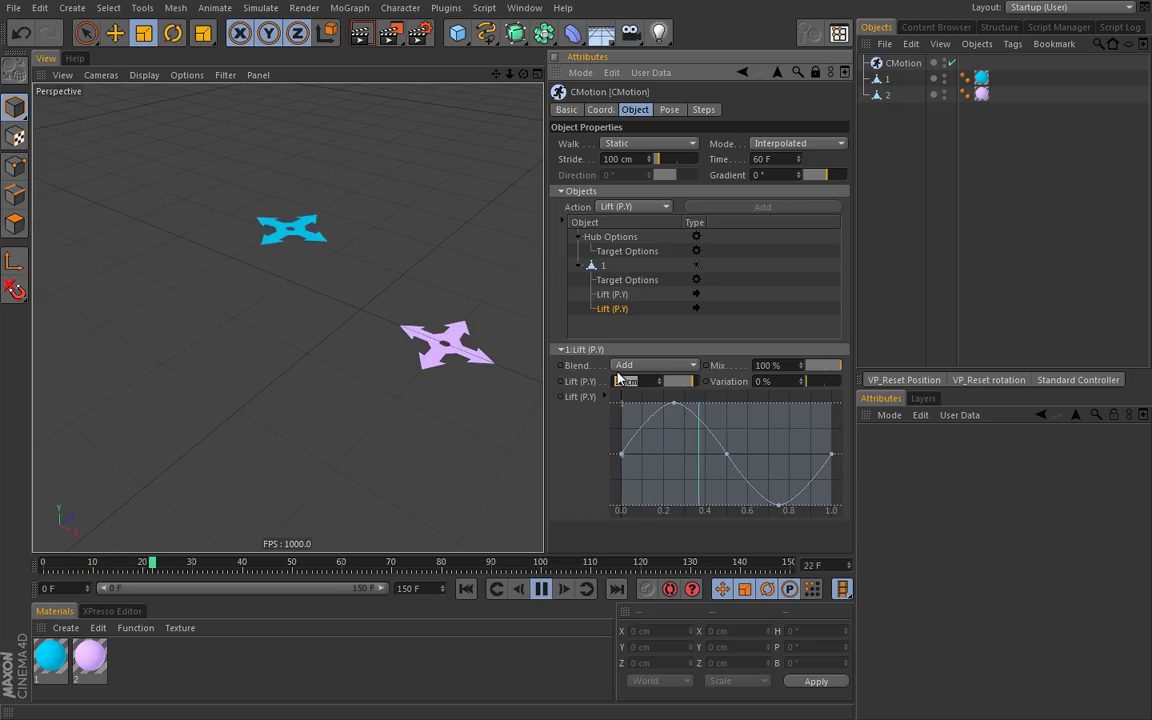
click(614, 294)
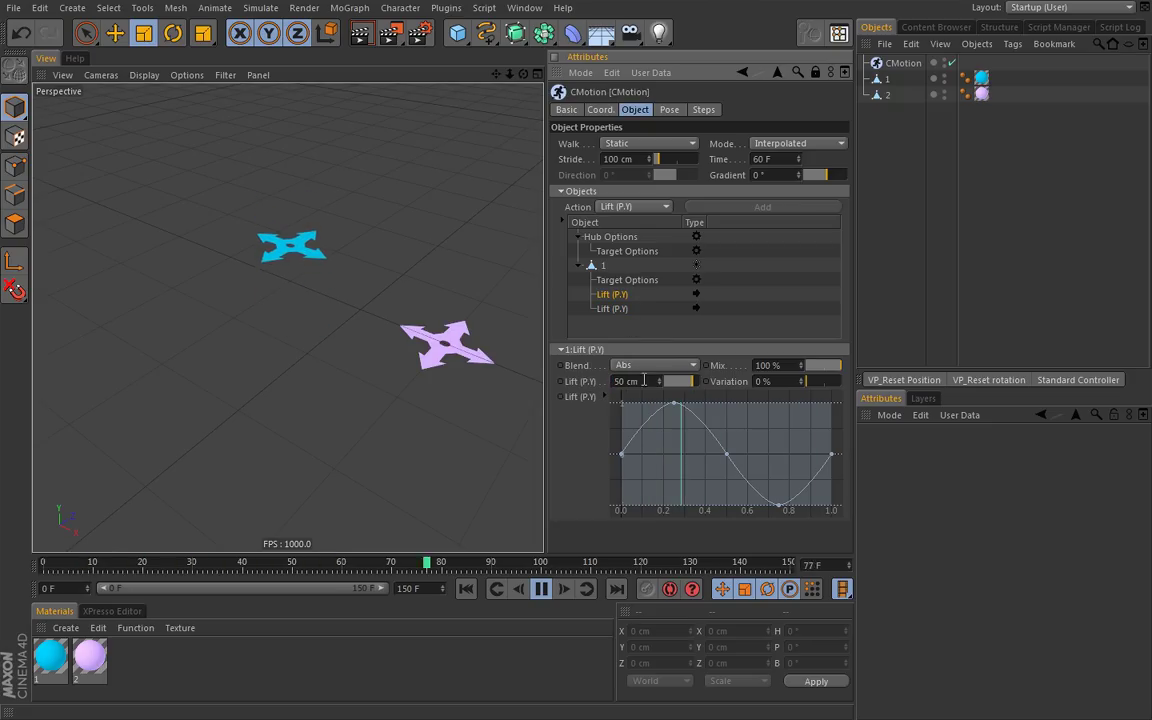
click(622, 310)
drag(660, 381, 687, 388)
double_click(630, 381)
text(50)
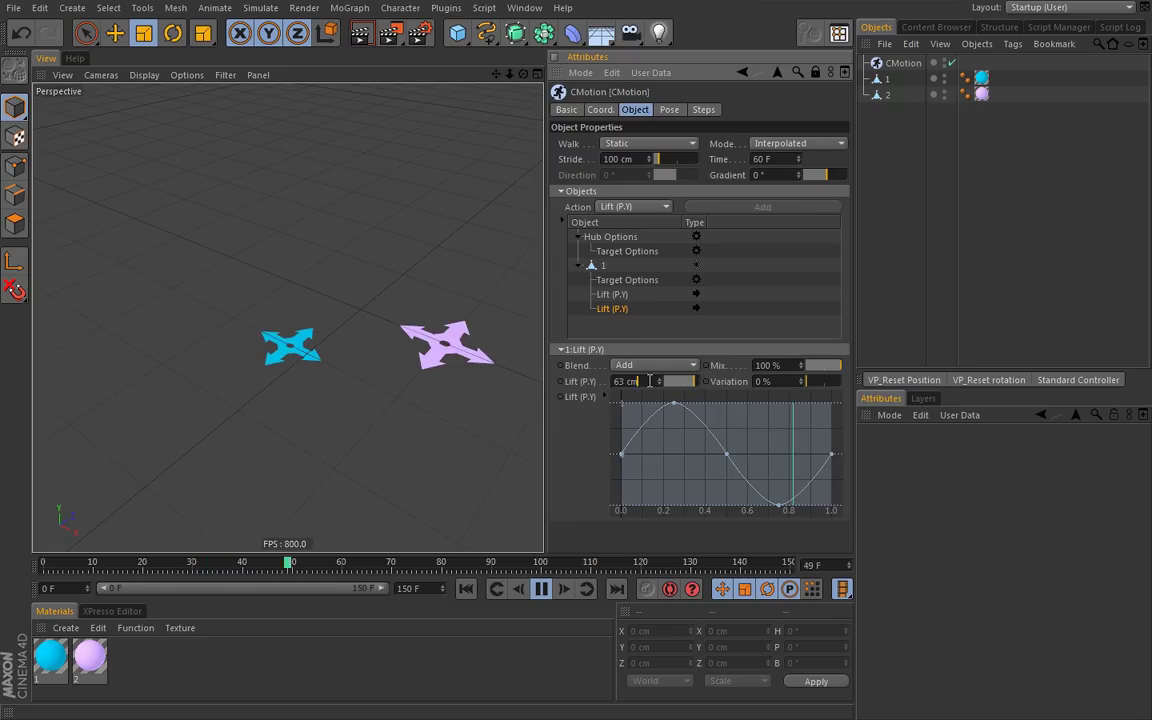
key(Return)
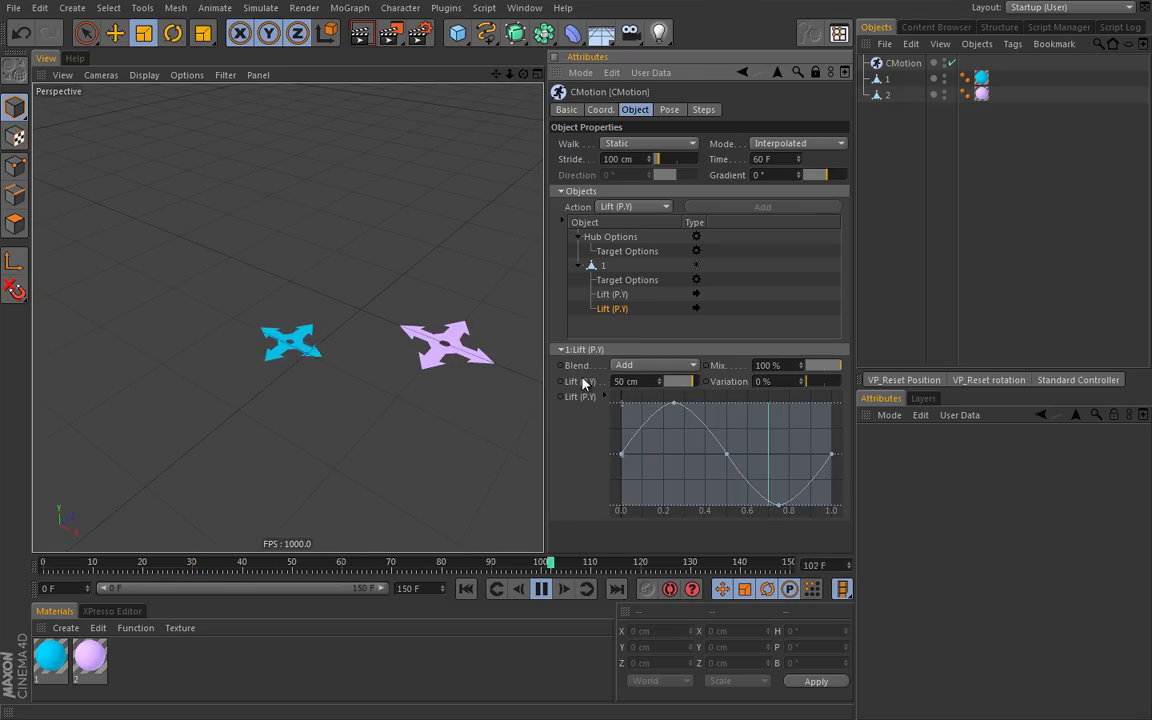
Set the second Lift (P.Y) action's Blend mode to Sub and try the first Lift's amount at 51 cm.
click(686, 366)
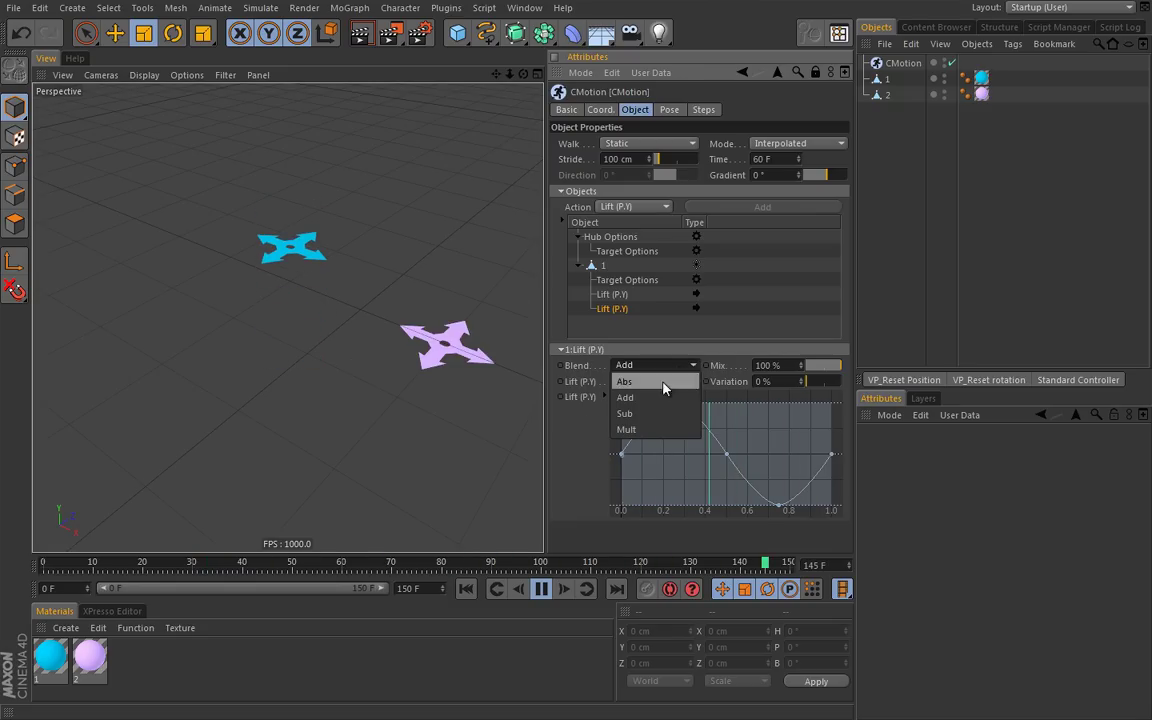
click(651, 420)
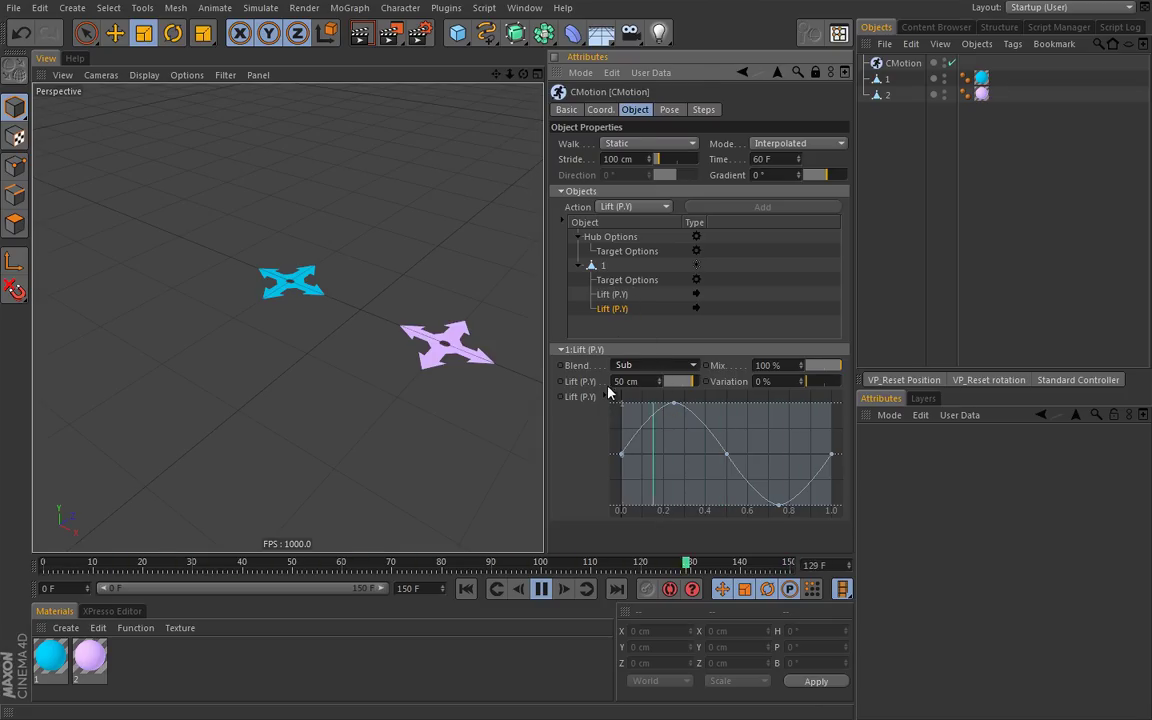
click(612, 294)
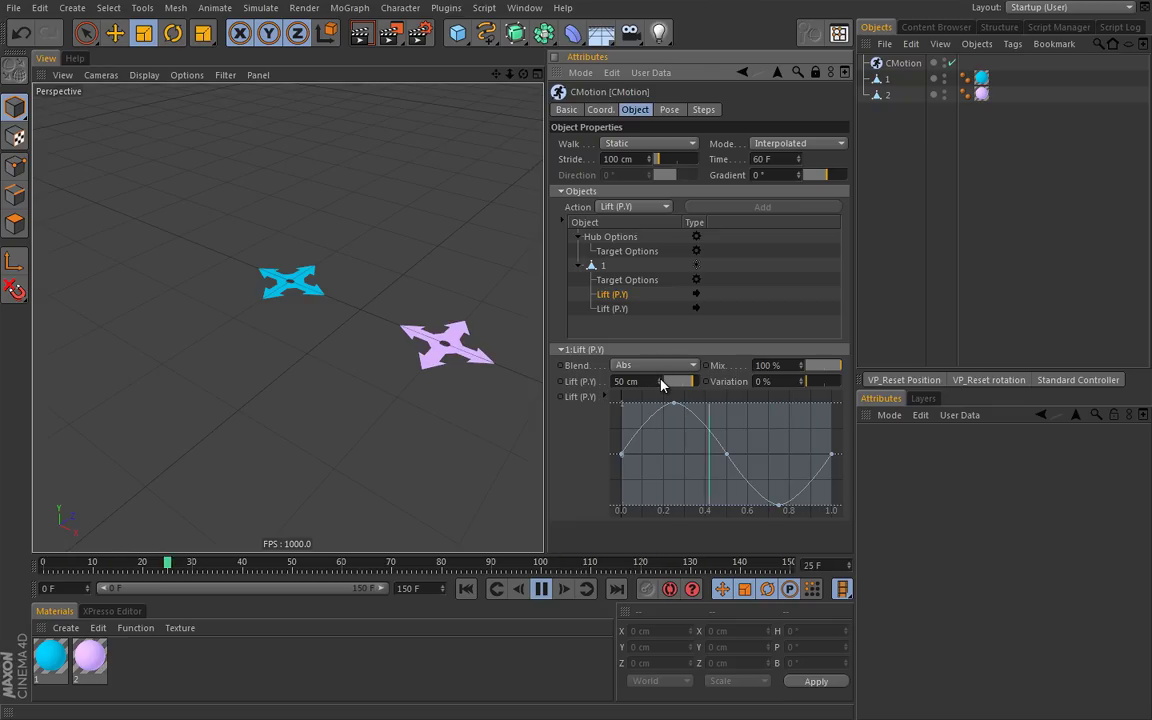
drag(660, 385, 663, 388)
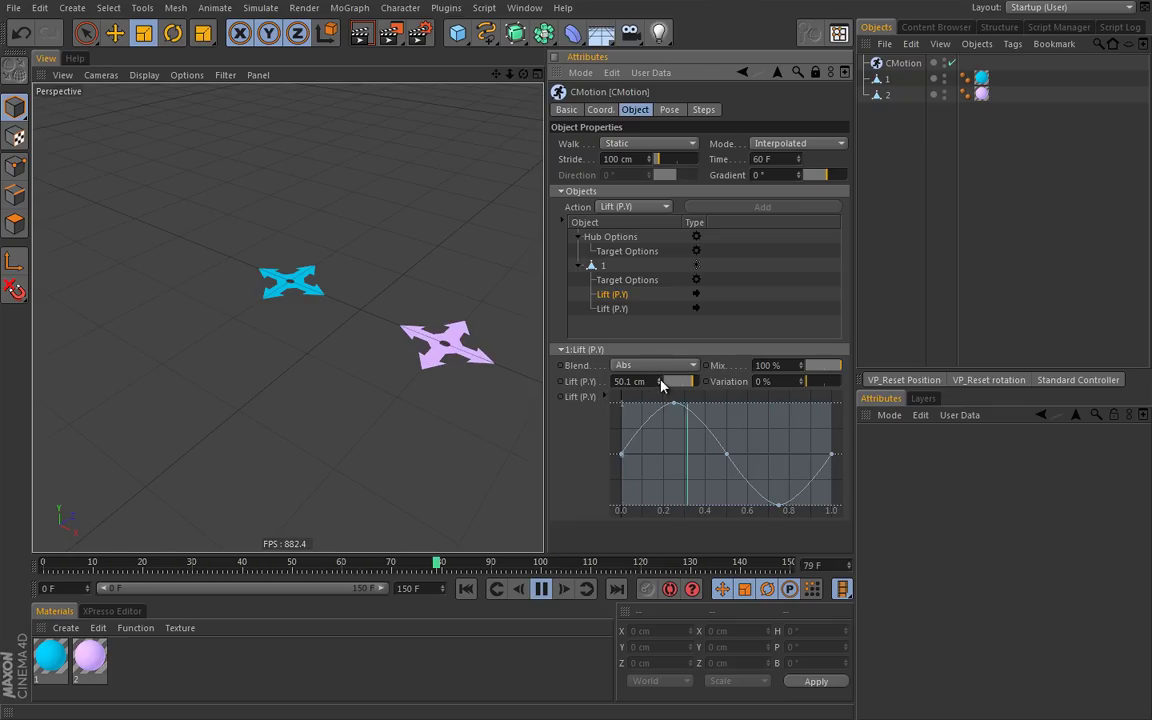
click(641, 378)
text(51)
key(Return)
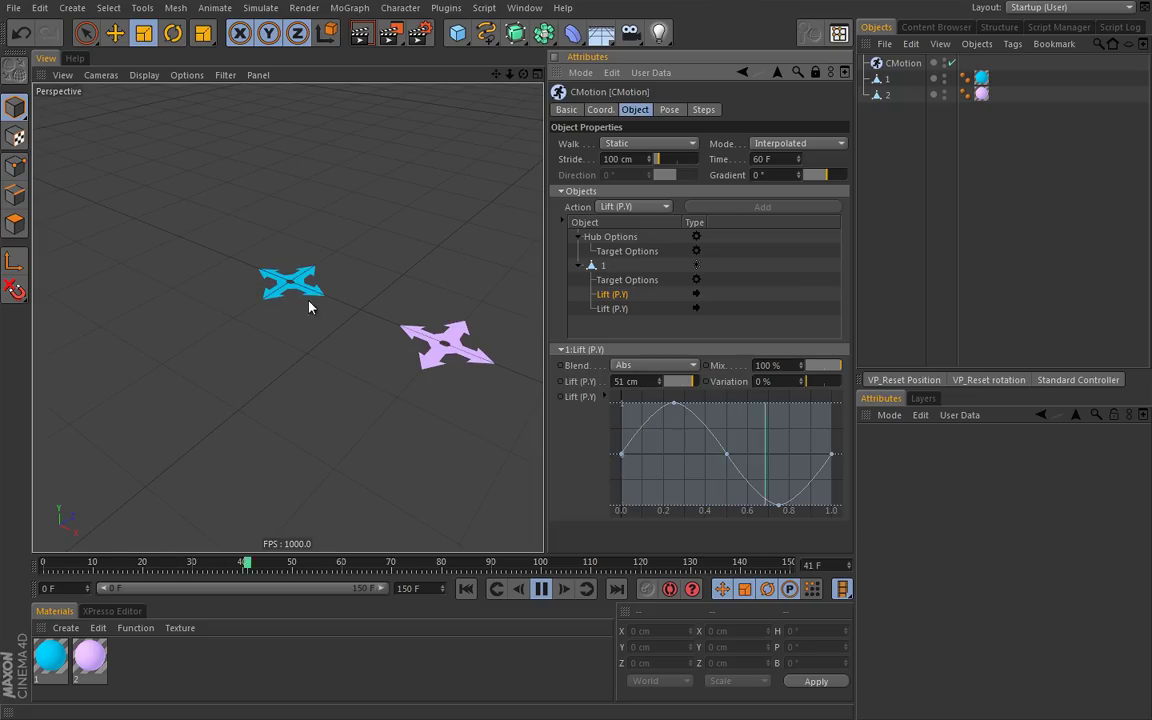
Set the first Lift (P.Y) action's amount to 60 cm, reselect the second Lift, and stop the playback.
click(632, 381)
text(60)
key(Return)
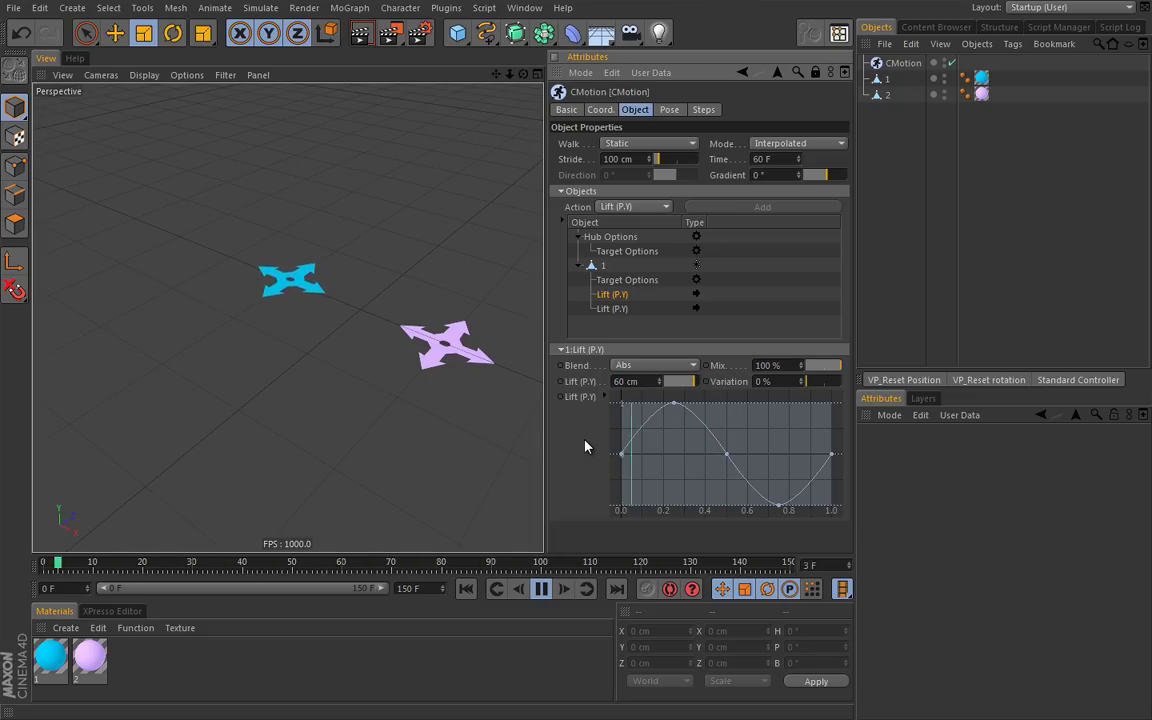
click(626, 310)
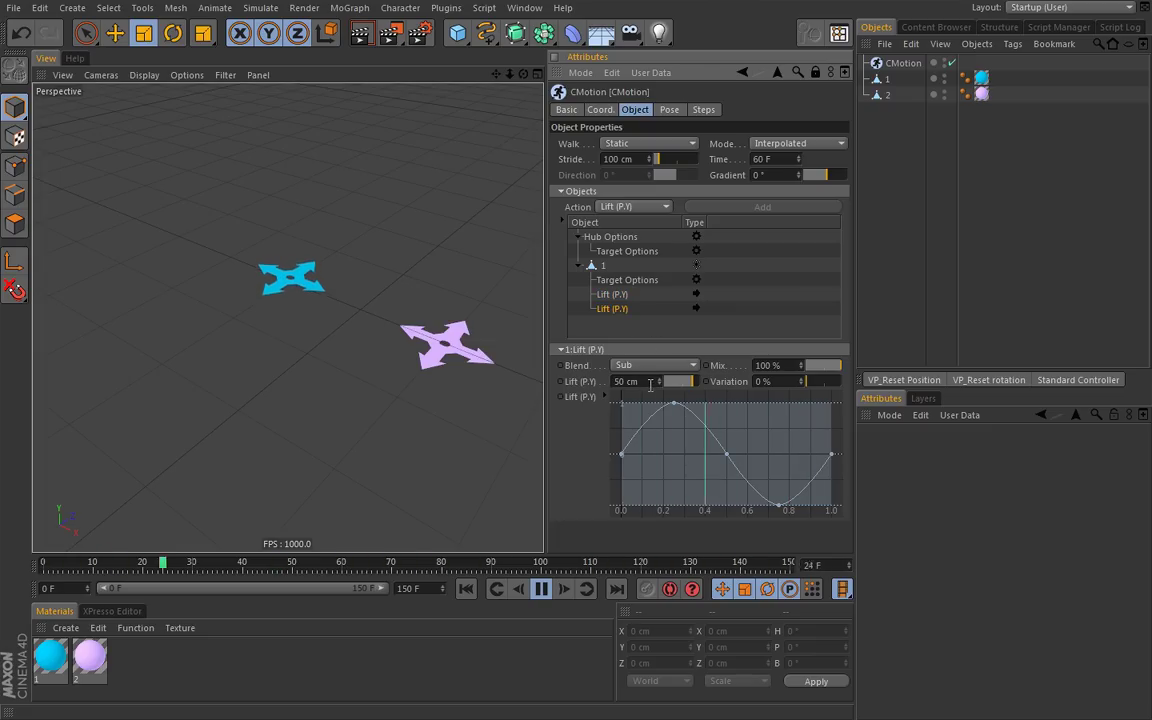
click(547, 594)
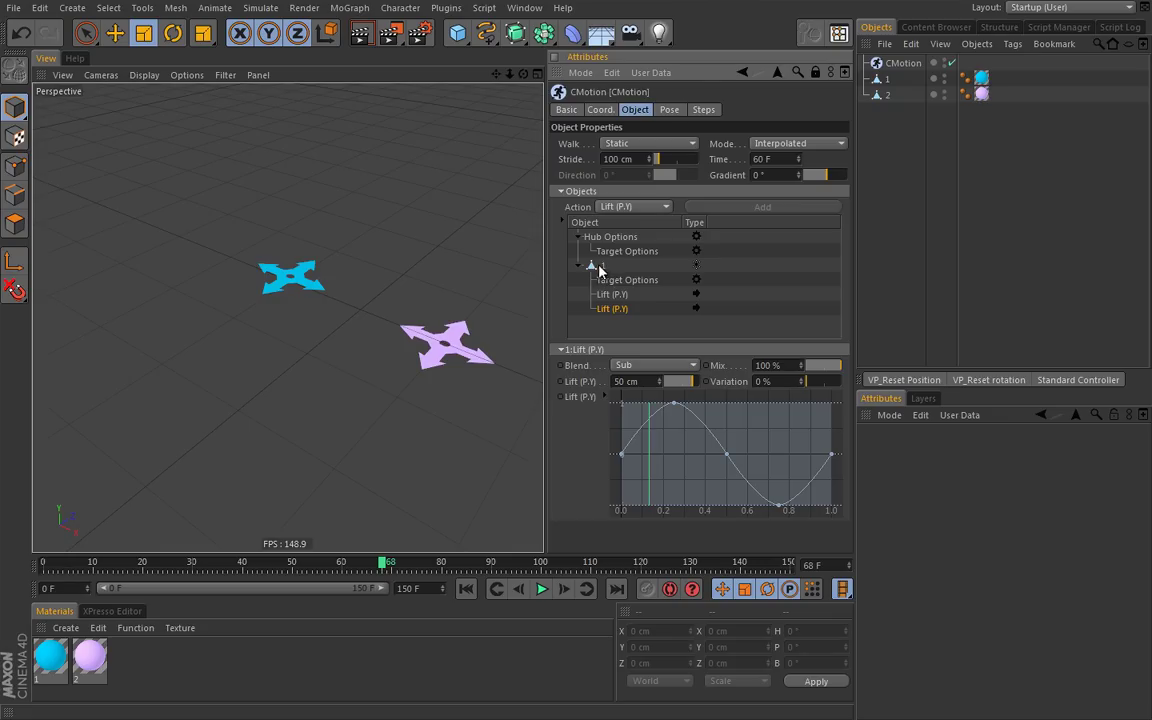
Add object 2 to the CMotion object list as a child of object 1.
click(602, 266)
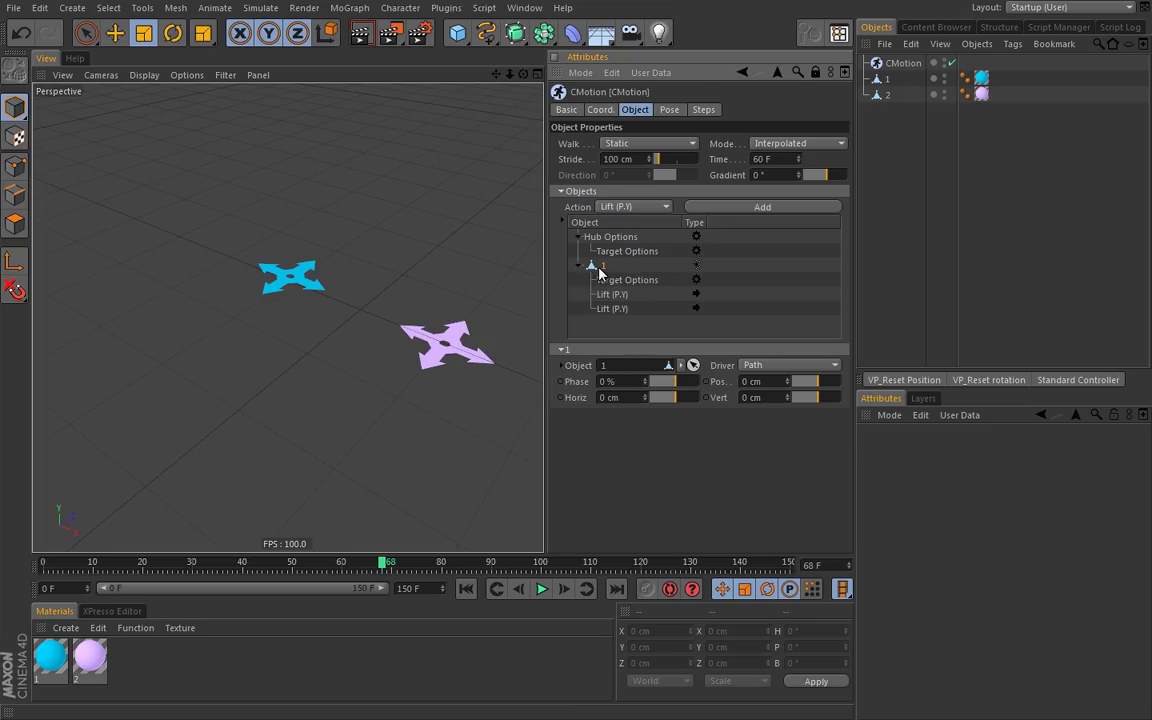
drag(888, 101, 611, 275)
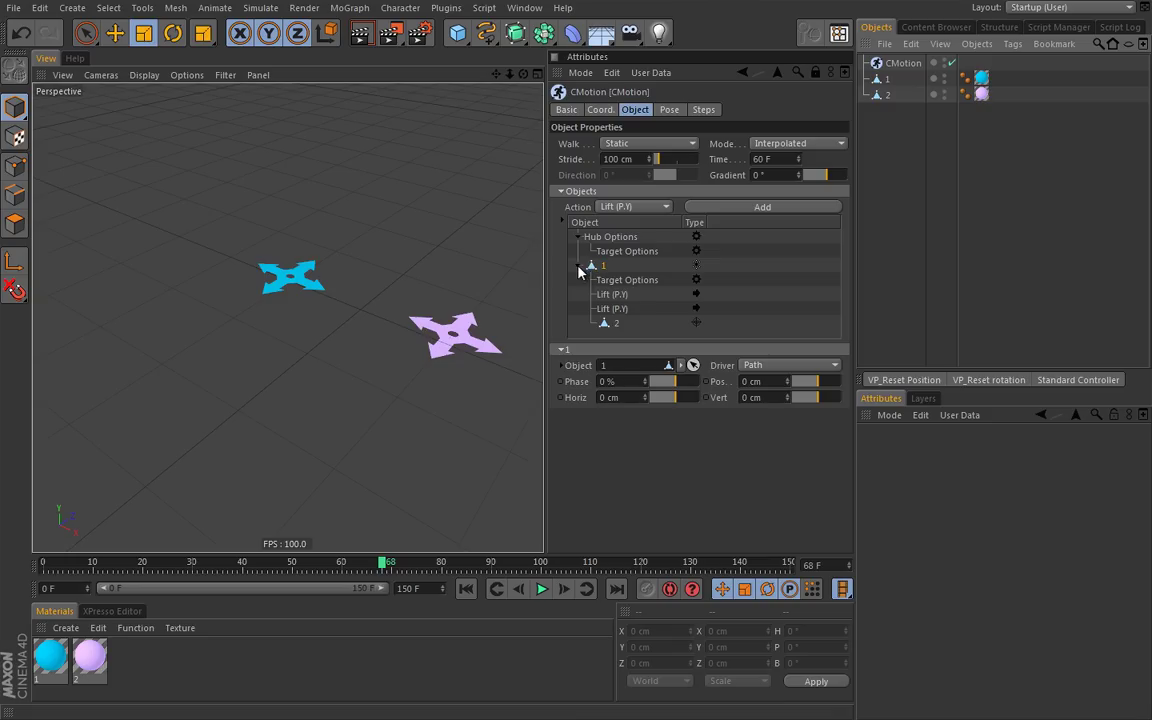
click(580, 267)
click(580, 267)
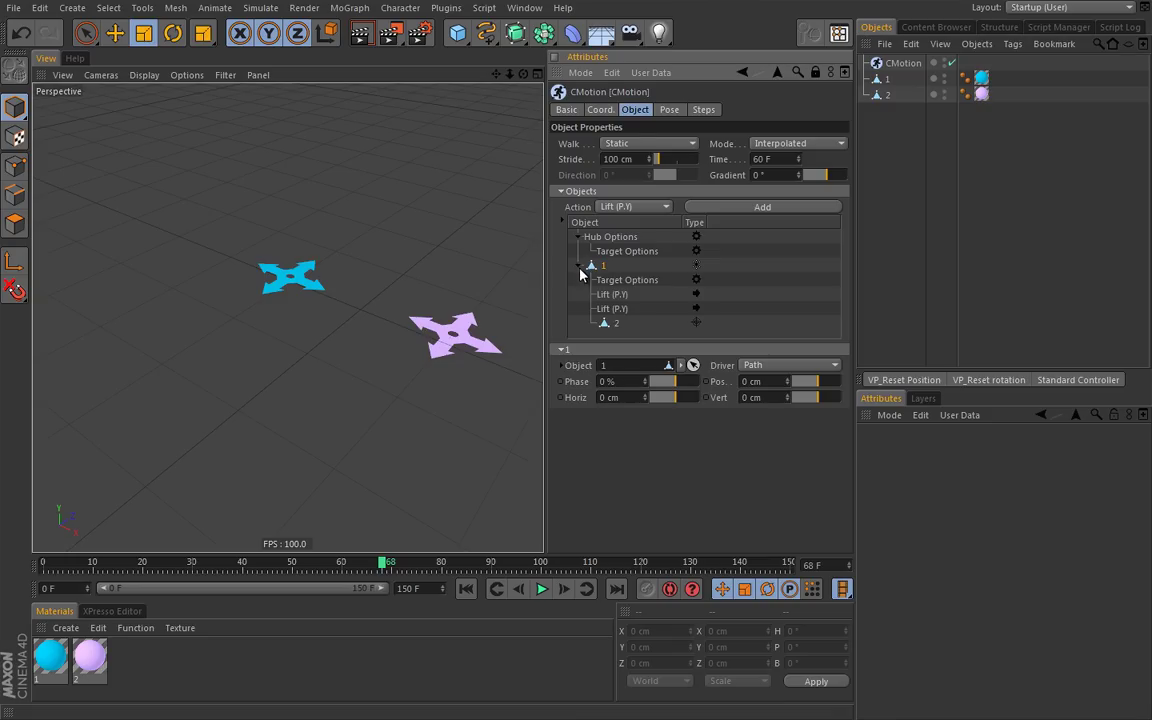
Examine the settings of object 2, the Hub Options and its Target Options in the CMotion hierarchy.
click(612, 325)
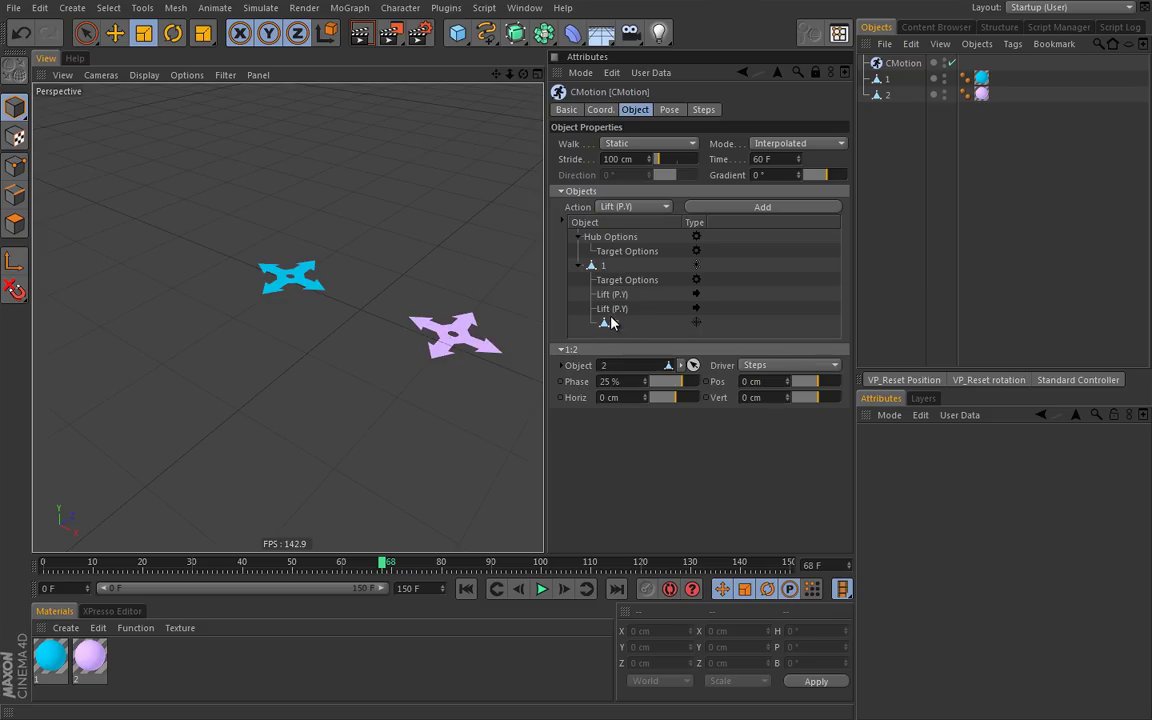
click(604, 237)
click(622, 253)
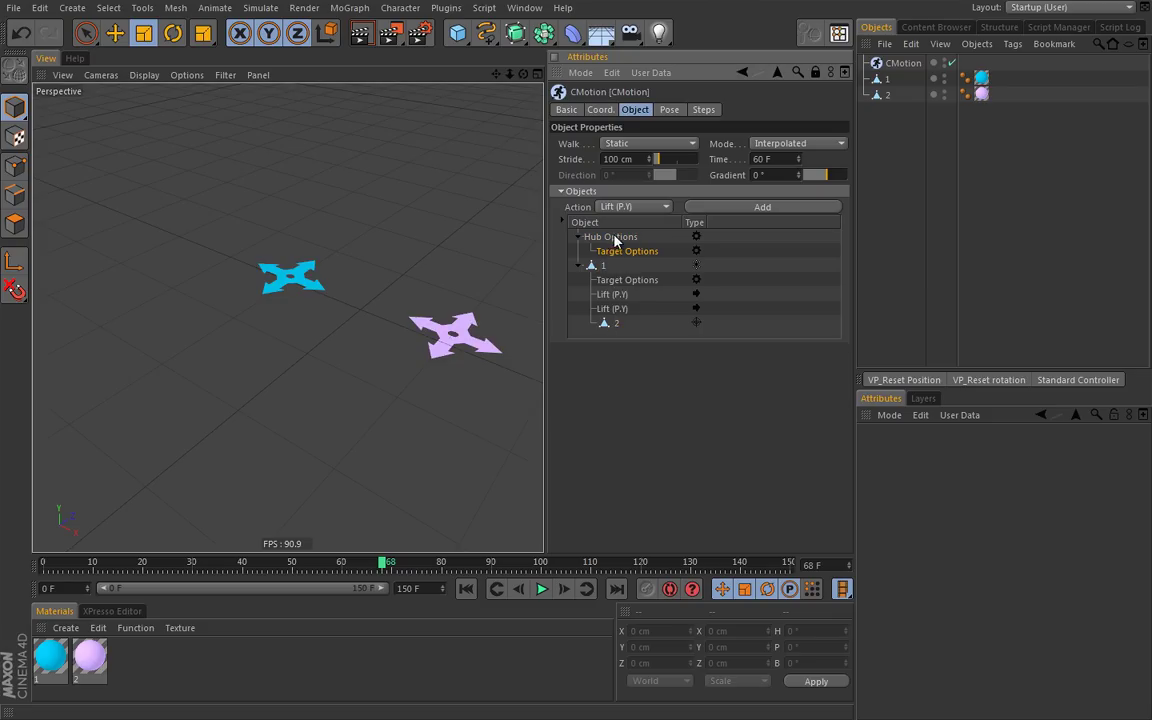
click(618, 238)
click(614, 323)
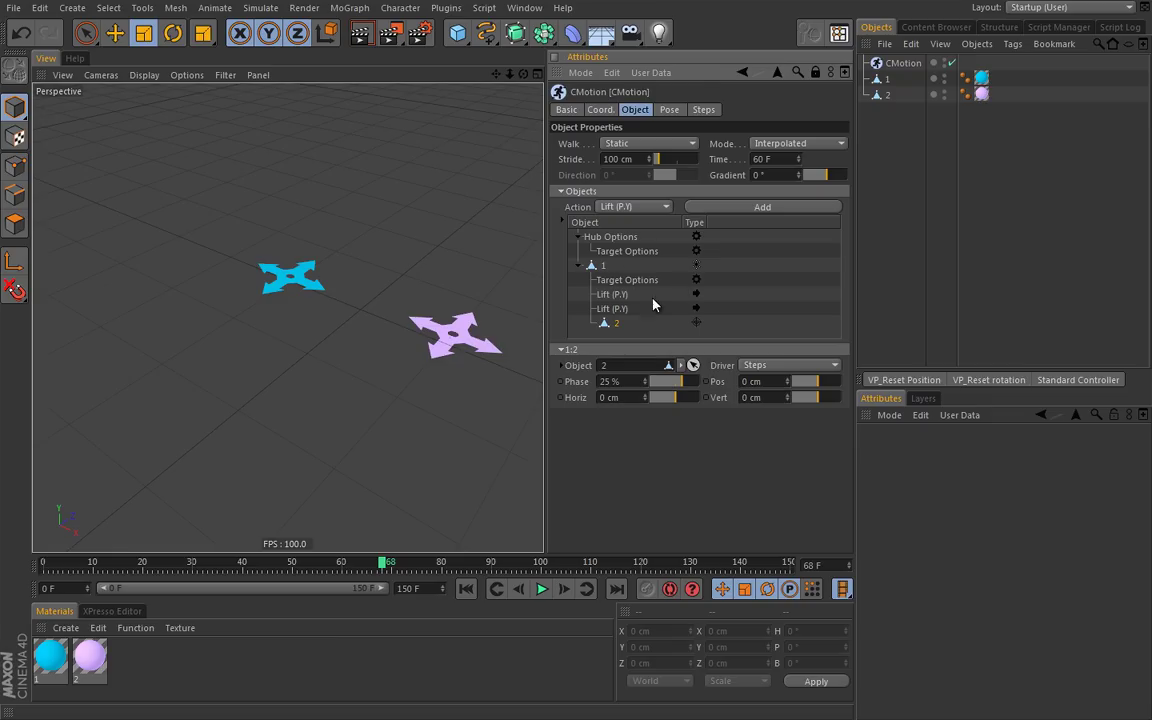
Play the animation and delete the second Lift (P.Y) action from object 1.
click(547, 589)
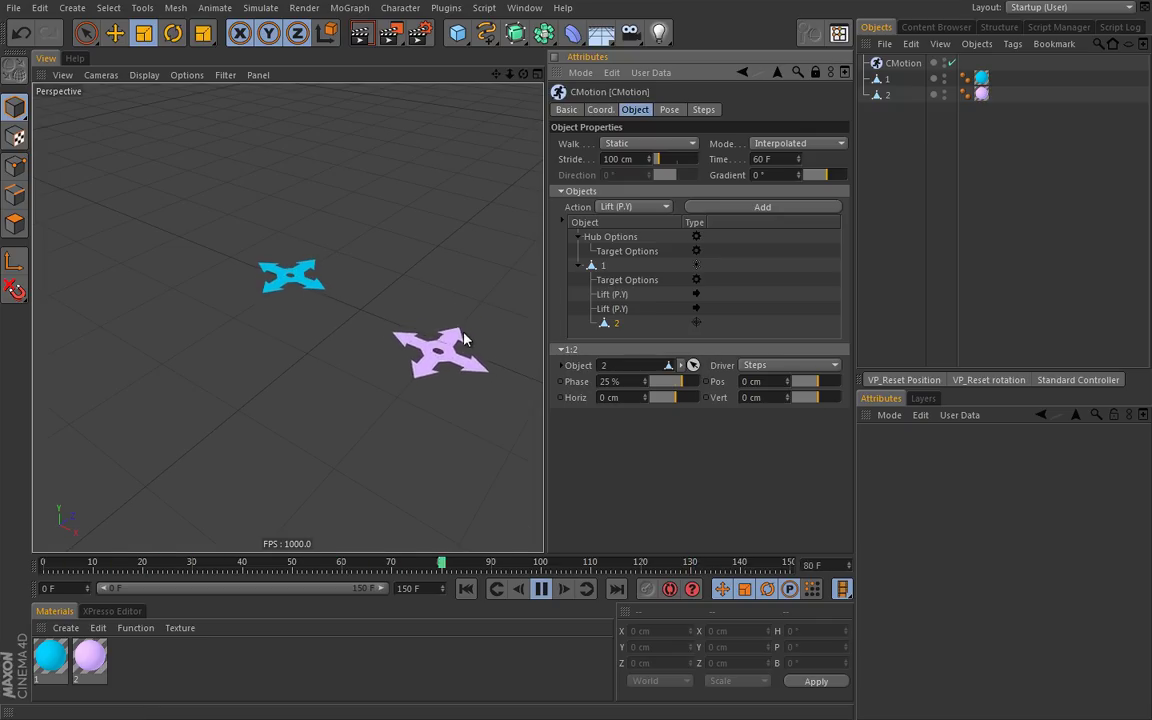
click(620, 309)
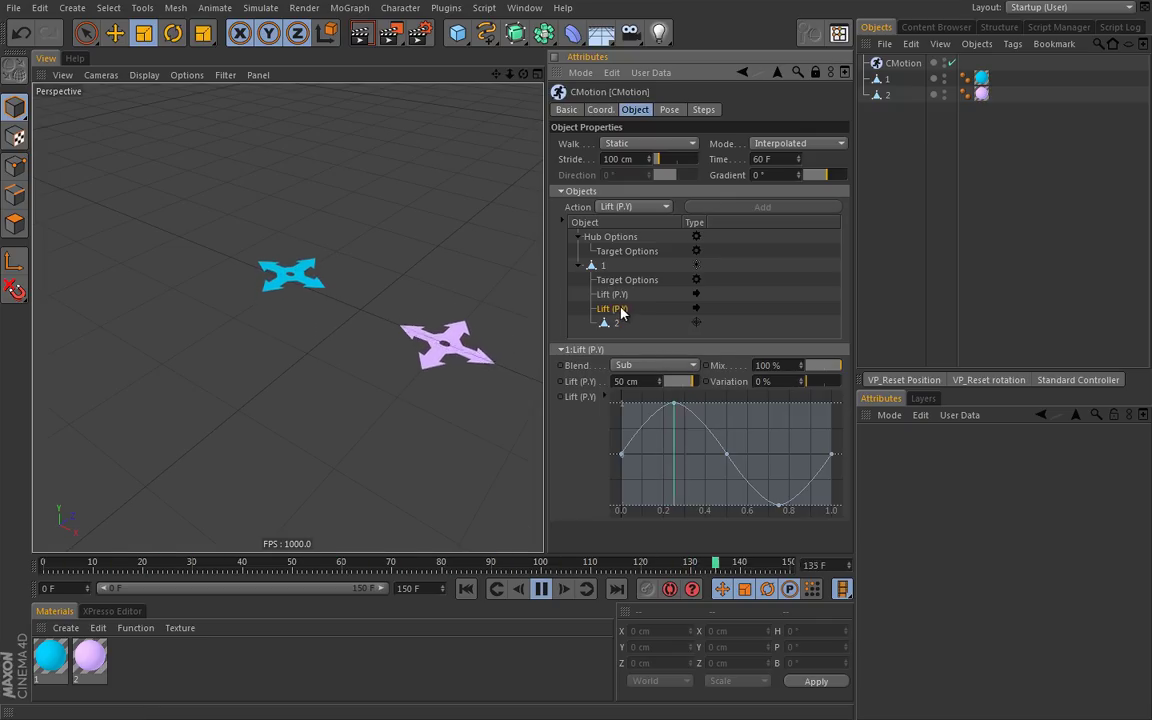
key(Delete)
Reset object 1's remaining Lift (P.Y) curve to a straight rising line and stop the playback.
click(617, 295)
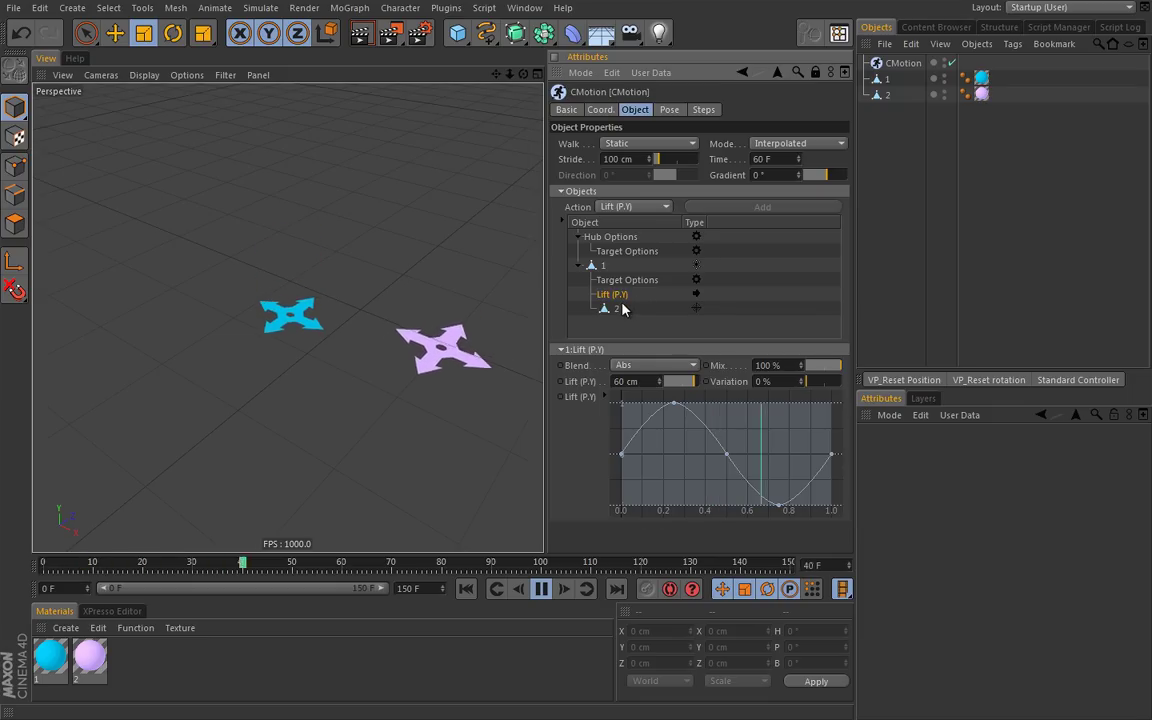
right_click(671, 425)
click(695, 621)
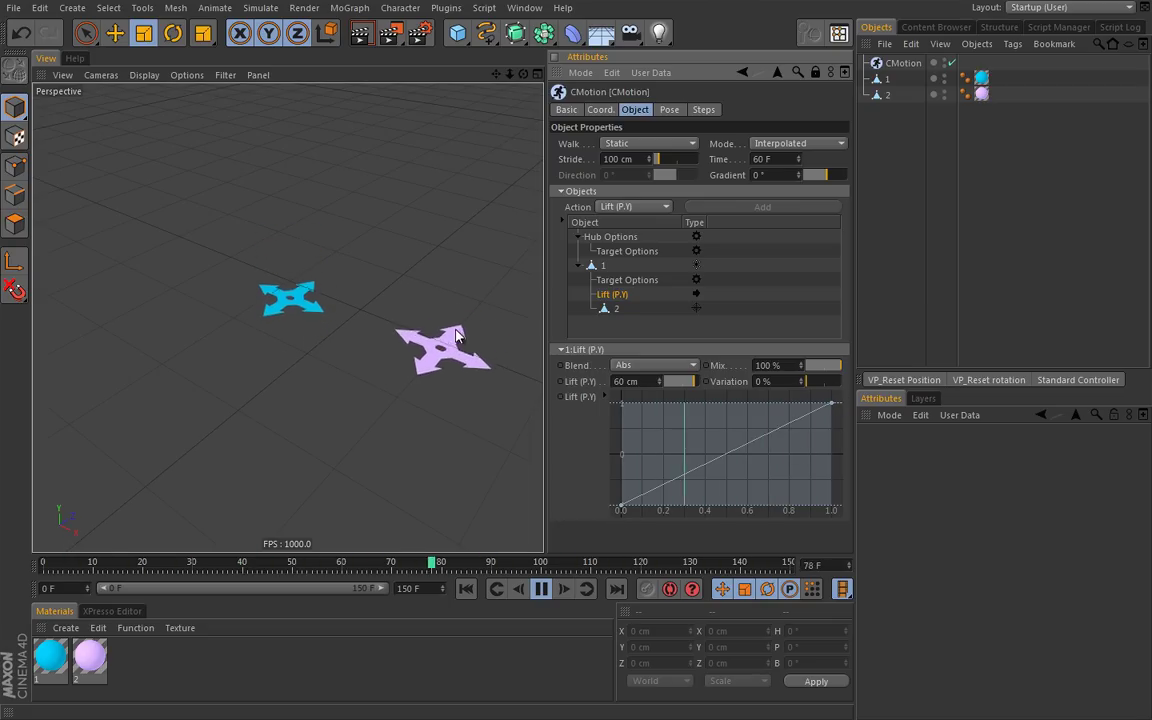
click(541, 589)
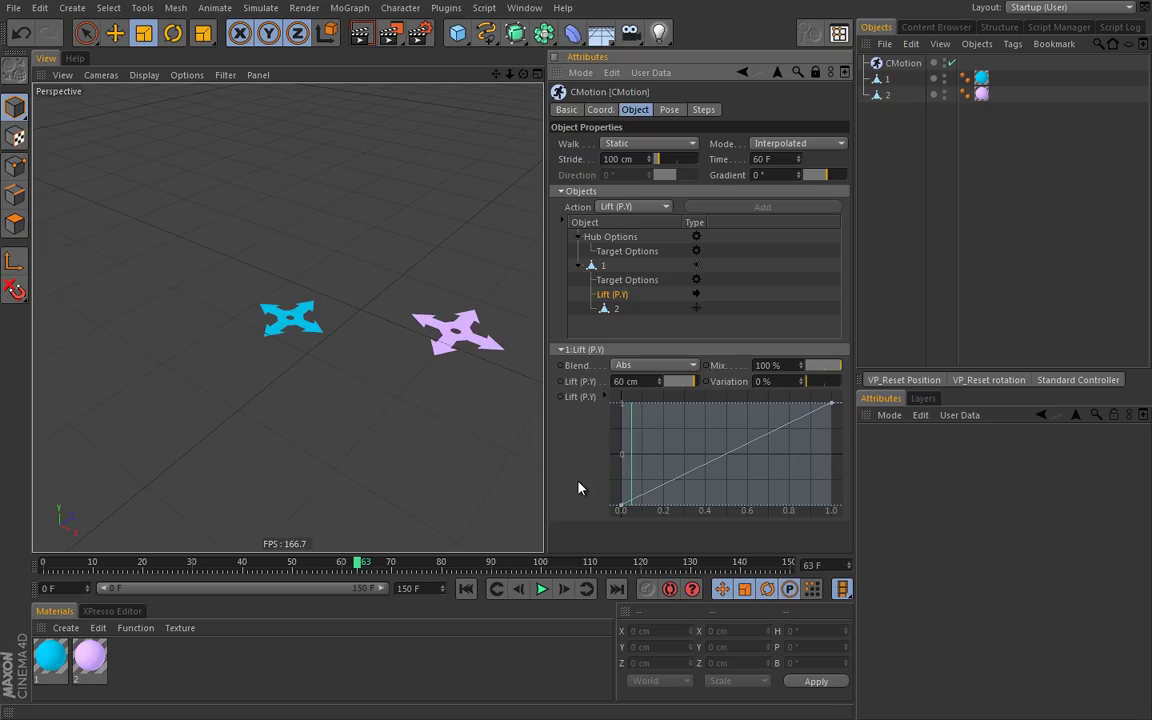
Compare the settings of object 2, object 1, its Target Options and its Lift (P.Y) action in the CMotion hierarchy.
click(633, 311)
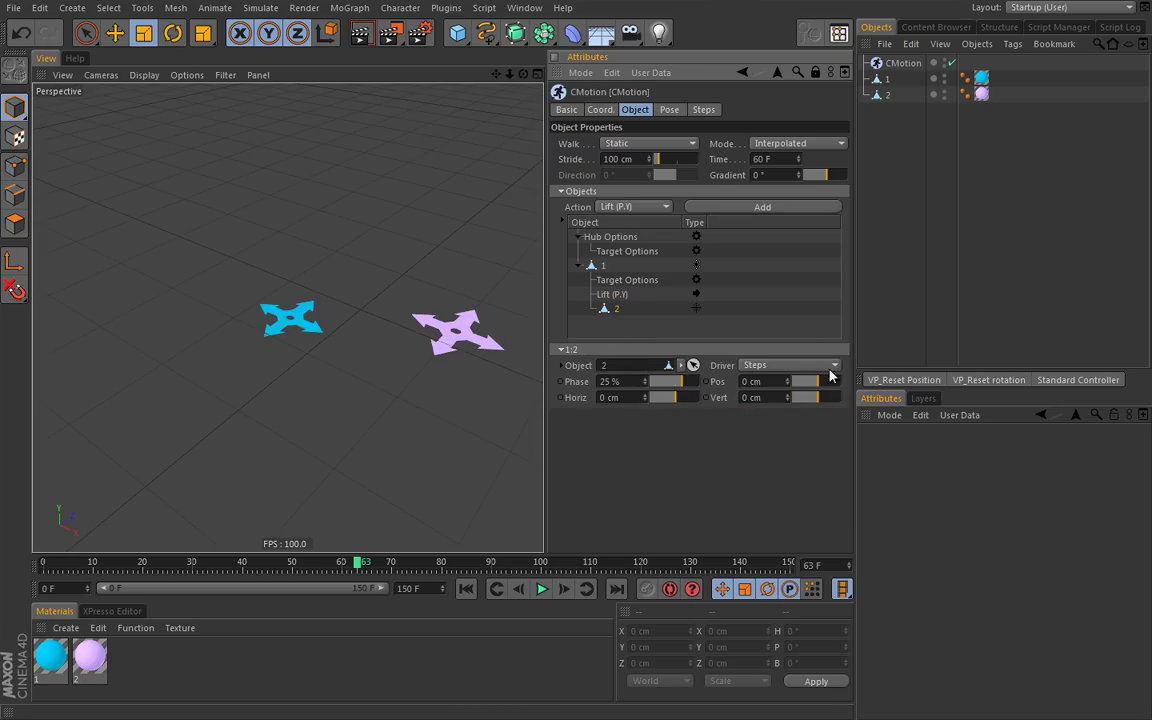
click(602, 268)
click(622, 281)
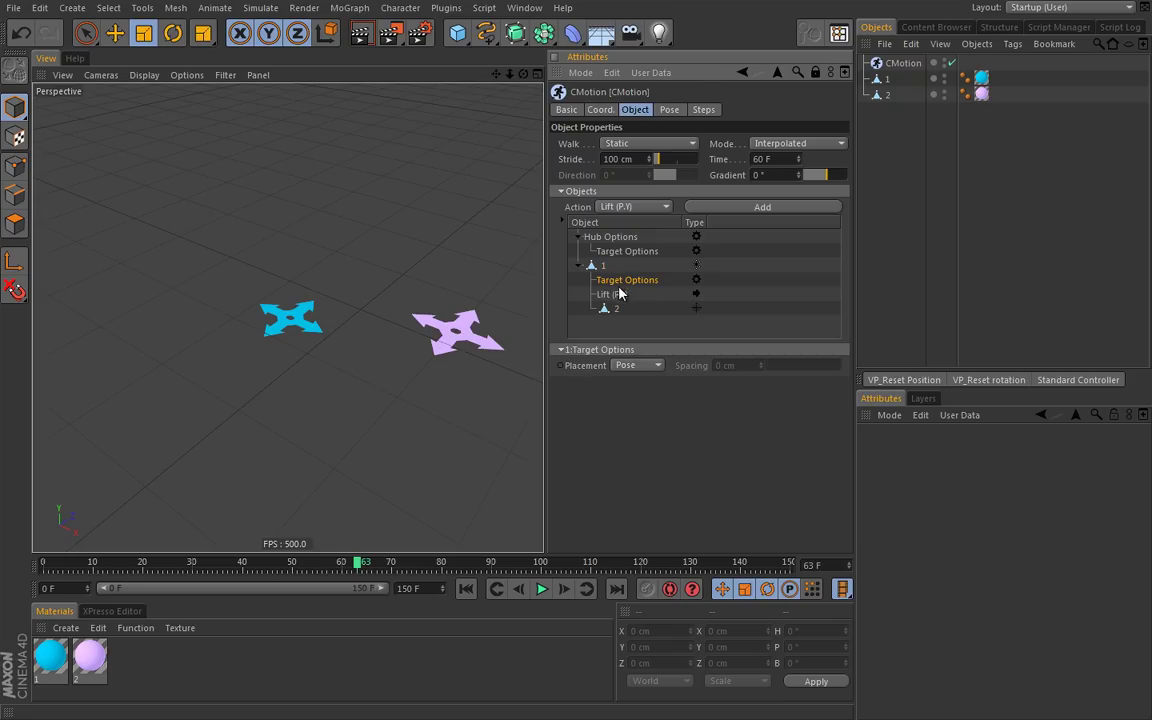
click(614, 295)
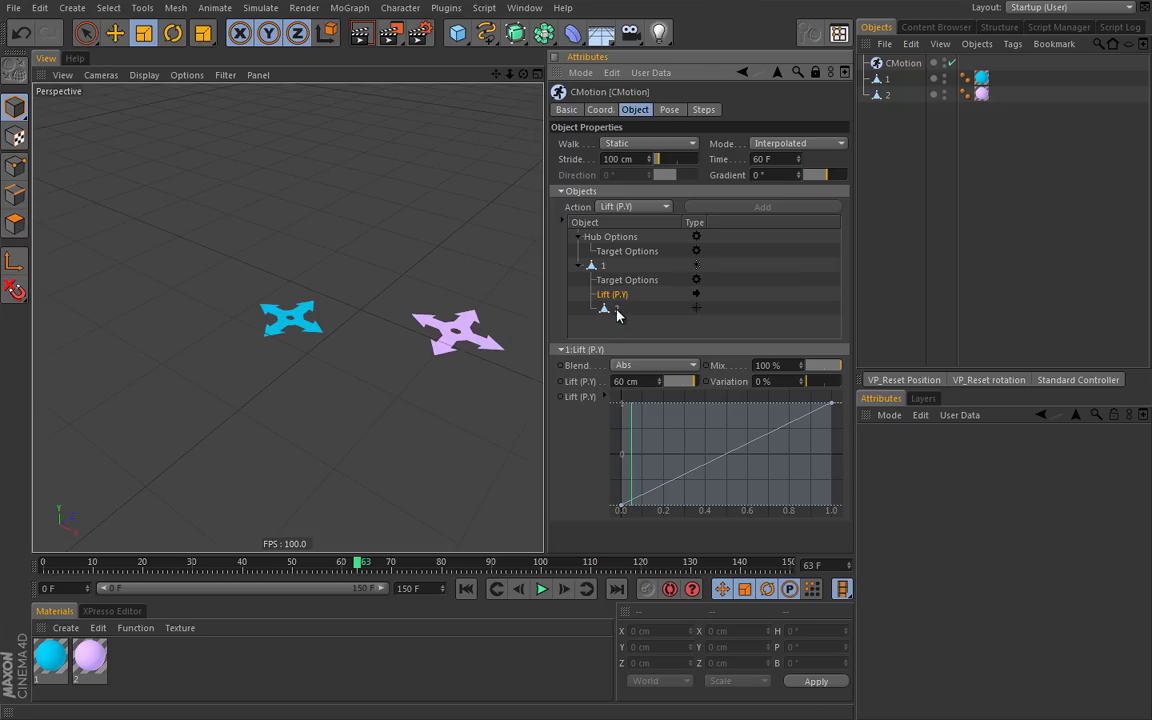
click(615, 309)
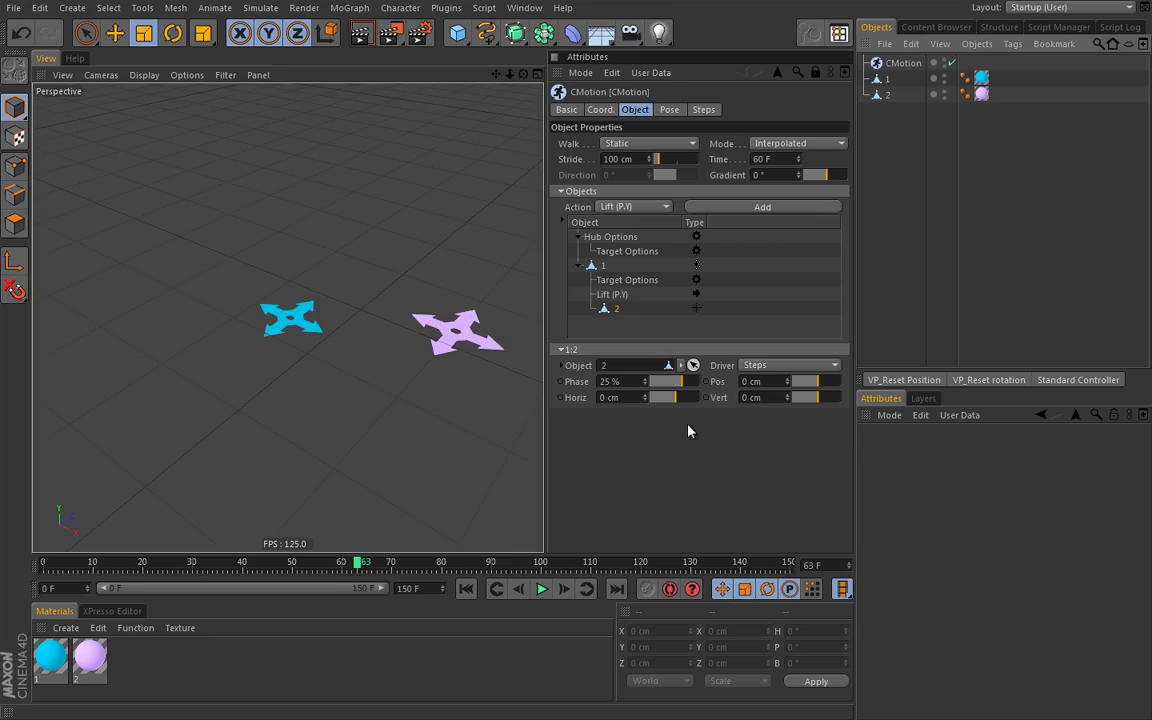
Disable the CMotion object, duplicate object 2 and name the copy 3.
click(951, 63)
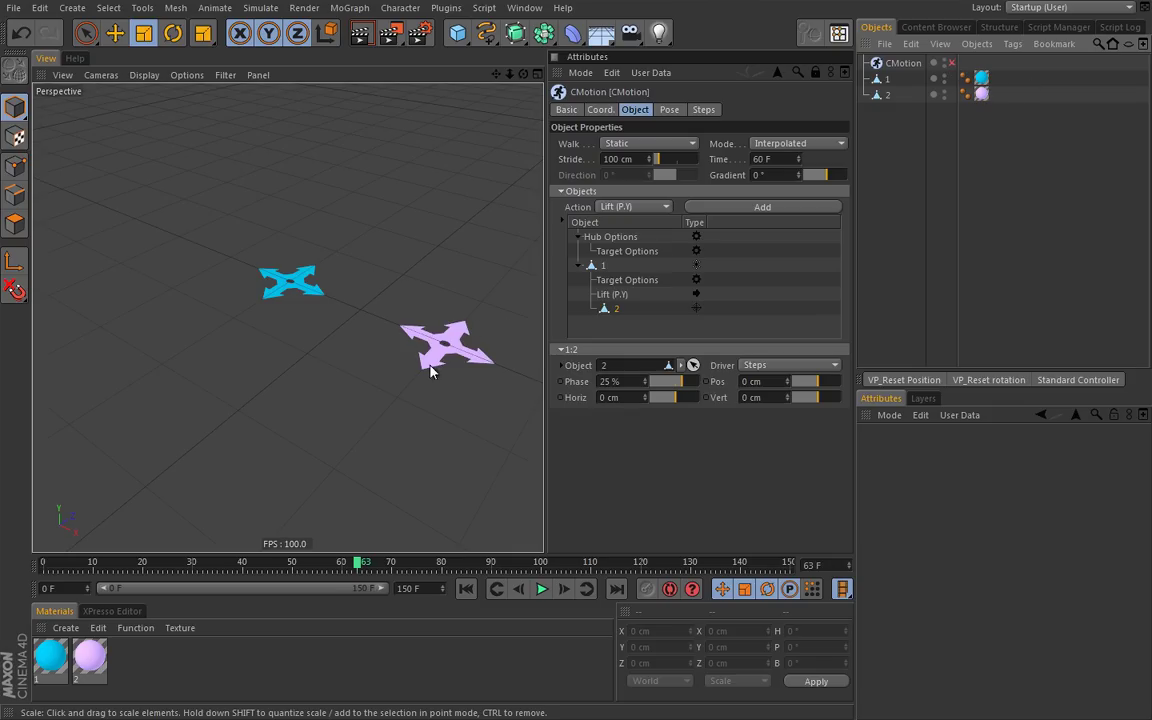
ctrl+drag(889, 96, 900, 111)
double_click(894, 111)
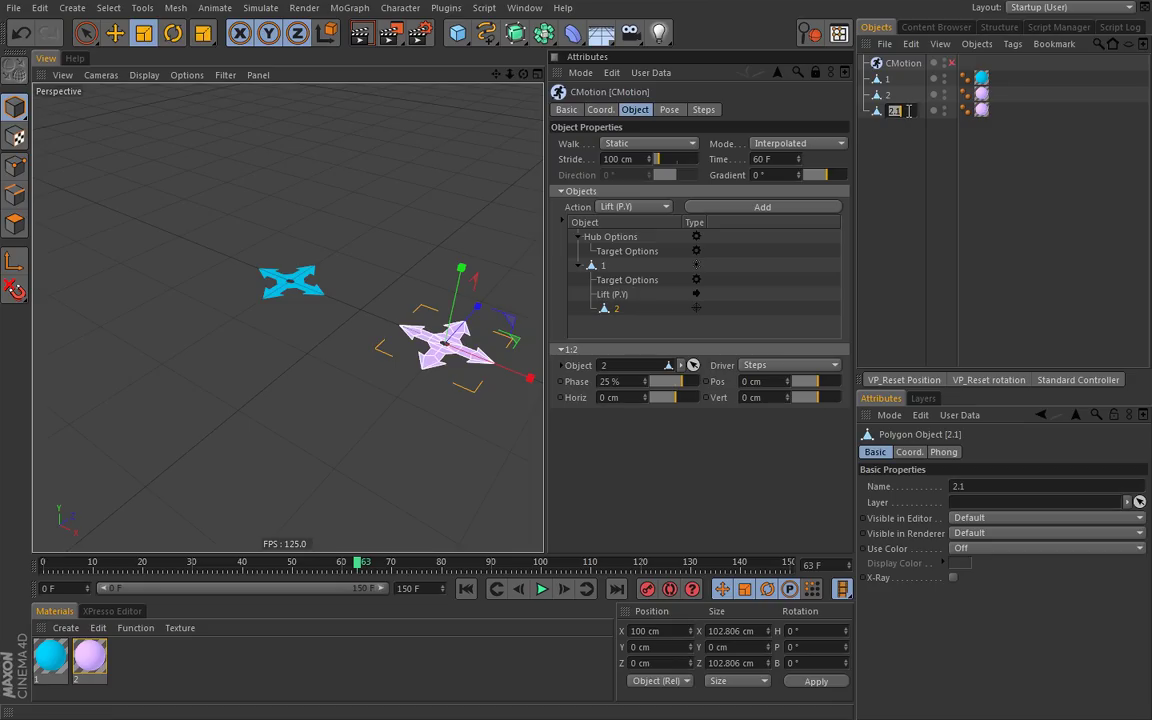
text(3)
key(Return)
Remove the material from object 3 and duplicate material 2 as a new material named 3.
click(986, 114)
key(Delete)
ctrl+drag(98, 660, 130, 665)
double_click(124, 681)
text(3)
key(Return)
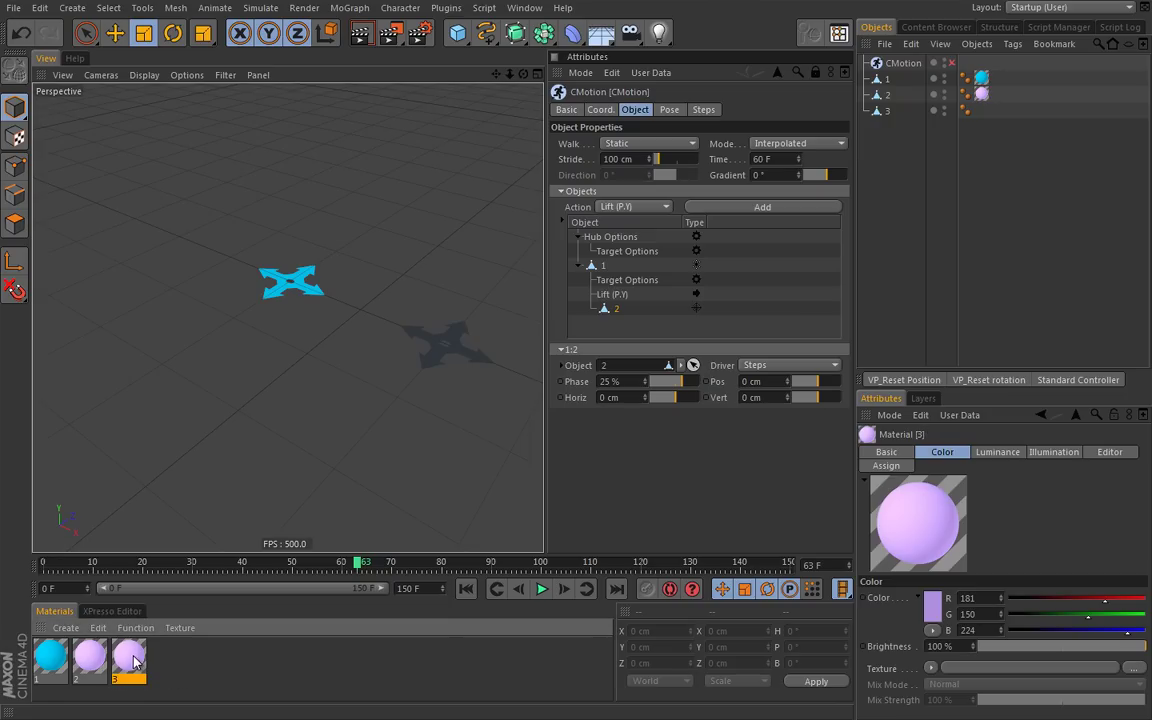
Set material 3's Color and Luminance to light aqua (R 158, G 255, B 236) and close the Material Editor.
double_click(130, 657)
click(227, 78)
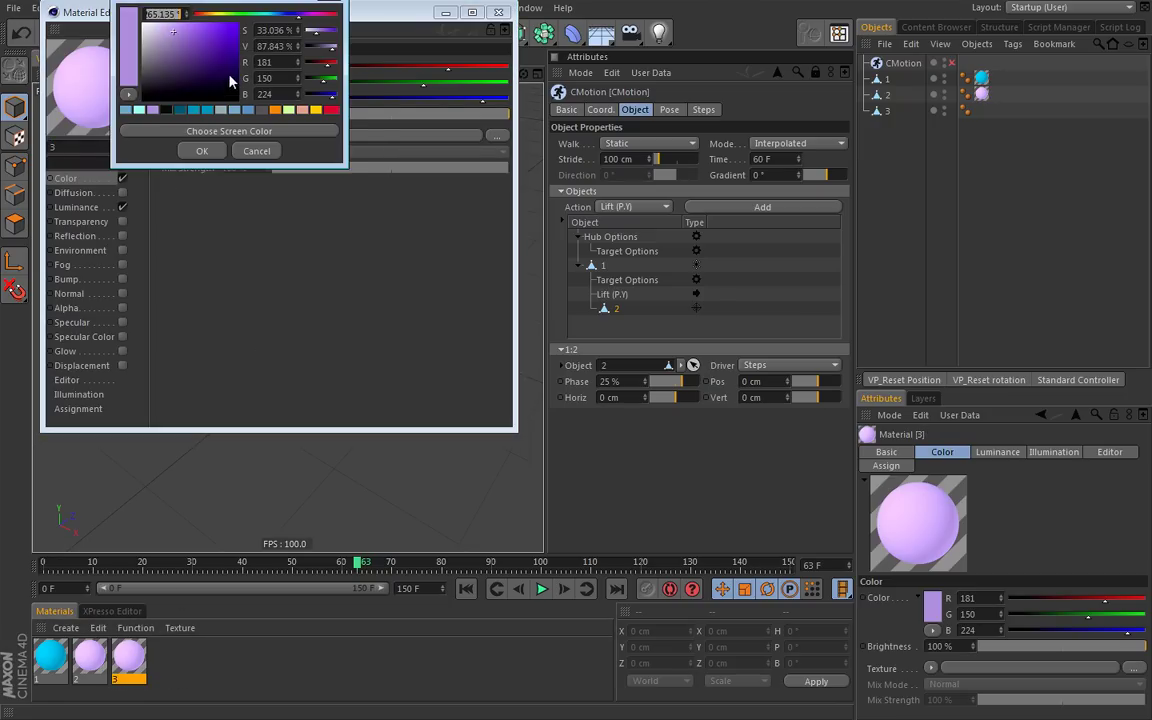
click(140, 110)
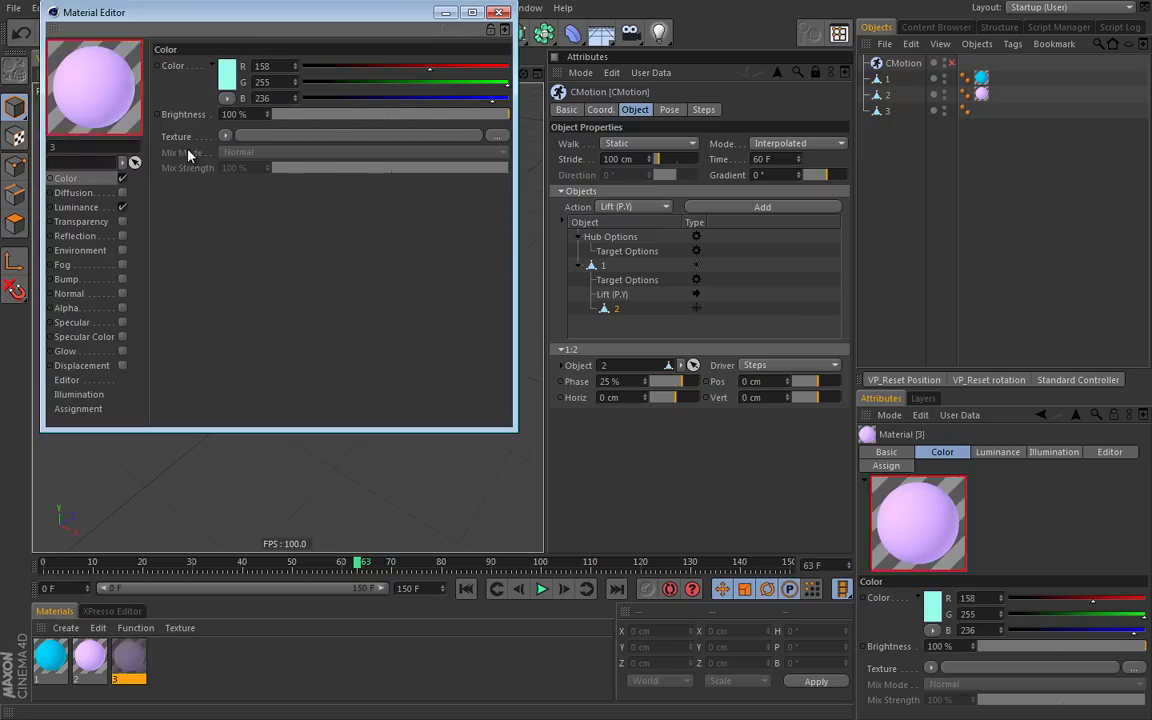
click(76, 207)
click(216, 80)
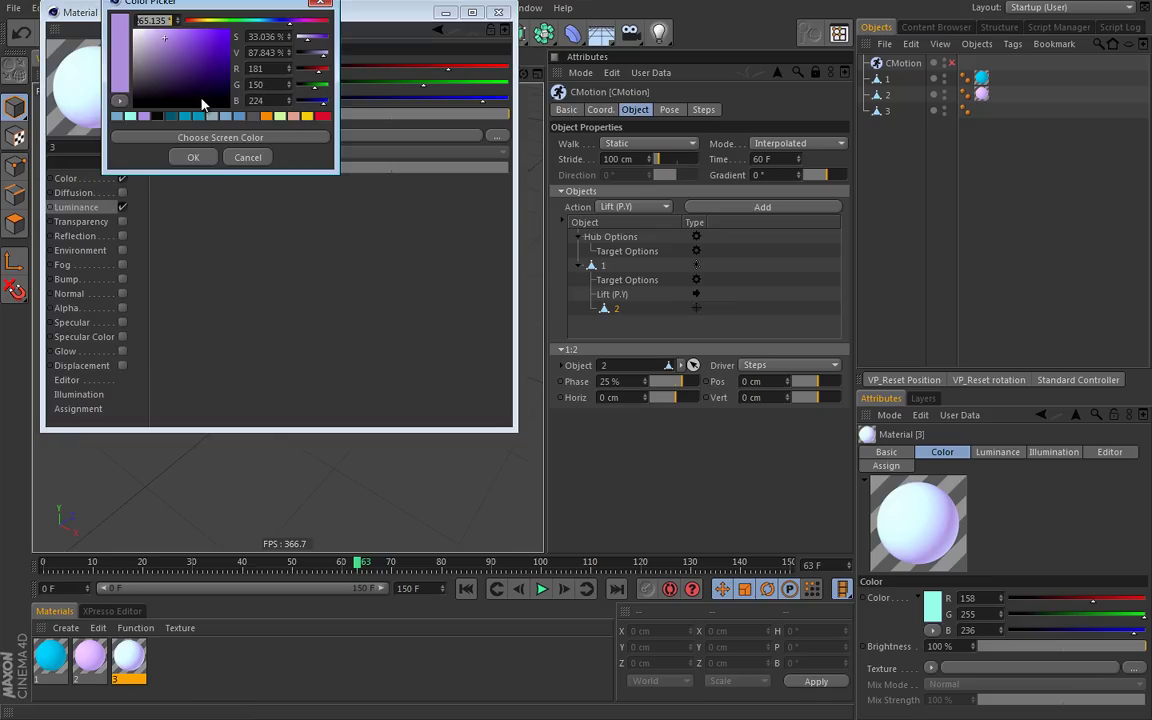
click(130, 116)
click(194, 158)
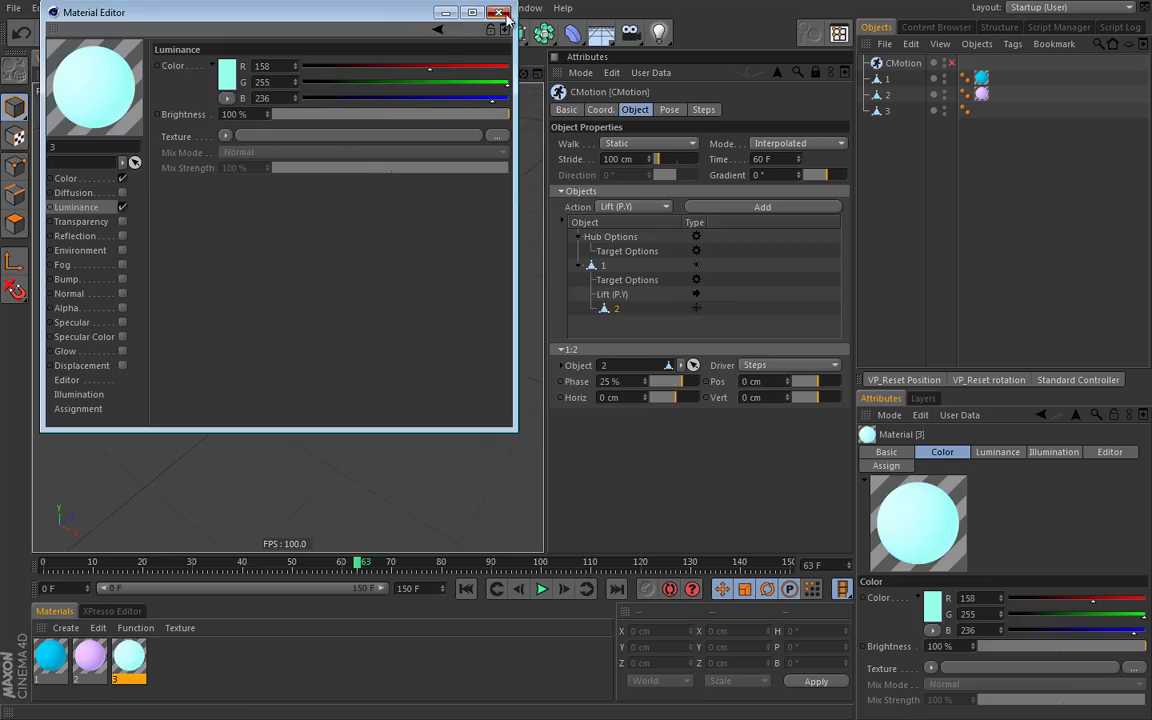
click(499, 13)
Move object 3 along the X axis to 210 cm, beyond object 2.
alt+middle_drag(510, 300, 391, 270)
alt+drag(391, 270, 303, 266)
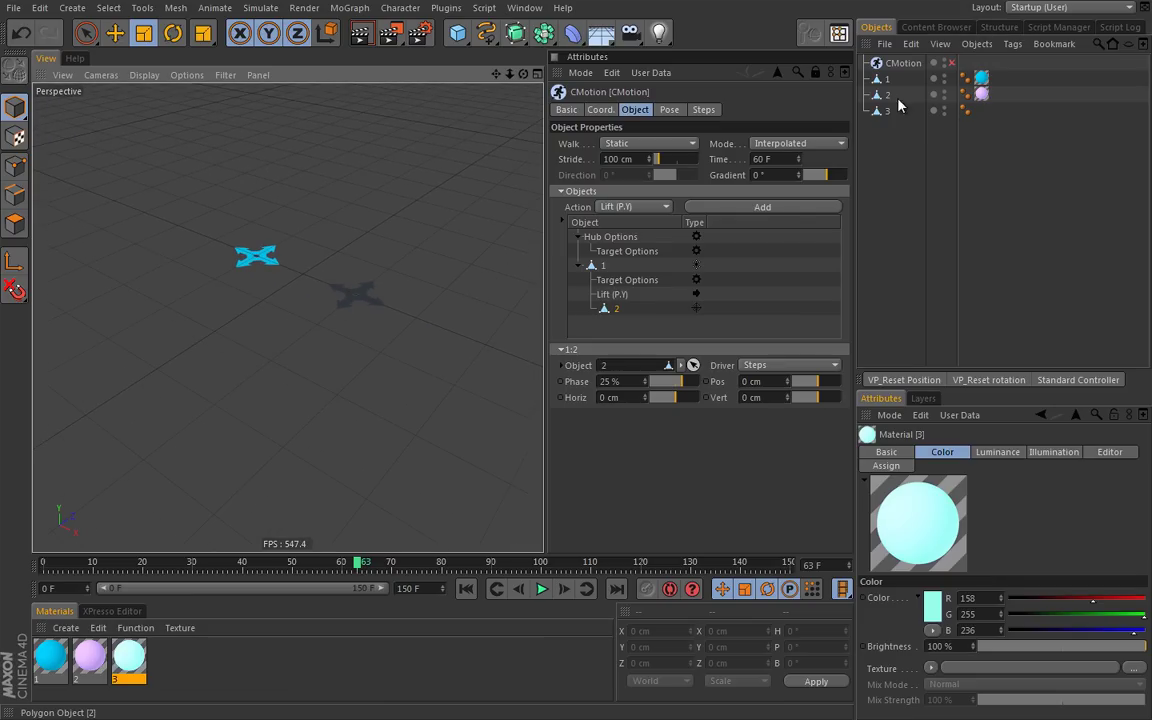
click(391, 302)
key(e)
drag(430, 326, 499, 344)
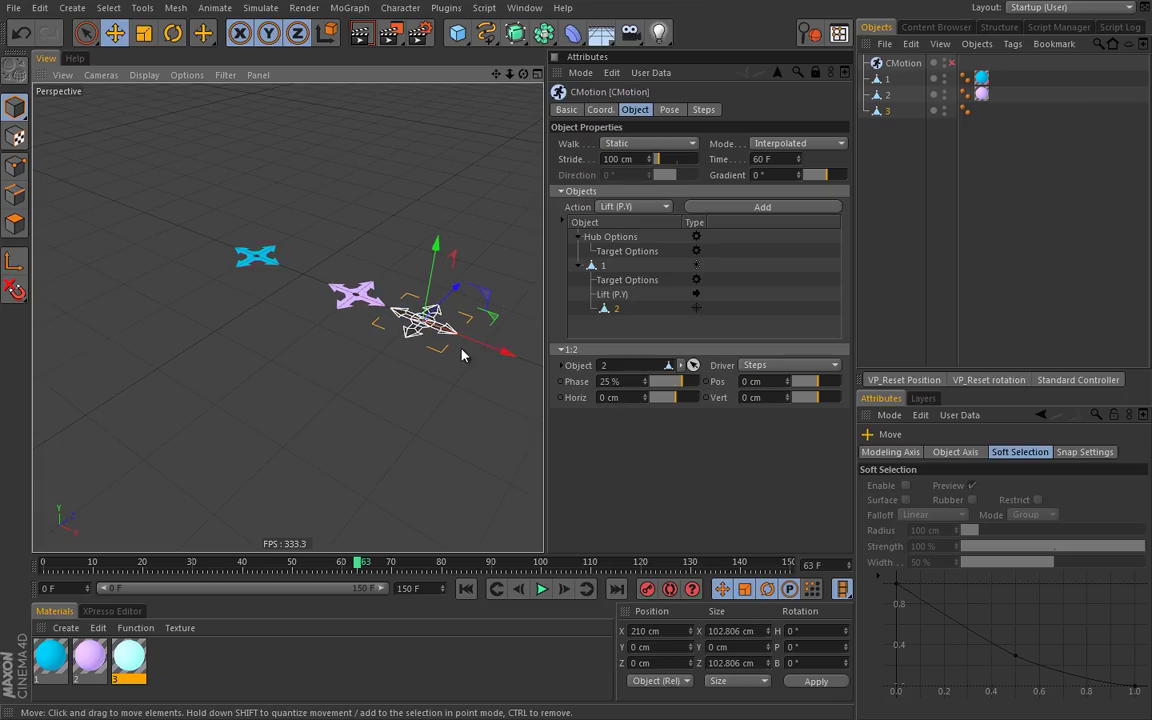
Deselect object 3 and apply material 3 to it.
scroll(398, 375, up, 4)
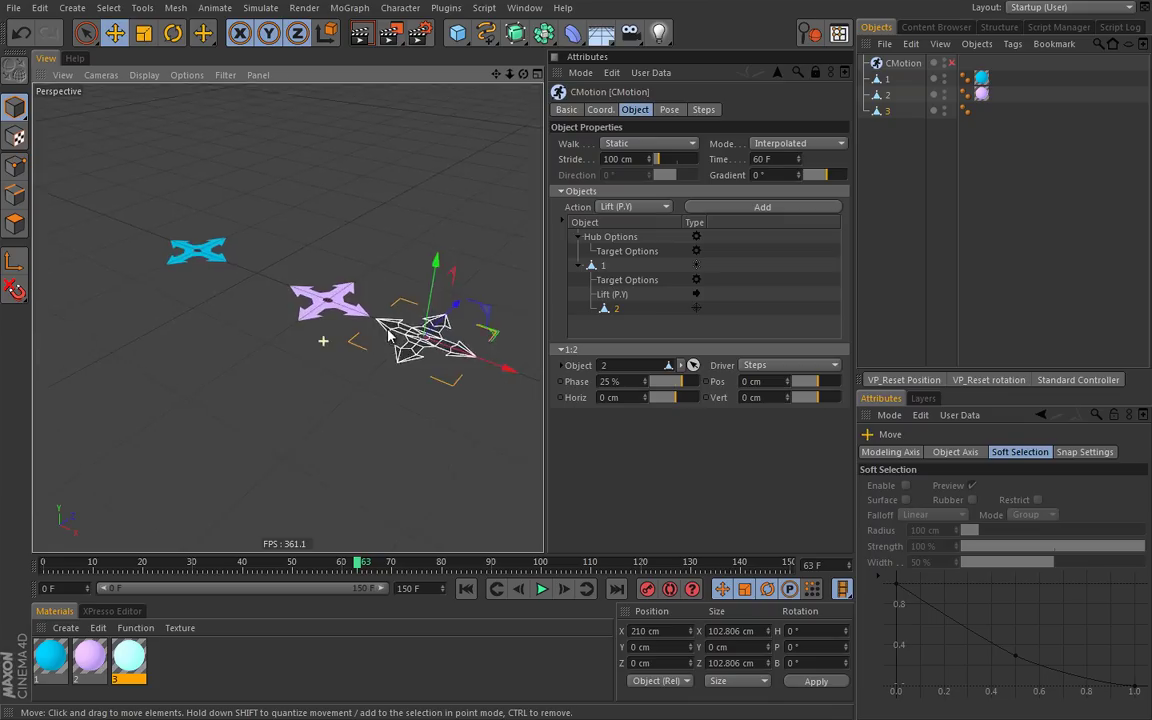
scroll(390, 335, up, 2)
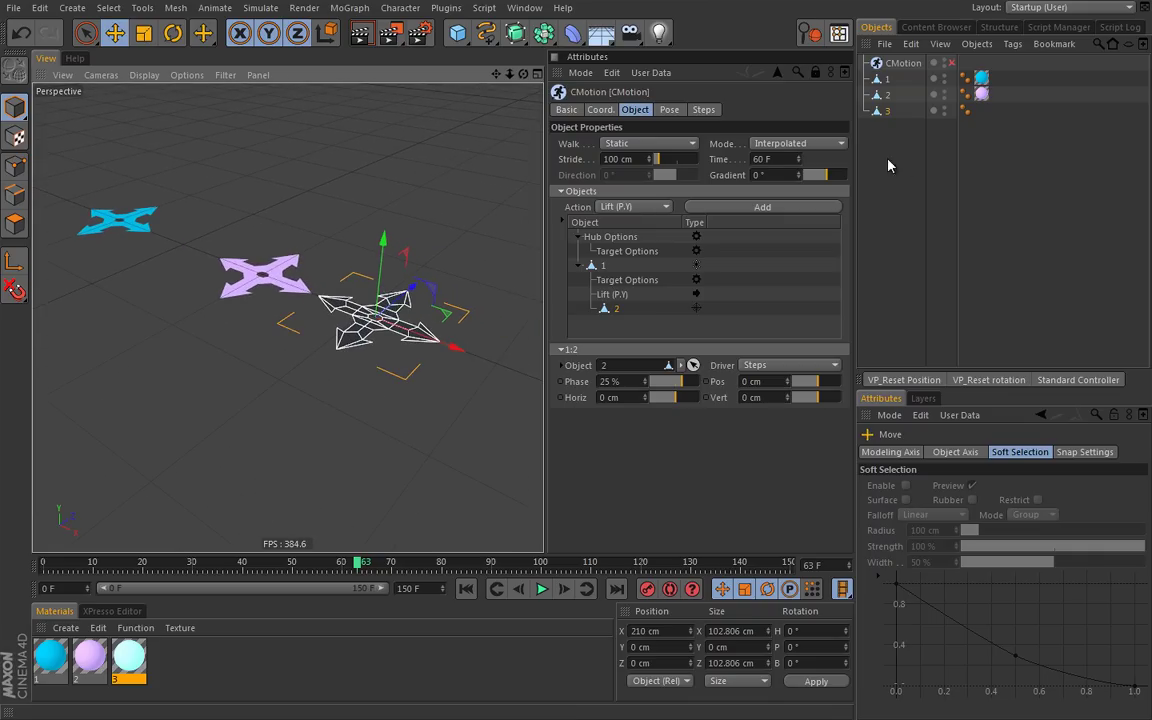
click(888, 166)
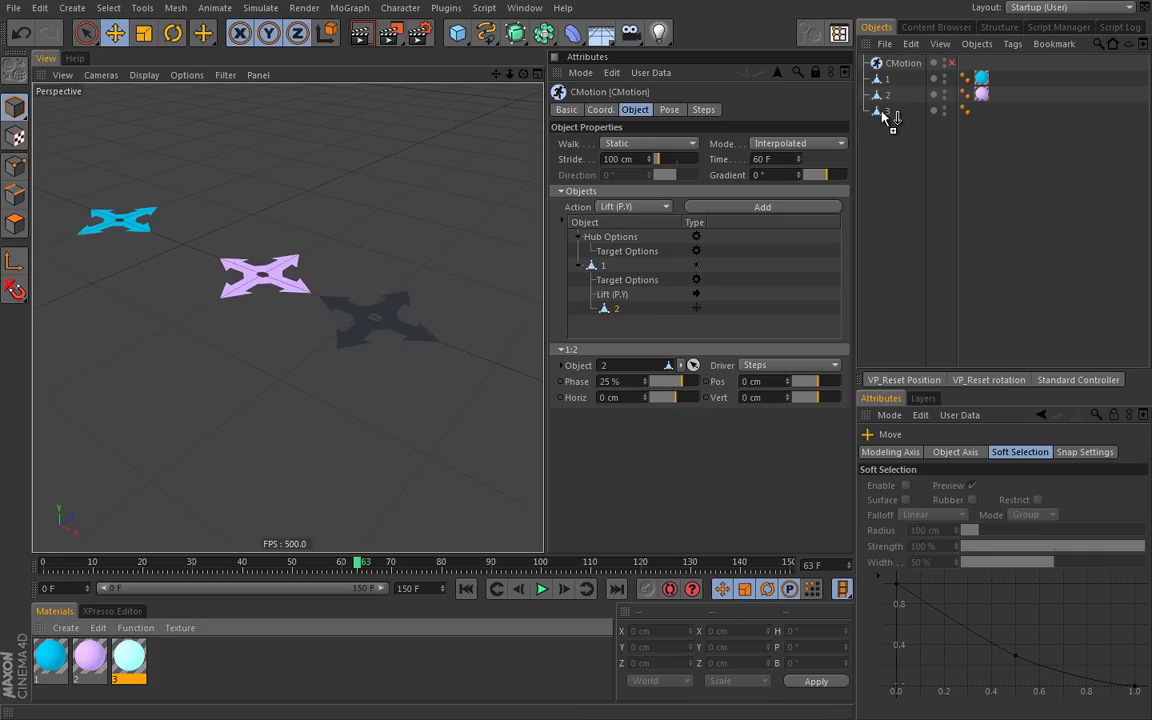
drag(884, 117, 885, 112)
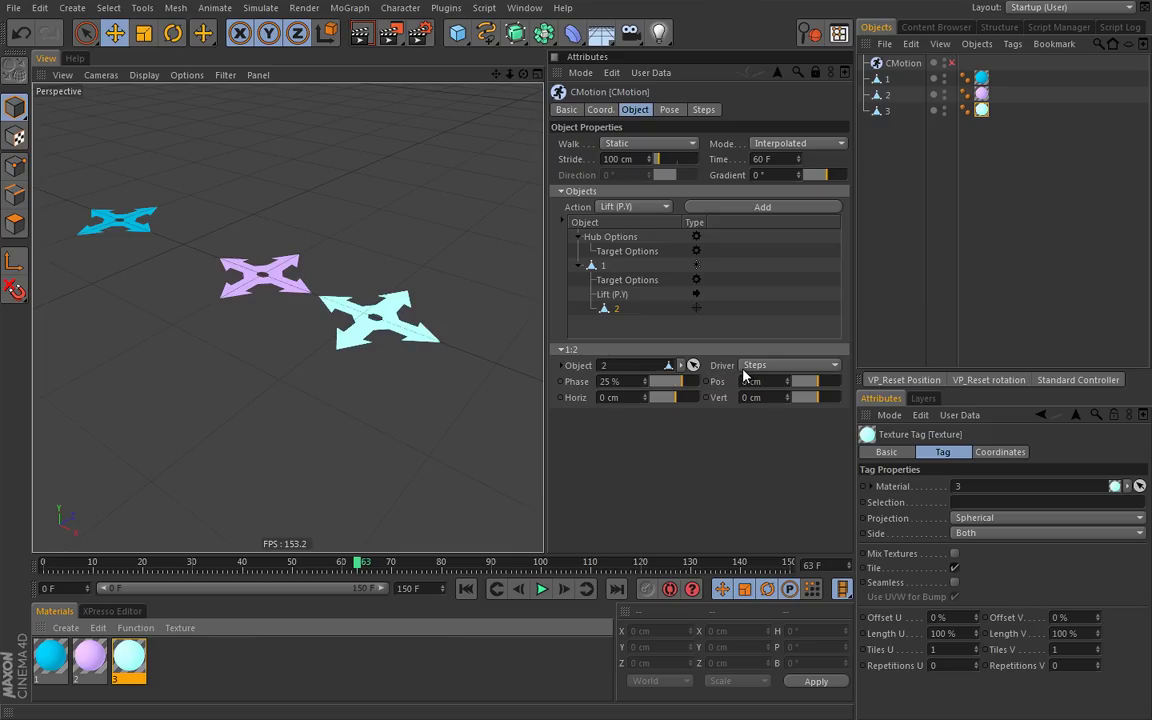
Re-enable the CMotion object and add object 3 to its object list as a child of object 1, below object 2.
click(835, 366)
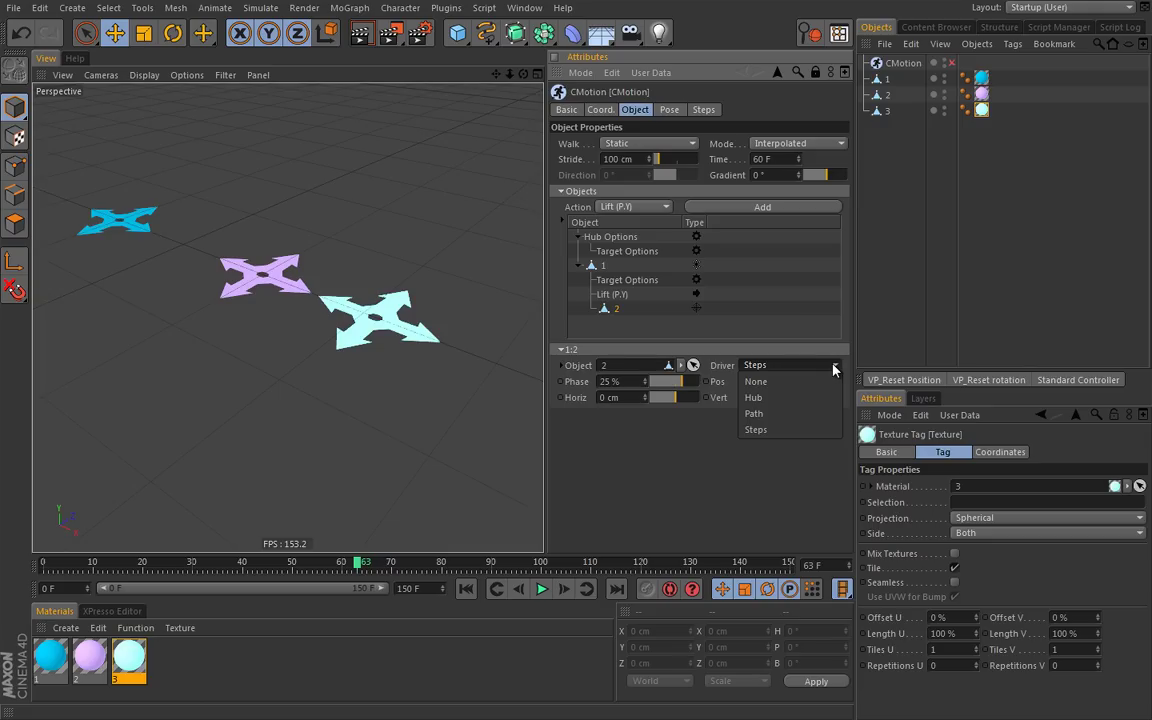
click(795, 370)
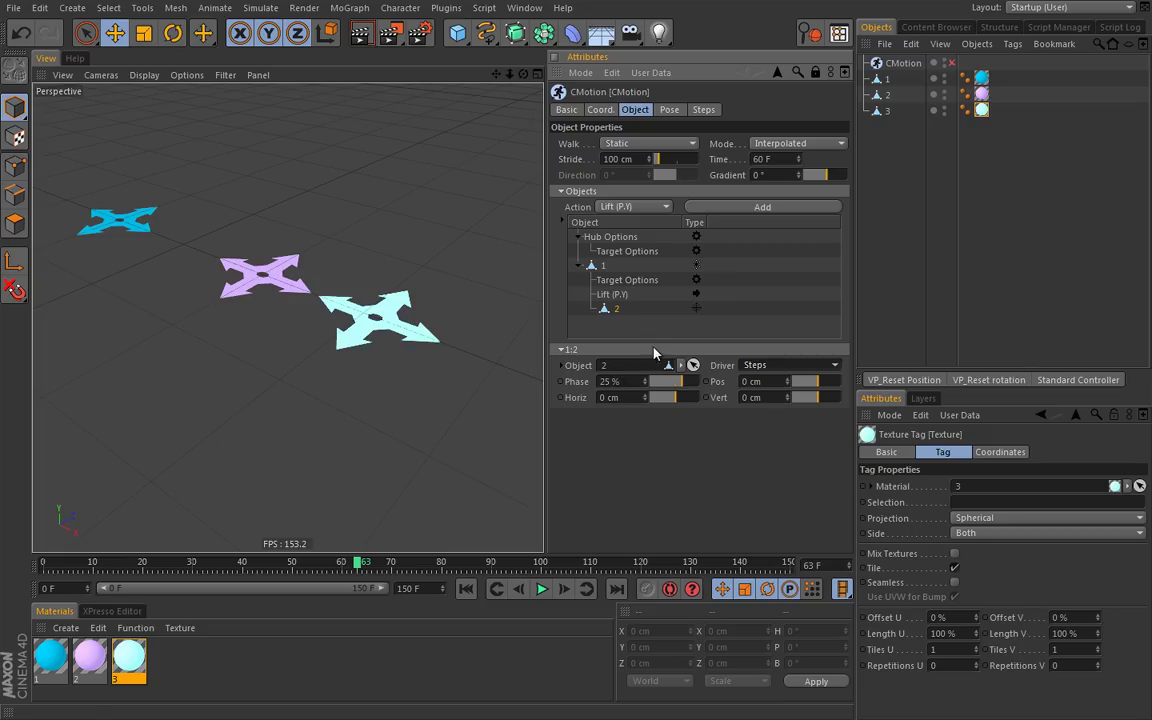
click(953, 63)
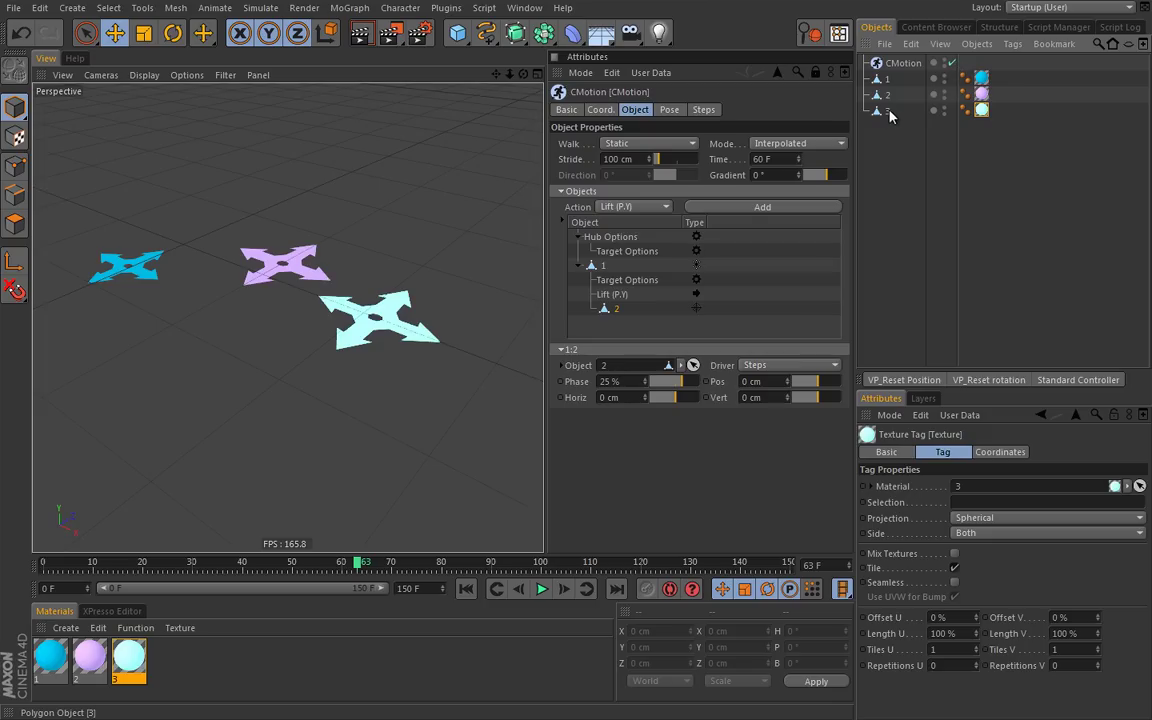
drag(886, 114, 620, 318)
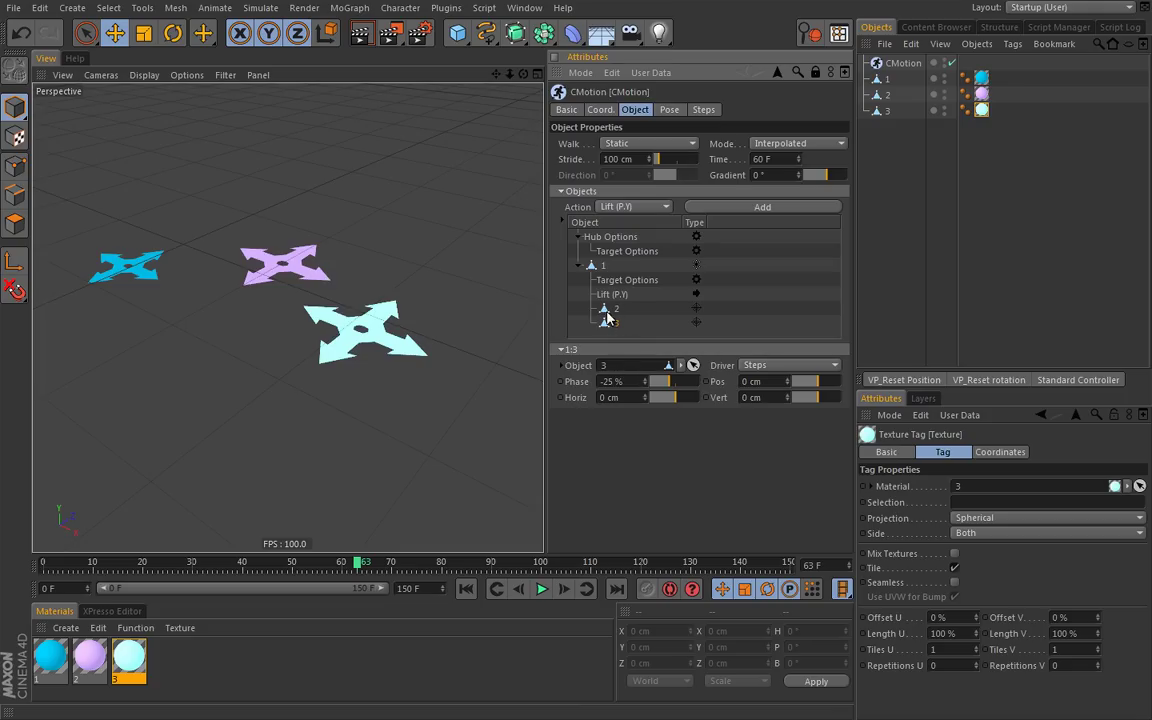
Play the animation to compare the motion of the three objects from different view angles, and stop it.
alt+drag(470, 375, 429, 368)
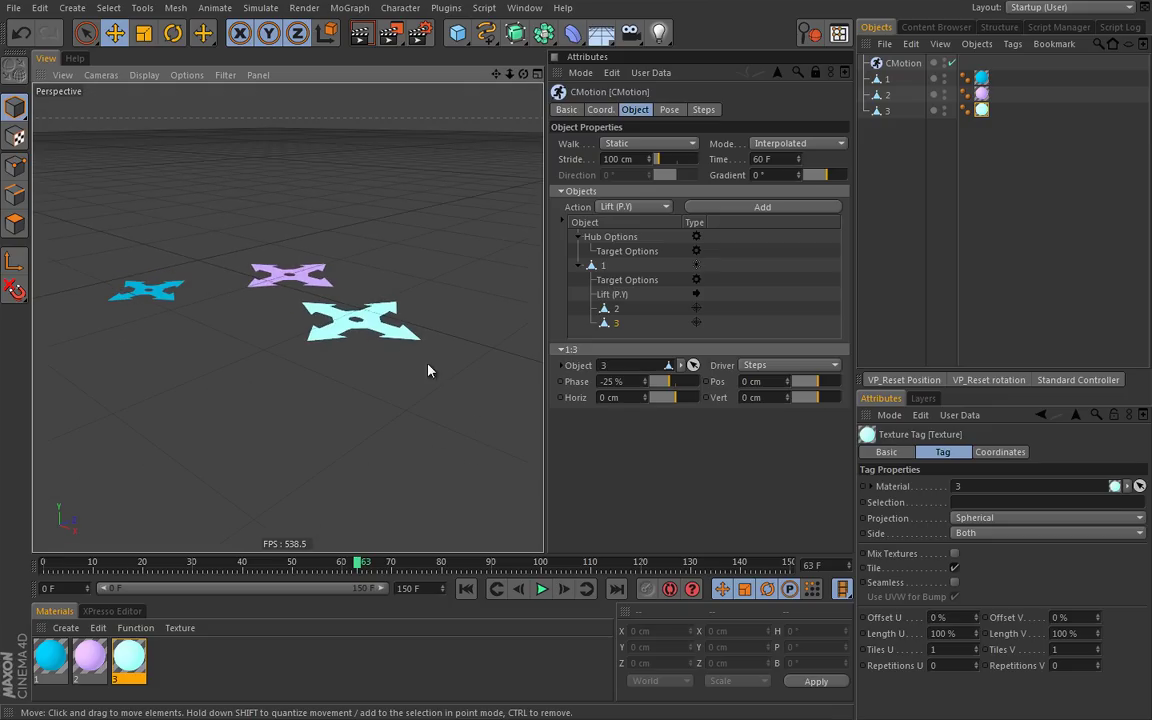
click(541, 588)
alt+drag(478, 466, 376, 447)
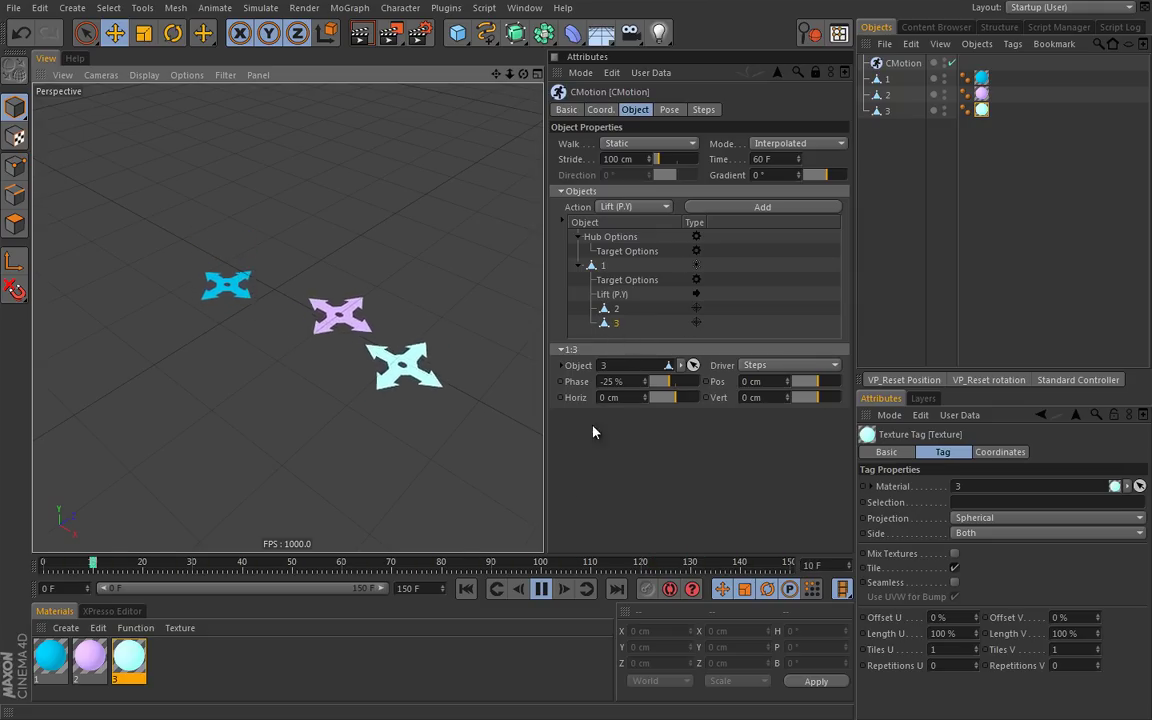
click(548, 588)
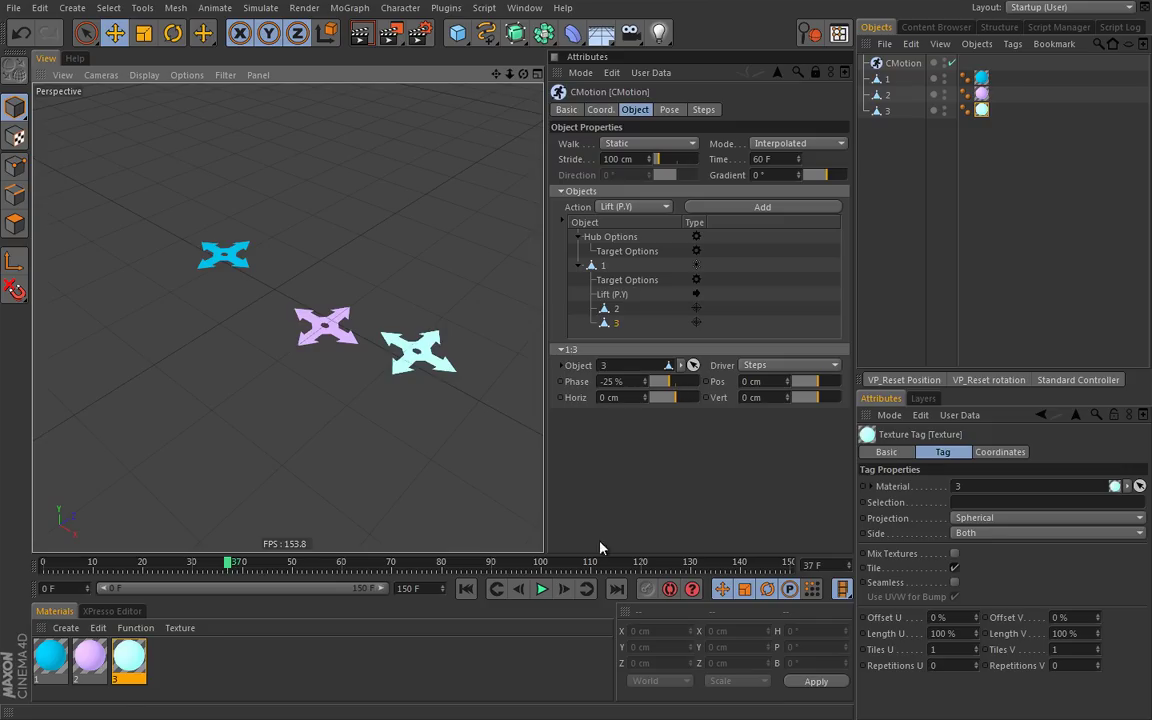
Resume playback, try object 2's Phase at 100 % and set object 3's Phase to -55 %.
click(541, 588)
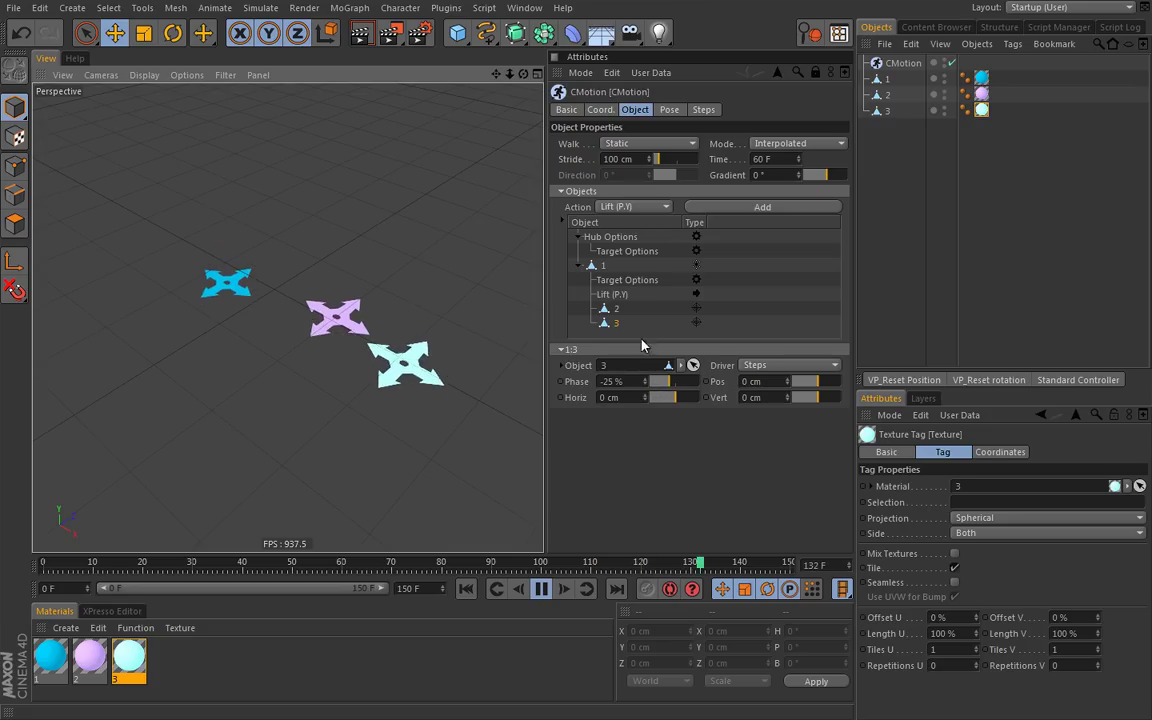
click(616, 310)
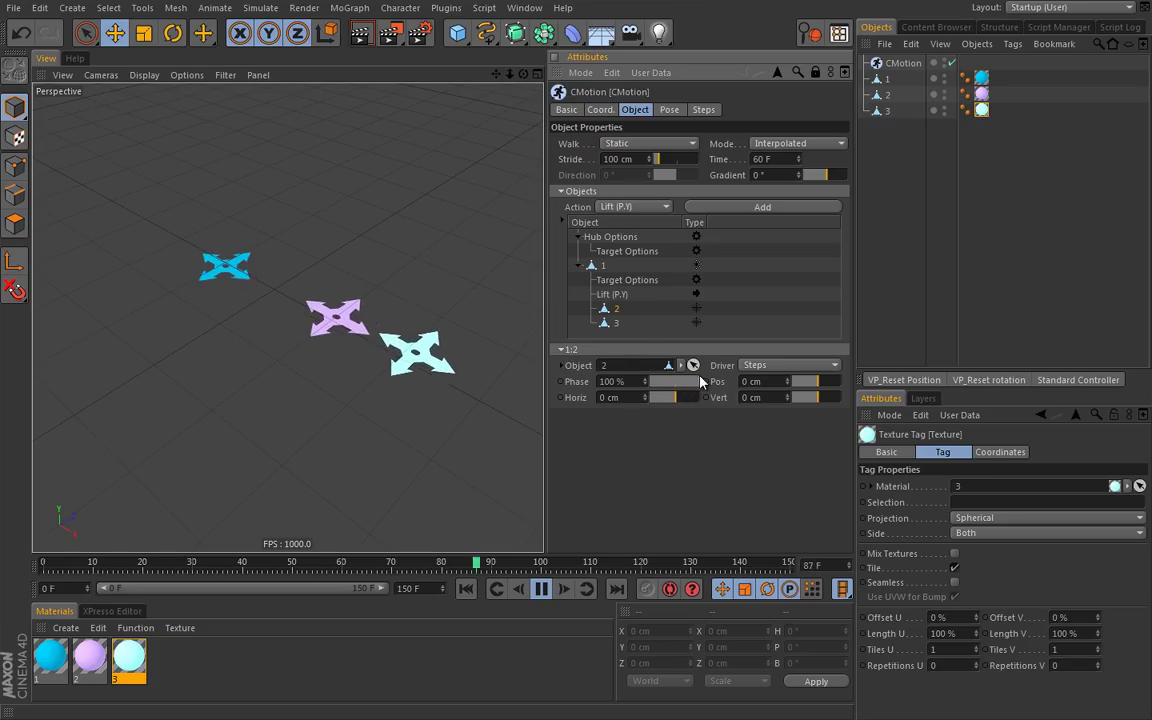
click(618, 324)
drag(668, 385, 655, 384)
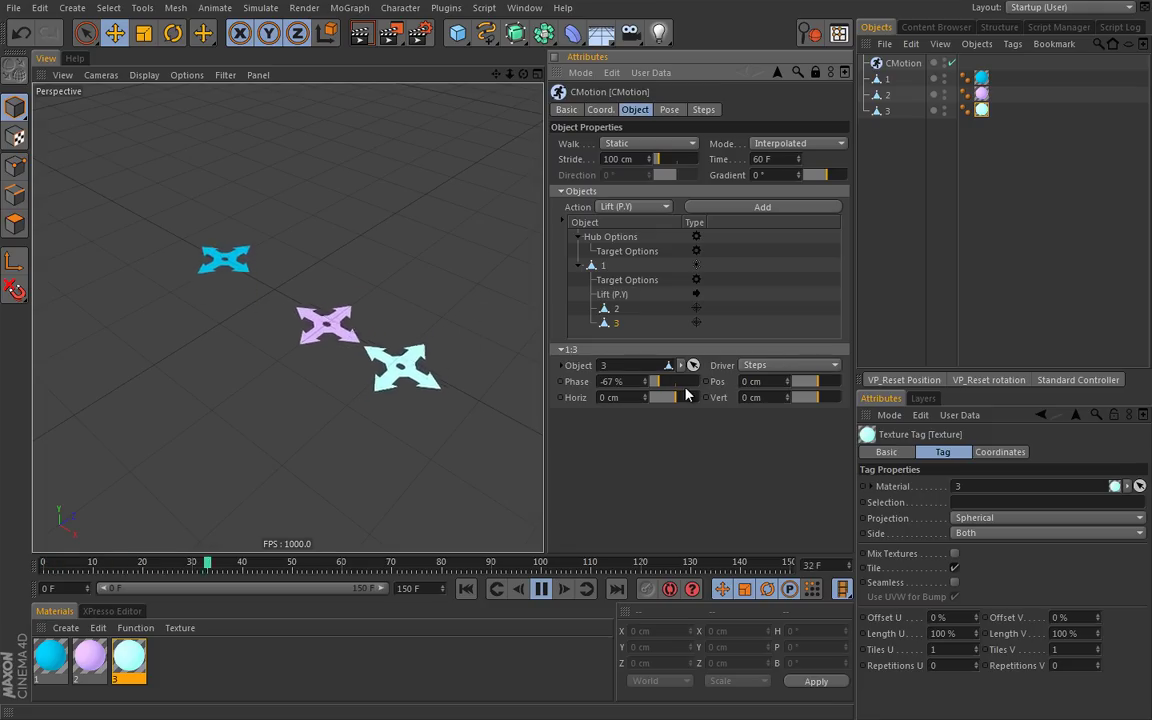
drag(659, 382, 665, 383)
Set object 2's Phase to -86 % and reselect object 3 in the CMotion hierarchy.
click(617, 310)
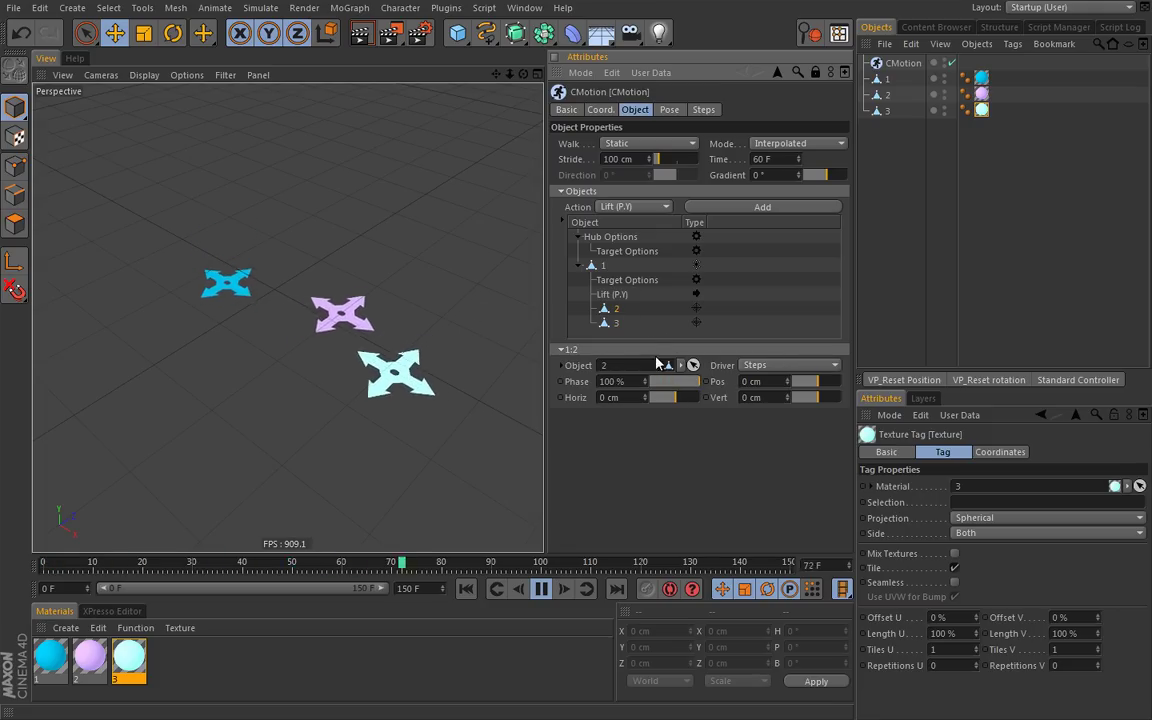
drag(697, 381, 655, 393)
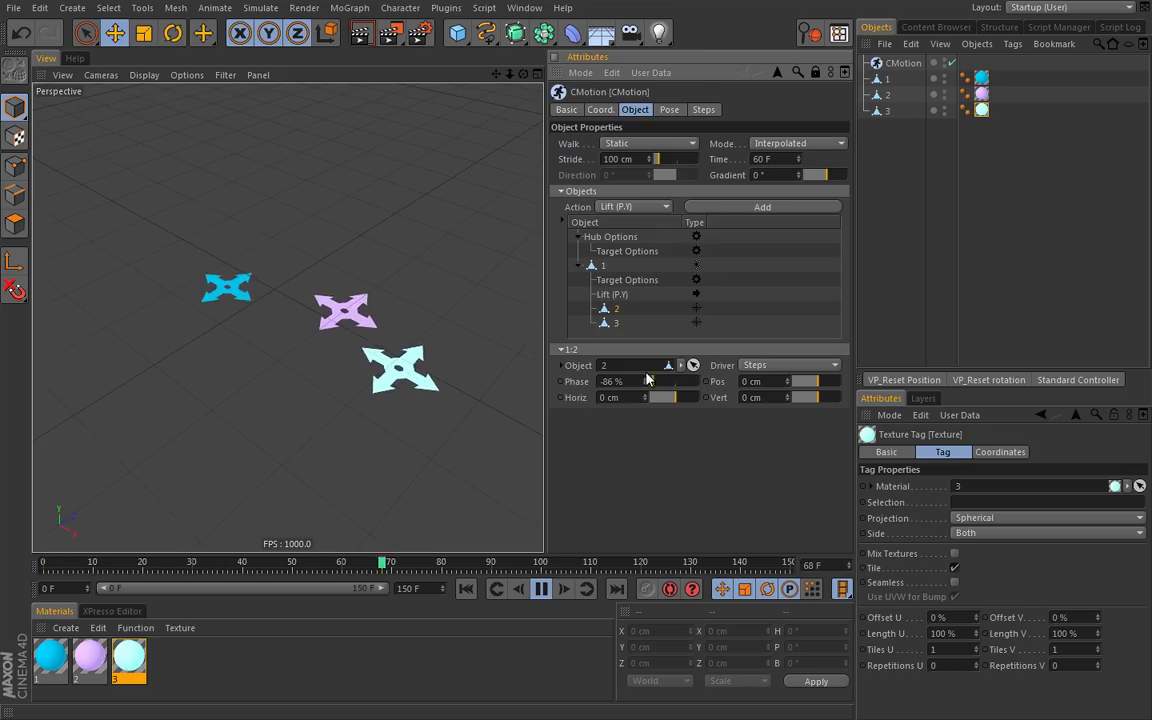
click(617, 325)
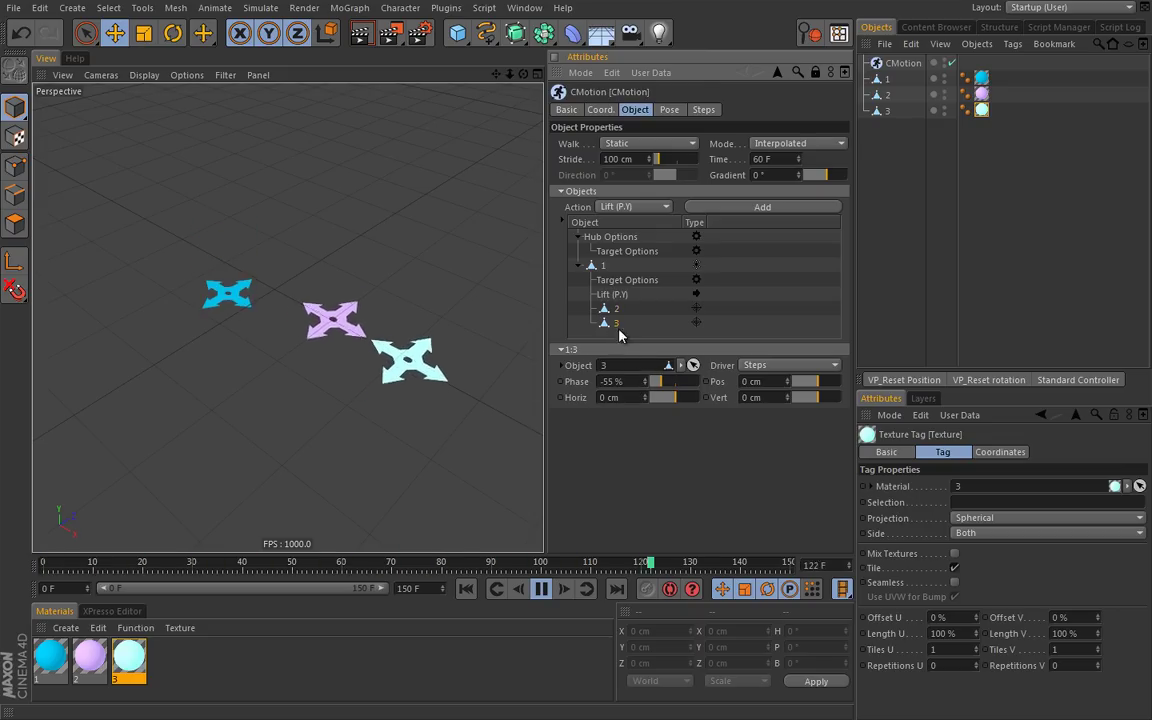
Reset object 3's Phase to 0 %, set its Pos to -69.8 cm, Horiz to 29.7 cm and Vert to 41.3 cm, and set object 2's Phase to 30 %.
right_click(645, 382)
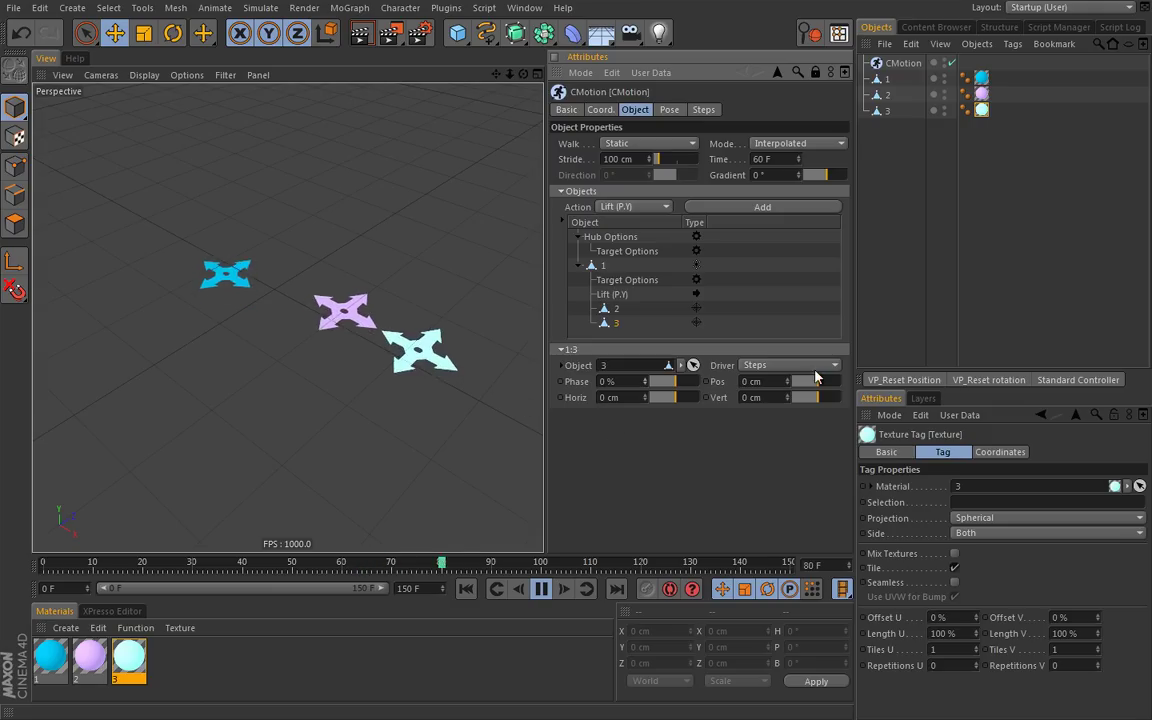
mouse_move(815, 378)
mouse_down()
mouse_move(815, 389)
mouse_move(816, 377)
mouse_move(800, 383)
mouse_move(813, 390)
mouse_up()
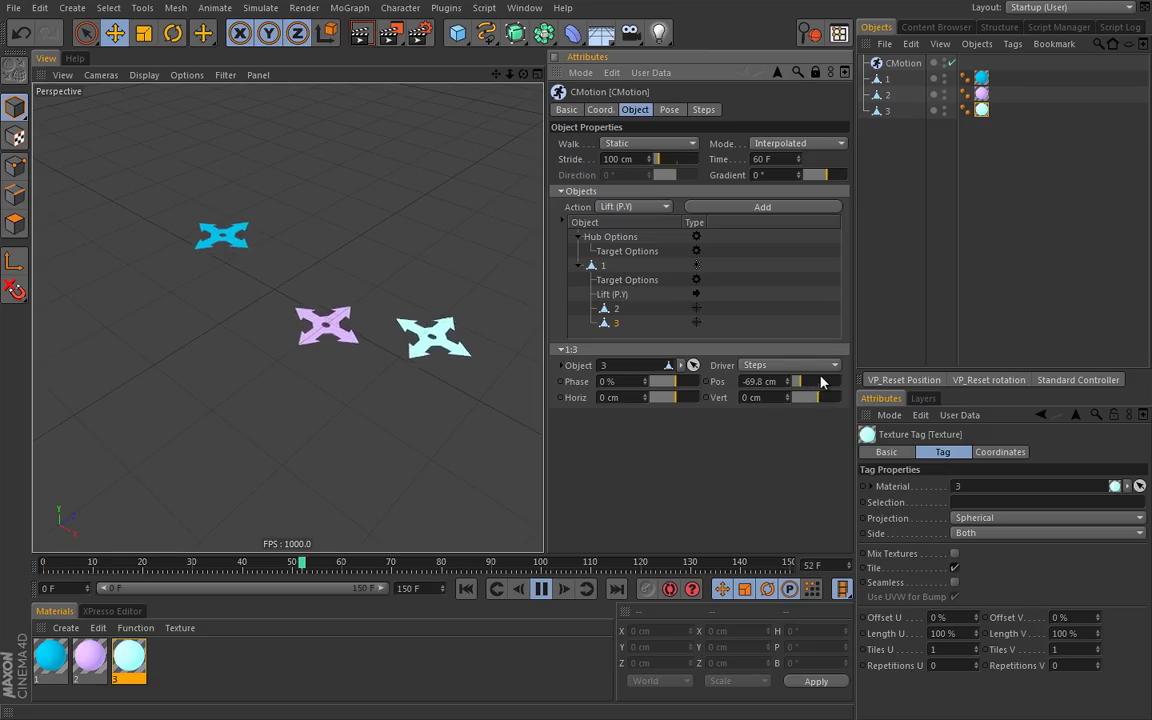
mouse_move(674, 400)
mouse_down()
mouse_move(645, 427)
mouse_move(673, 398)
mouse_move(658, 398)
mouse_move(681, 398)
mouse_up()
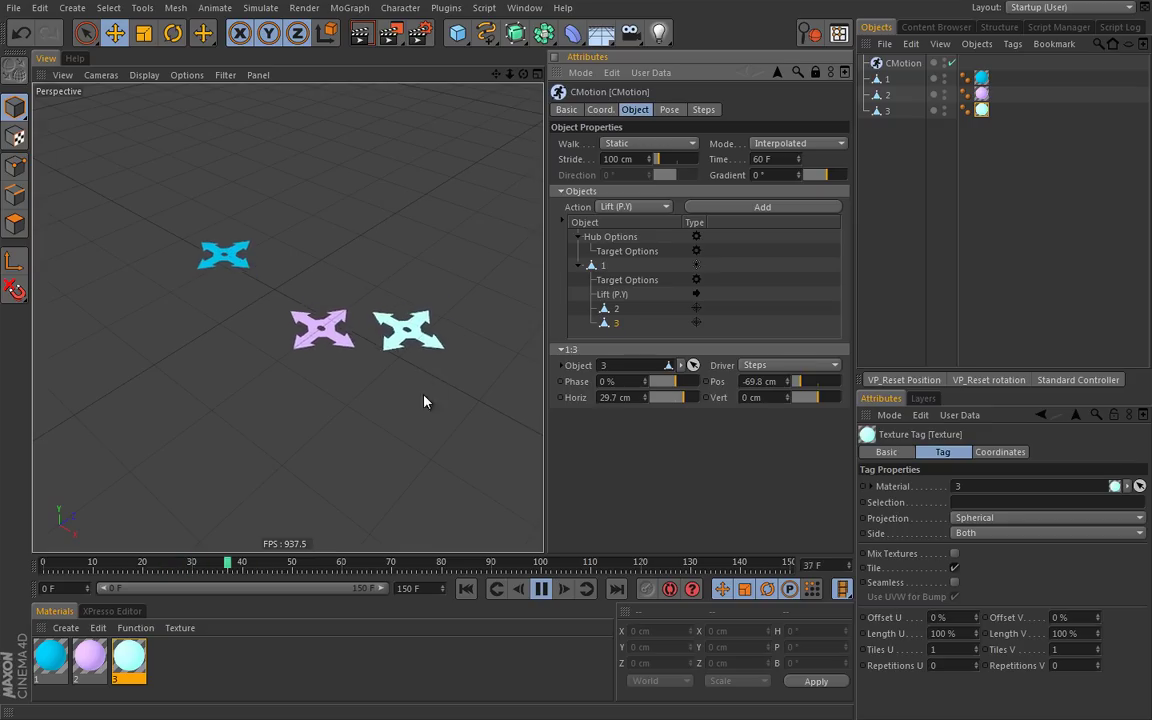
drag(816, 399, 828, 398)
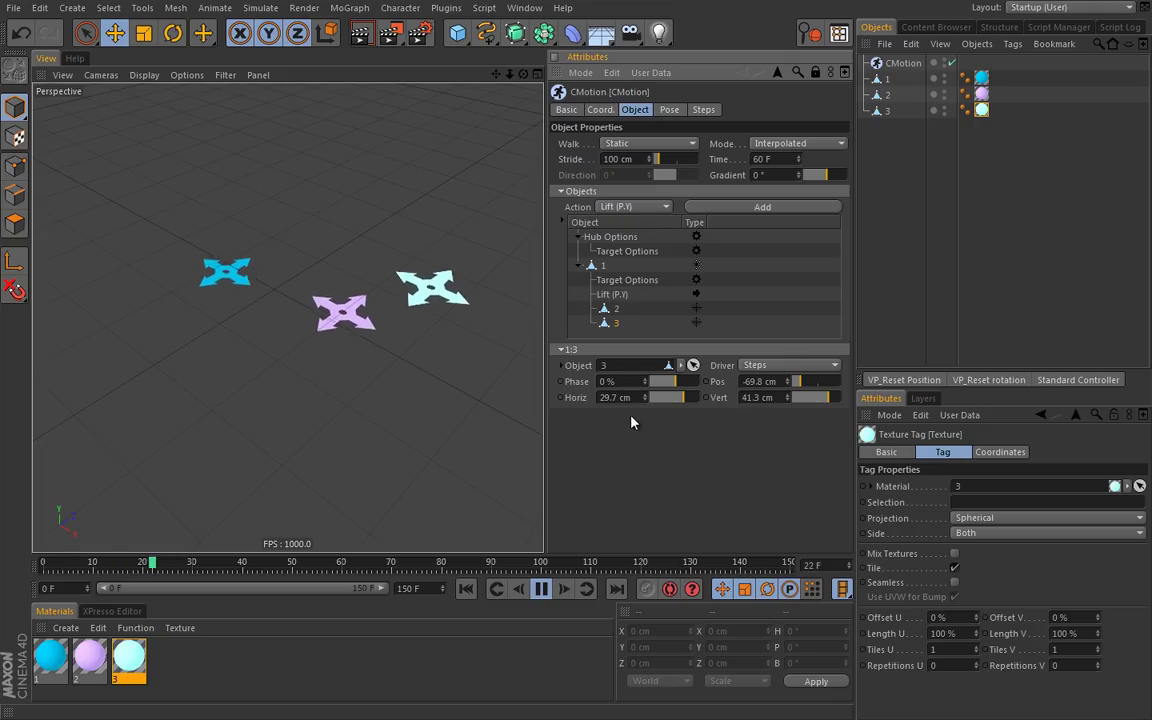
drag(663, 390, 686, 387)
click(616, 308)
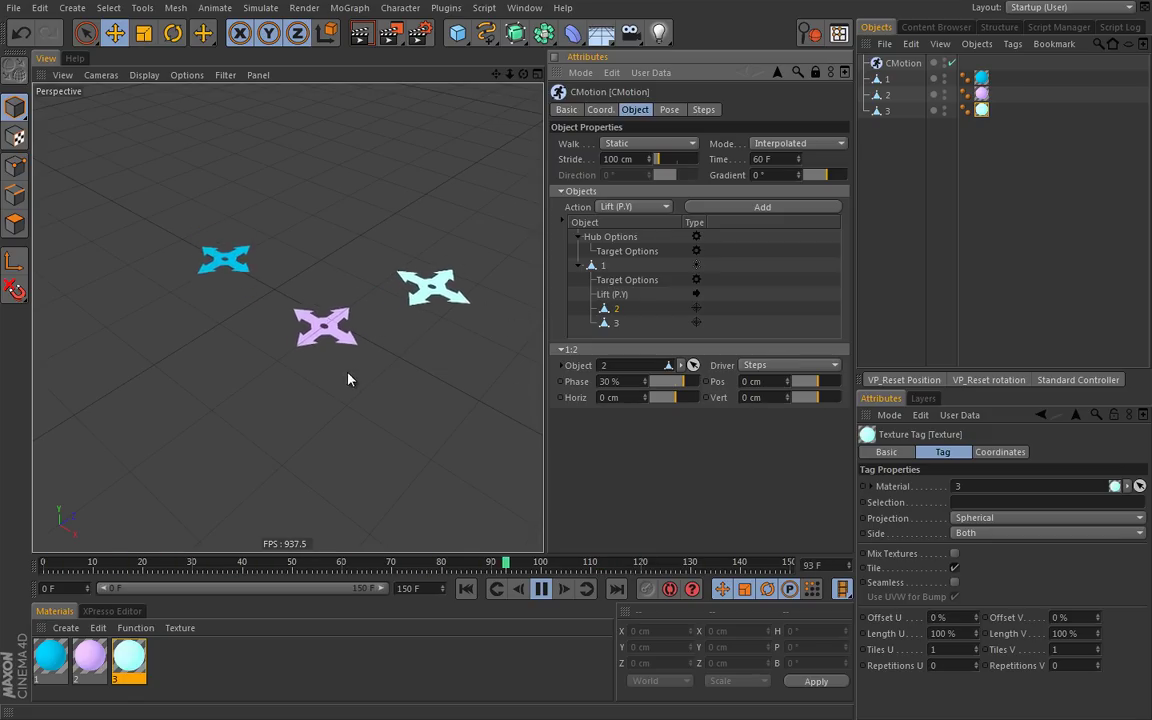
Stop playback, return to frame 0, and delete objects 2 and 3 from both the scene and the CMotion hierarchy.
click(541, 589)
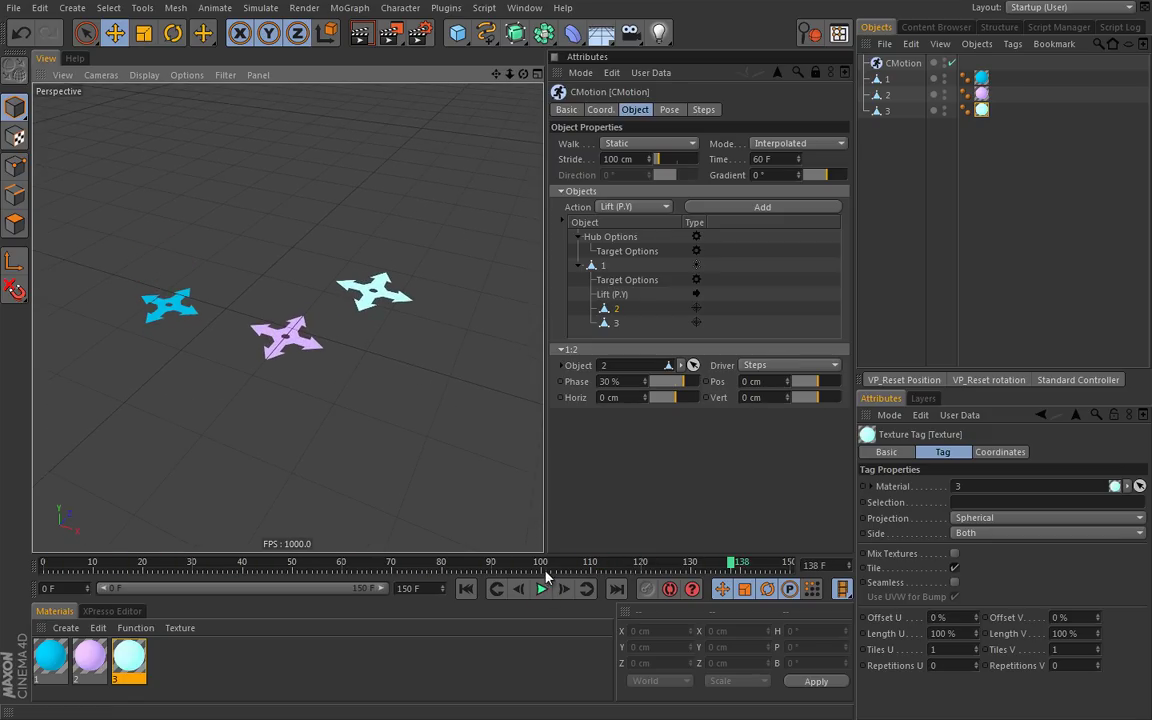
click(466, 588)
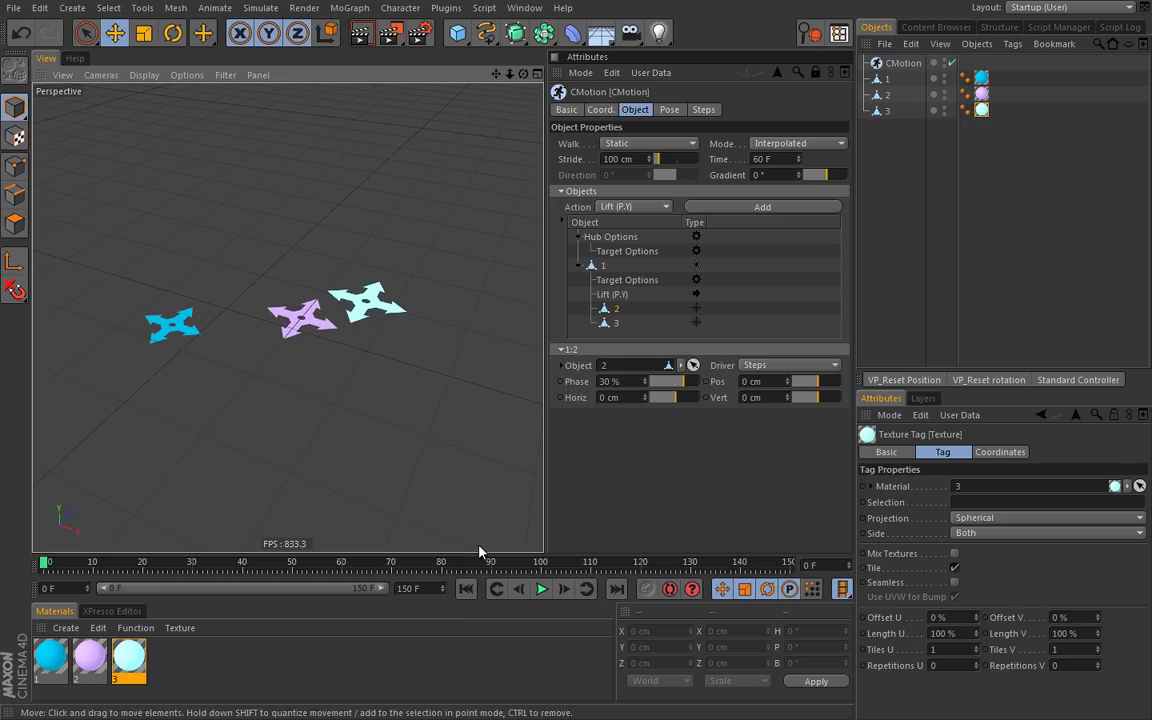
click(889, 111)
key(Delete)
click(888, 96)
key(Delete)
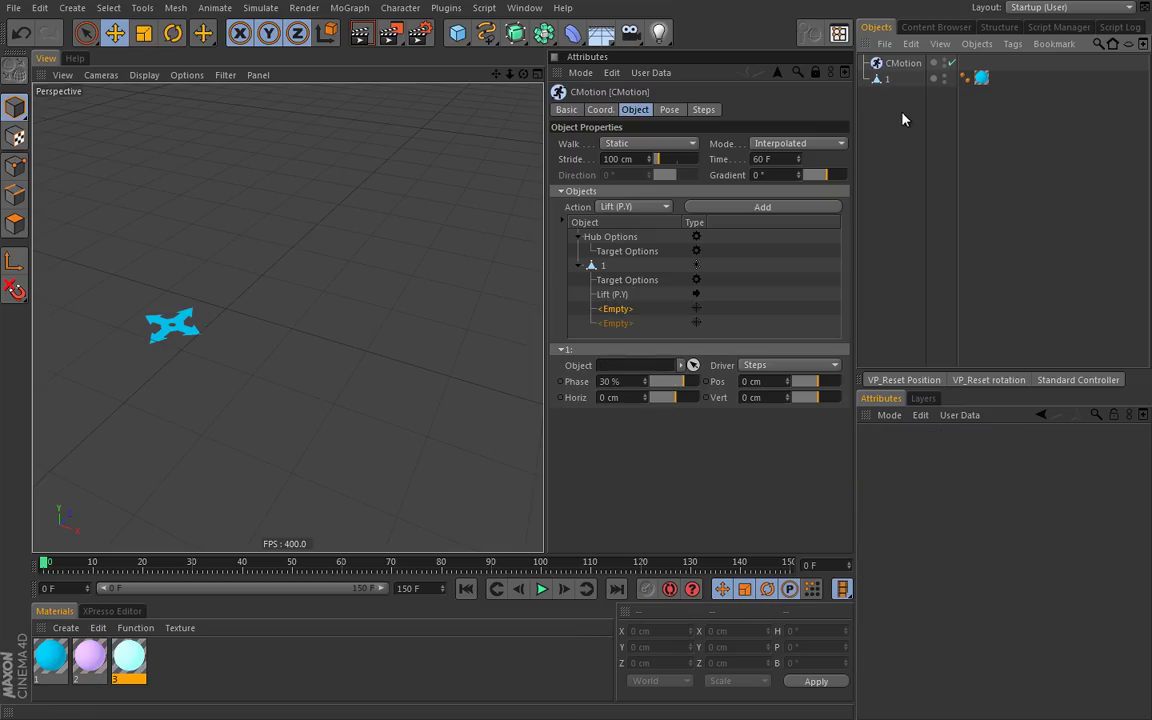
key(Delete)
click(617, 308)
key(Delete)
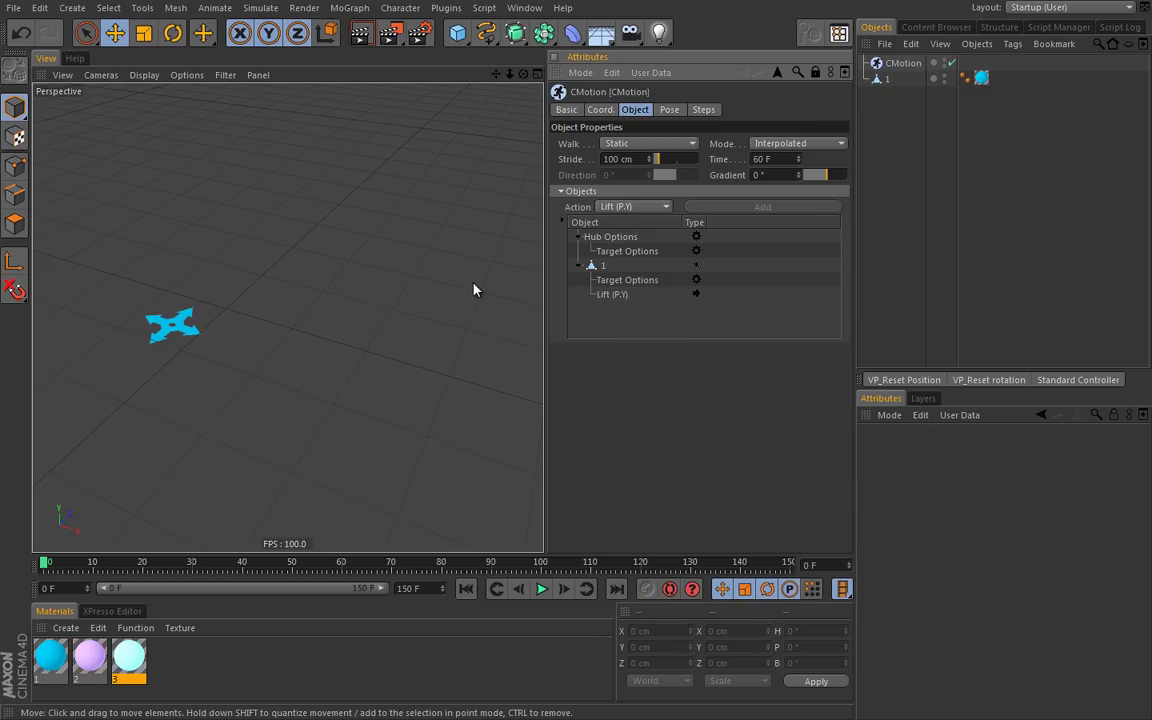
Disable the CMotion object and reset object 1's position to the world origin.
click(951, 63)
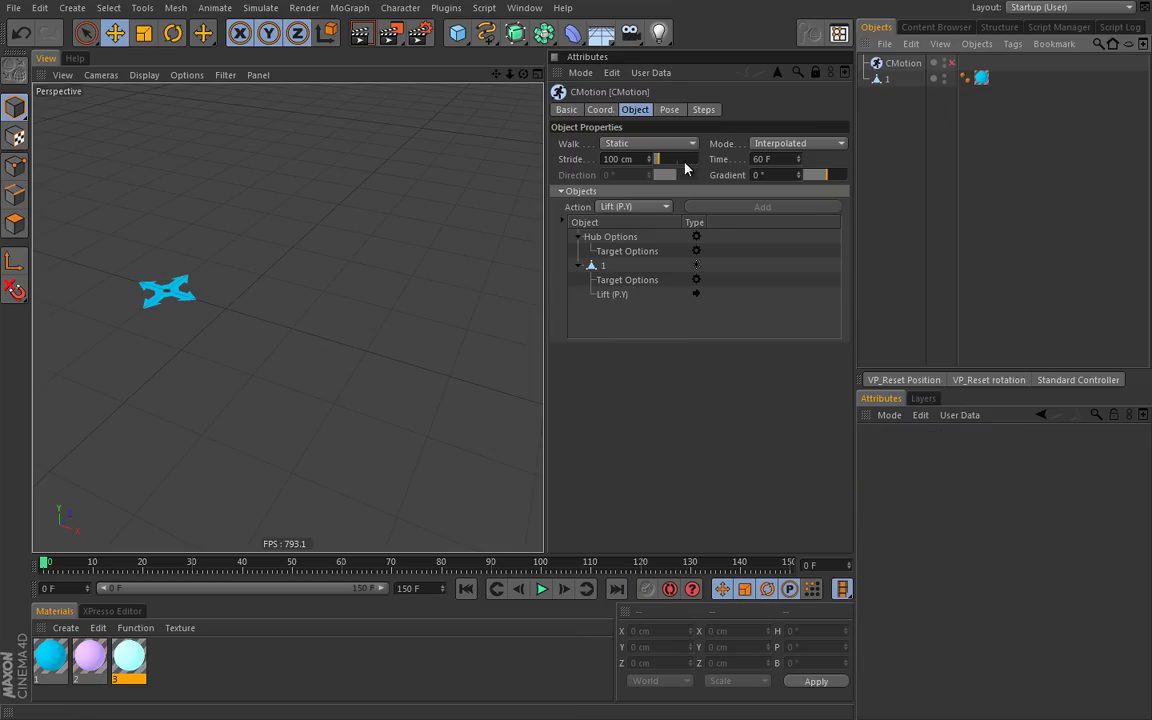
drag(331, 215, 484, 297)
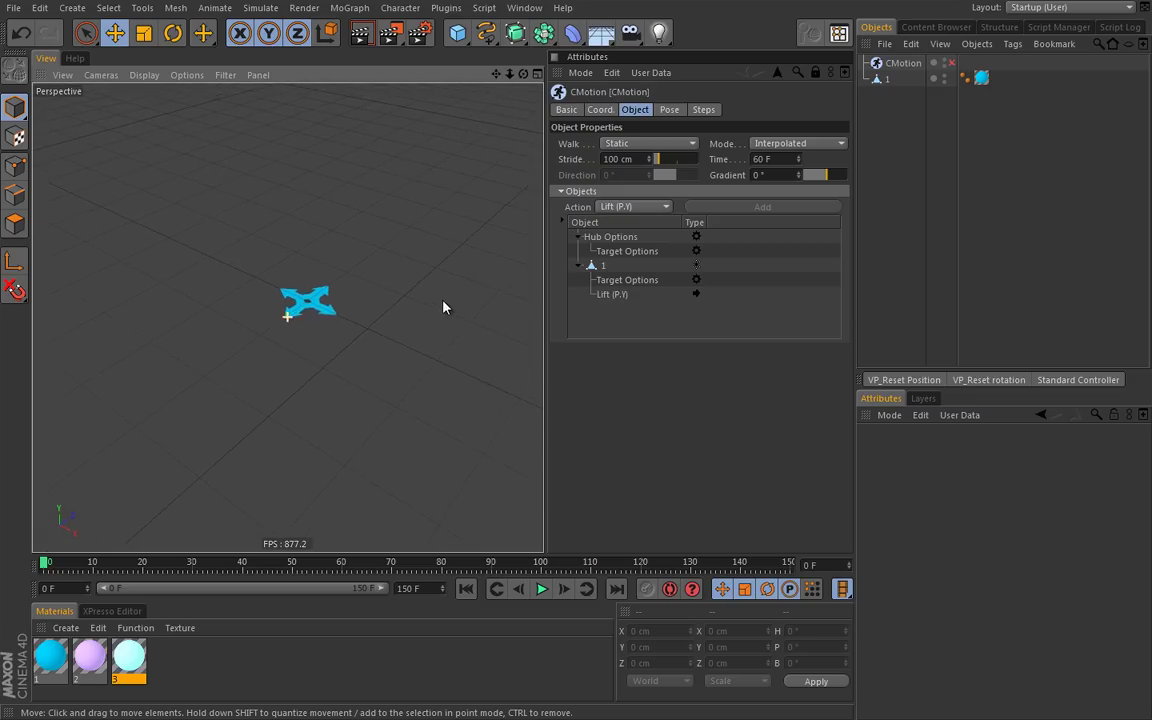
click(880, 79)
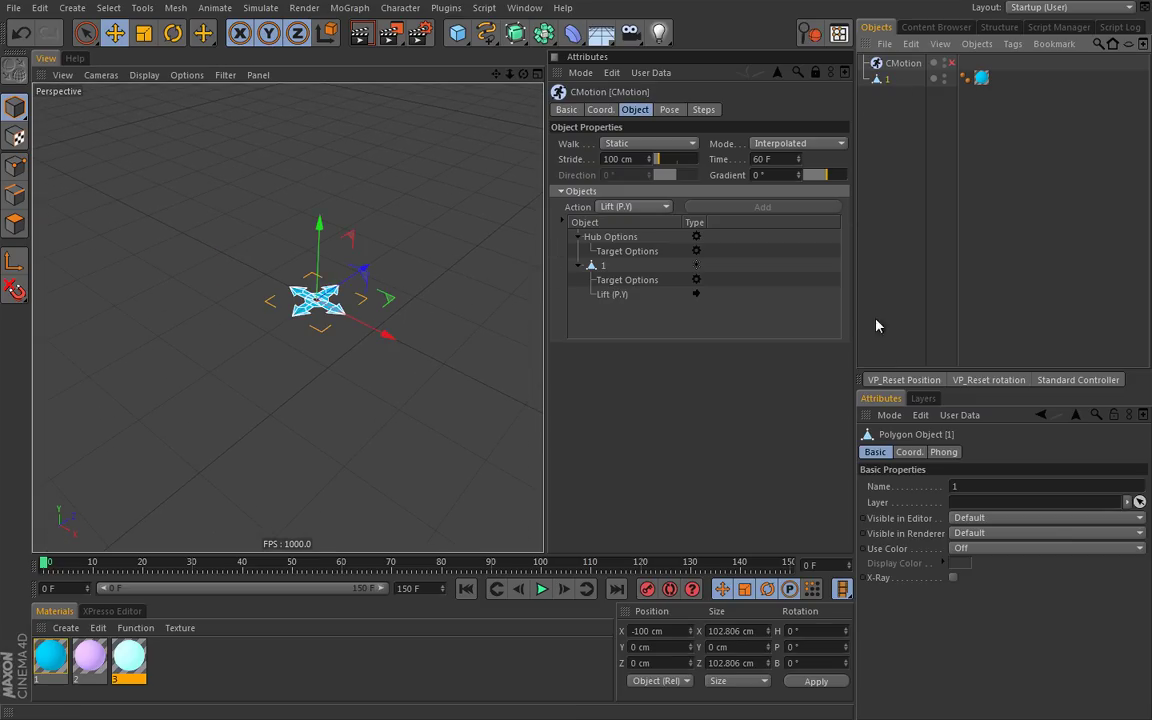
click(904, 381)
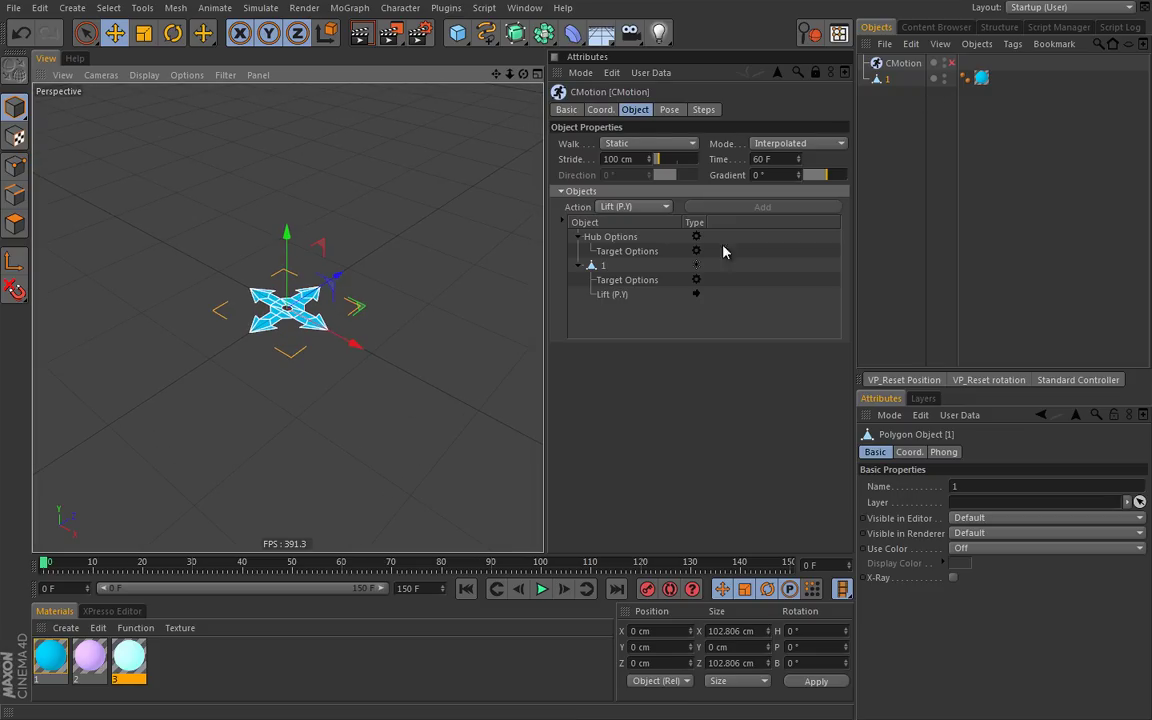
Delete the Lift (P.Y) action from object 1 in the CMotion hierarchy and re-enable the CMotion object.
click(614, 295)
key(Delete)
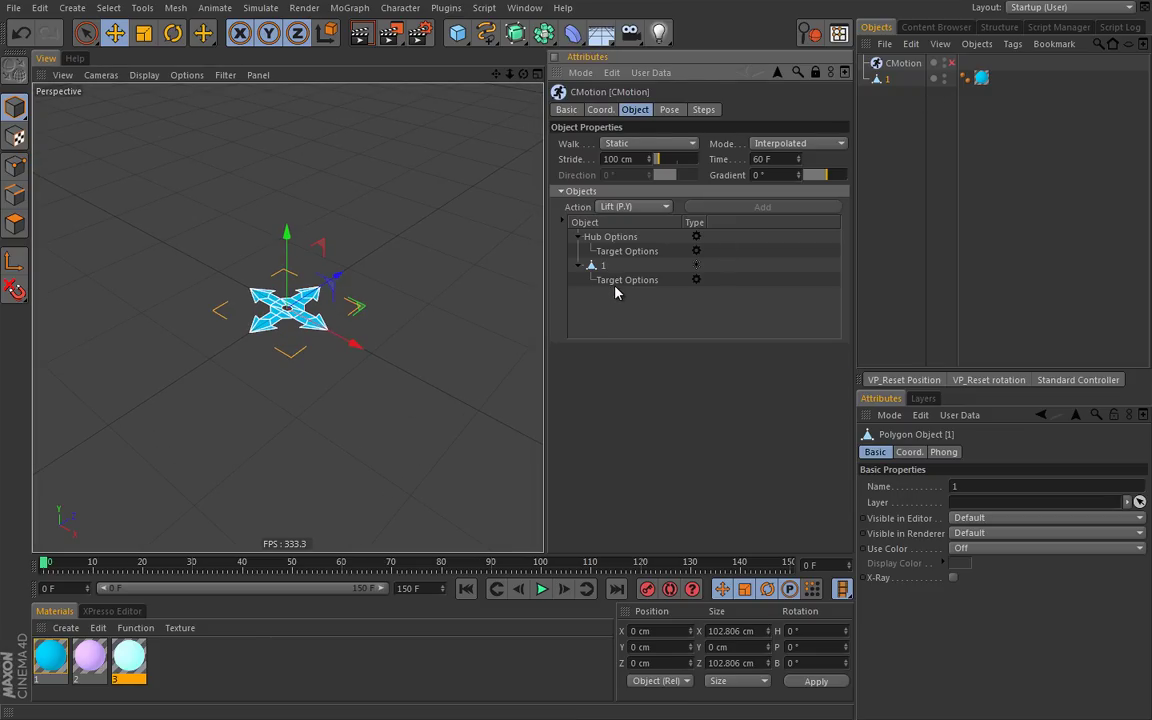
click(669, 378)
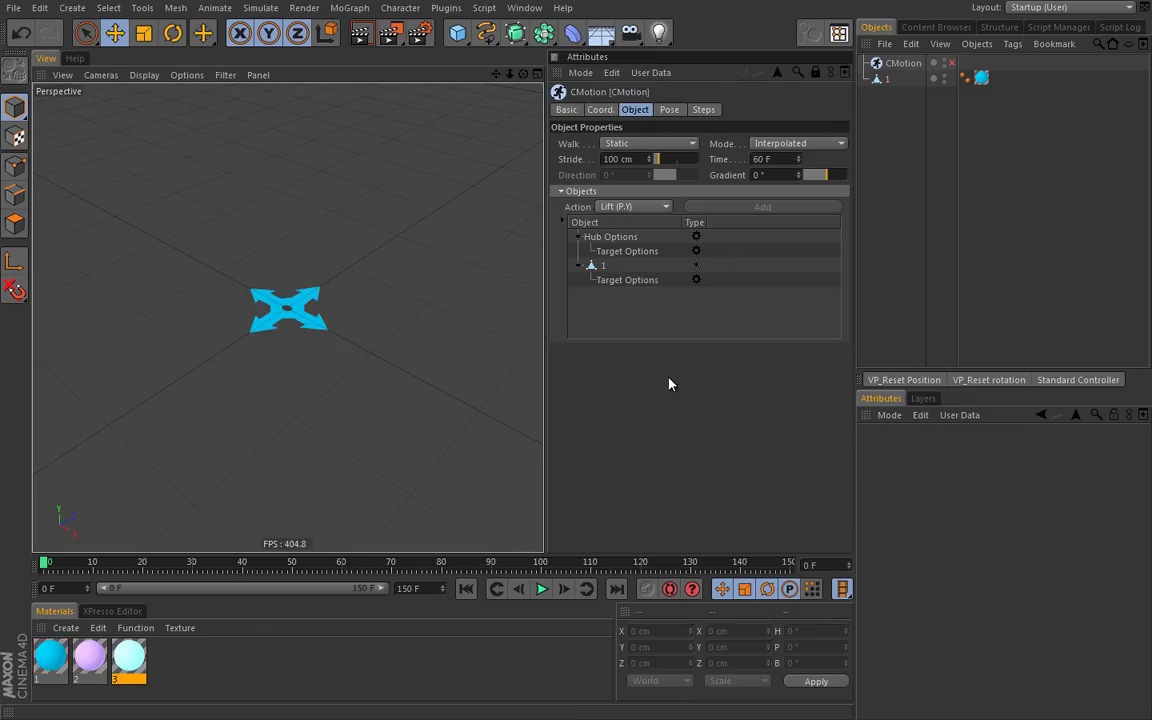
click(951, 63)
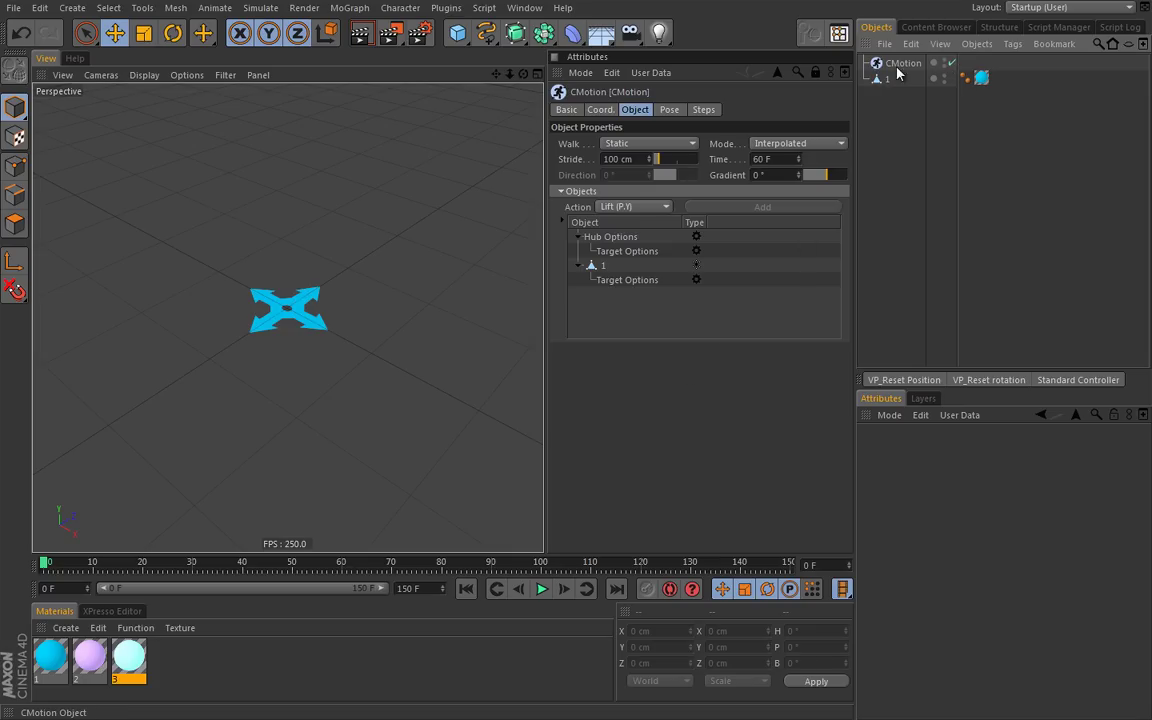
Add a Push (P.Z) action to the Hub Options in the CMotion hierarchy.
click(619, 240)
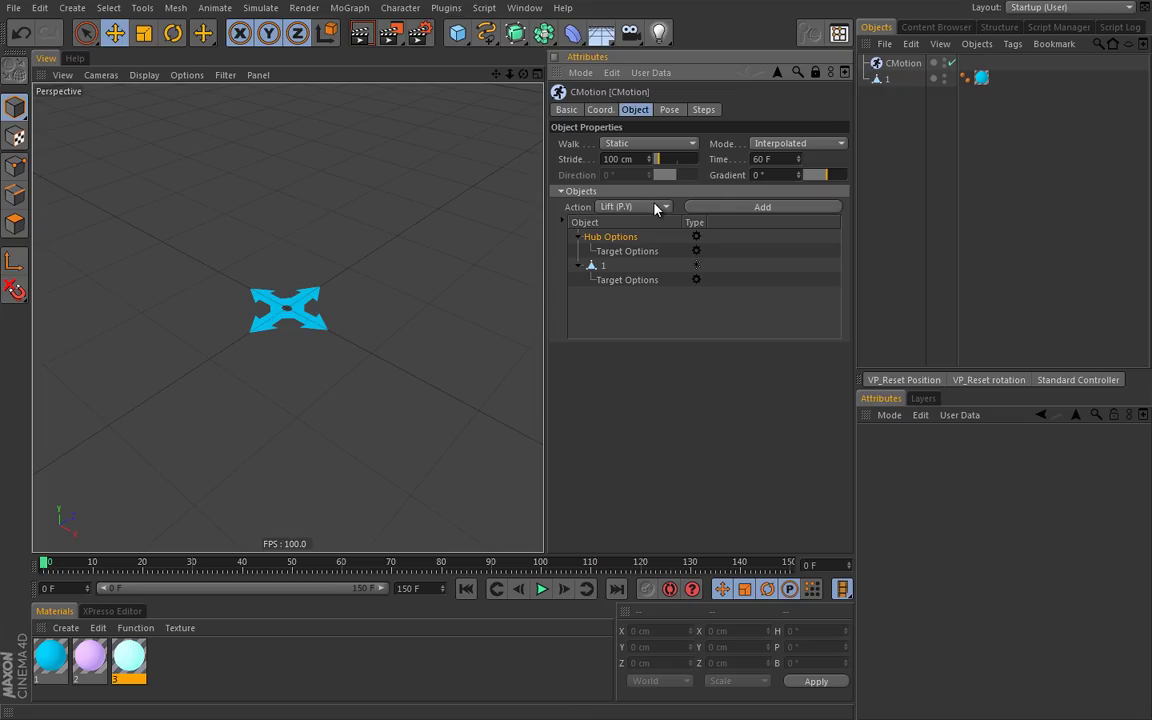
click(655, 207)
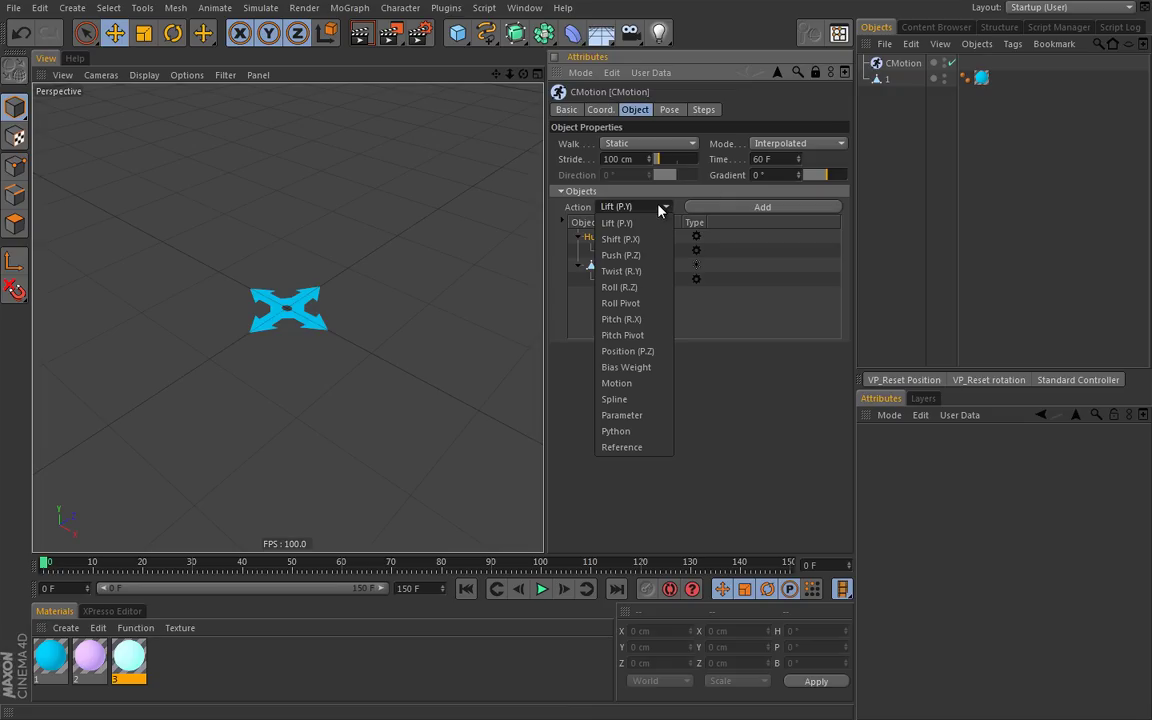
click(627, 257)
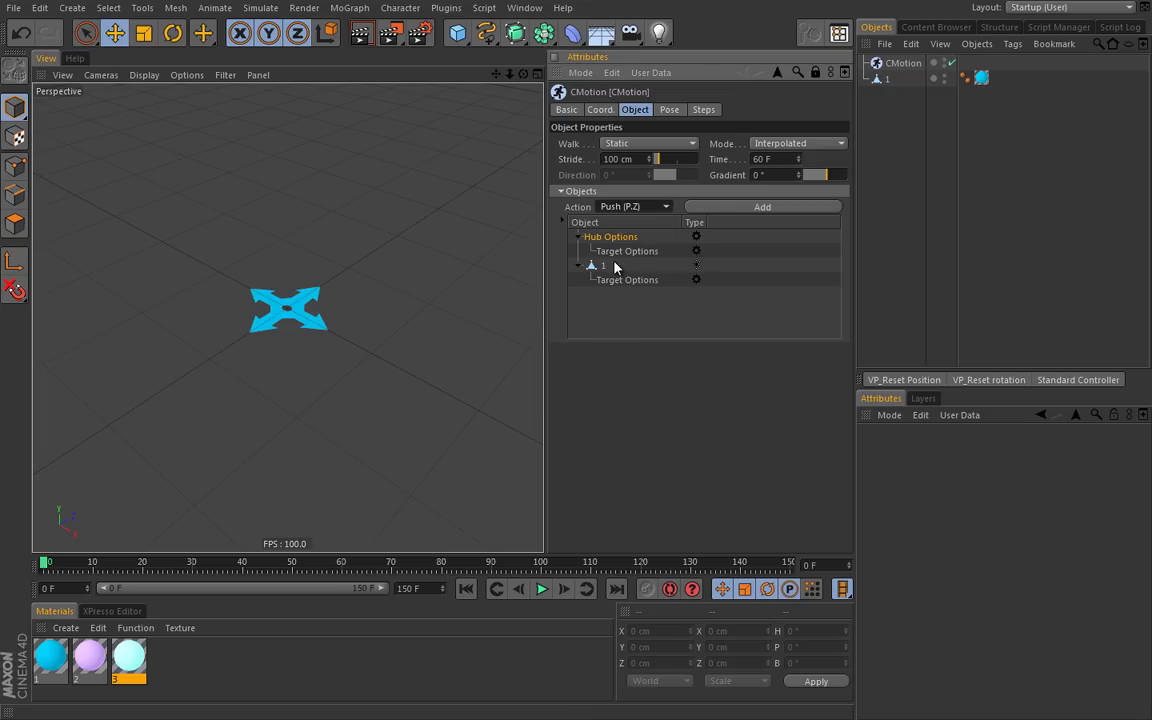
click(750, 211)
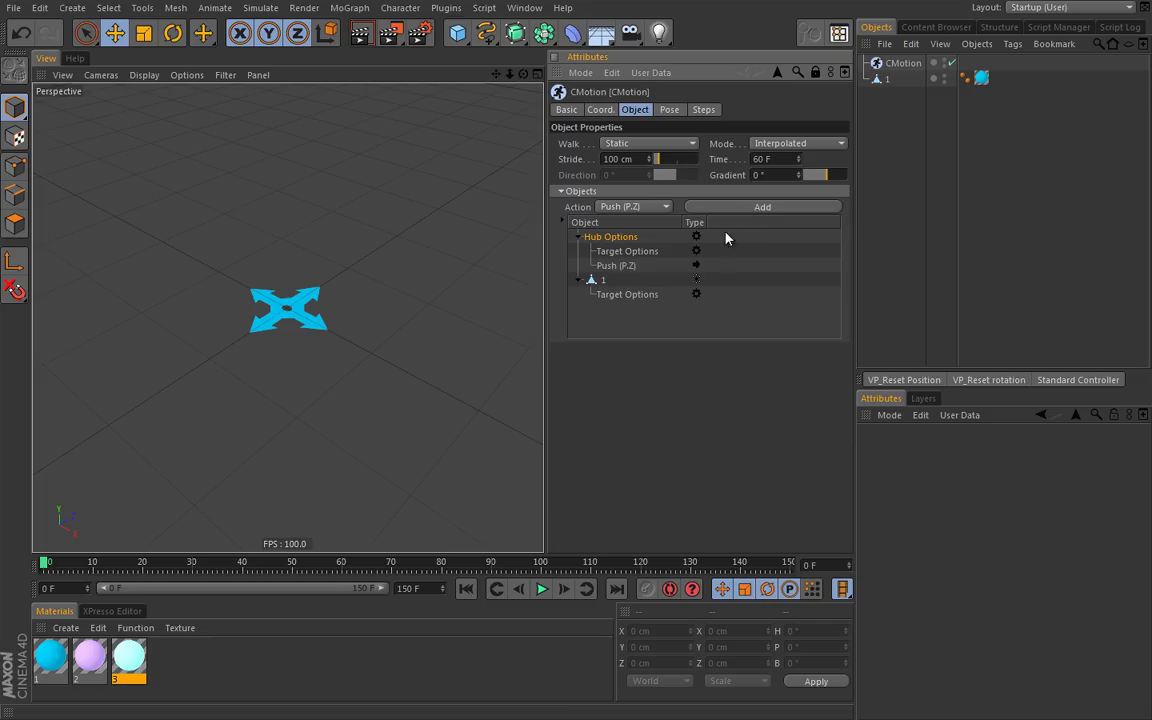
Set the hub's Push (P.Z) amount to 10 cm and start playing the animation.
click(616, 266)
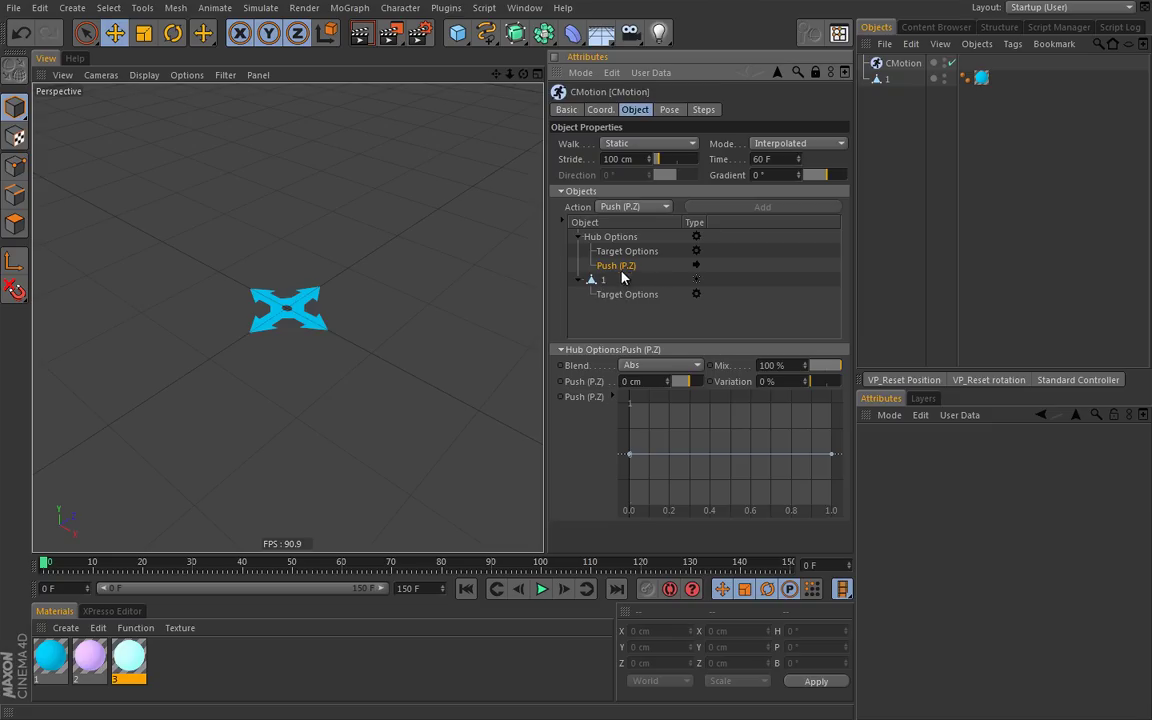
click(644, 381)
text(10)
key(Return)
click(541, 589)
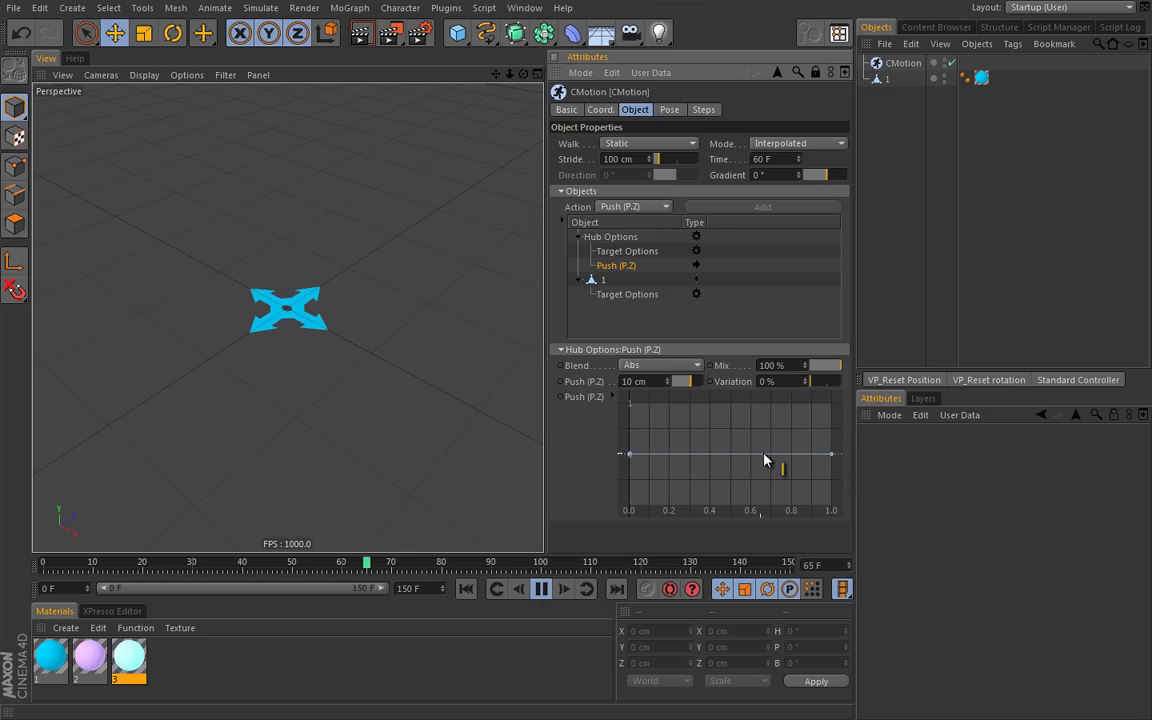
Raise the end point of the hub's Push (P.Z) curve to 1 and set the Push amount to 100 cm.
drag(831, 455, 847, 365)
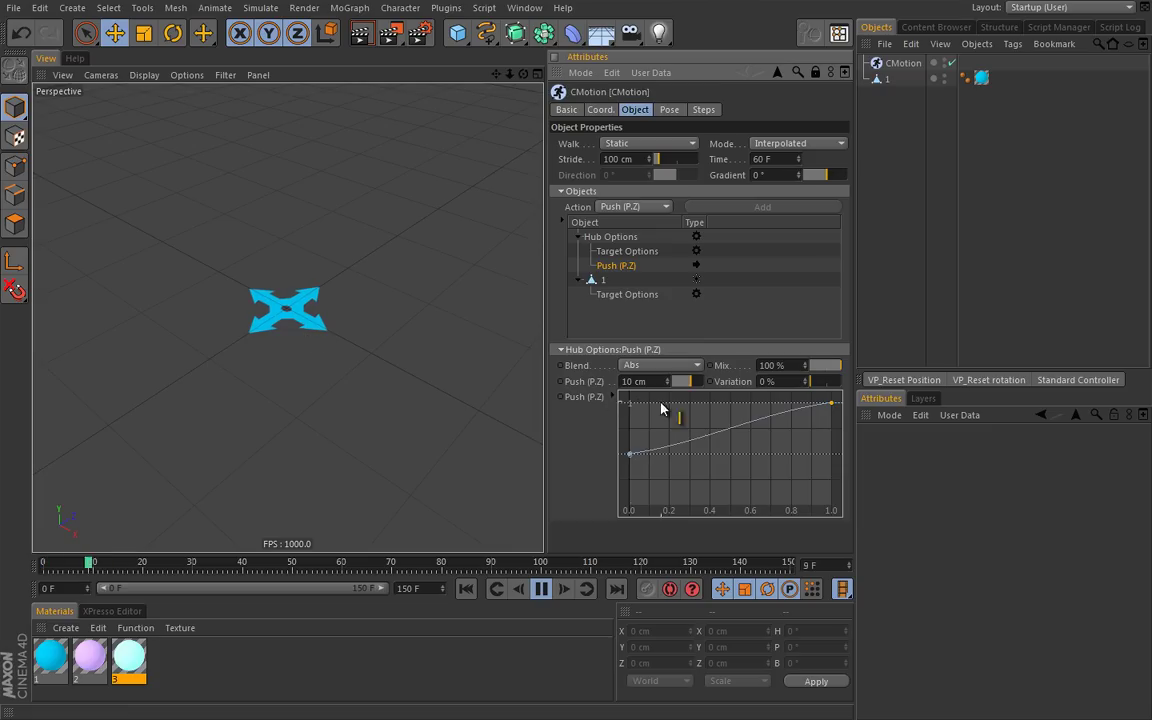
drag(656, 381, 592, 388)
text(100)
key(Return)
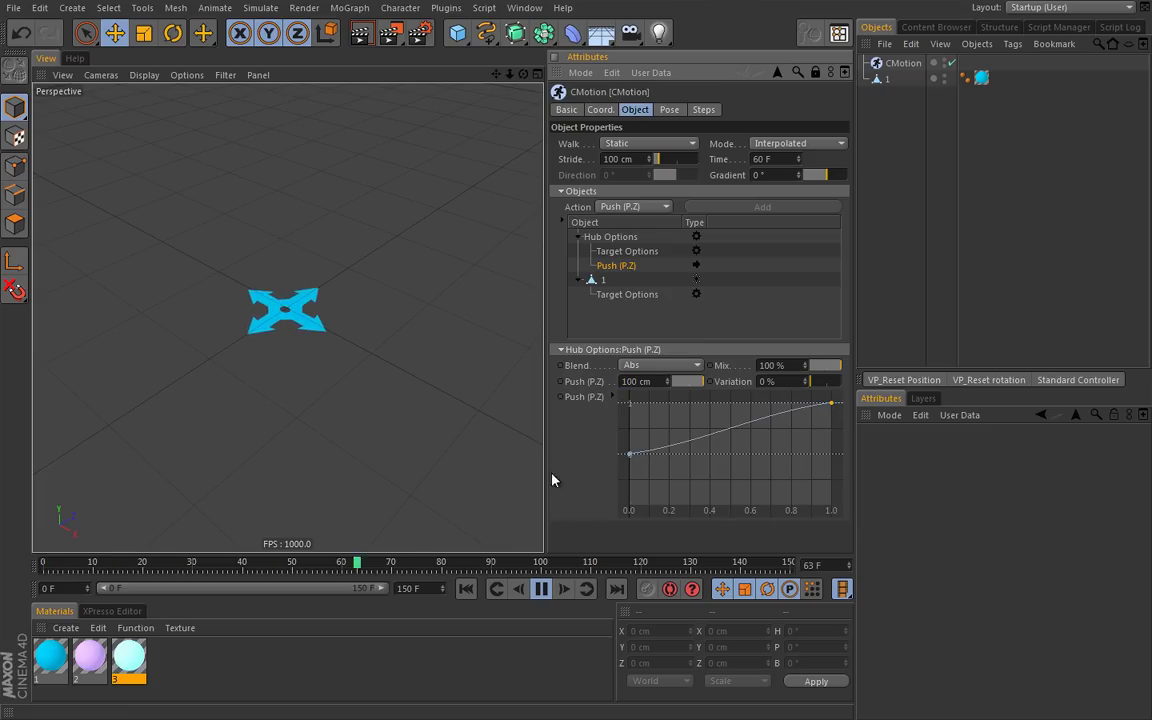
Stop playback and move the Push (P.Z) action from the Hub Options to object 1 in the CMotion hierarchy.
click(603, 281)
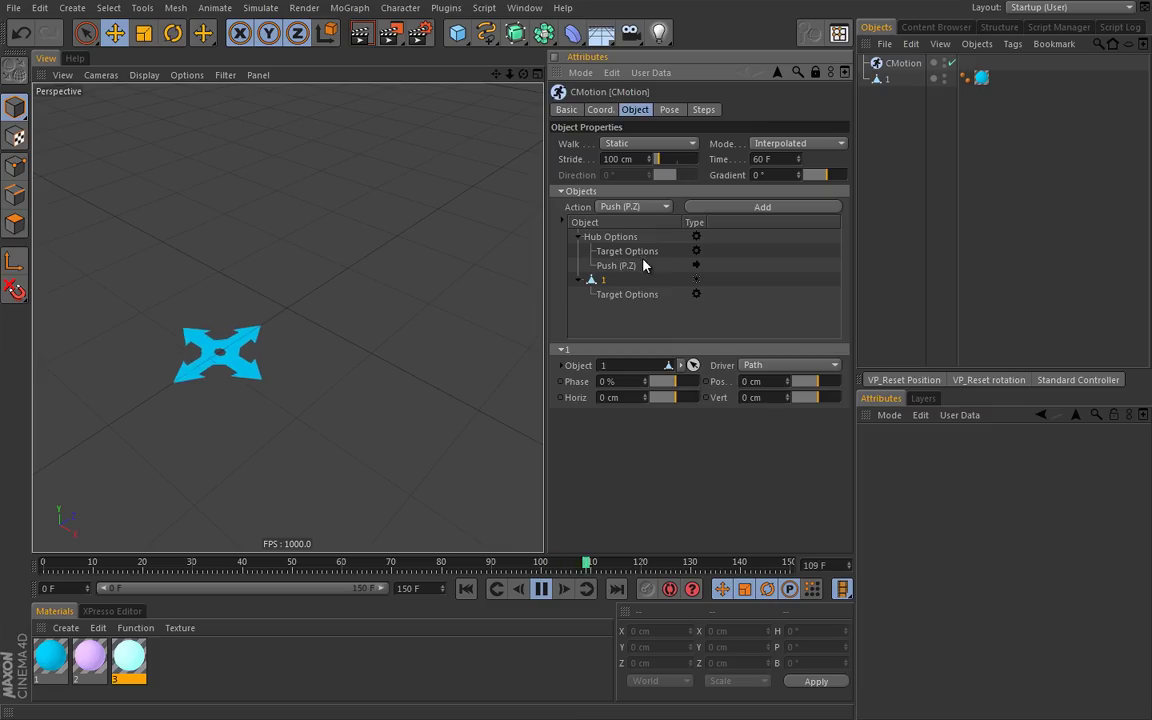
click(541, 589)
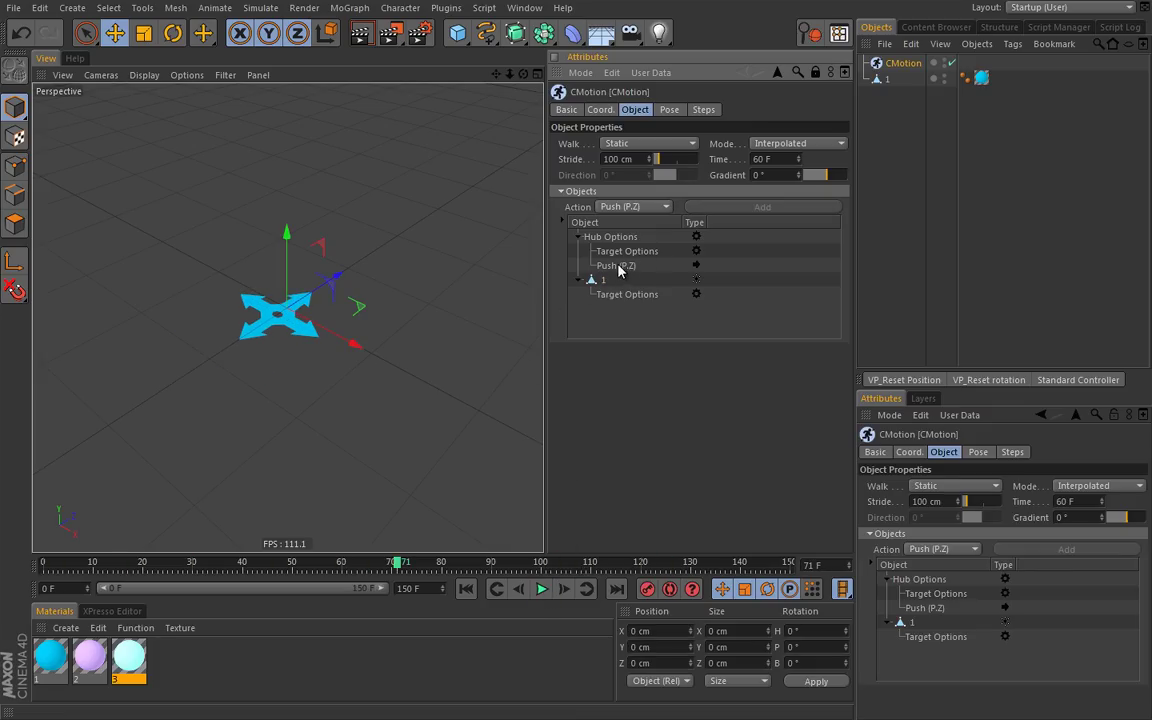
drag(612, 273, 617, 291)
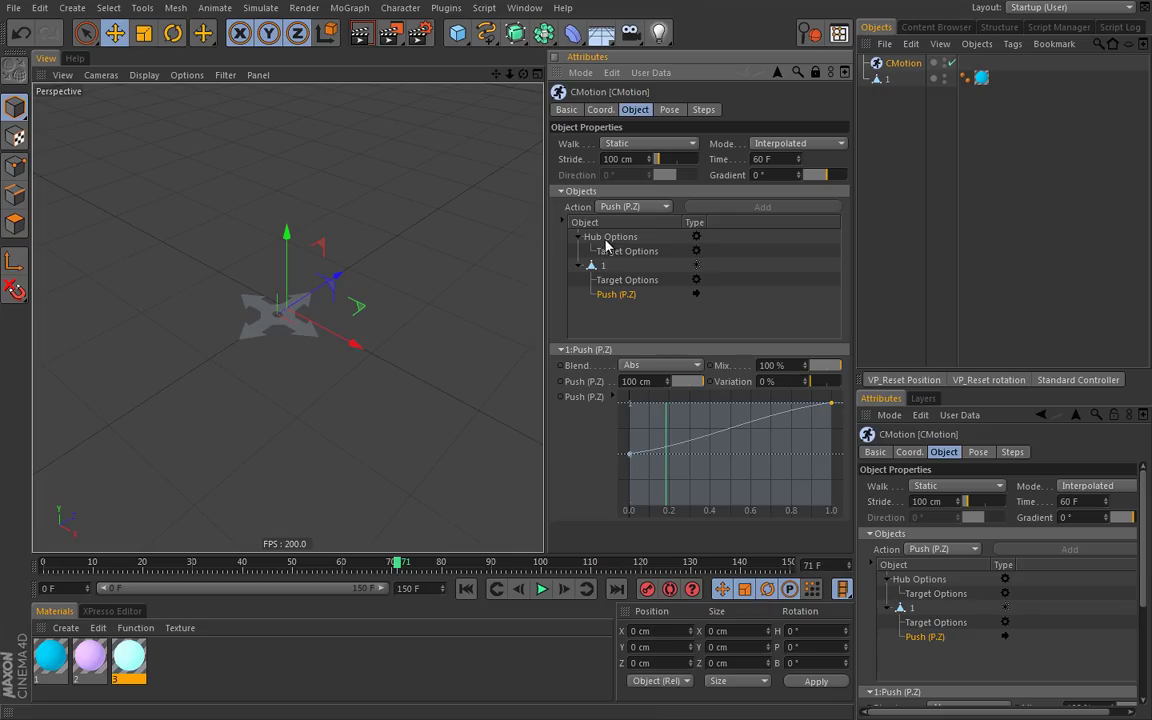
right_click(613, 297)
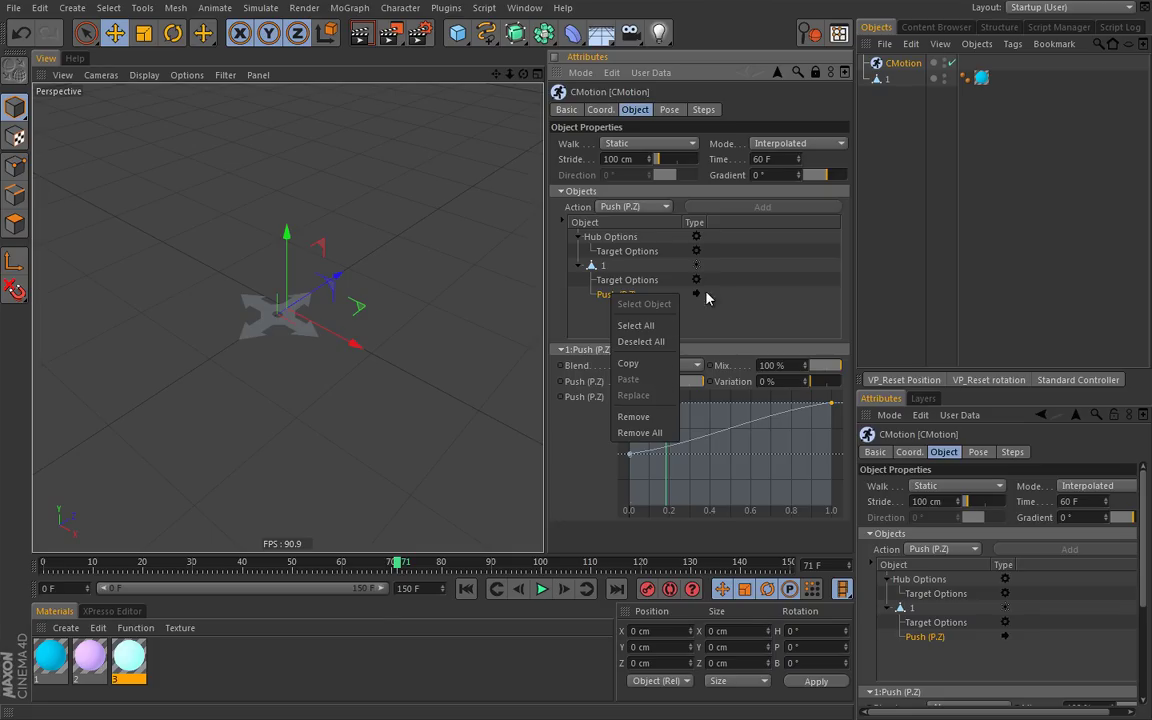
click(595, 317)
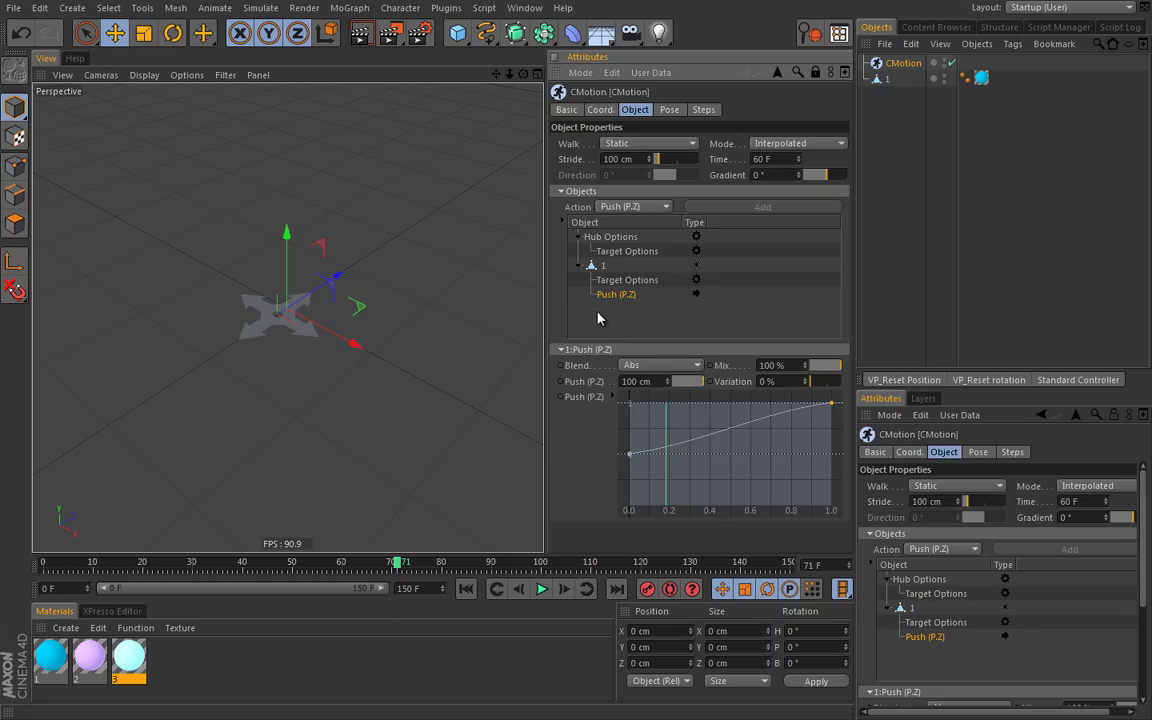
Duplicate object 1 in the scene and rename the copy as 2.
ctrl+drag(887, 80, 905, 98)
click(908, 97)
key(Delete)
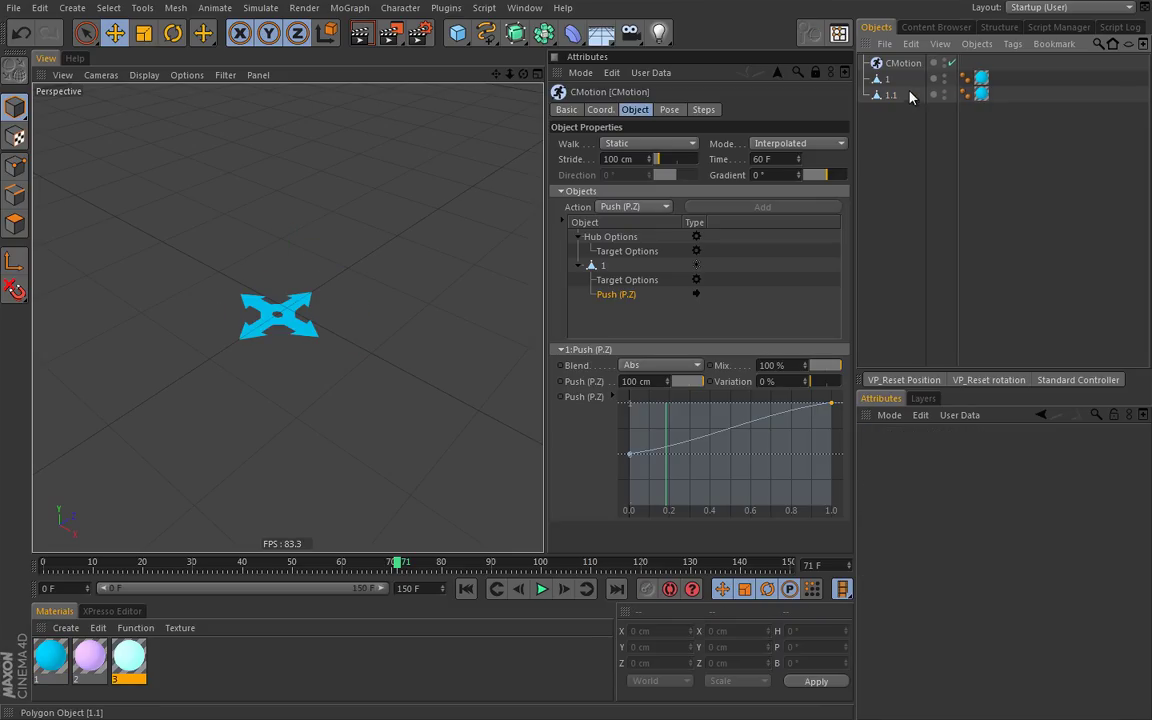
click(891, 96)
text(2)
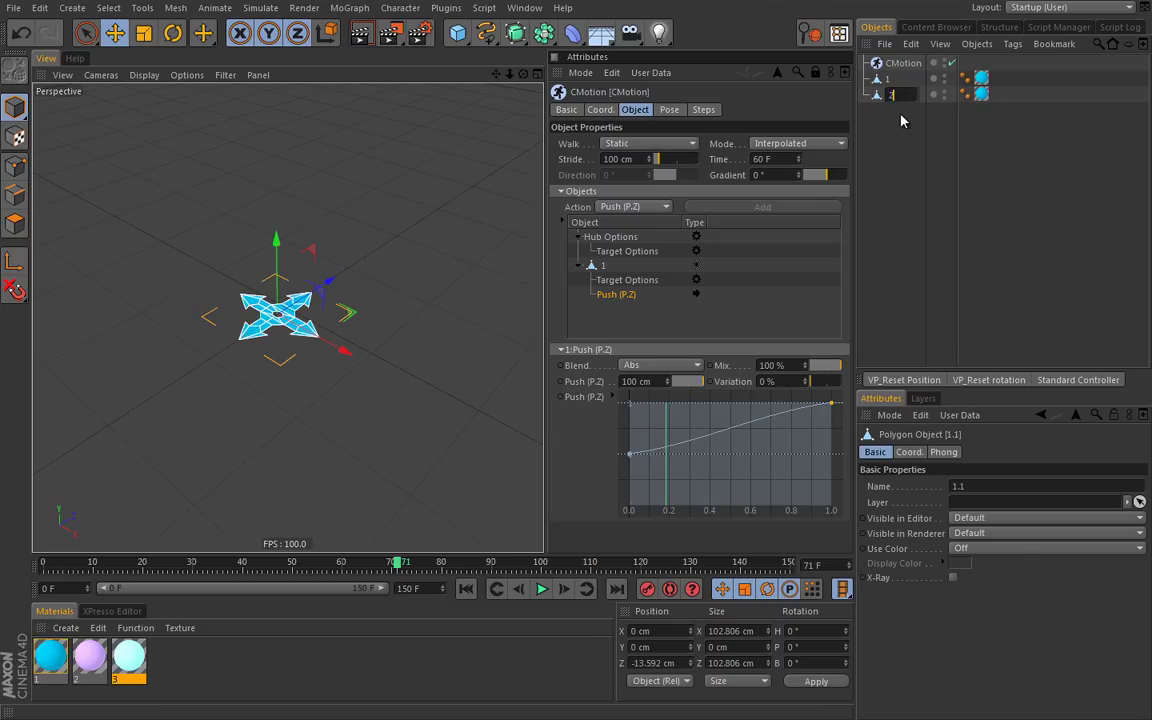
key(Return)
Replace object 2's blue material with the purple material 2.
click(984, 95)
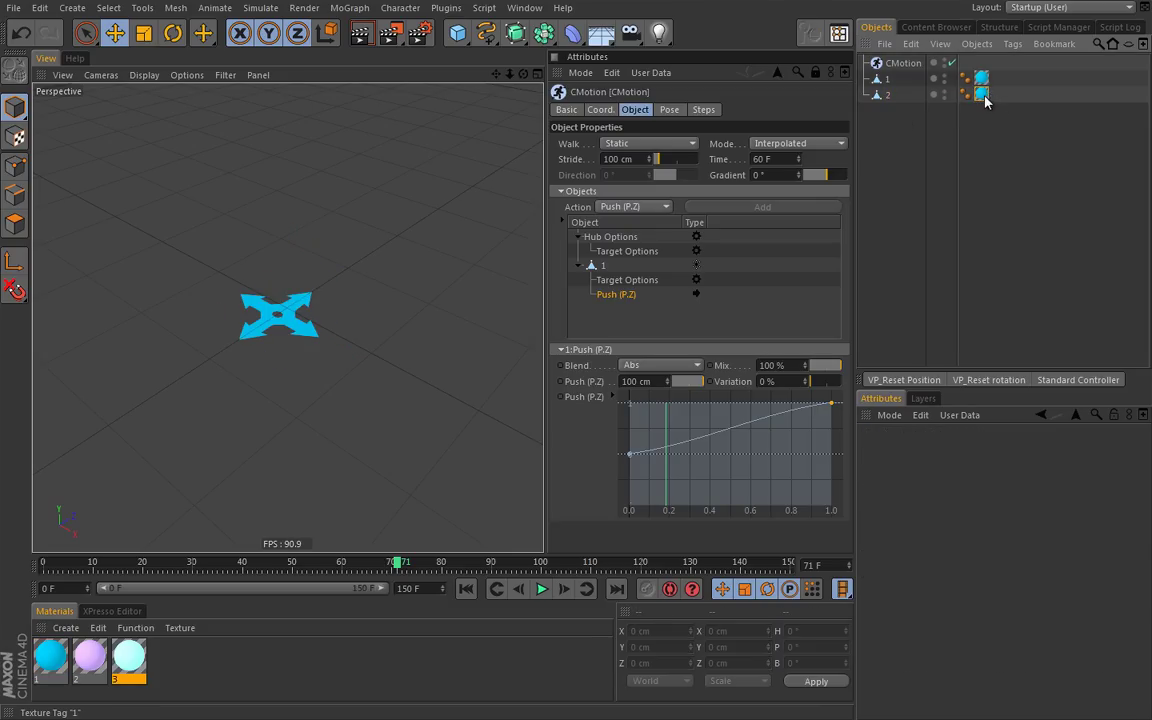
key(Delete)
drag(90, 657, 888, 96)
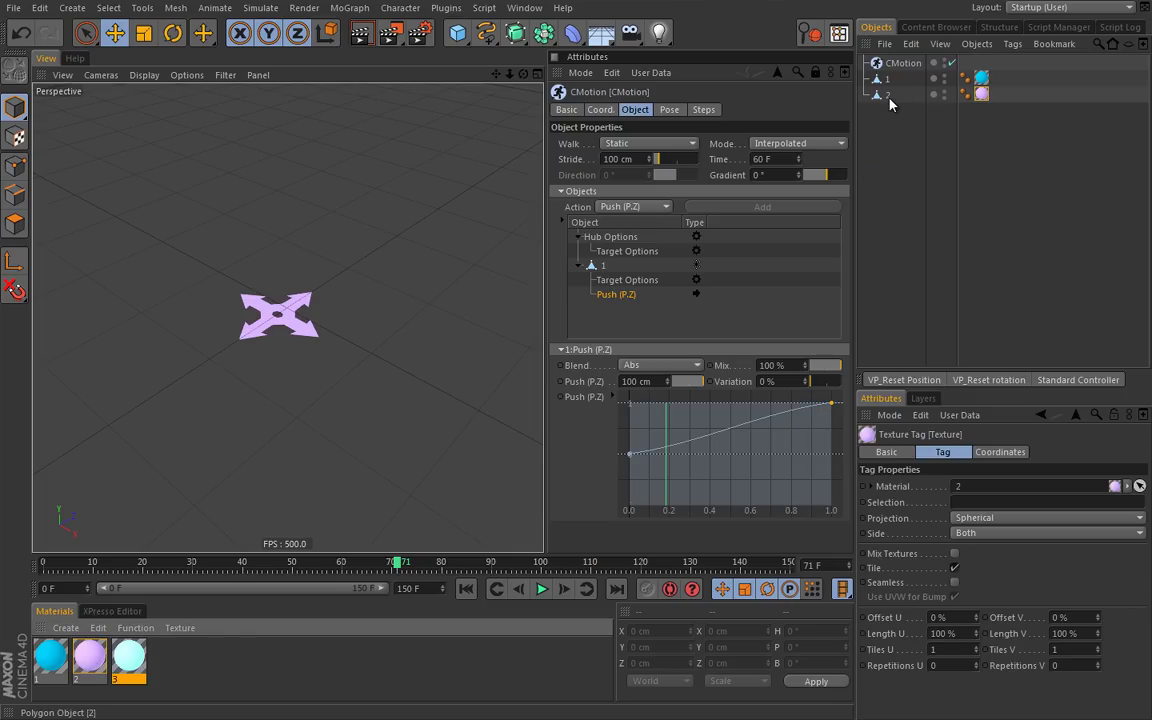
Move object 2 to about X 123 cm, Z -14 cm, nest it under object 1 in the CMotion hierarchy, and start playback.
click(887, 95)
drag(435, 404, 462, 420)
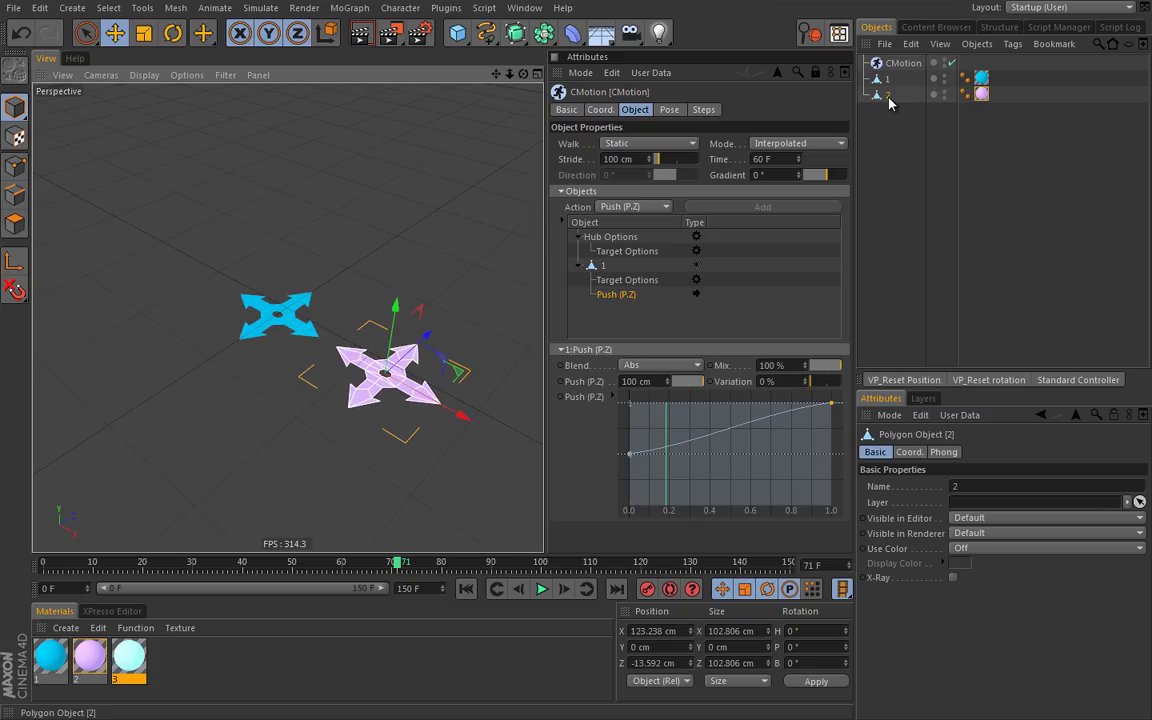
drag(883, 98, 615, 276)
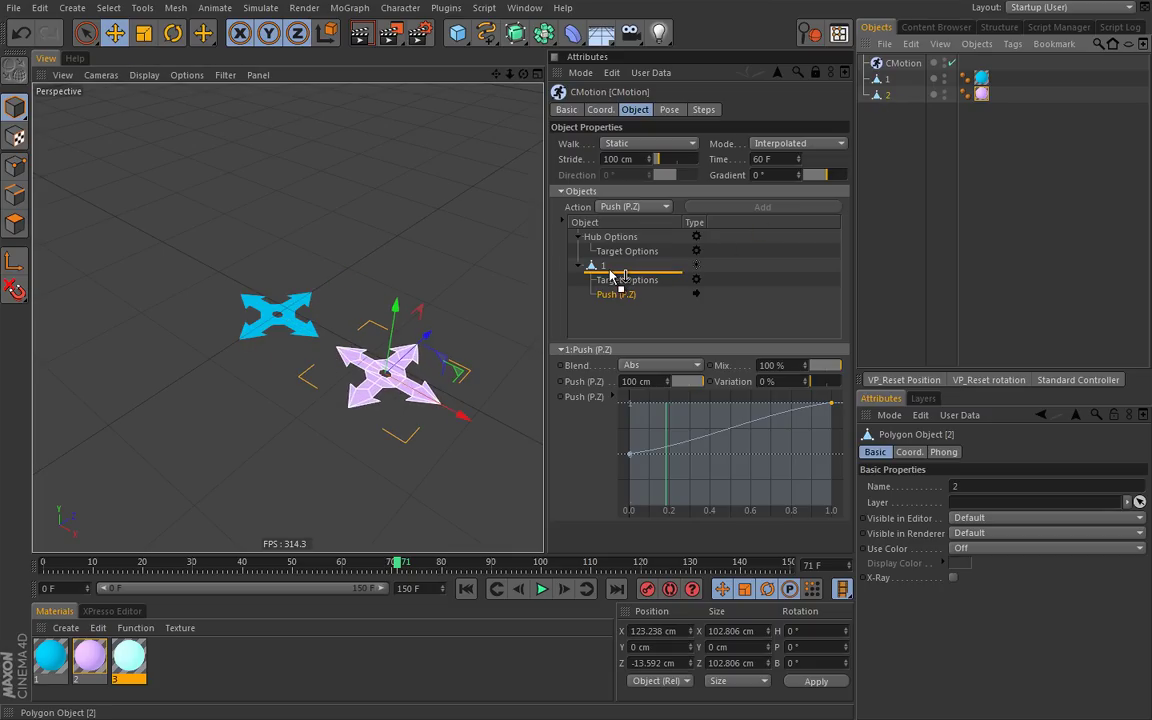
drag(615, 276, 612, 275)
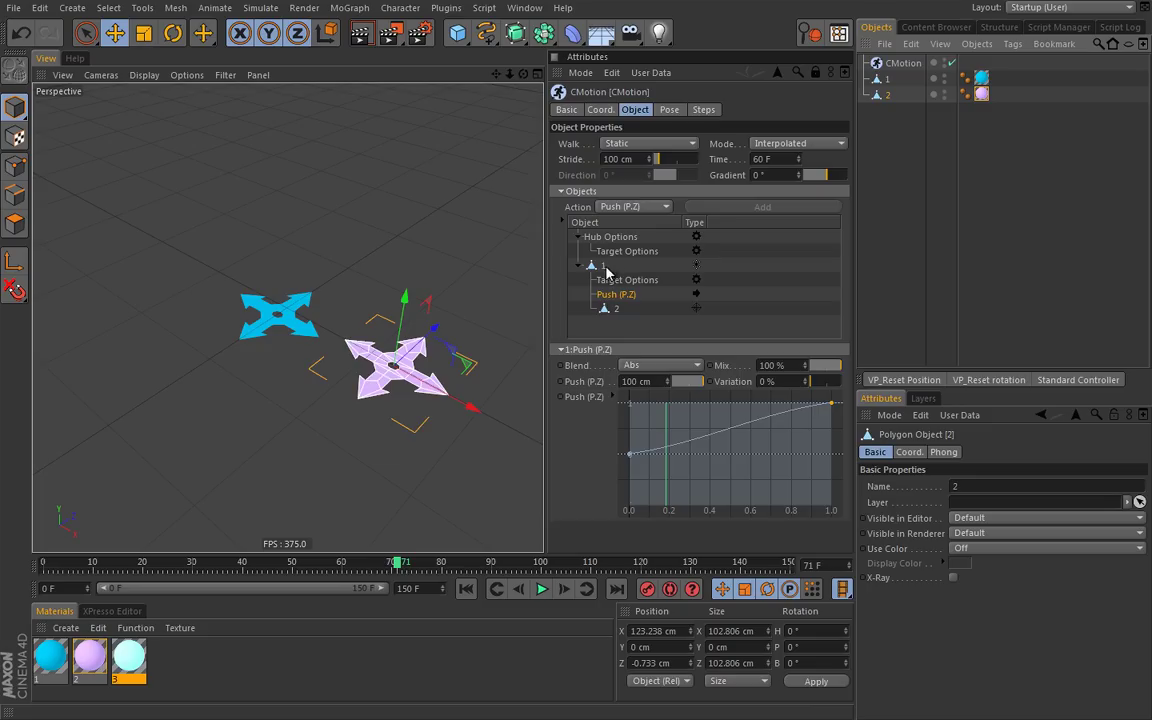
click(540, 590)
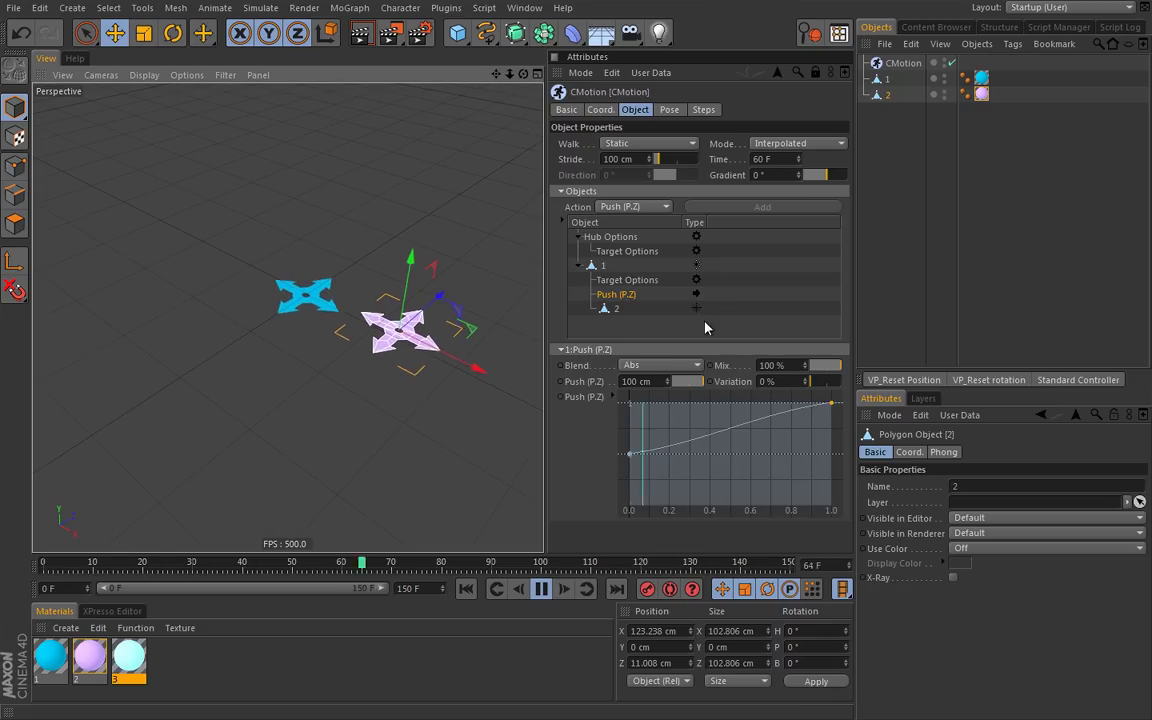
Set the Driver of nested object 2 to None and stop playback after checking the motion.
click(620, 312)
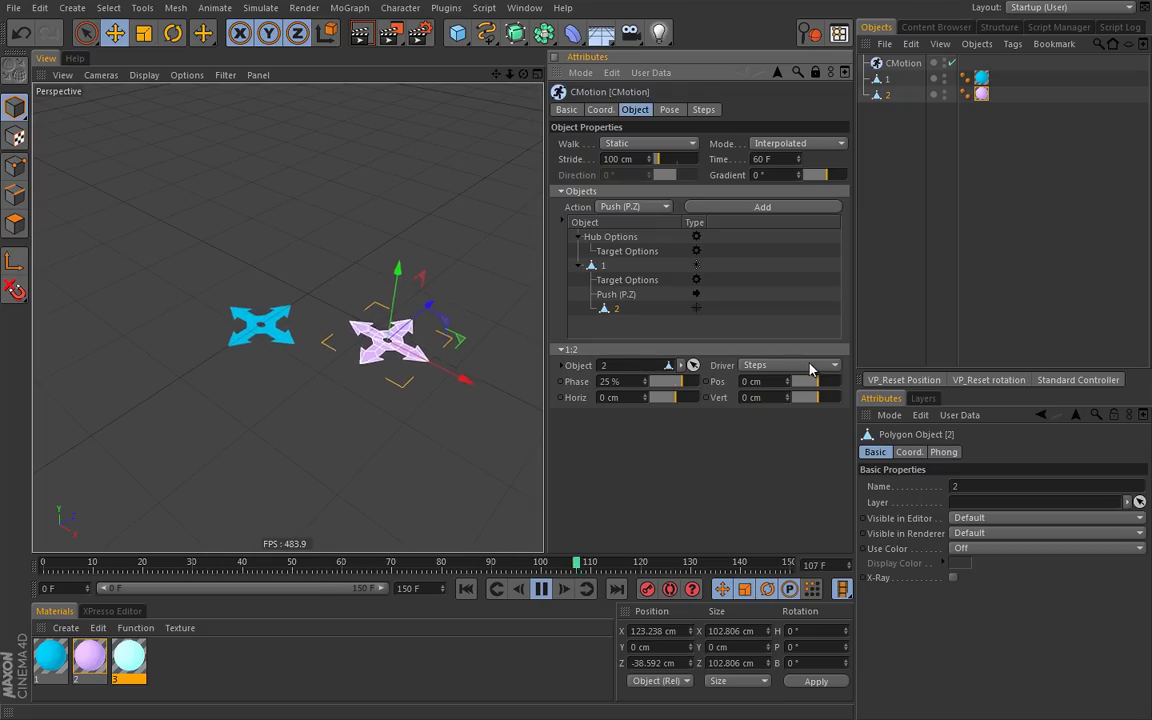
click(832, 367)
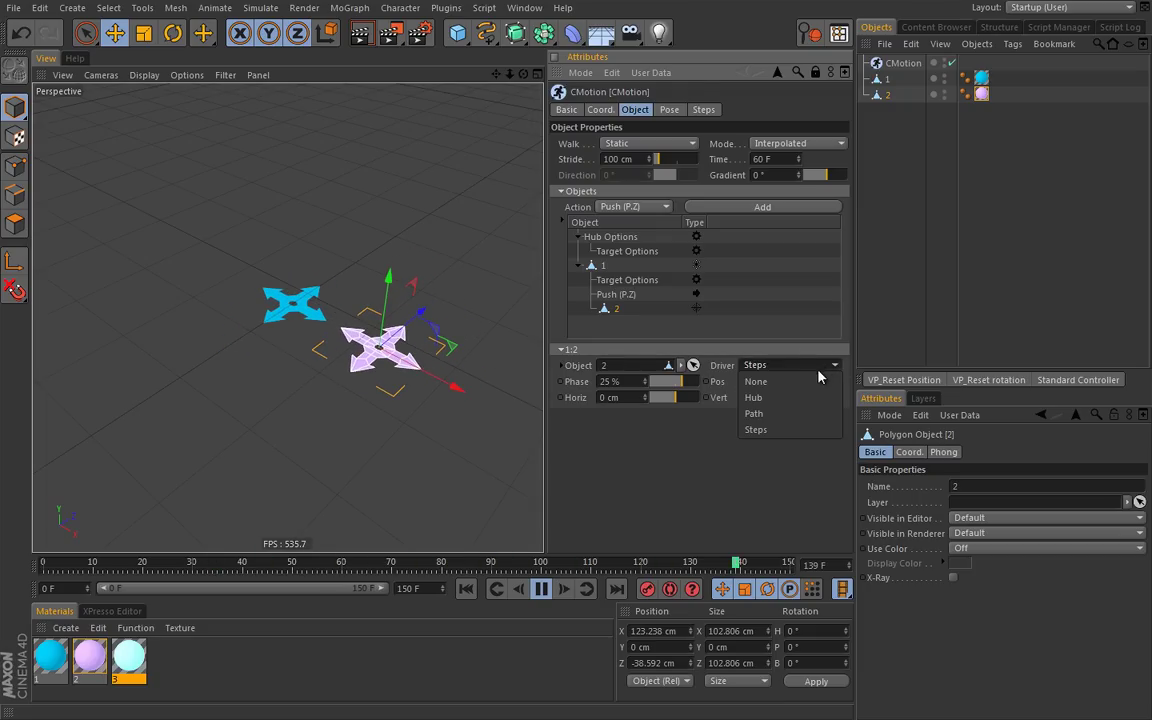
click(754, 382)
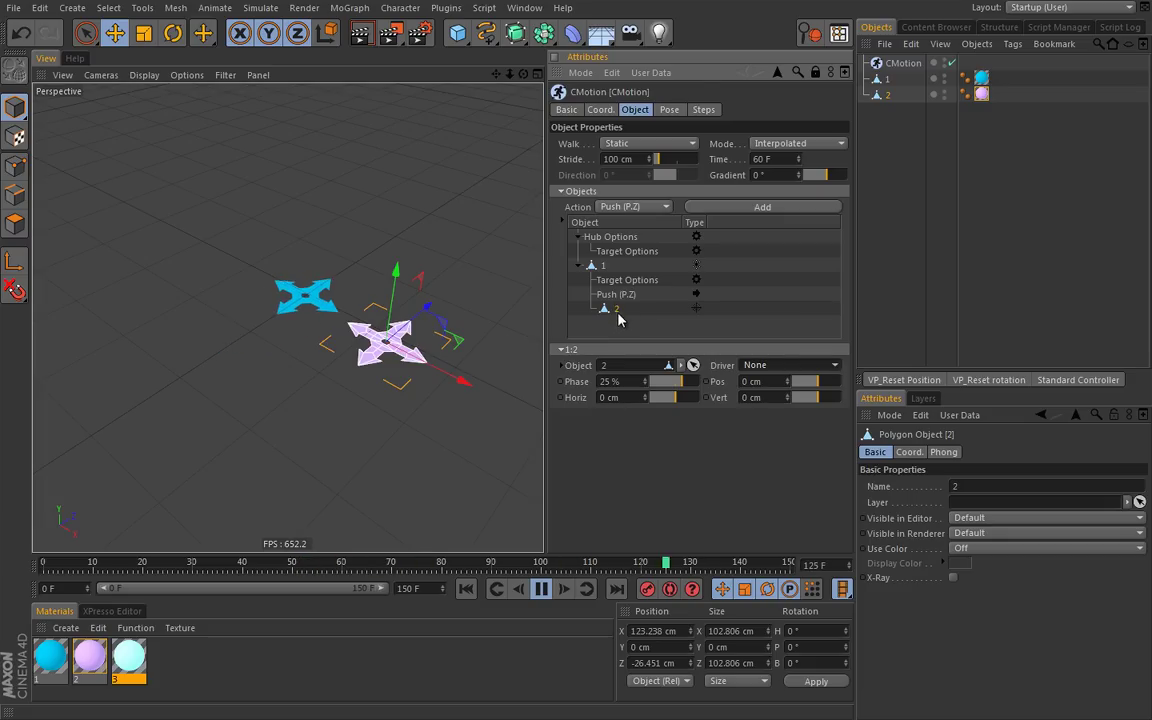
click(800, 365)
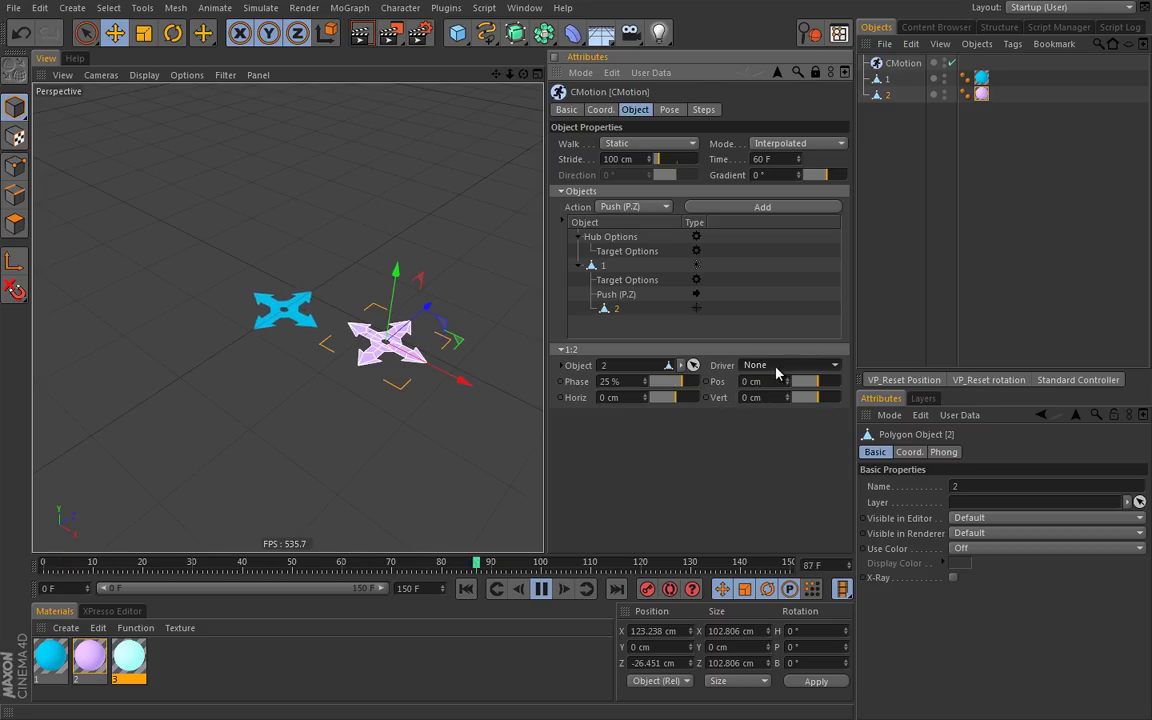
click(541, 589)
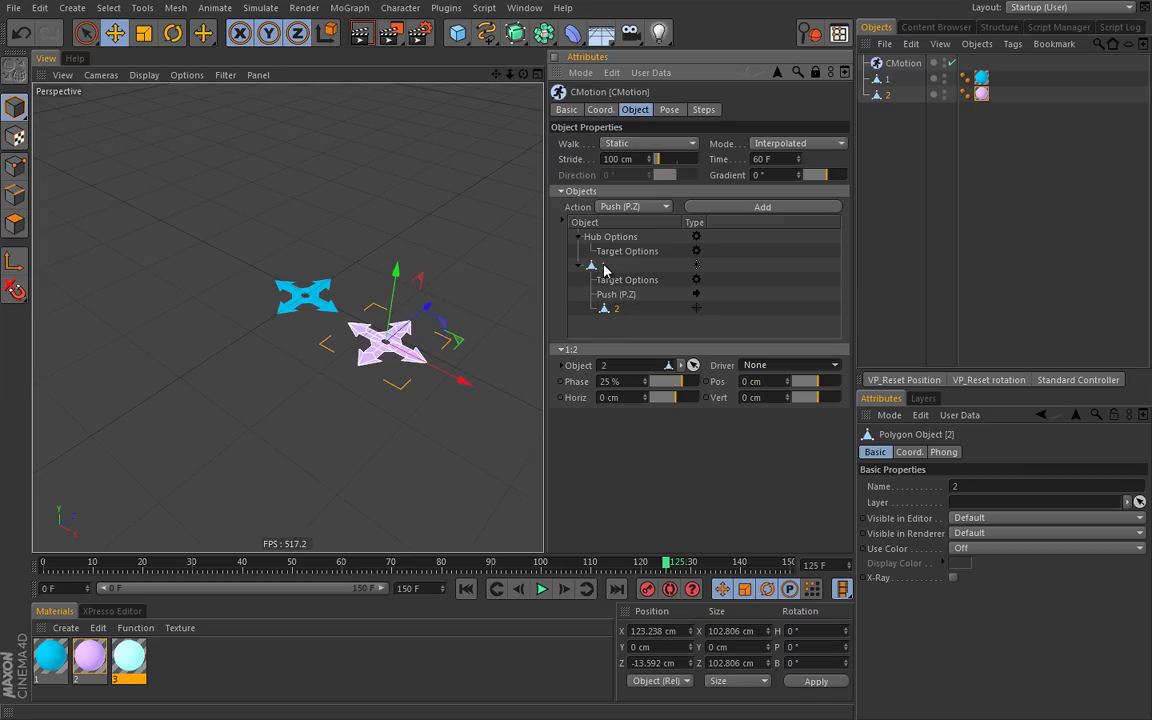
Remove object 2 from both the CMotion hierarchy and the scene, and delete object 1's Push (P.Z) action.
key(Delete)
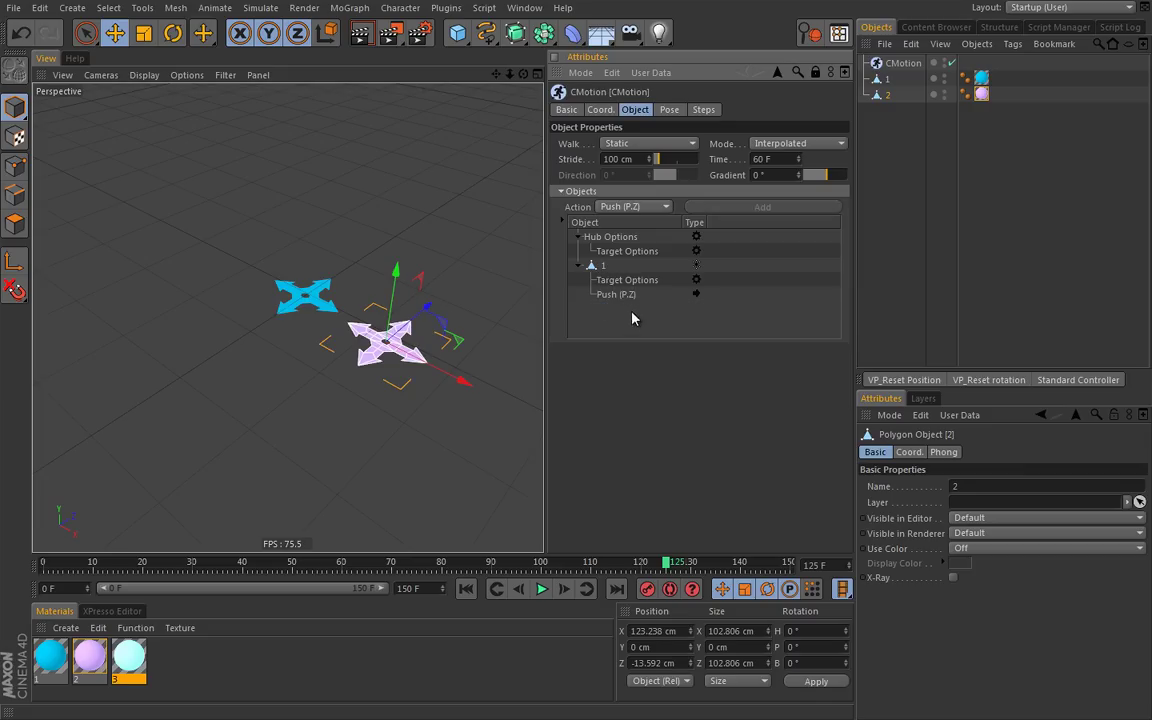
click(615, 294)
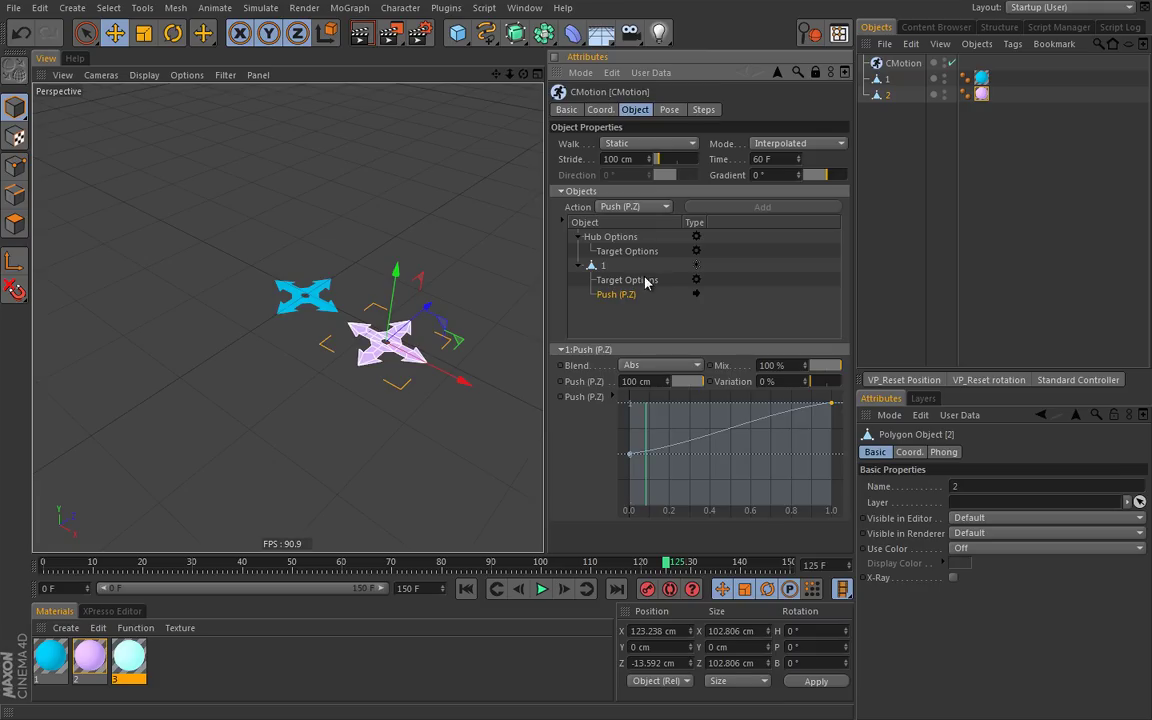
key(Delete)
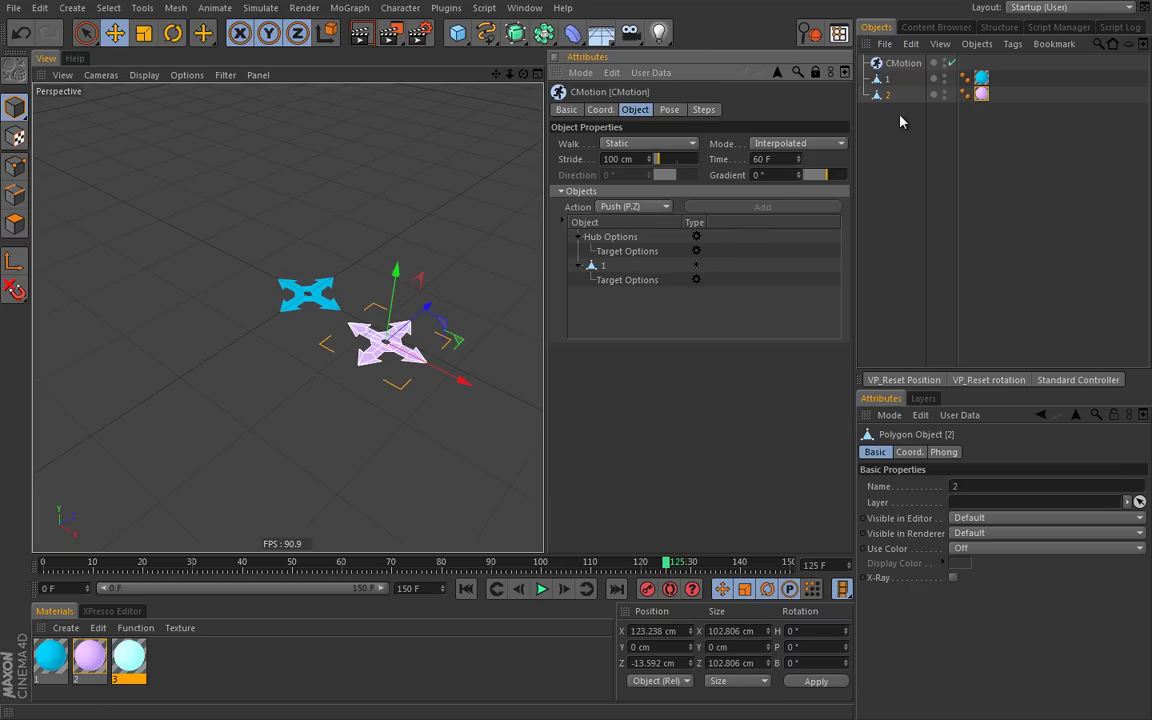
key(Delete)
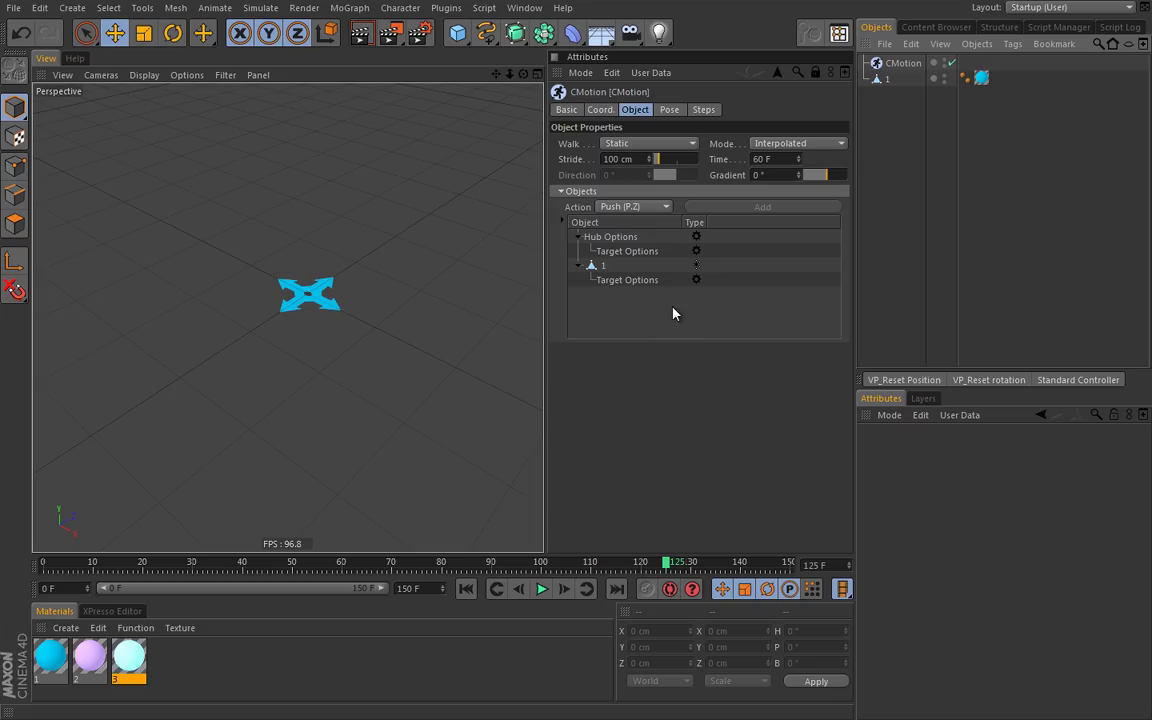
Add a Push (P.Z) action to object 1 and set its amount to 100 cm while previewing the animation.
click(604, 266)
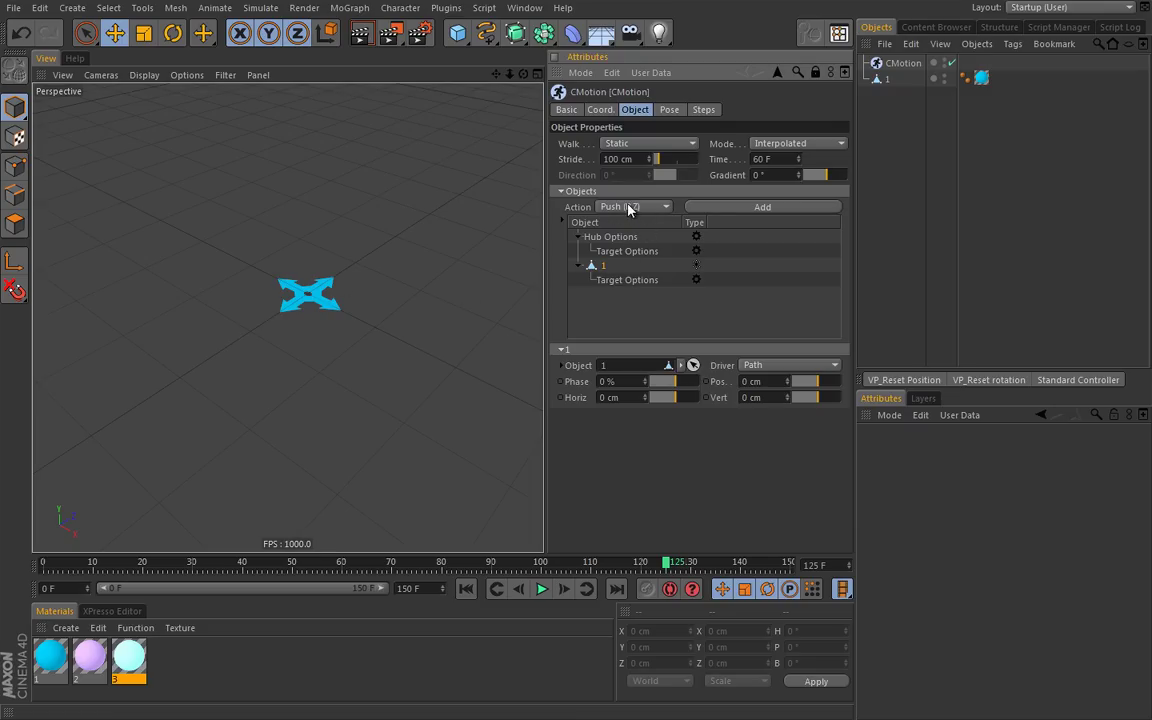
click(744, 211)
click(618, 295)
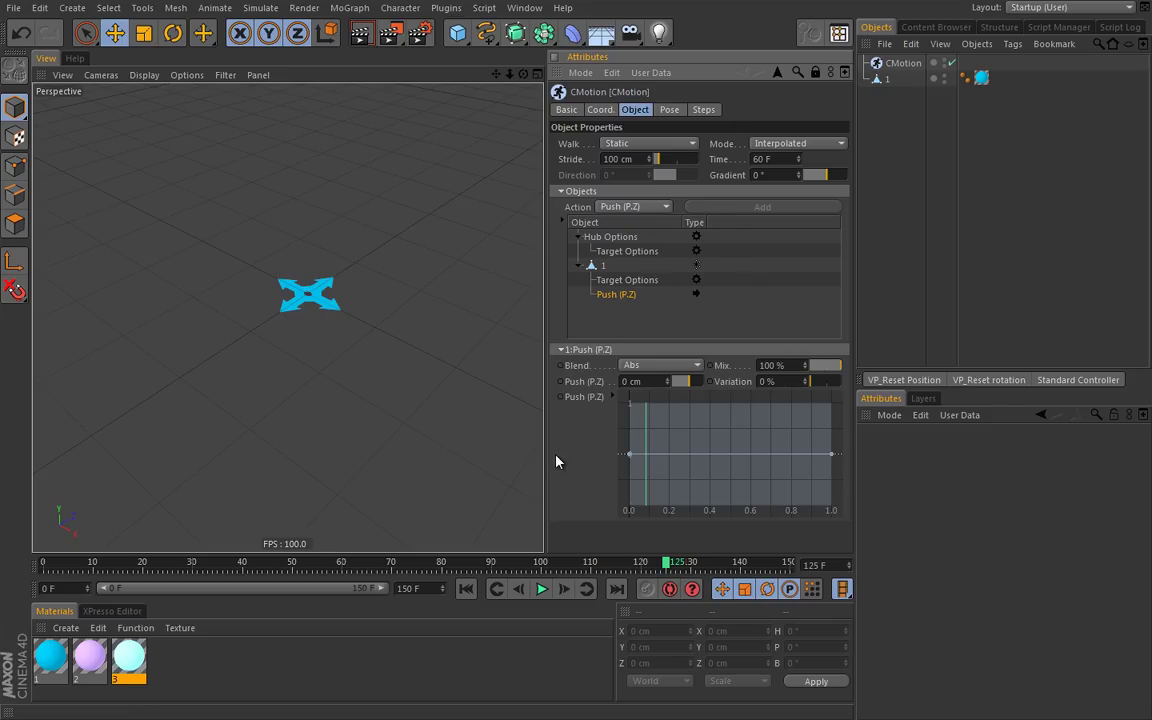
click(541, 588)
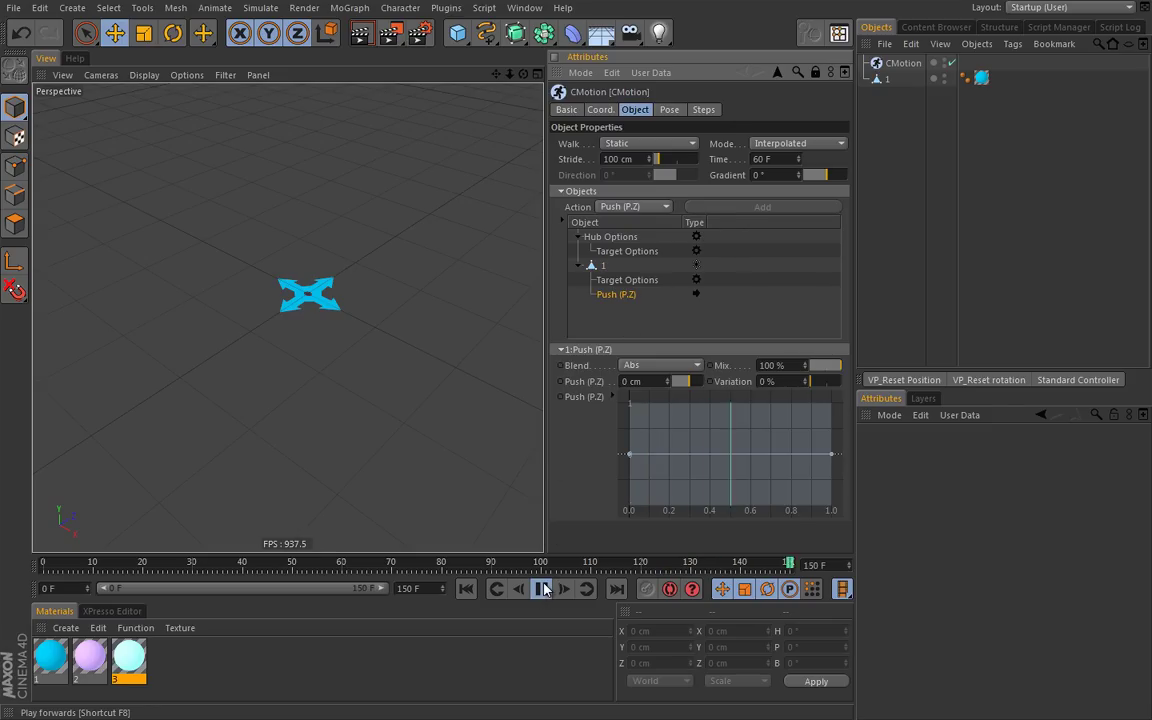
drag(680, 381, 687, 378)
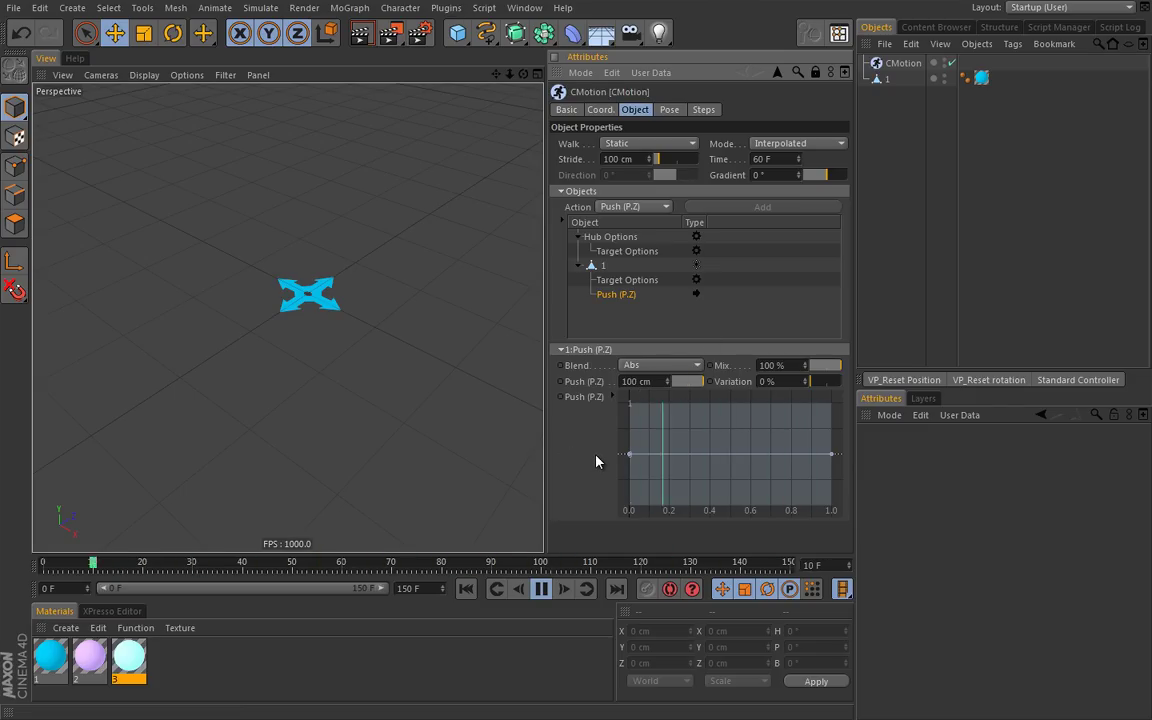
click(541, 588)
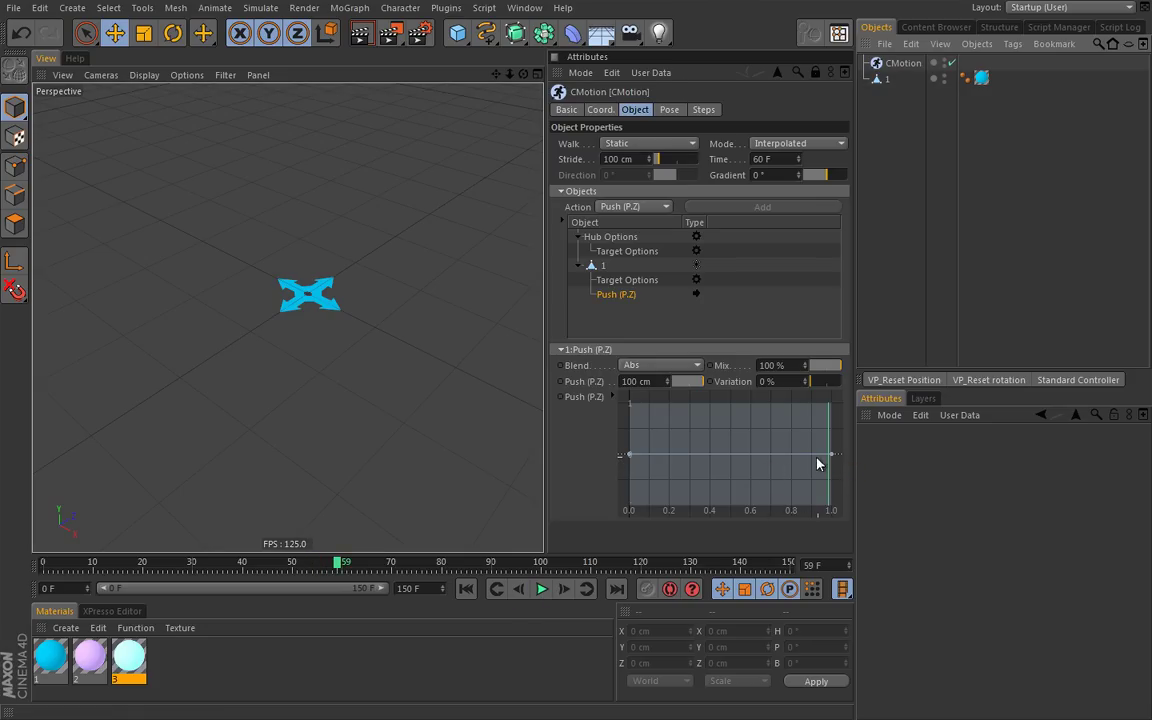
Raise the end point of object 1's Push (P.Z) curve to 1 and preview the motion.
drag(832, 455, 836, 402)
click(541, 589)
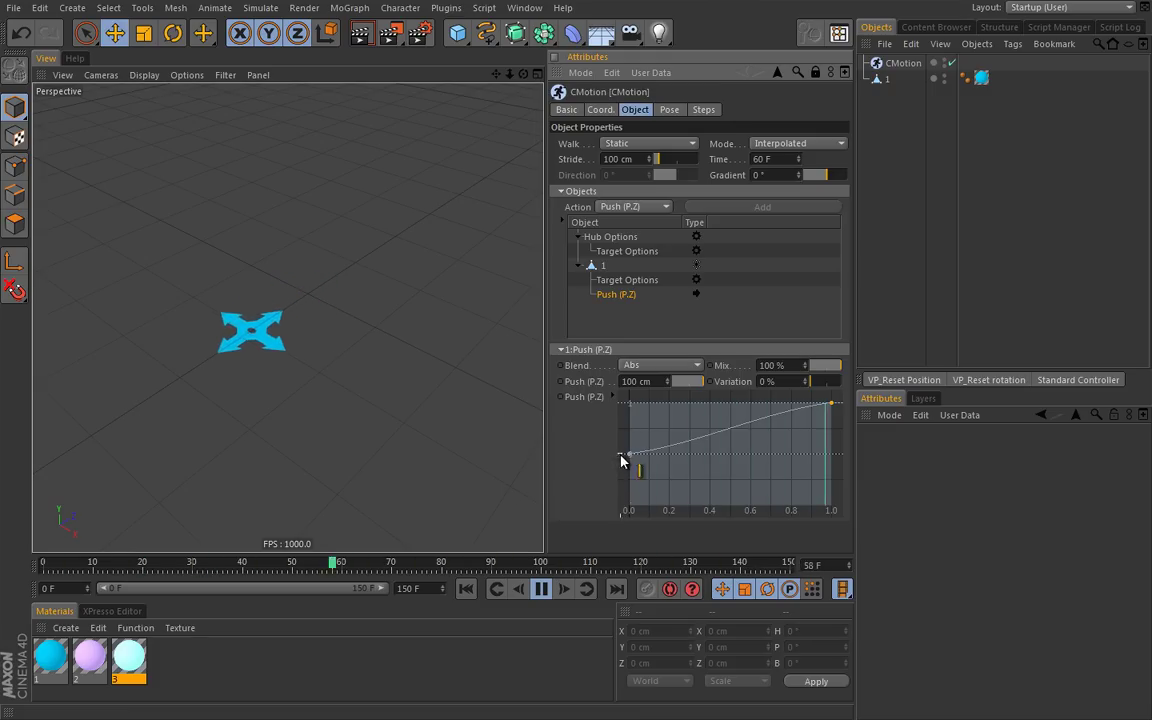
click(542, 589)
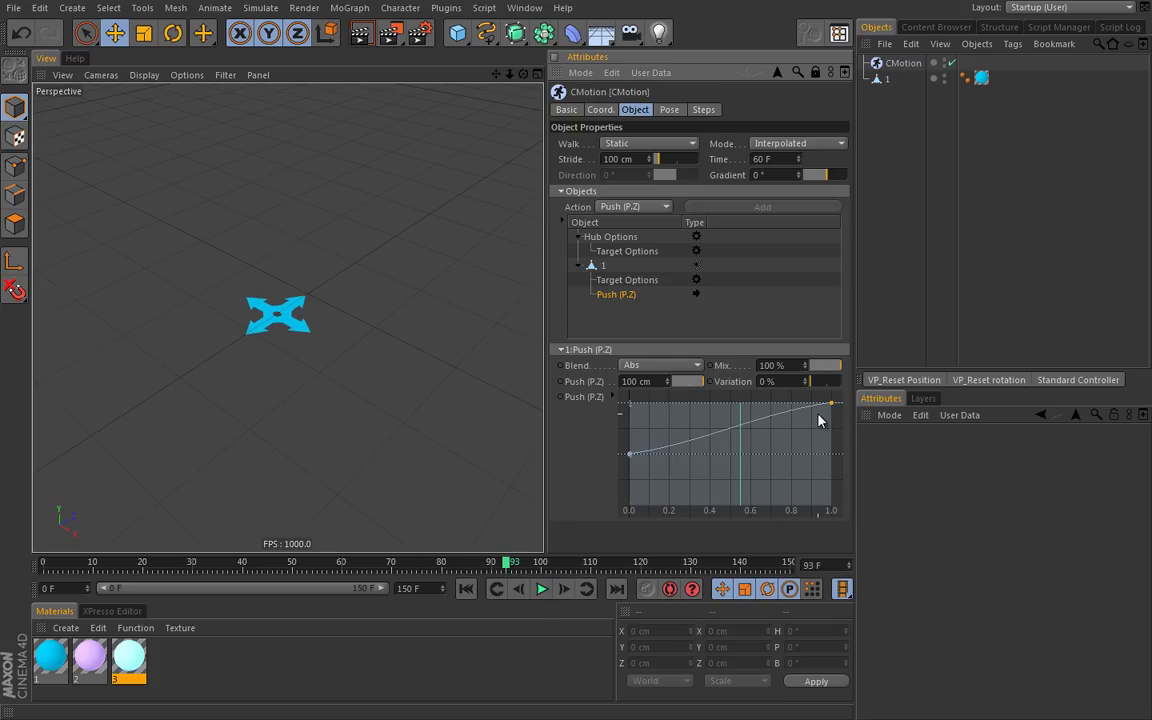
Undo the last curve change and preview the animation with the flat Push (P.Z) curve.
key(ctrl+z)
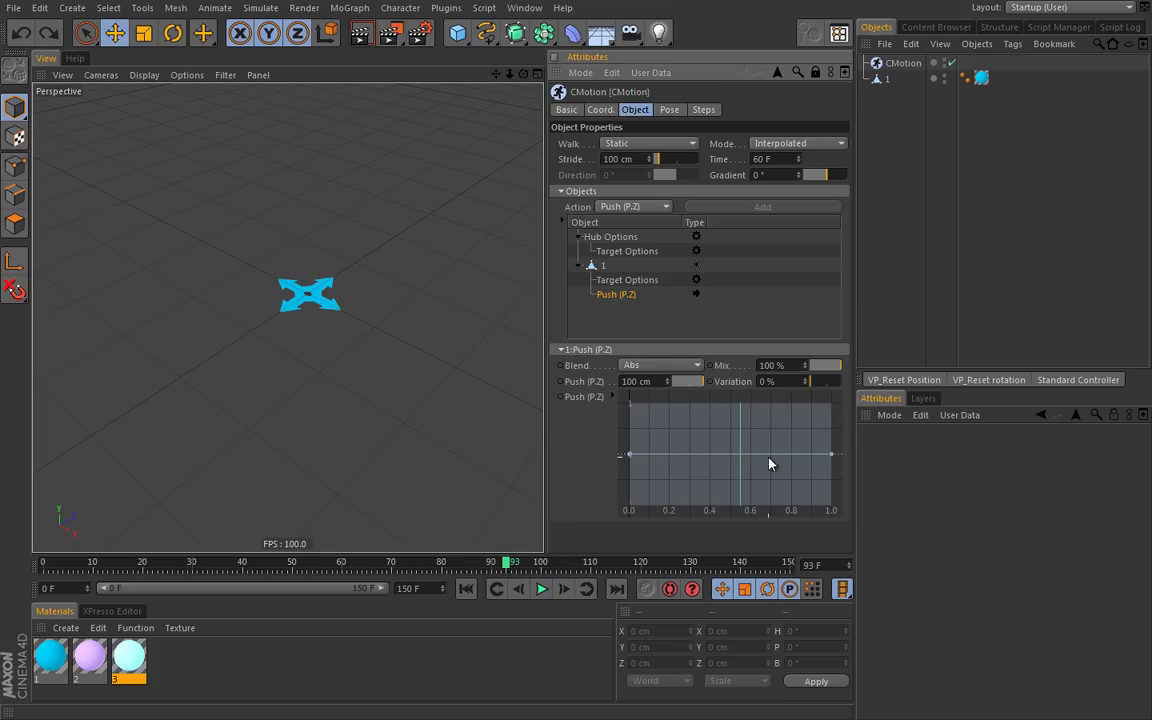
click(542, 589)
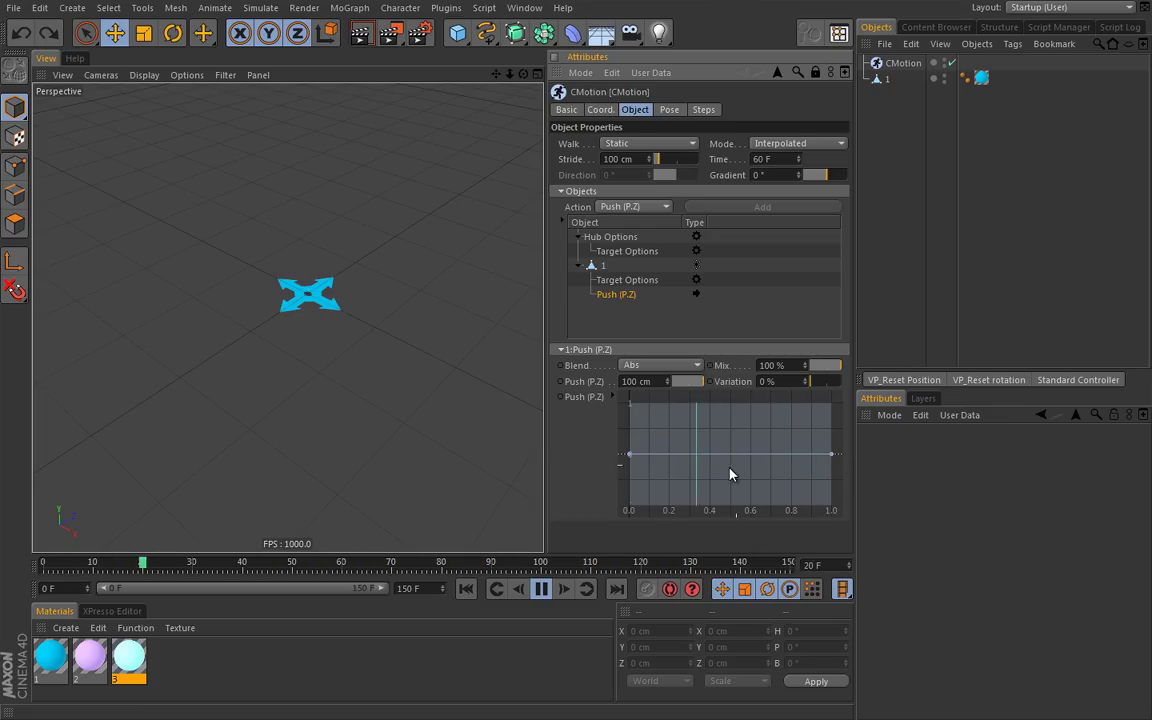
click(541, 589)
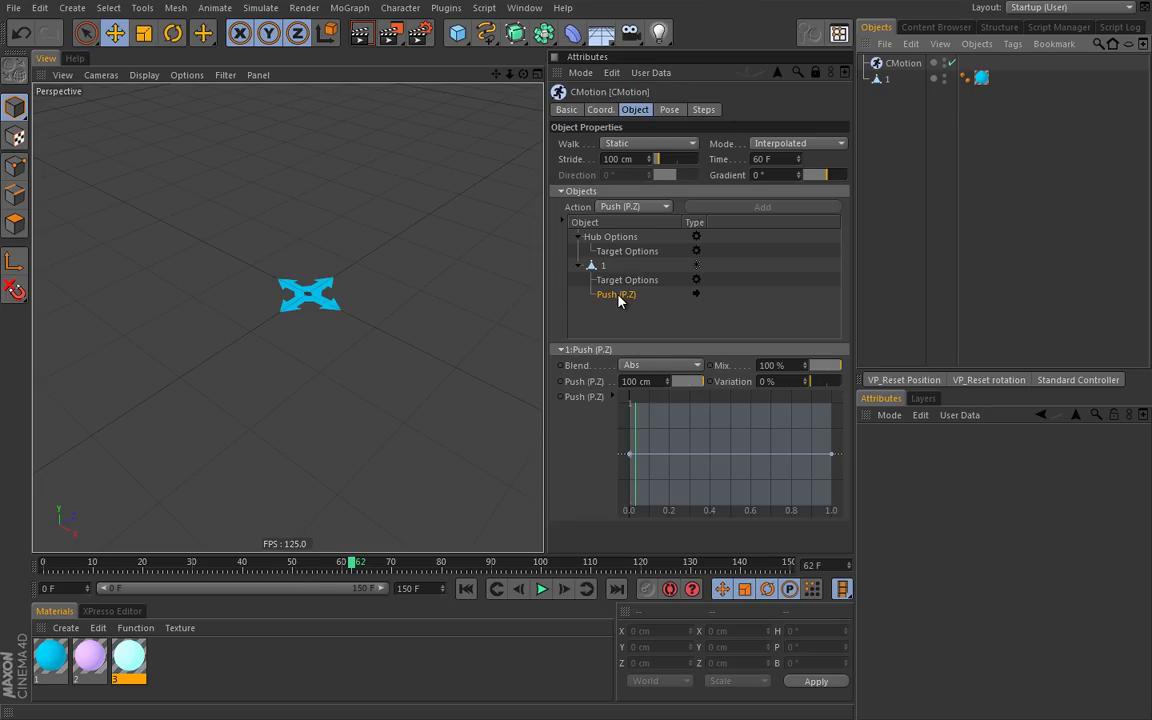
Delete object 1's Push (P.Z) action and set the CMotion Walk option to Line, previewing the movement in playback.
key(Delete)
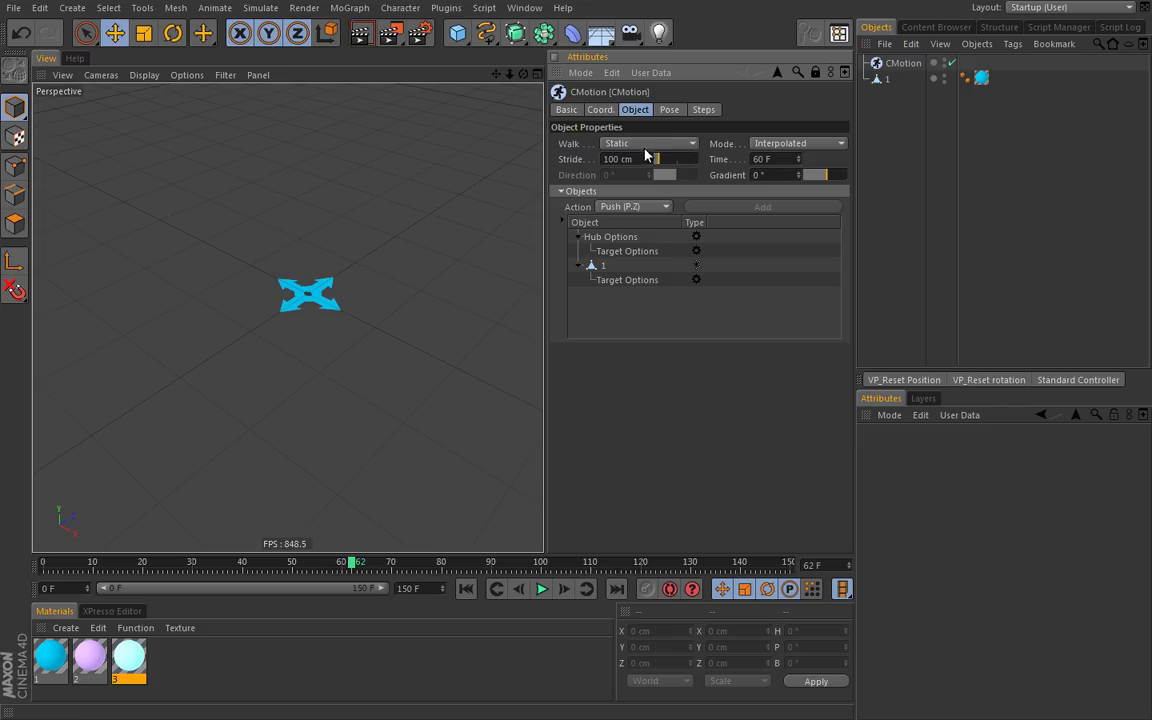
click(541, 589)
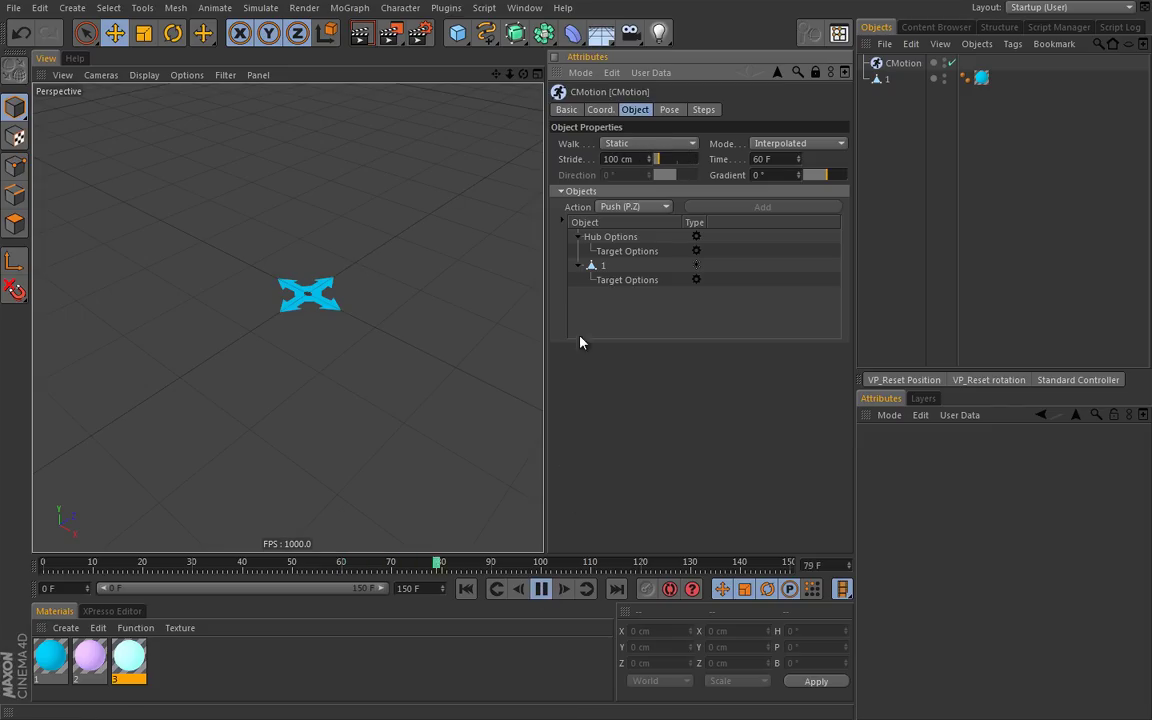
click(630, 144)
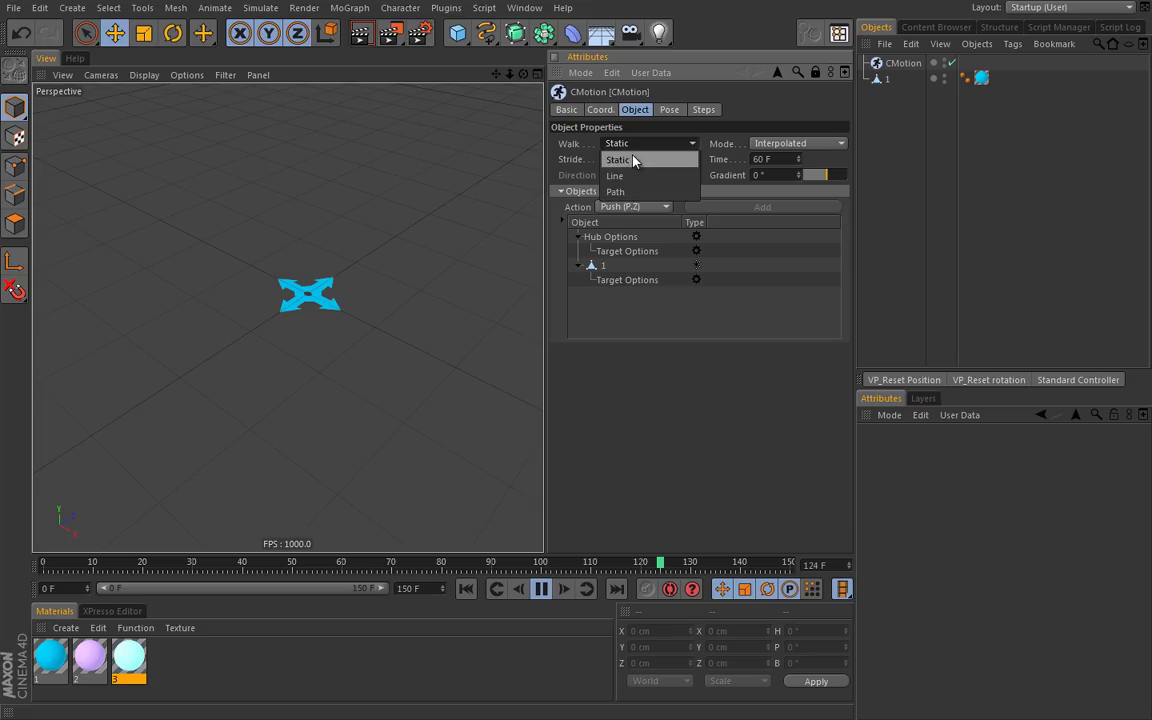
click(632, 176)
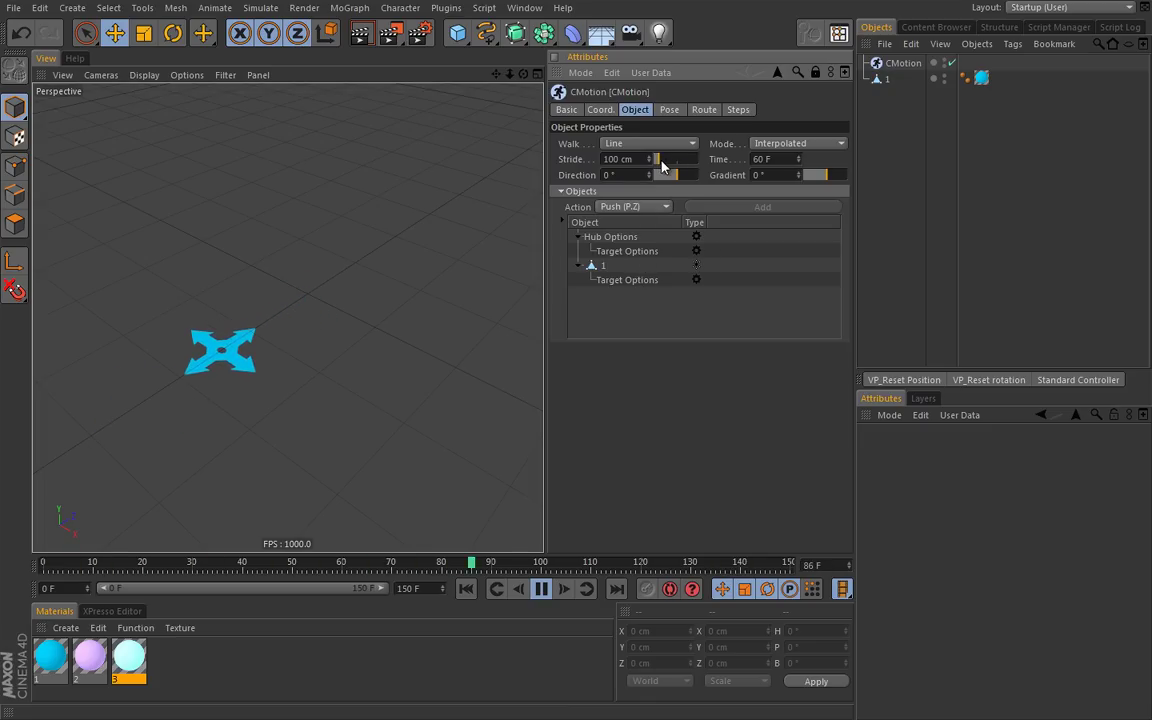
click(541, 588)
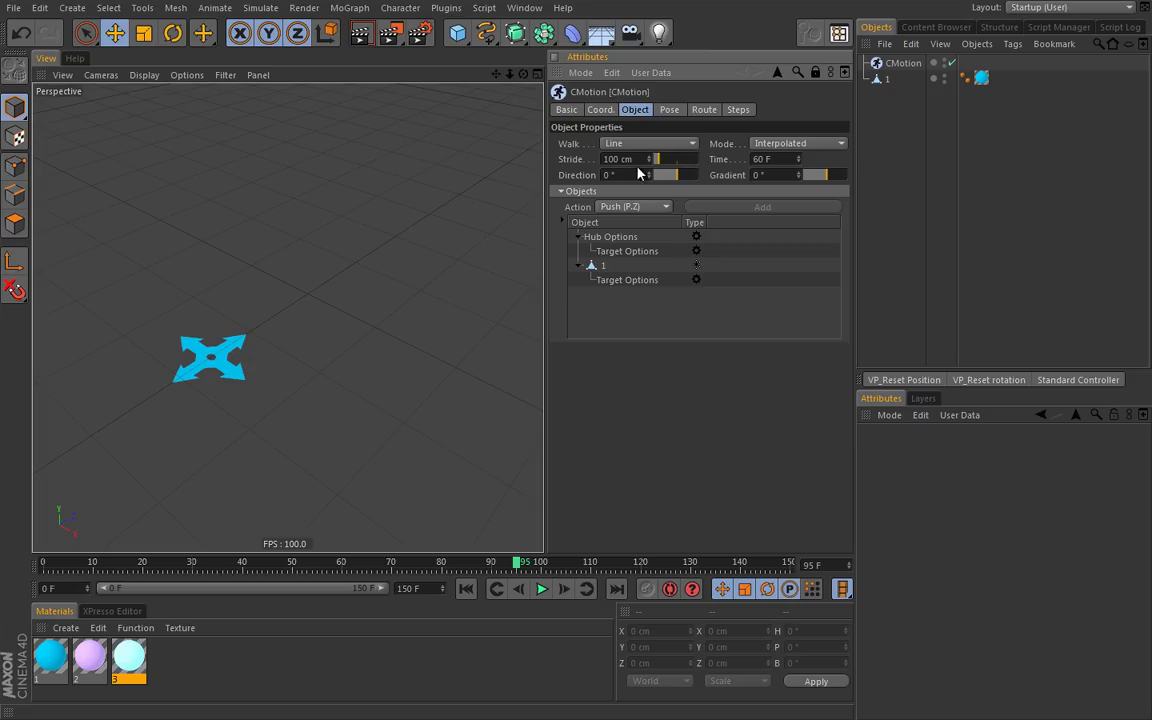
click(541, 588)
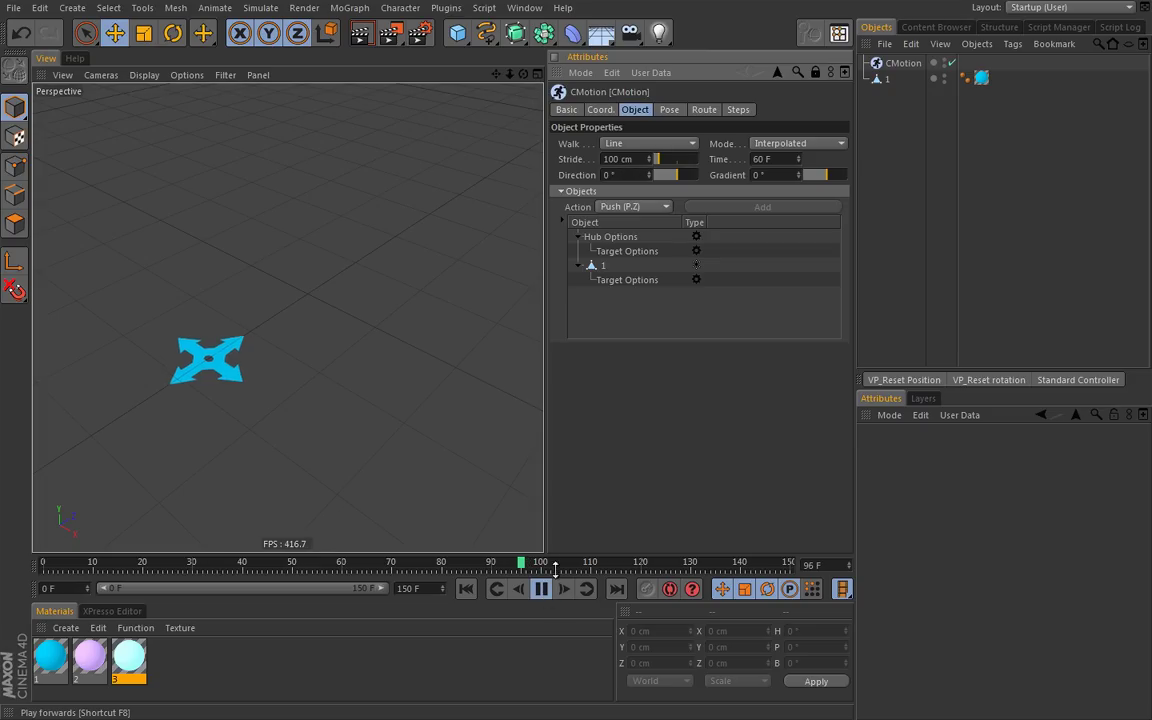
Try a Stride of 164 cm during playback, and set the Stride back to 100 cm.
drag(659, 163, 662, 163)
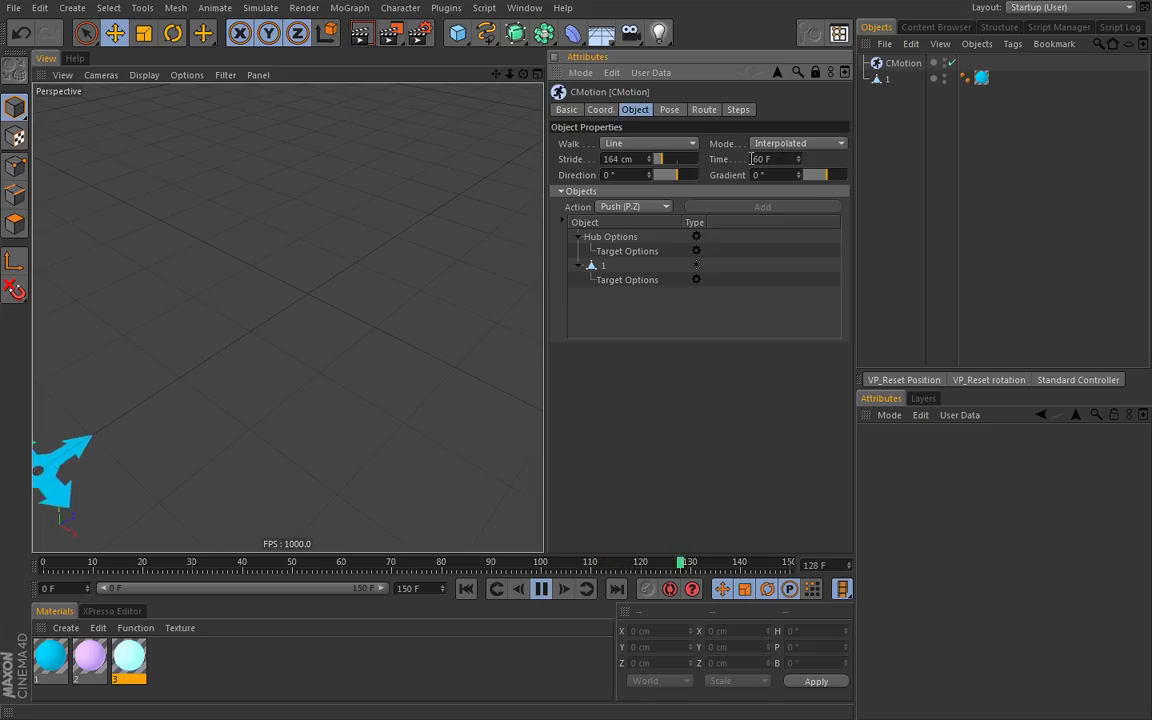
double_click(637, 159)
text(100)
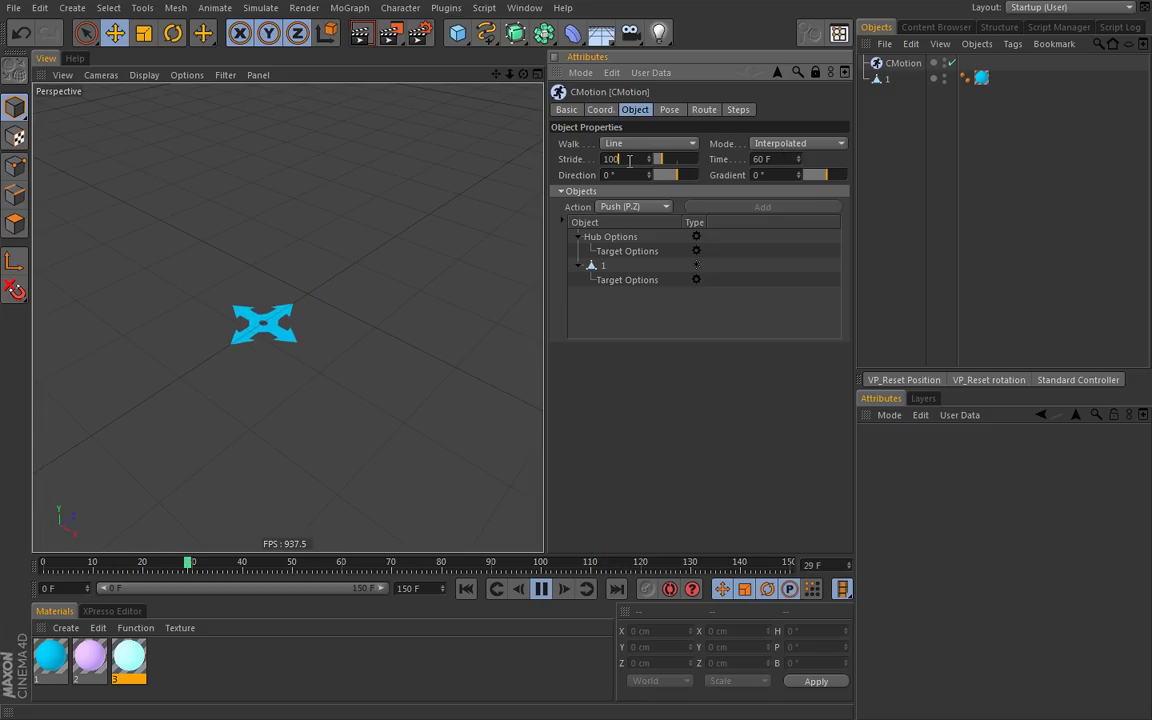
key(Return)
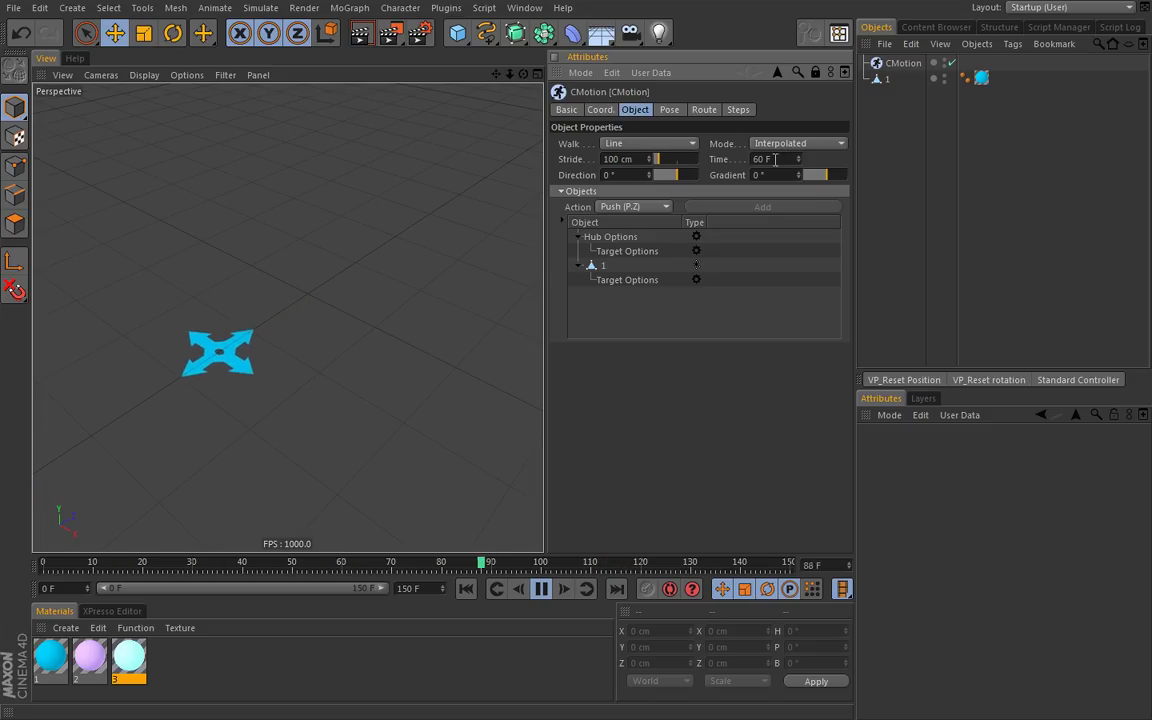
Try CMotion Time values of 120 F and 30 F to compare the walk speed during playback.
double_click(760, 159)
text(120)
key(Return)
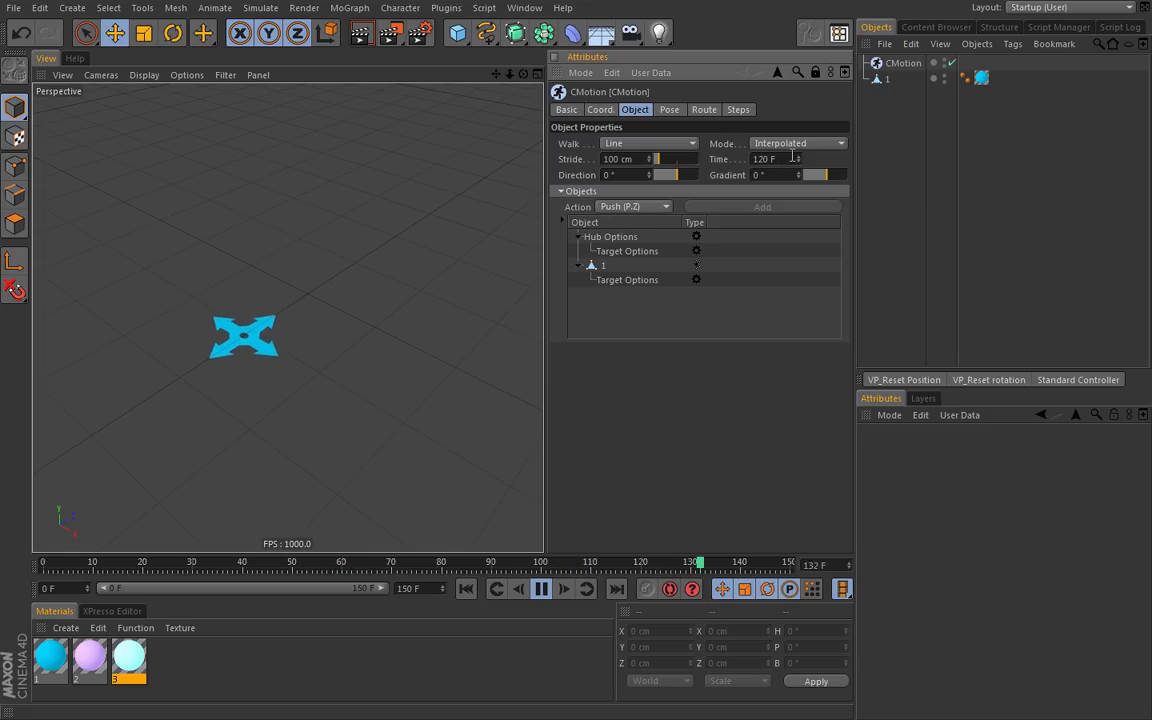
double_click(765, 159)
text(30)
key(Return)
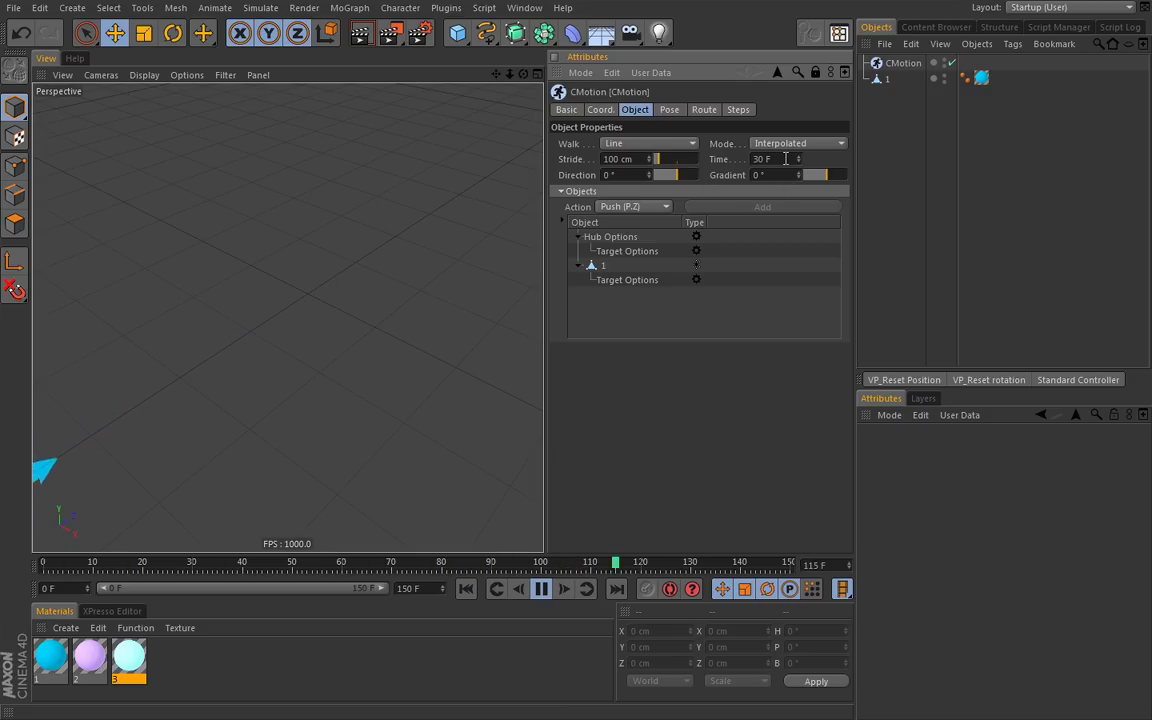
Set the CMotion Time to 10 F.
click(755, 158)
text(10)
key(Return)
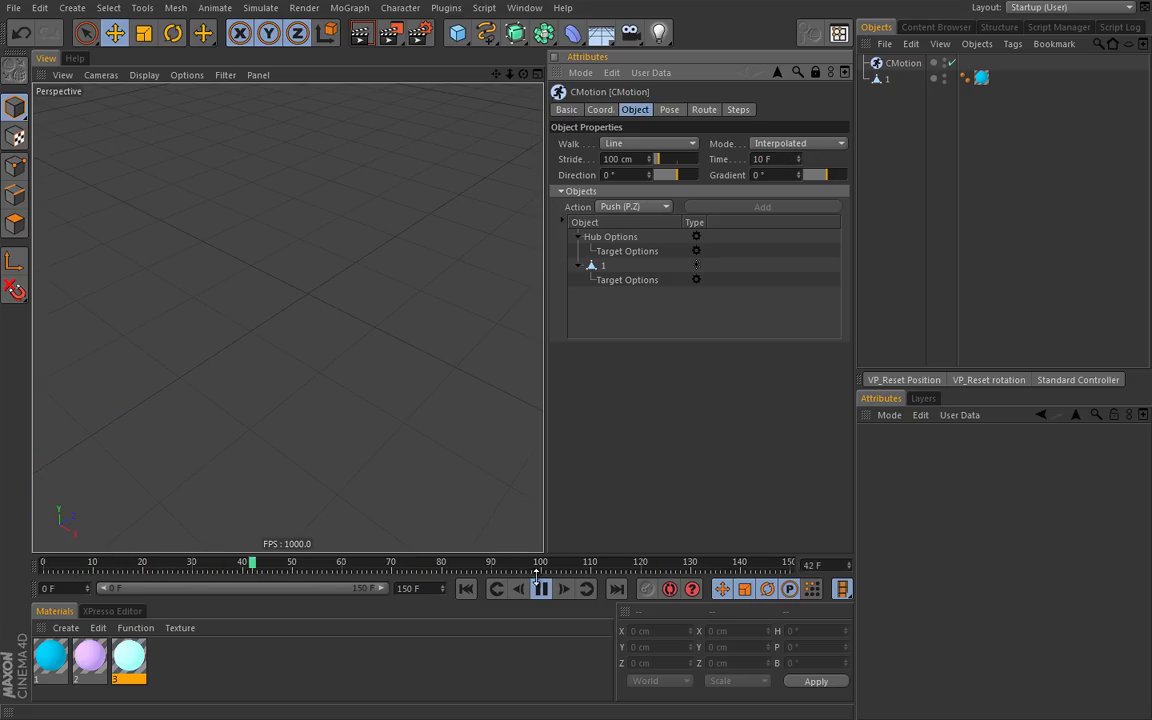
Set the animation's end frame to 90 F and play back the walk from frame 0 before rewinding.
click(541, 590)
click(466, 589)
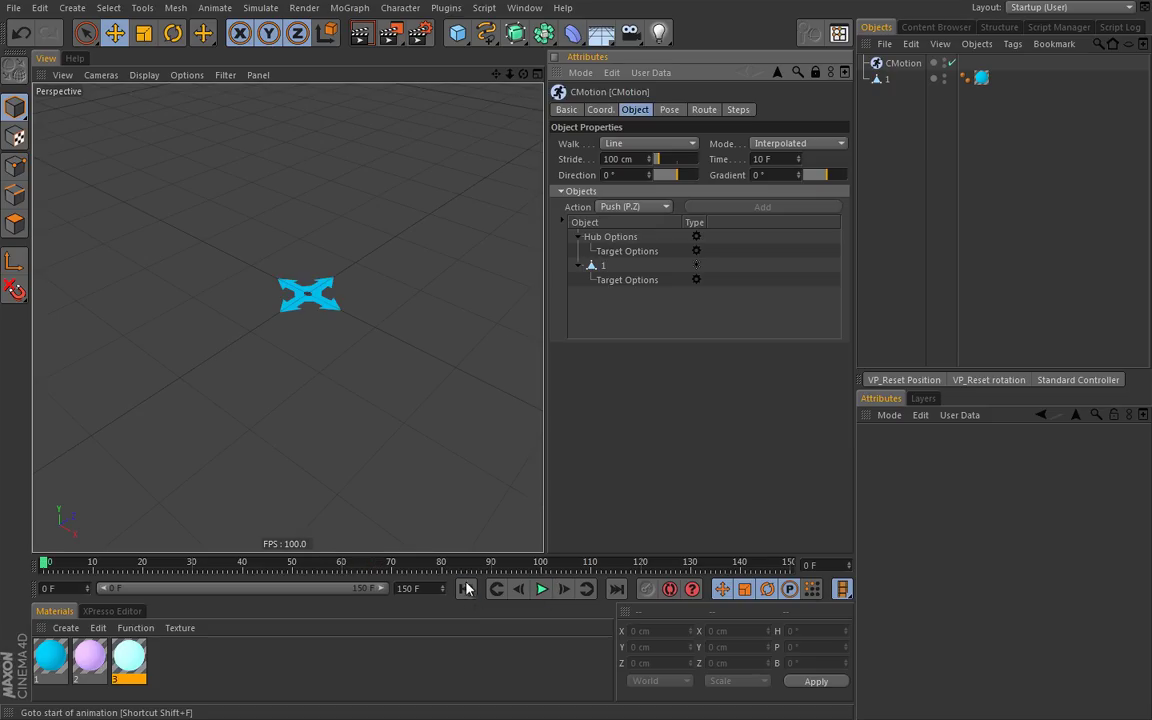
click(402, 589)
text(90)
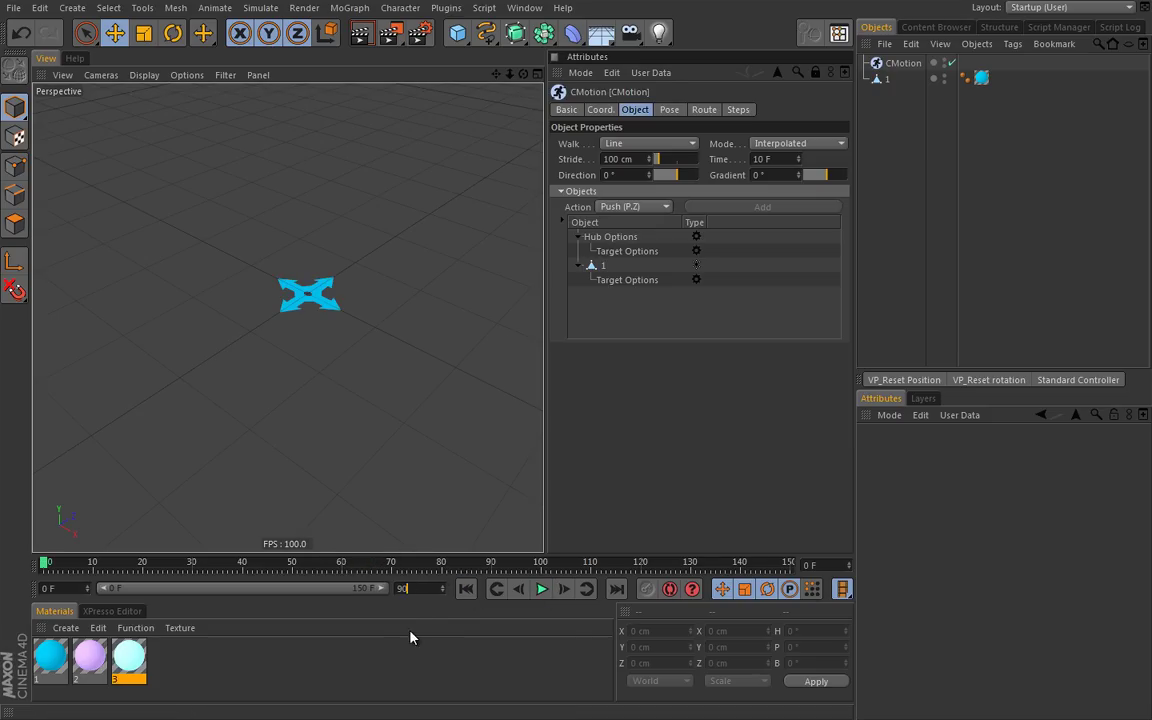
key(Return)
click(541, 598)
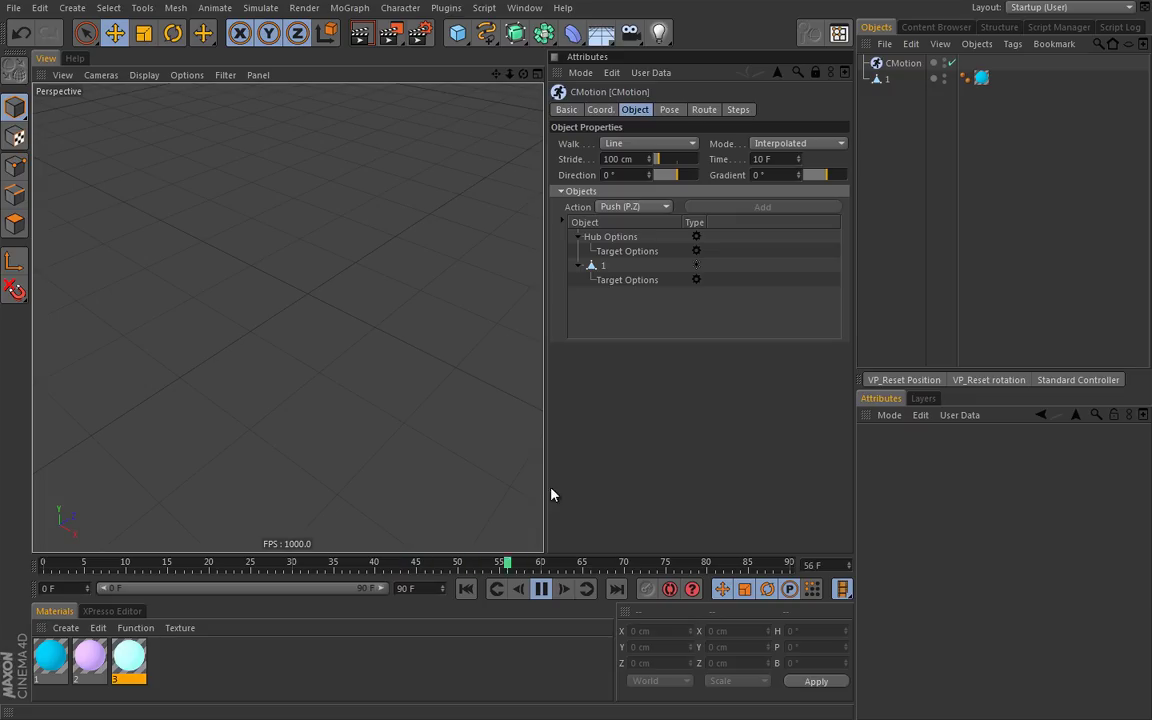
click(541, 589)
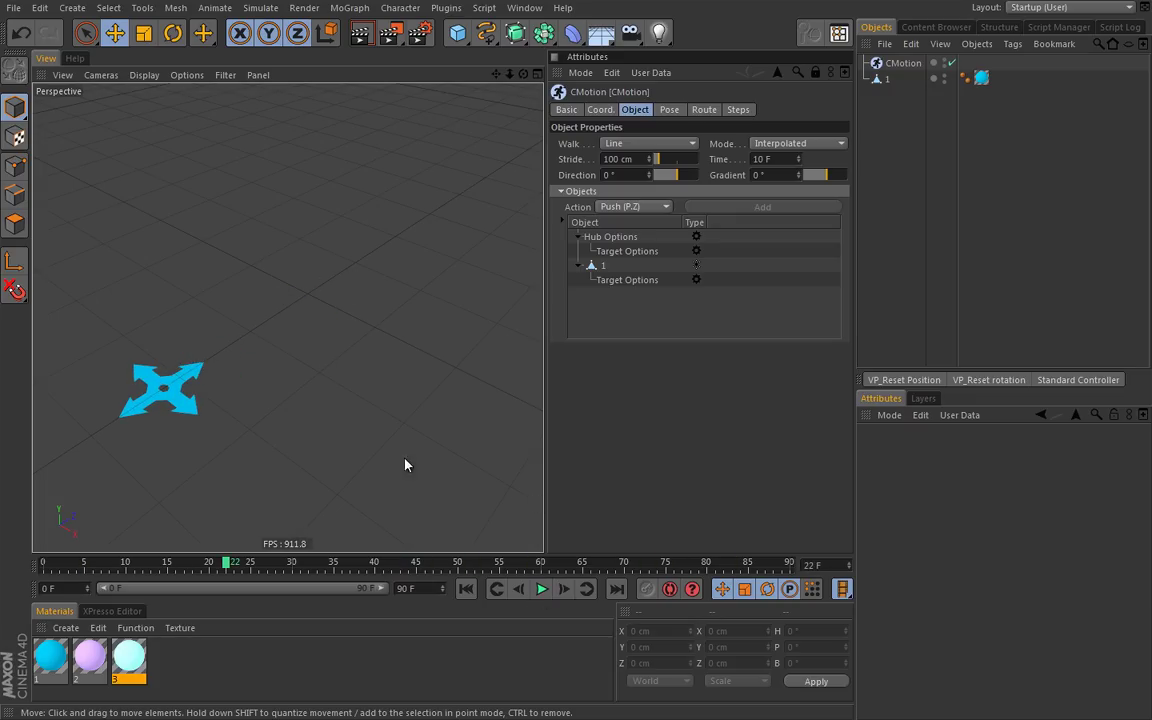
click(466, 589)
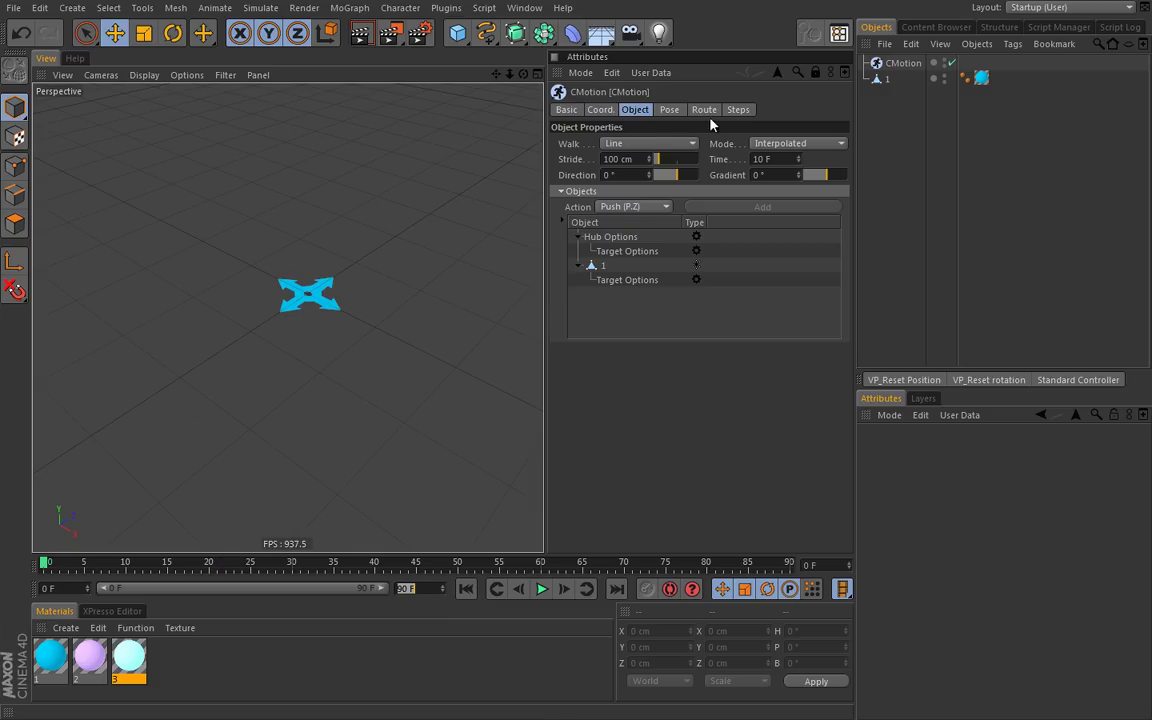
Set the CMotion Time to 60 F and start playback.
click(760, 157)
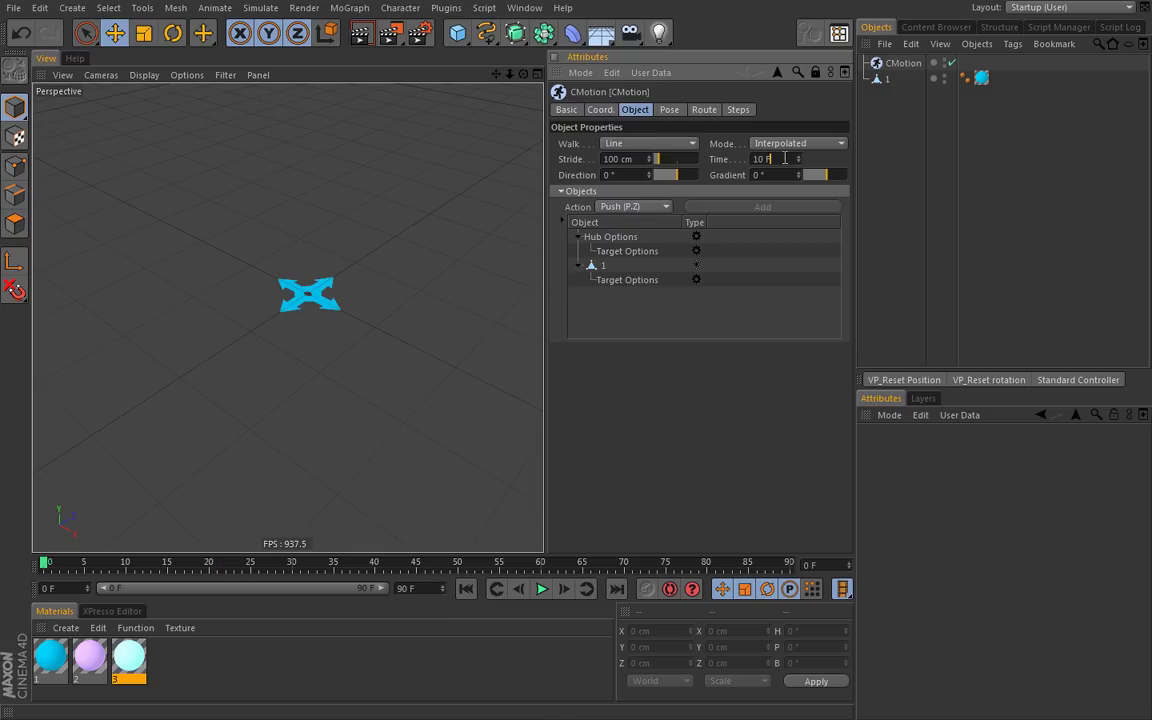
text(60)
key(Return)
click(541, 588)
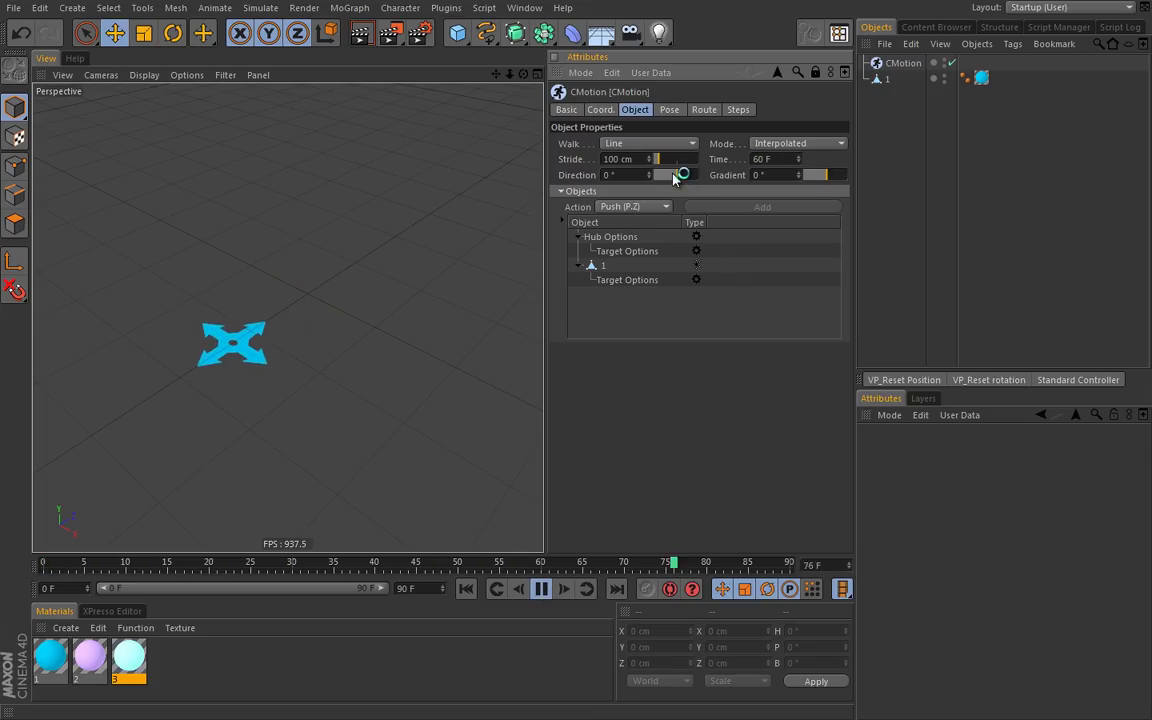
Try CMotion Direction values of -53° and 22° during playback, and set the Direction back to 0°.
drag(677, 176, 669, 176)
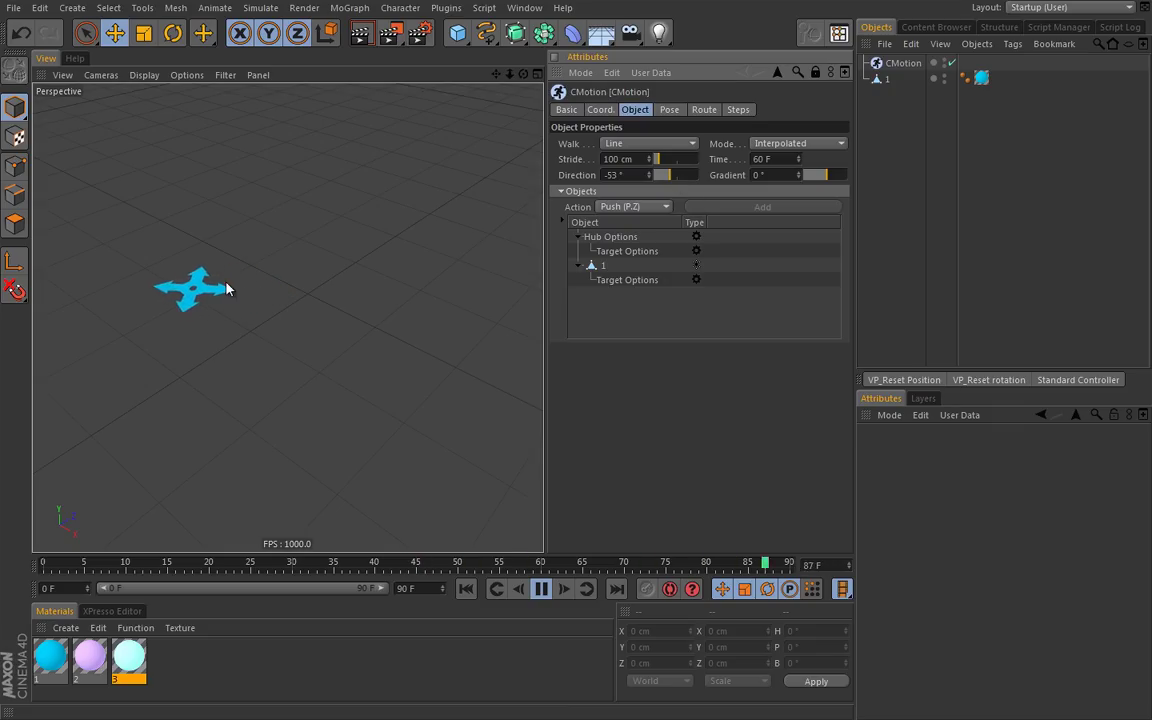
drag(686, 177, 689, 177)
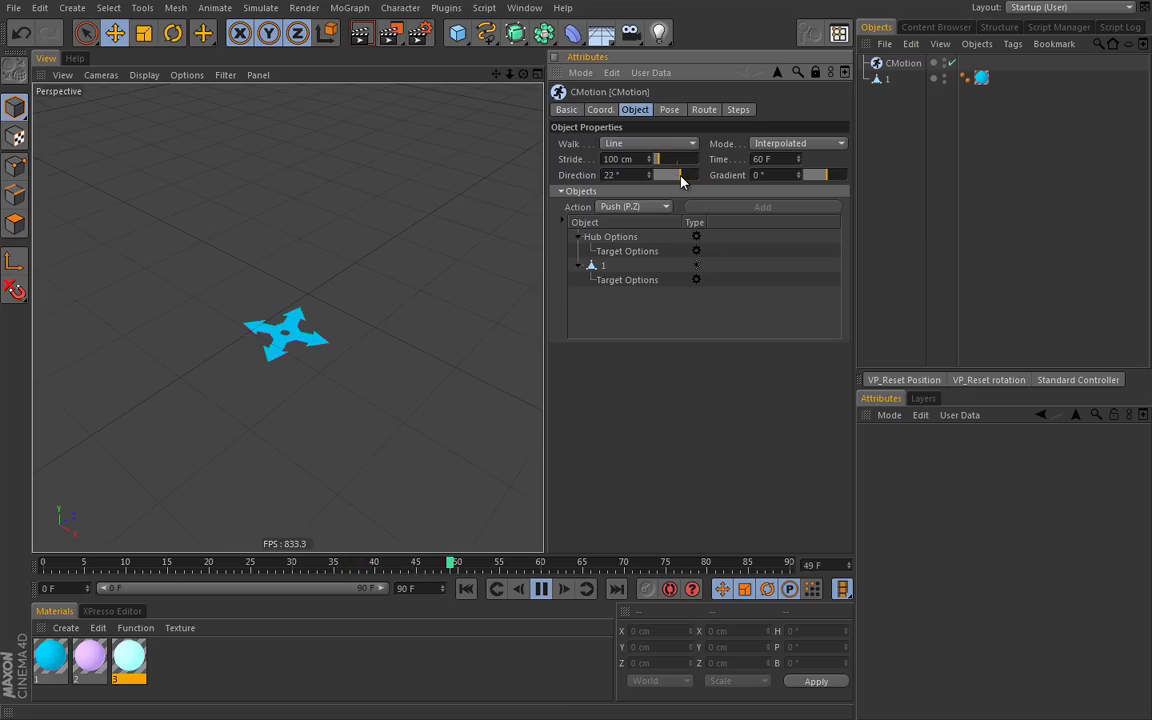
double_click(623, 175)
text(0)
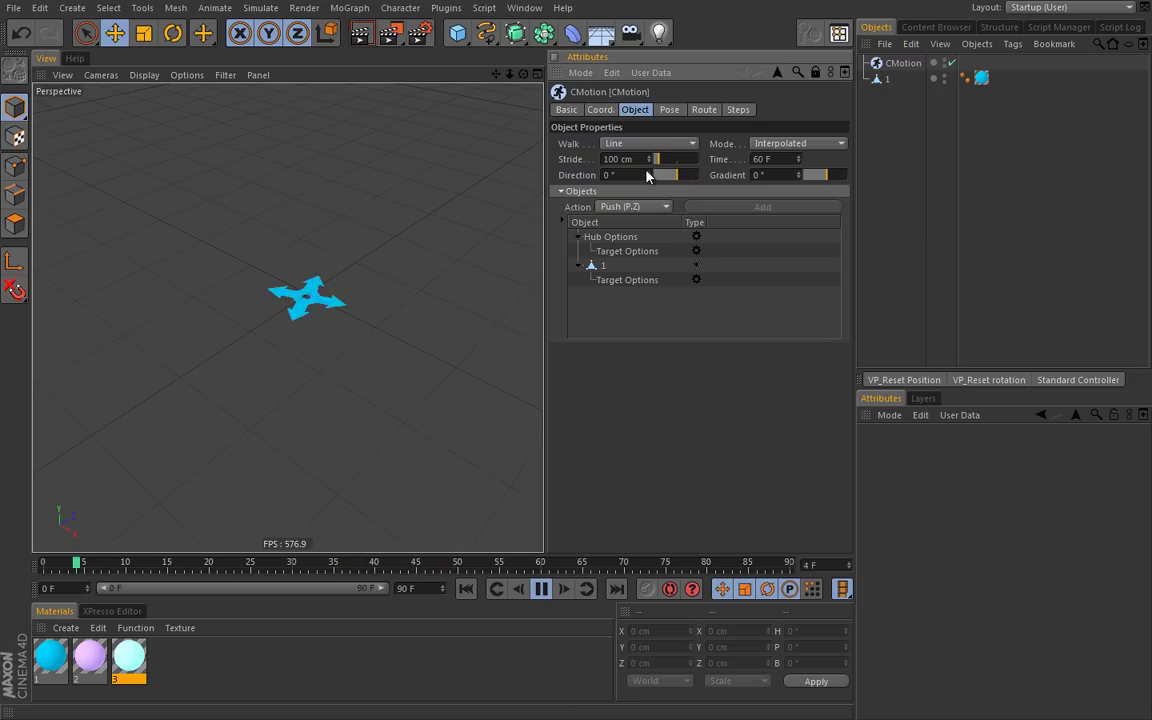
key(Return)
Try a CMotion Gradient of -76° during playback, and set the Gradient to -19°.
mouse_move(818, 175)
mouse_down()
mouse_move(828, 175)
mouse_move(812, 177)
mouse_up()
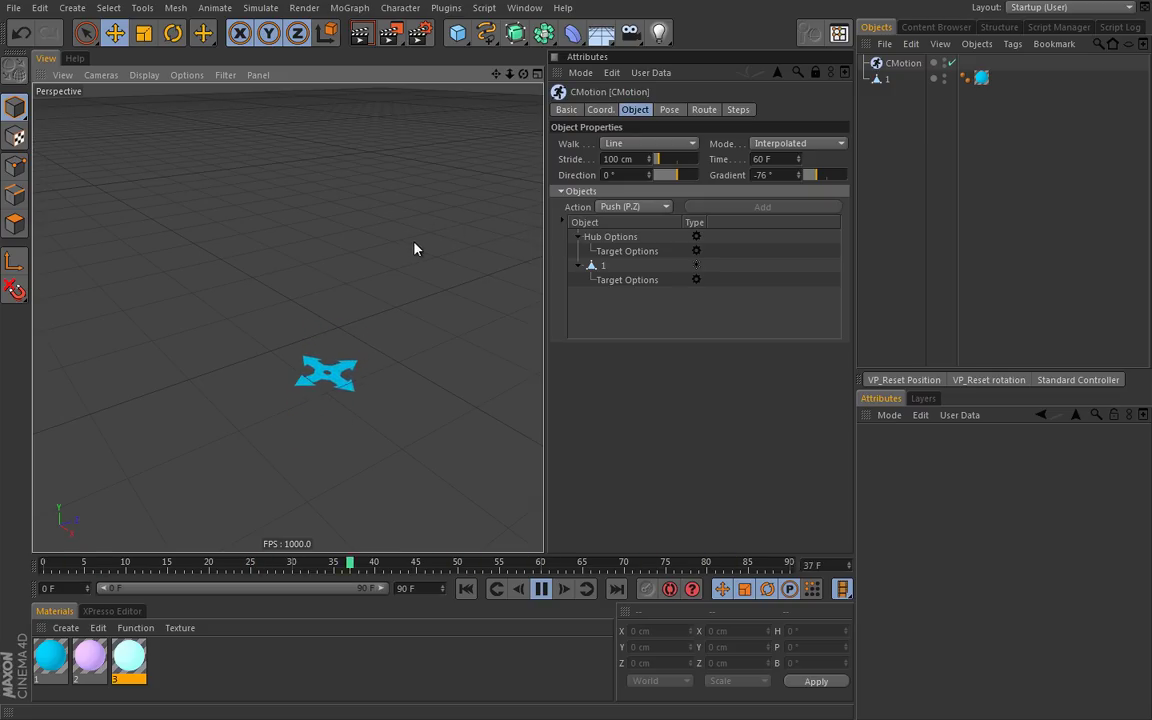
click(541, 589)
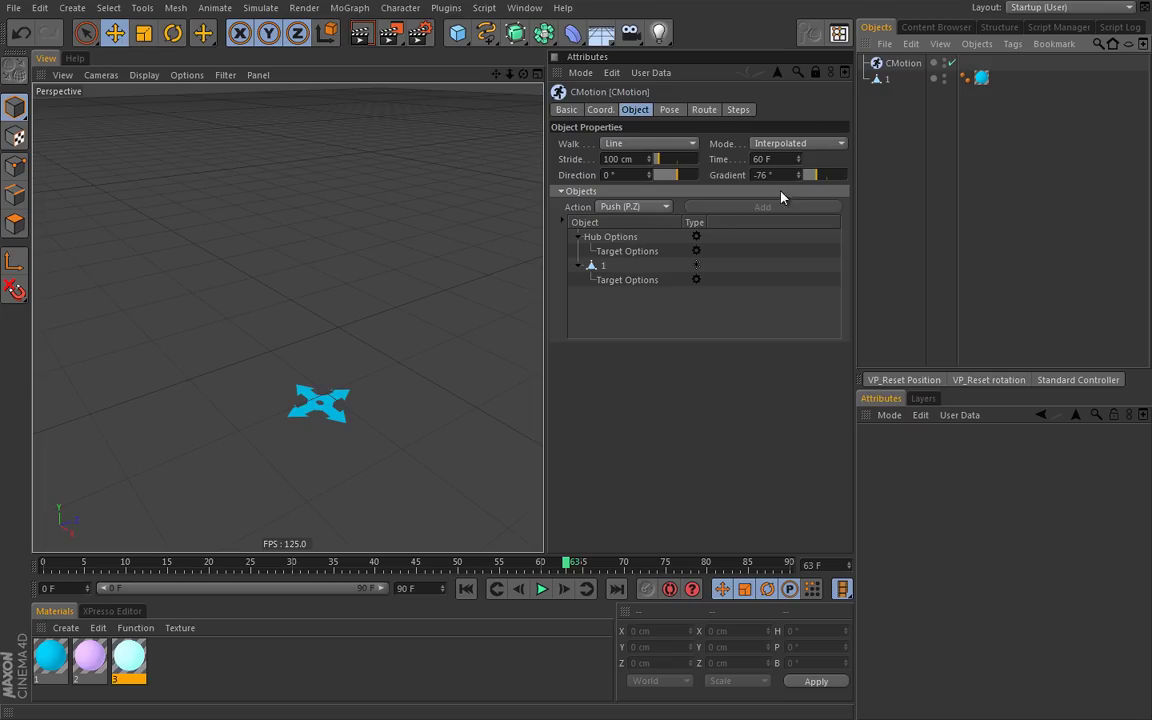
click(541, 589)
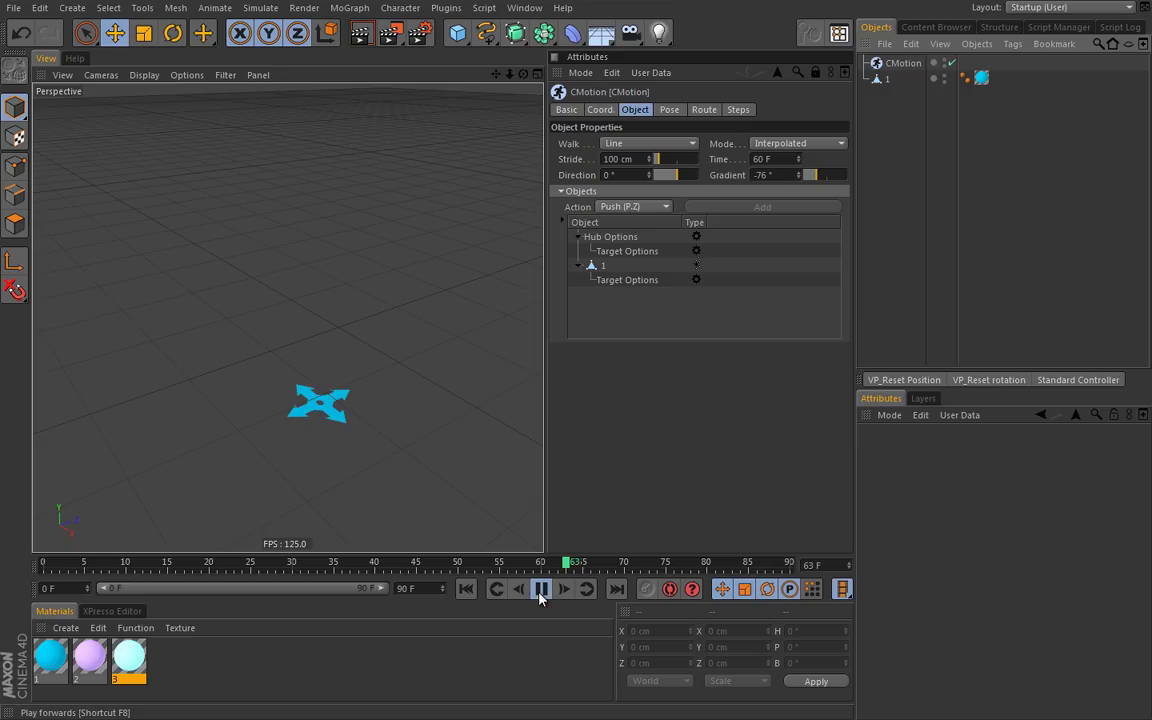
drag(823, 175, 825, 178)
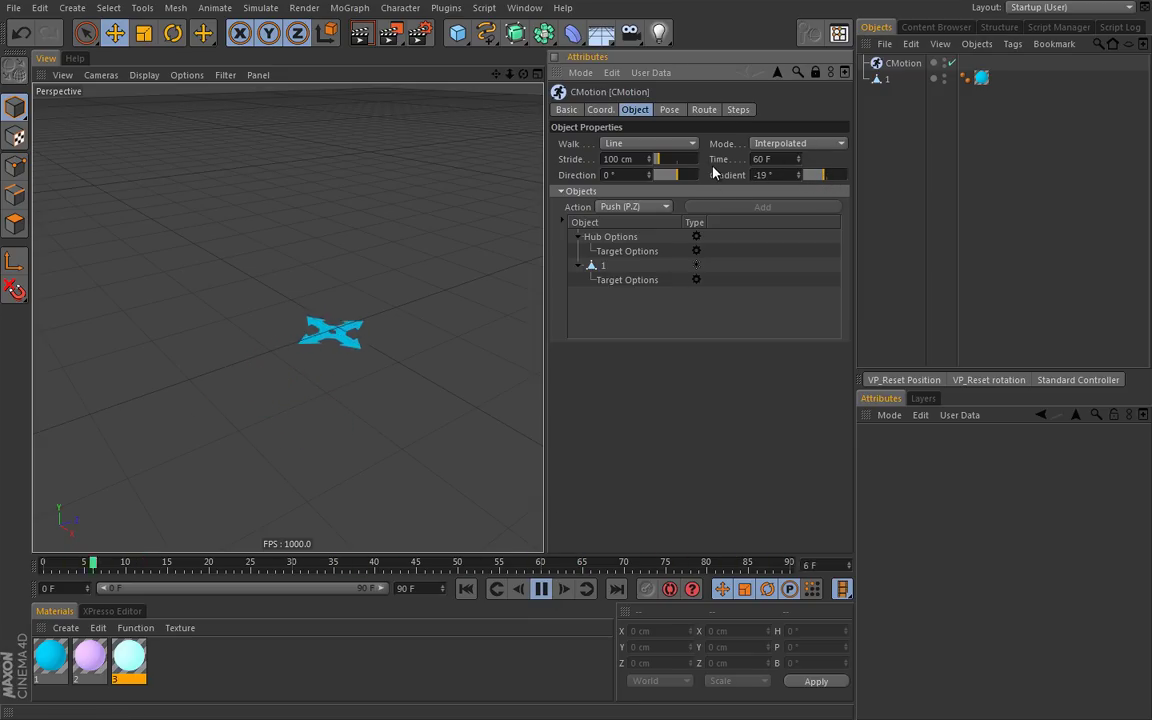
Switch object 1's Driver to None to compare the movement, set it back to Path and resume playback.
click(602, 266)
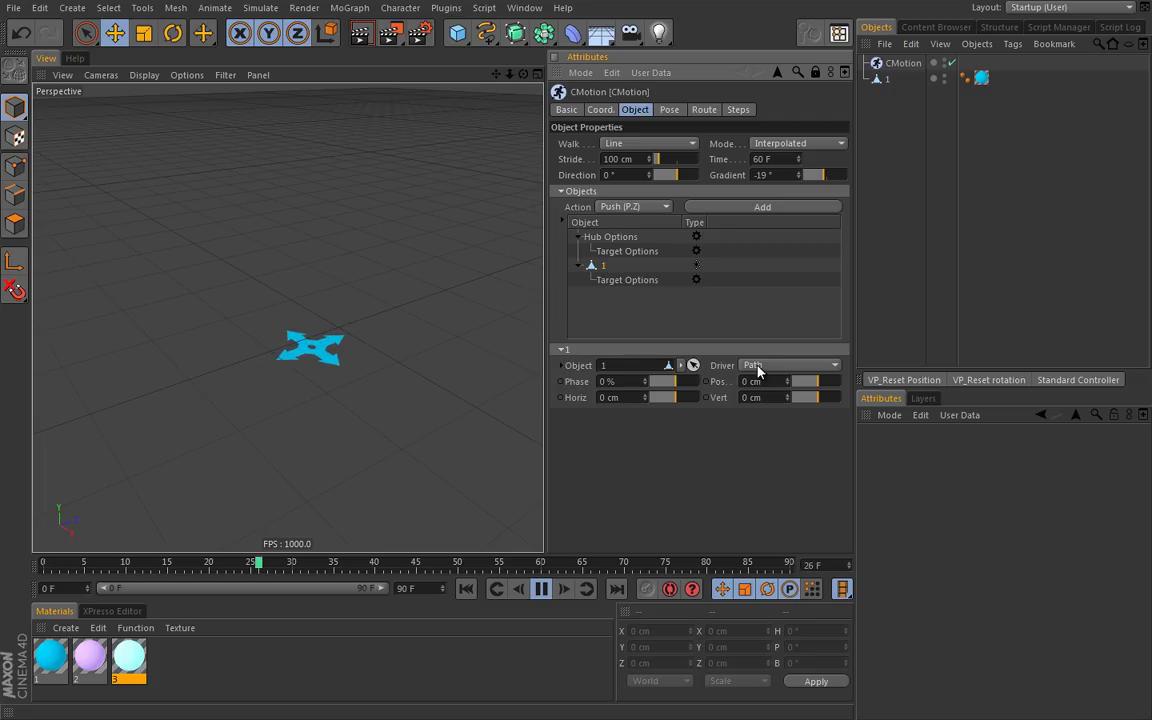
click(816, 367)
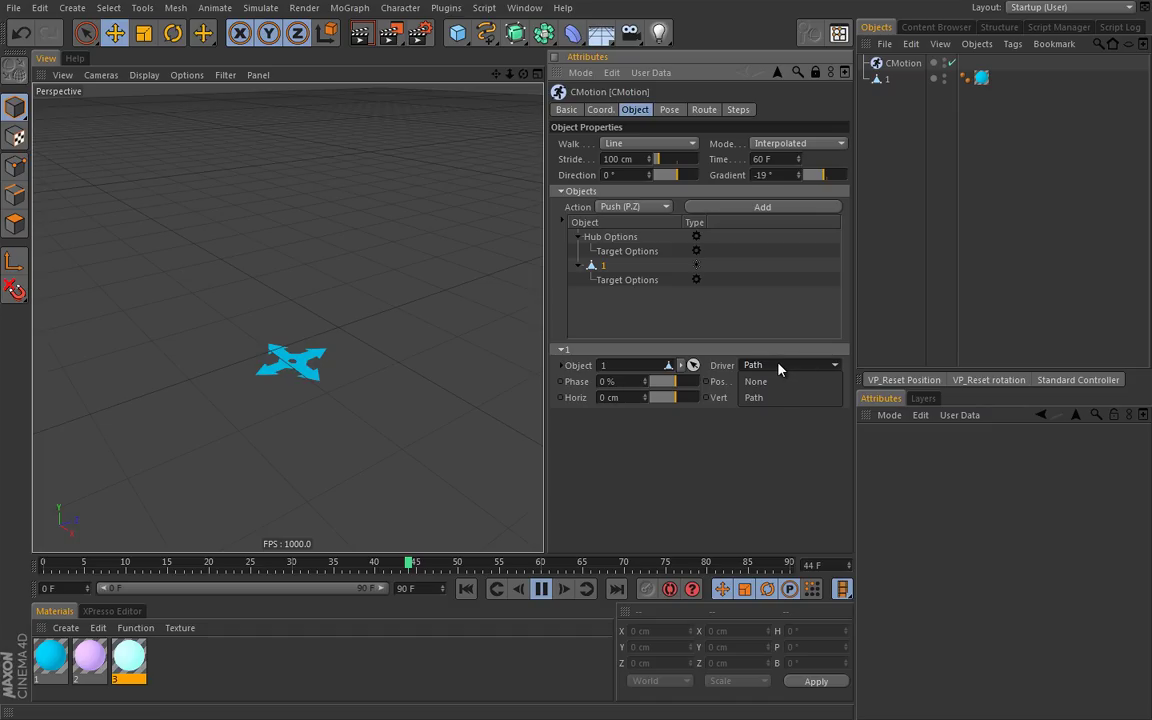
click(776, 397)
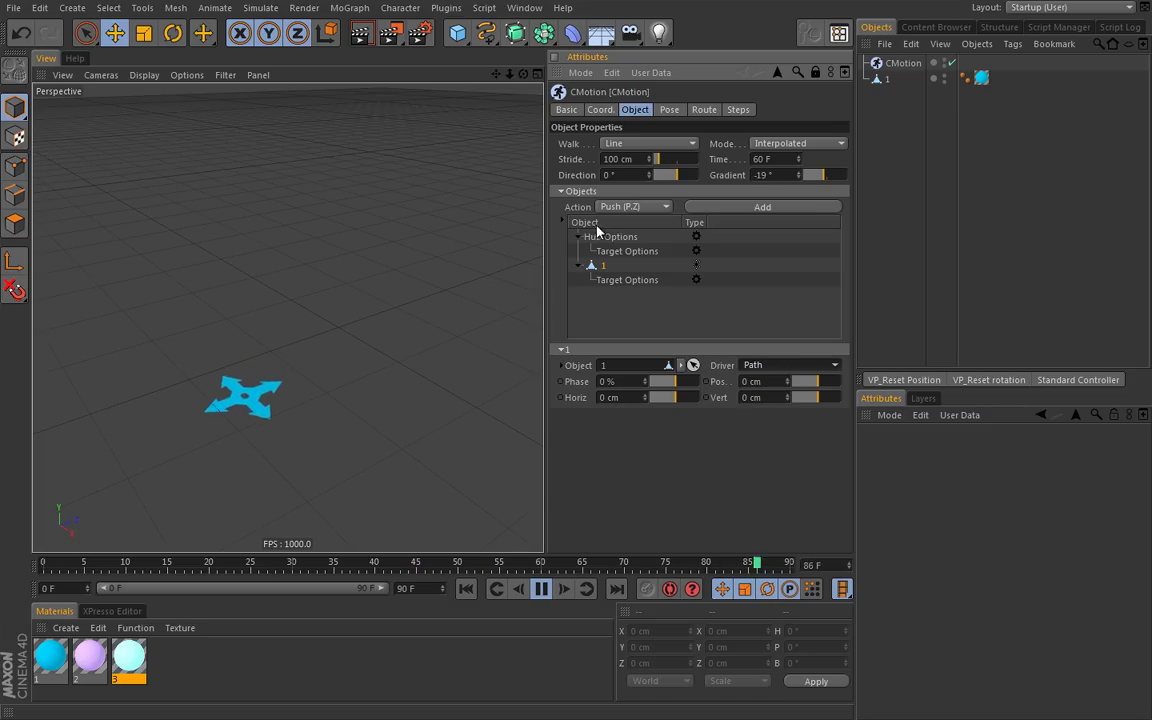
click(786, 366)
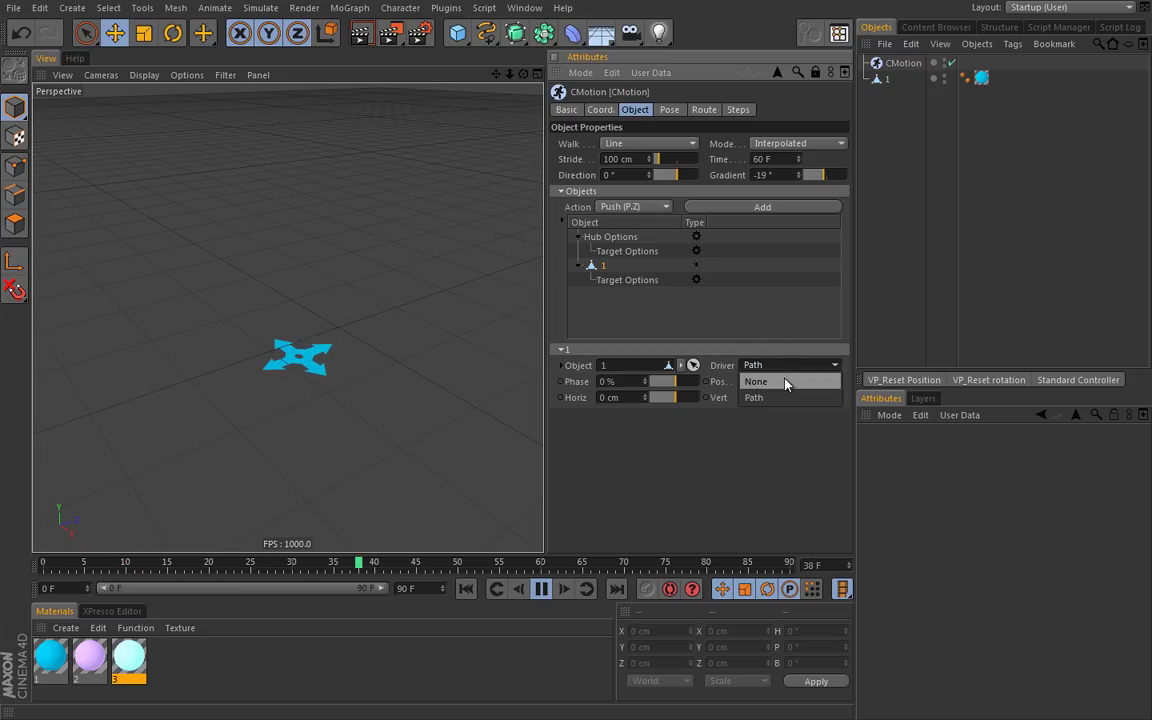
click(779, 381)
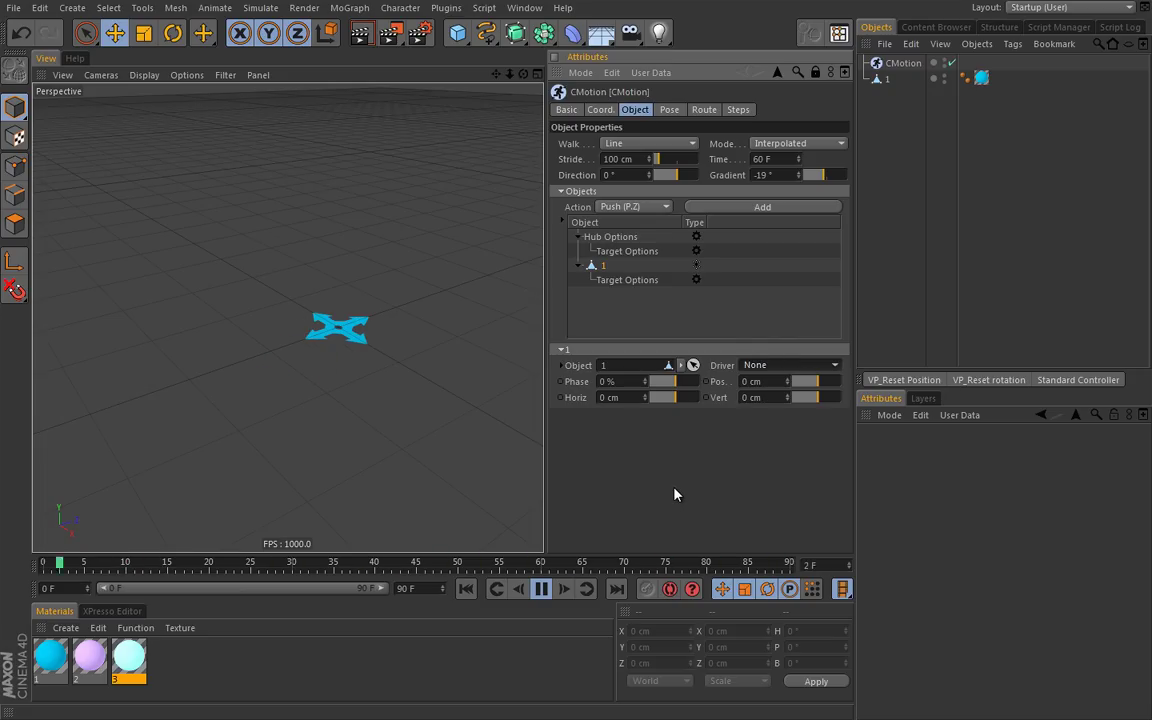
click(541, 588)
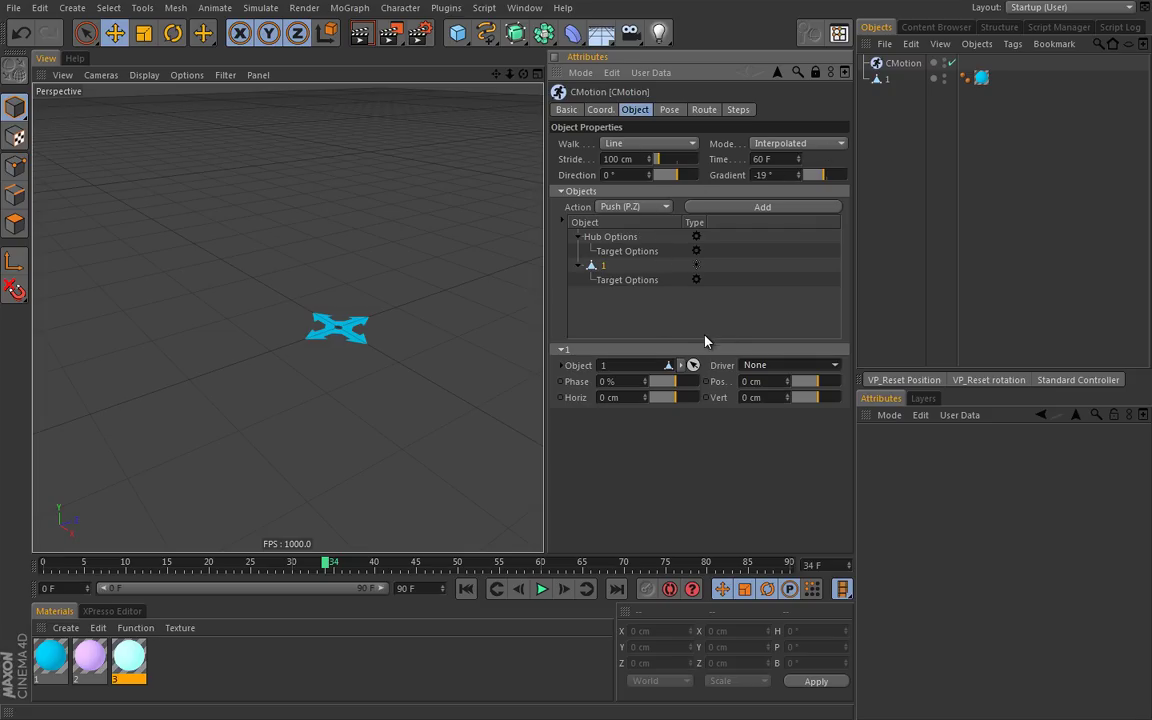
click(775, 365)
click(769, 382)
click(545, 590)
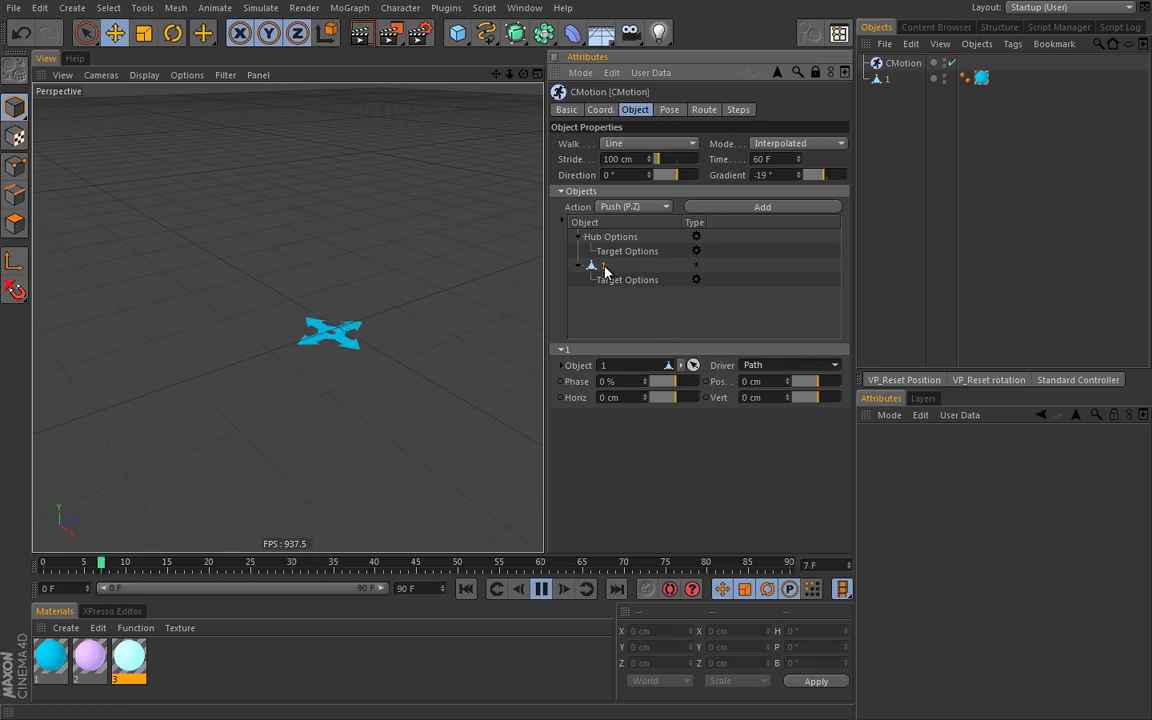
Add a Roll (R.Z) action to object 1 and open its settings.
click(661, 206)
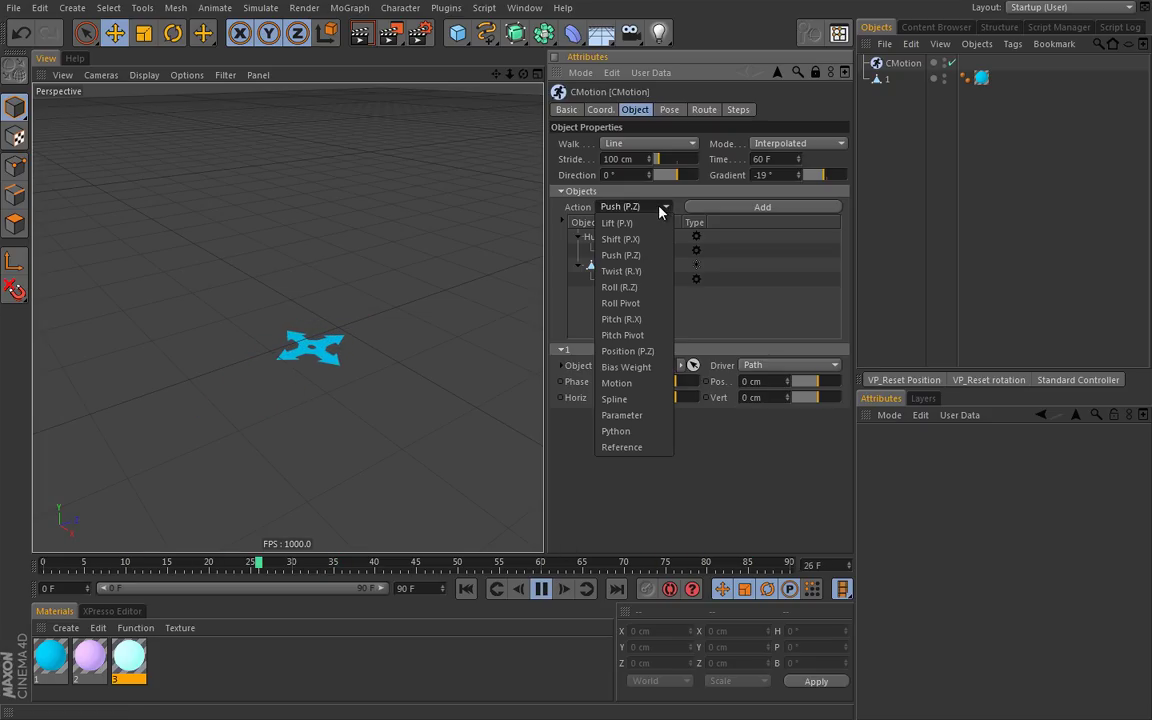
click(645, 287)
click(763, 207)
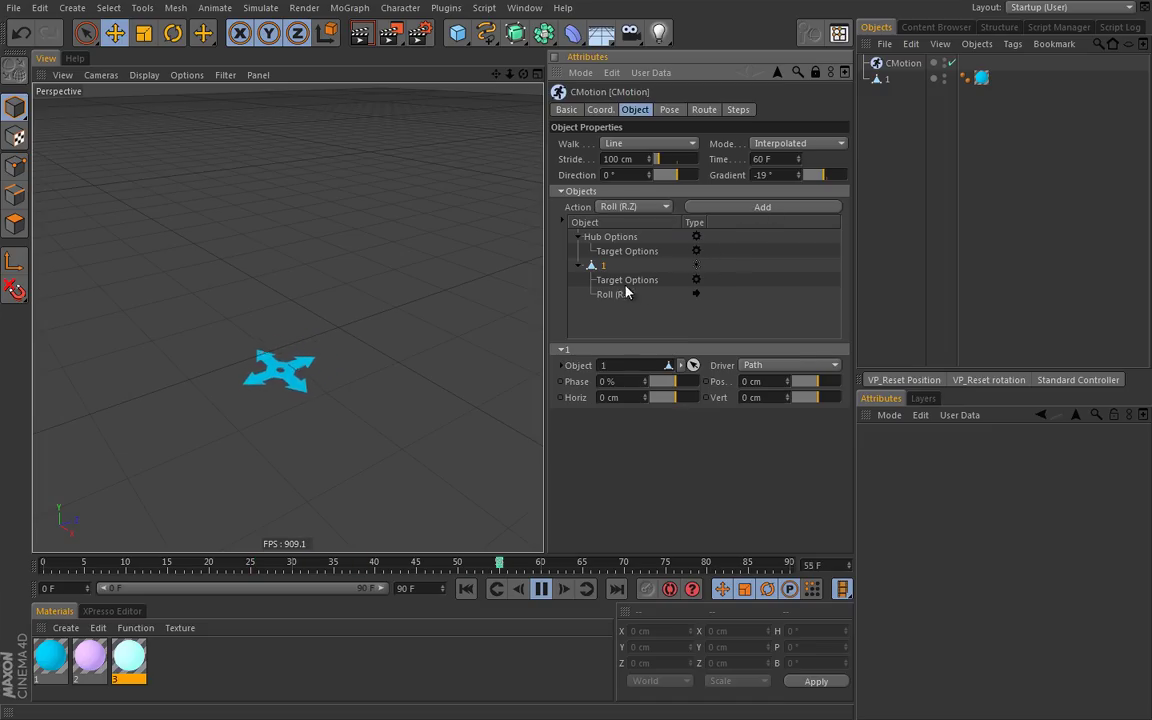
click(620, 293)
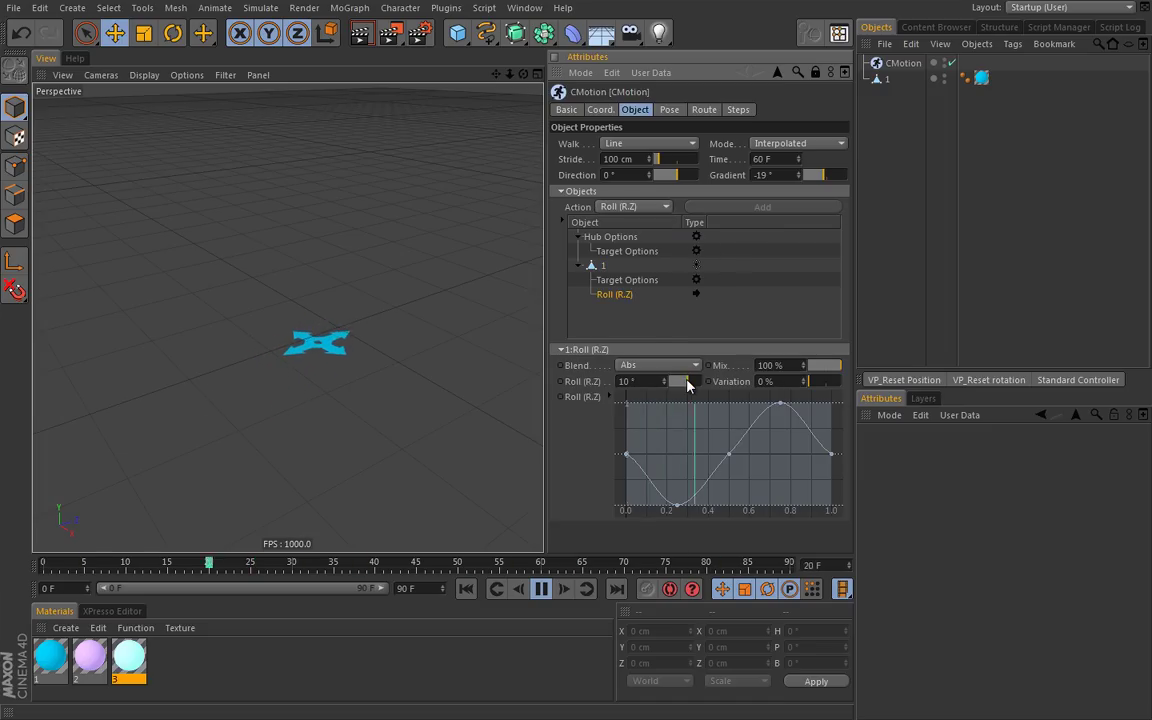
Add a Pitch (R.X) action to object 1 and apply the Cubic spline preset to its curve.
click(603, 265)
click(640, 207)
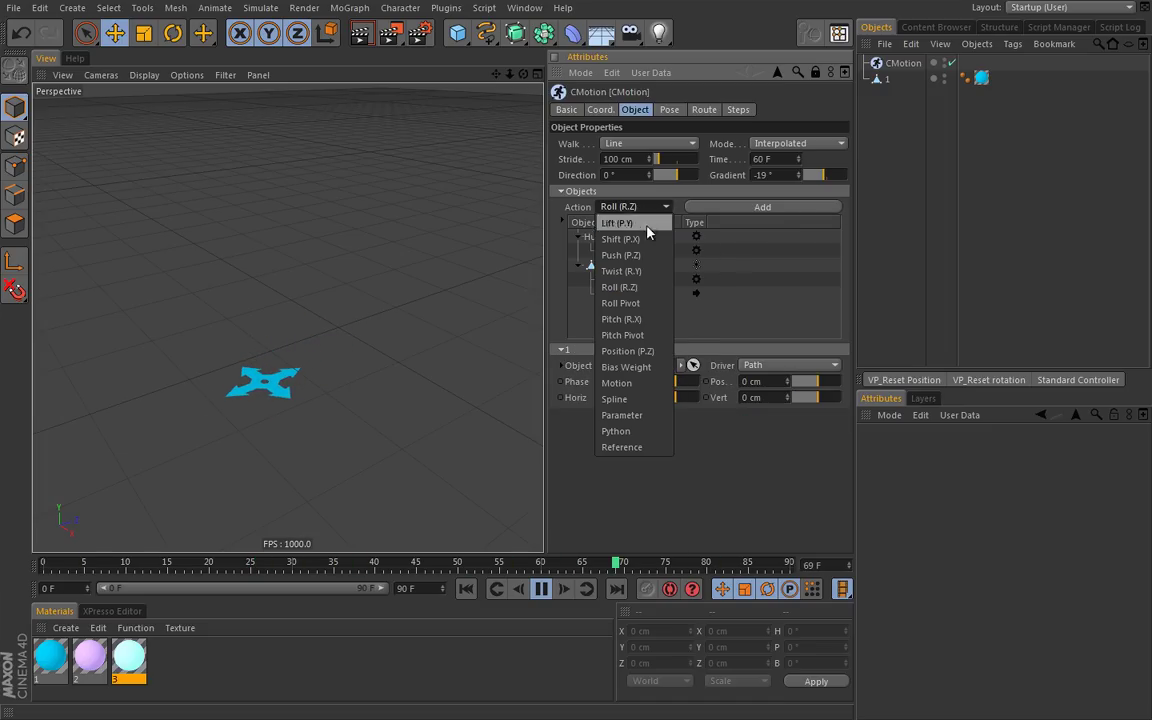
click(637, 320)
click(750, 208)
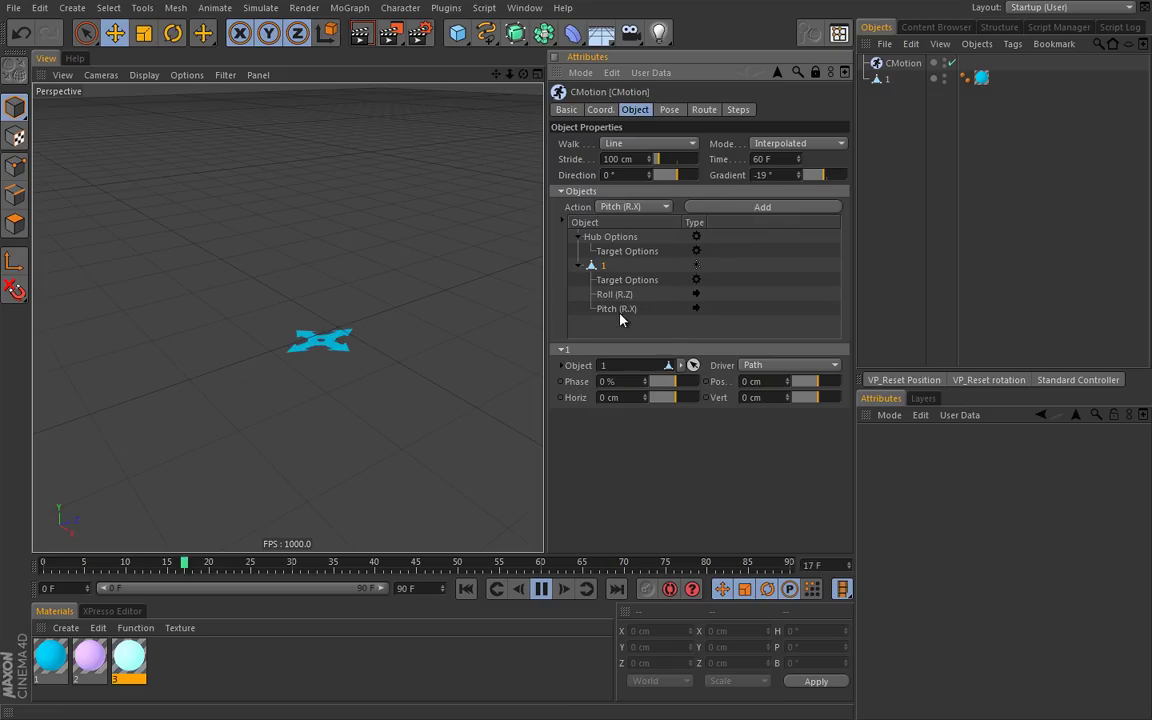
click(626, 309)
right_click(718, 425)
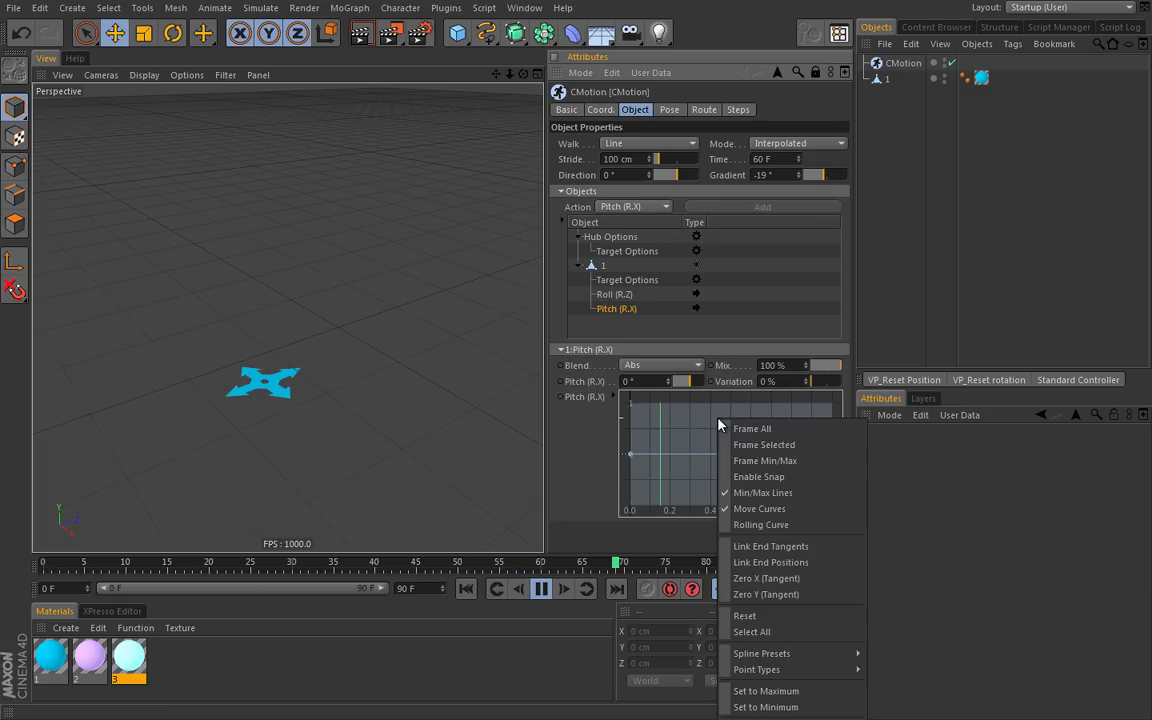
mouse_move(800, 656)
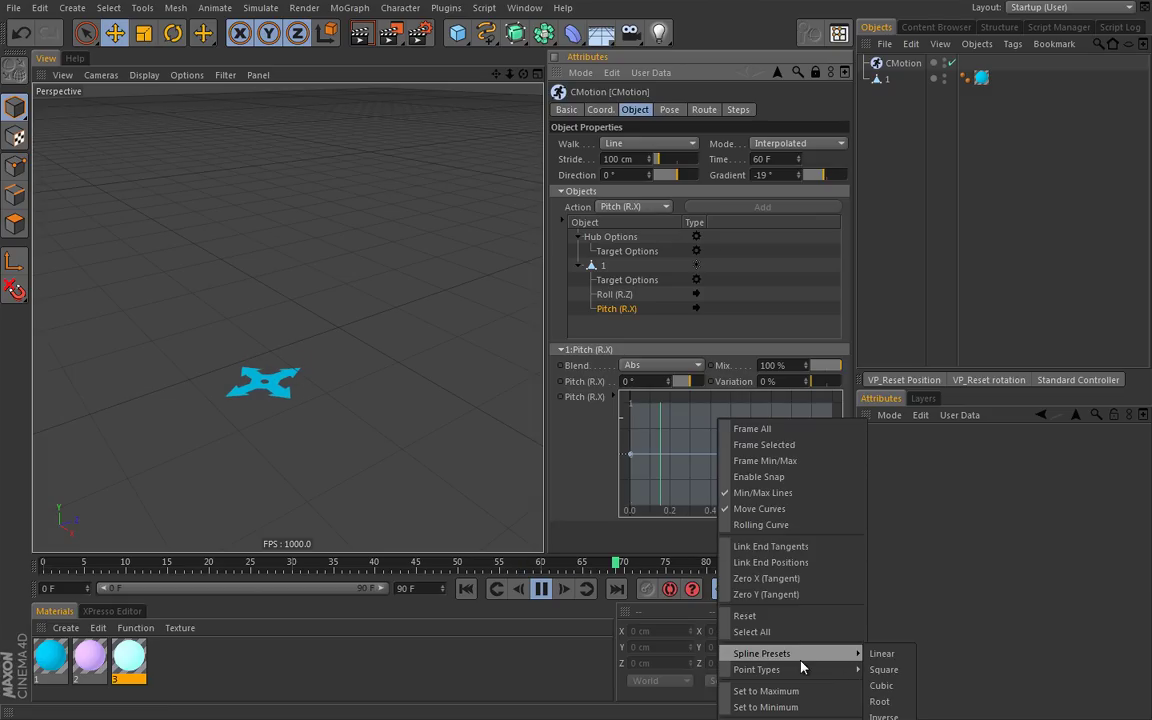
click(879, 685)
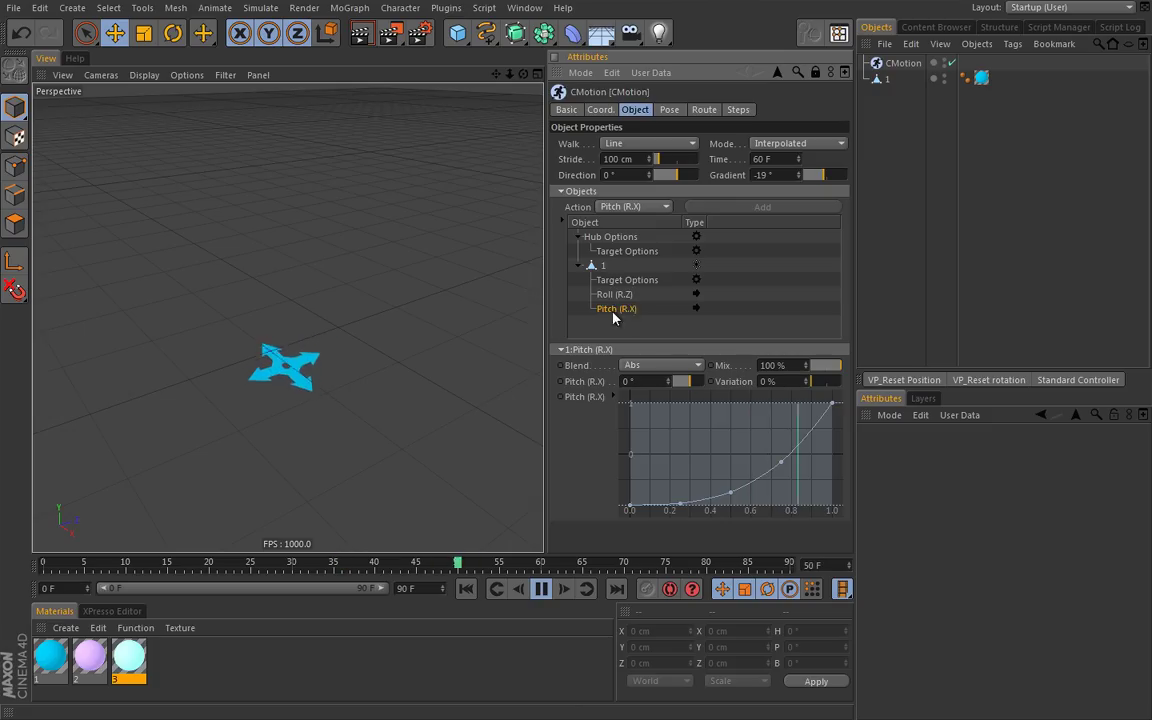
Set object 1's Driver to None, preview the actions in place, and stop playback.
click(601, 266)
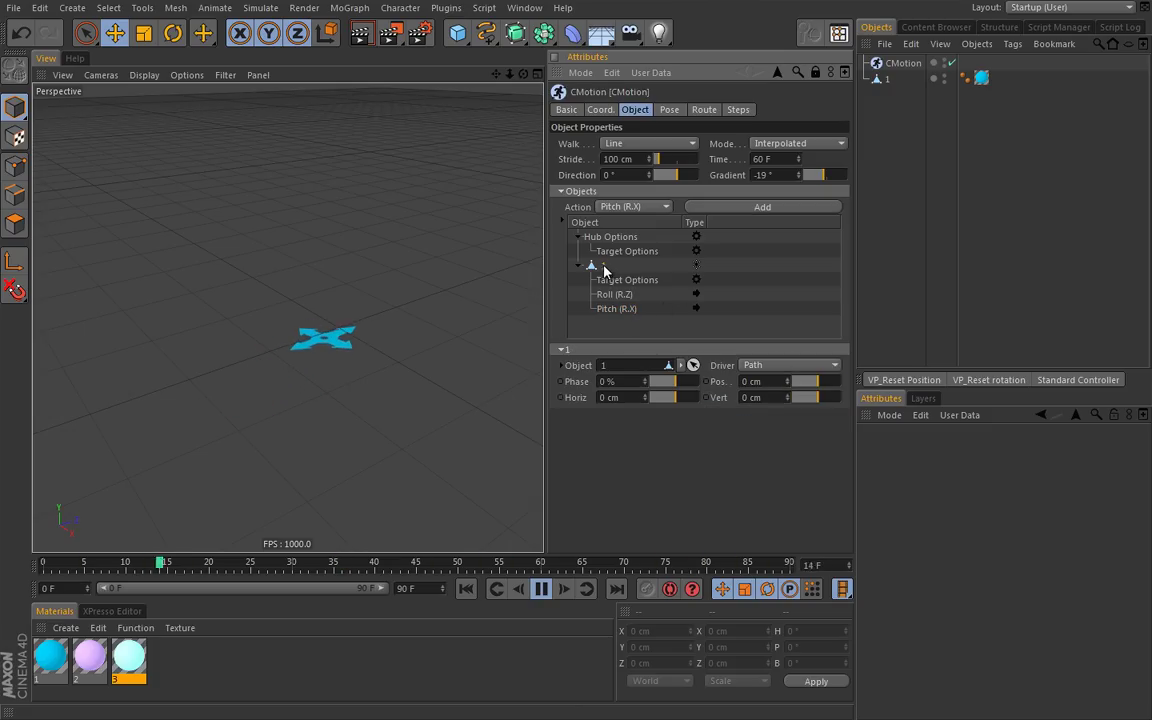
click(767, 366)
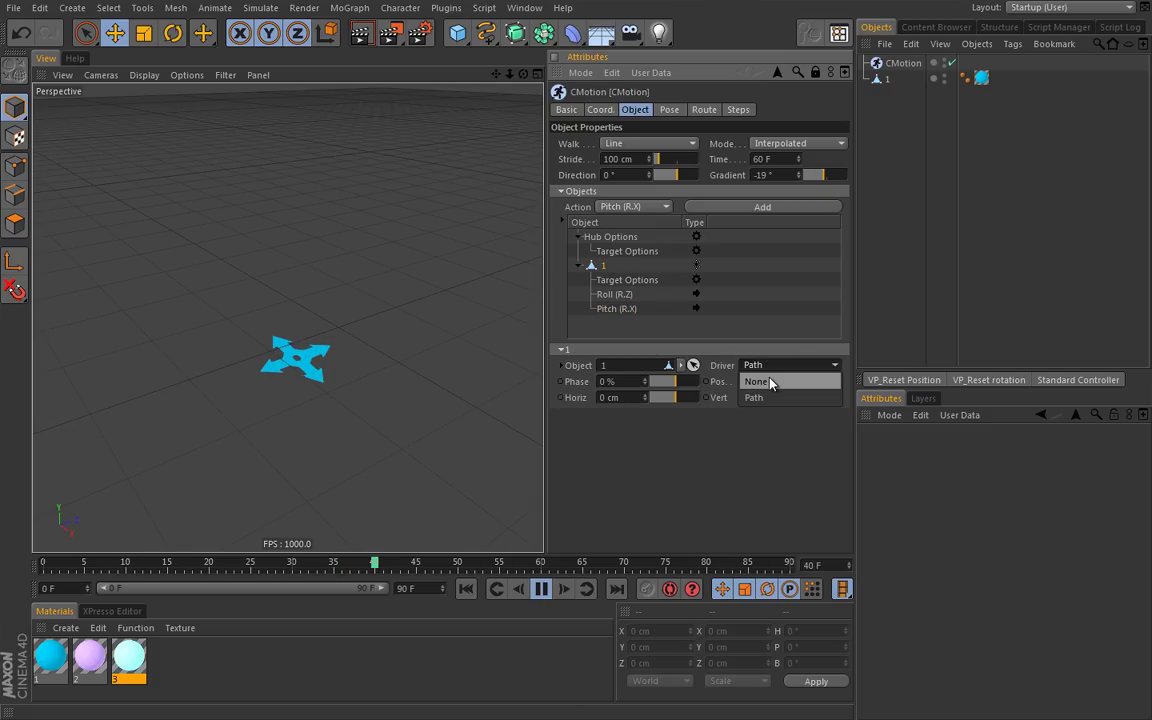
click(766, 383)
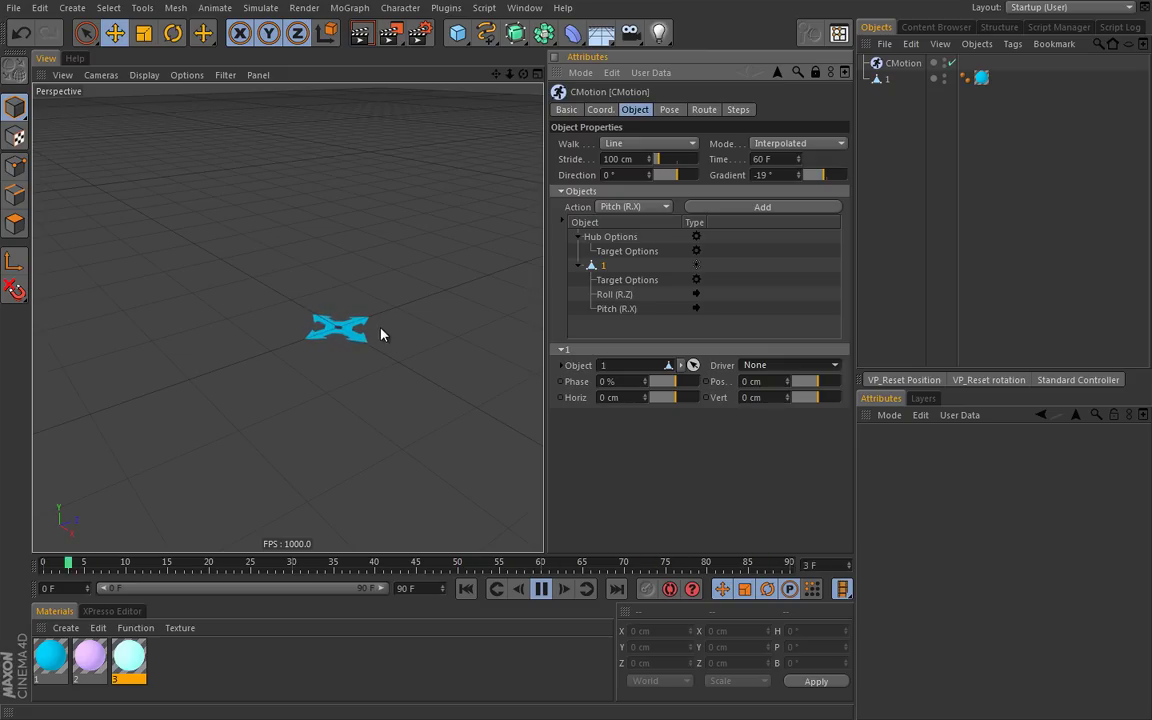
click(541, 589)
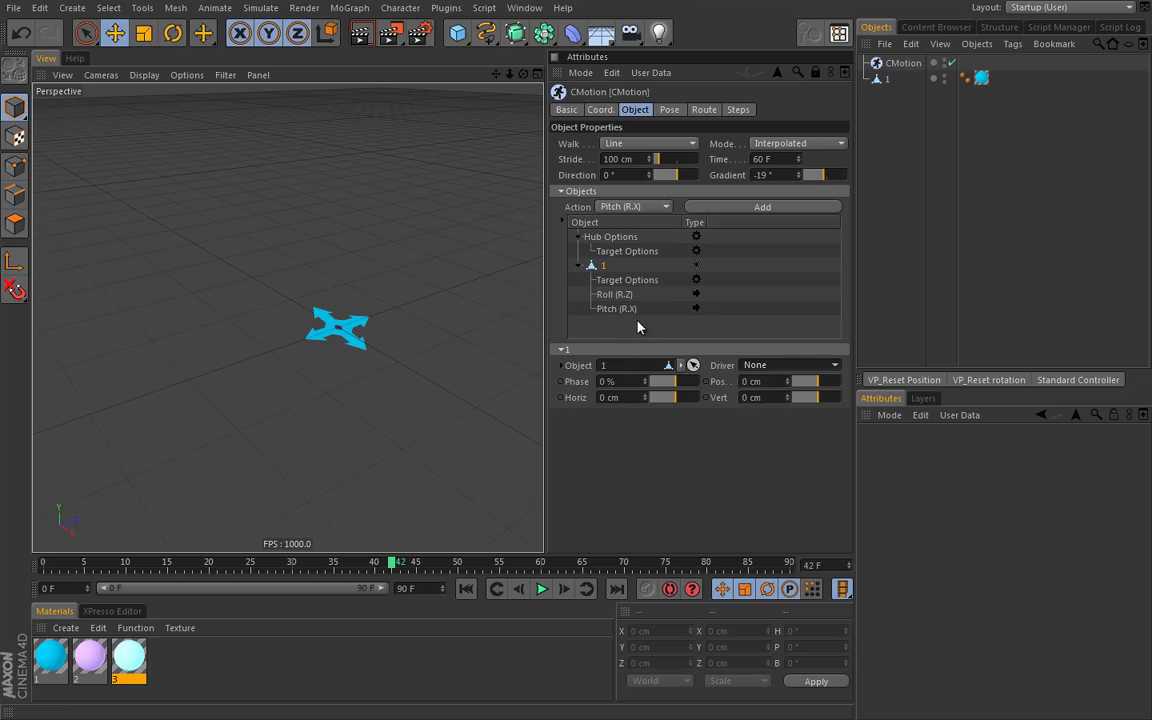
click(664, 207)
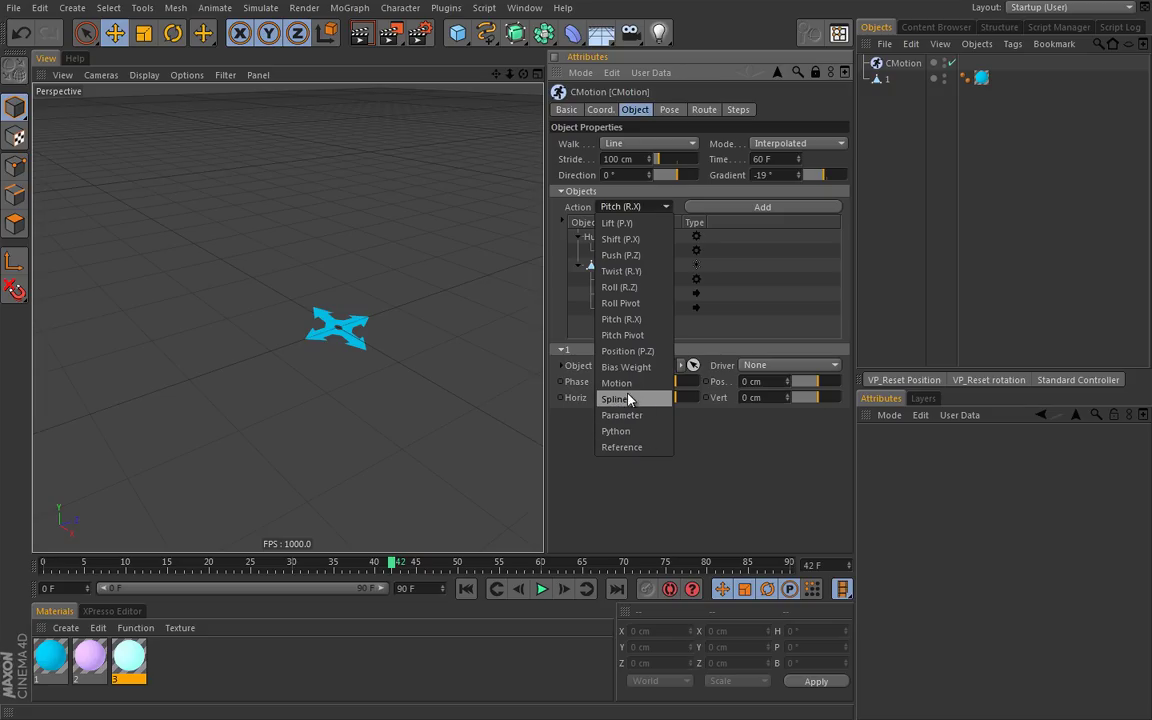
click(736, 428)
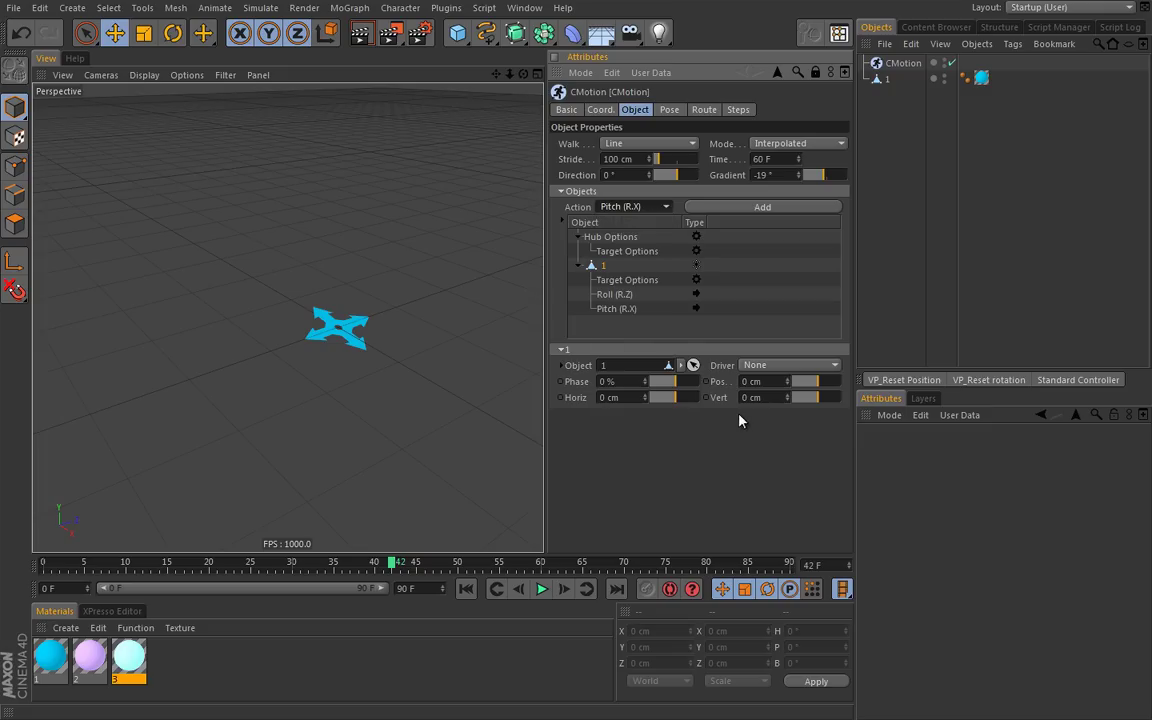